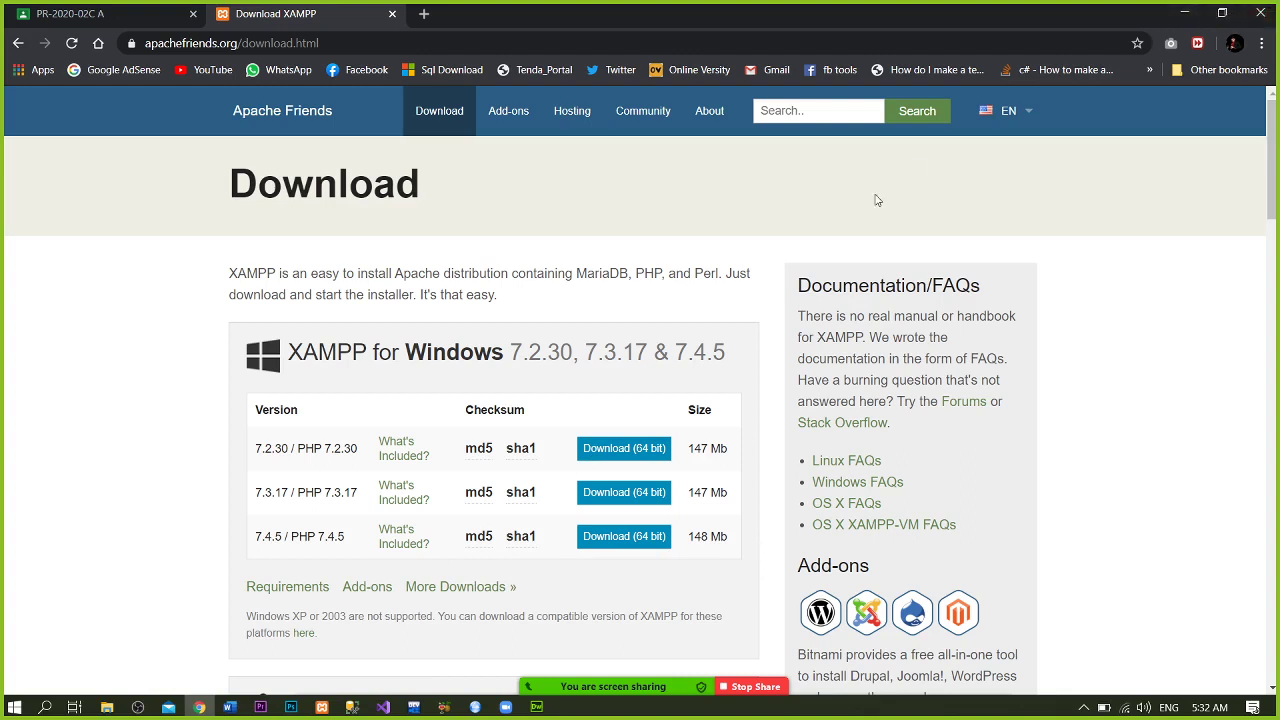
- Cancel the XAMPP 7.4.5 64-bit download, copy its page URL, and return to Classroom
click(626, 537)
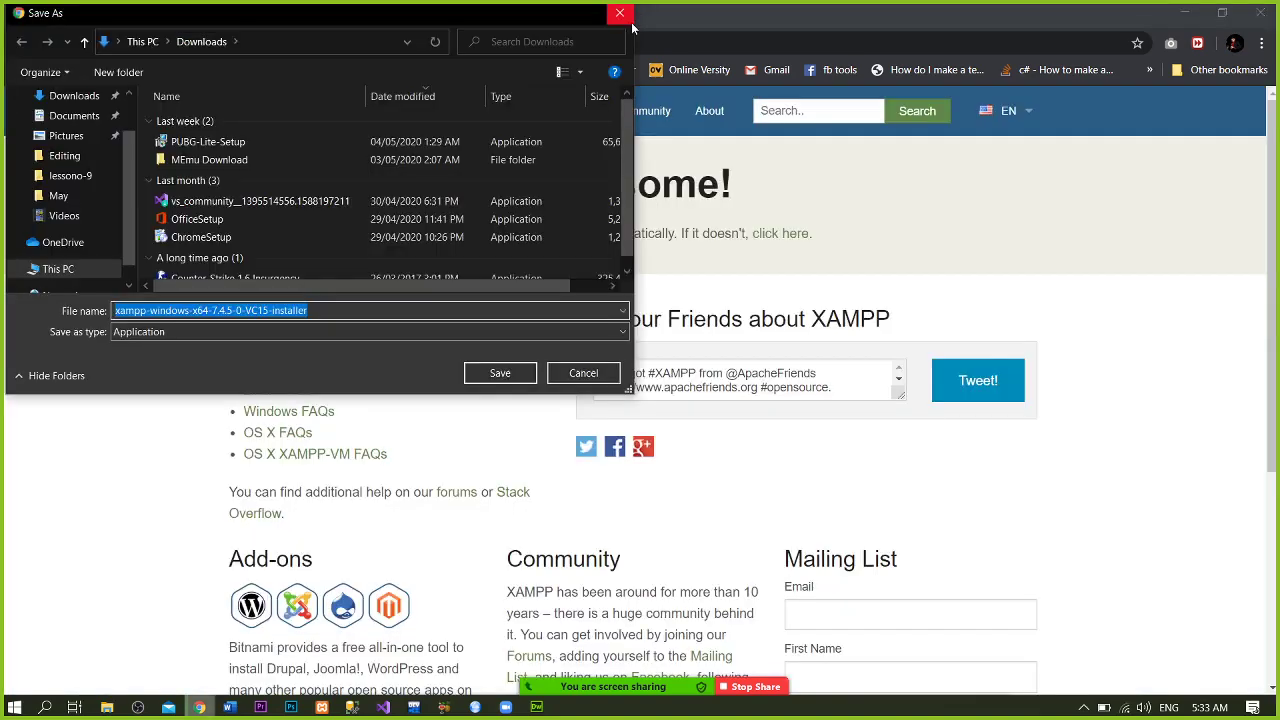
click(620, 13)
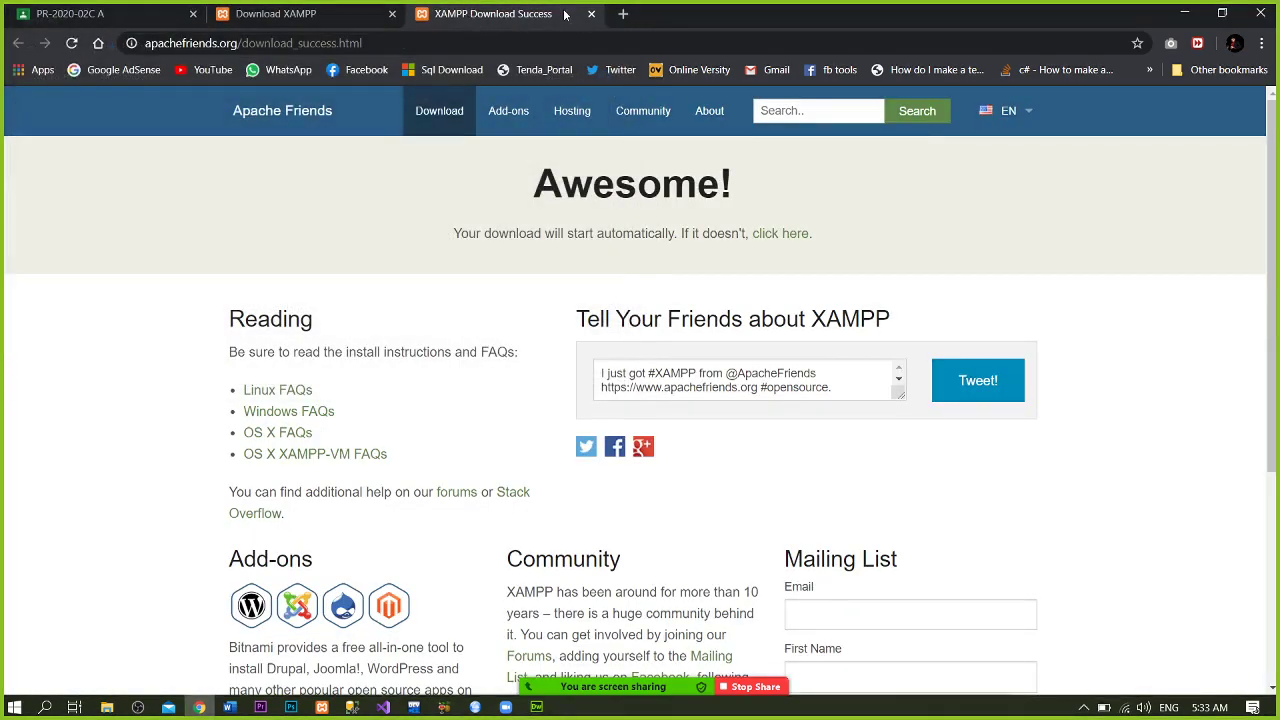
click(590, 14)
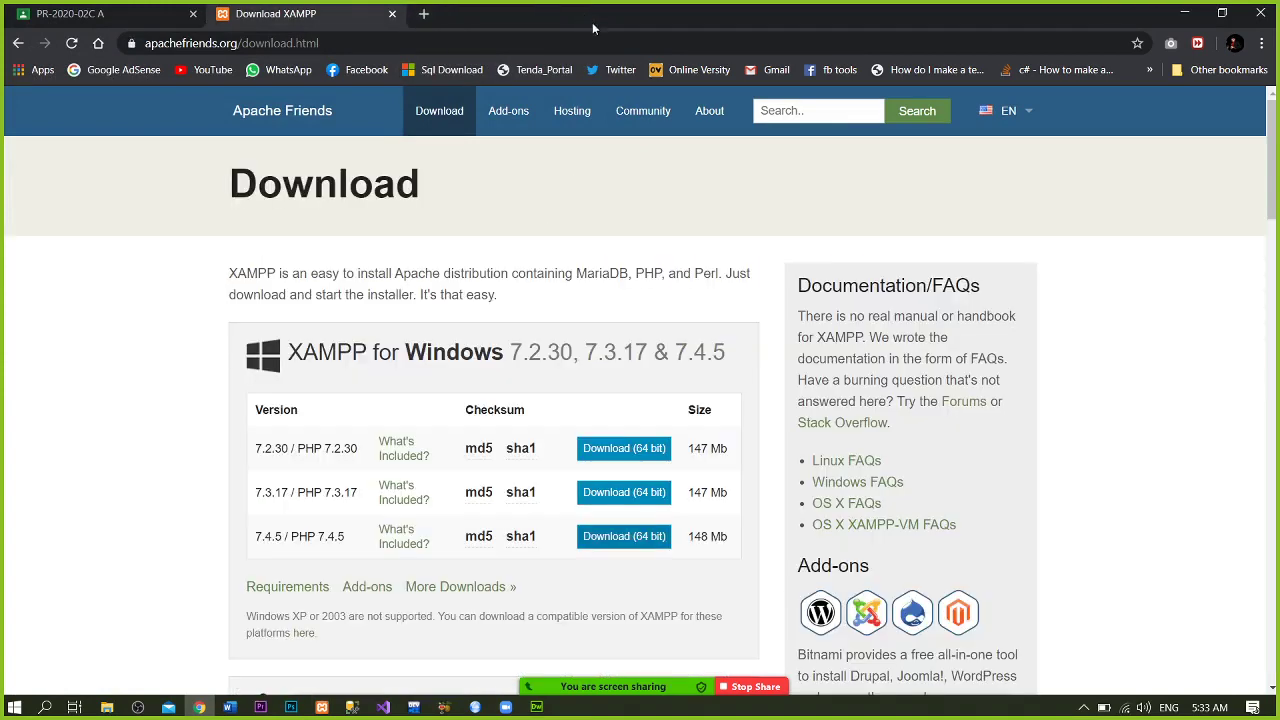
click(603, 37)
key(ctrl+c)
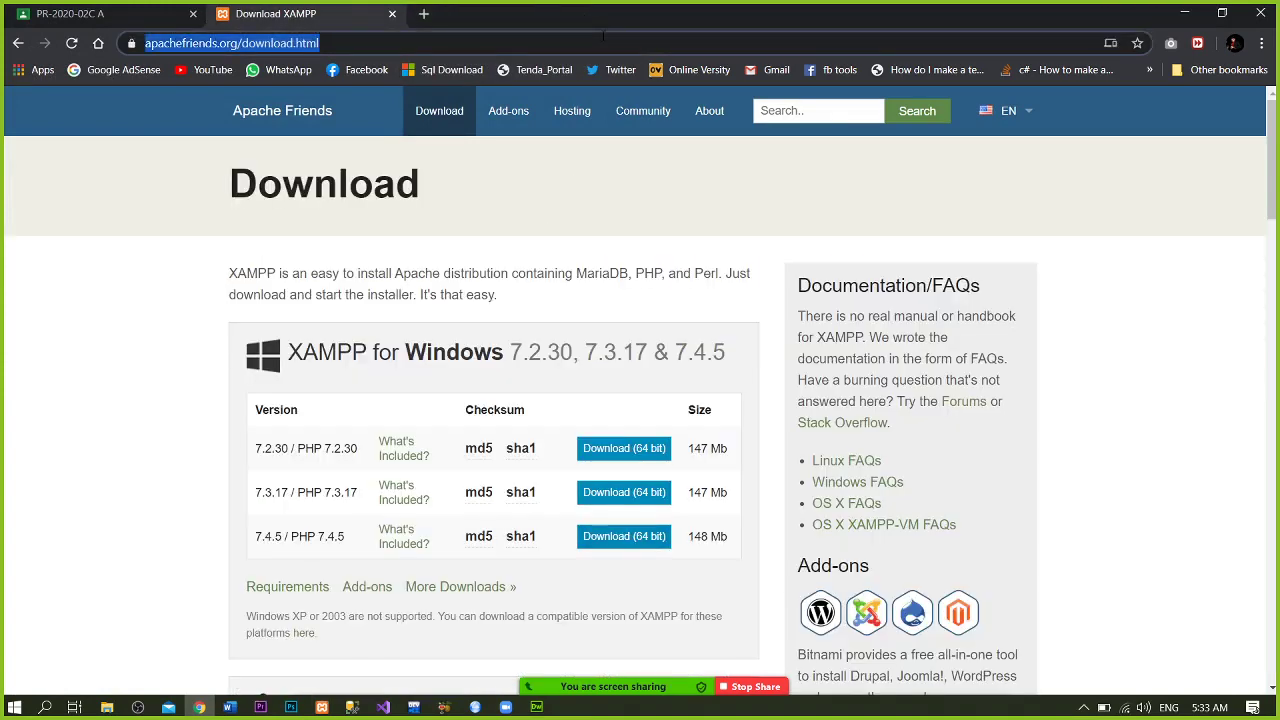
click(120, 14)
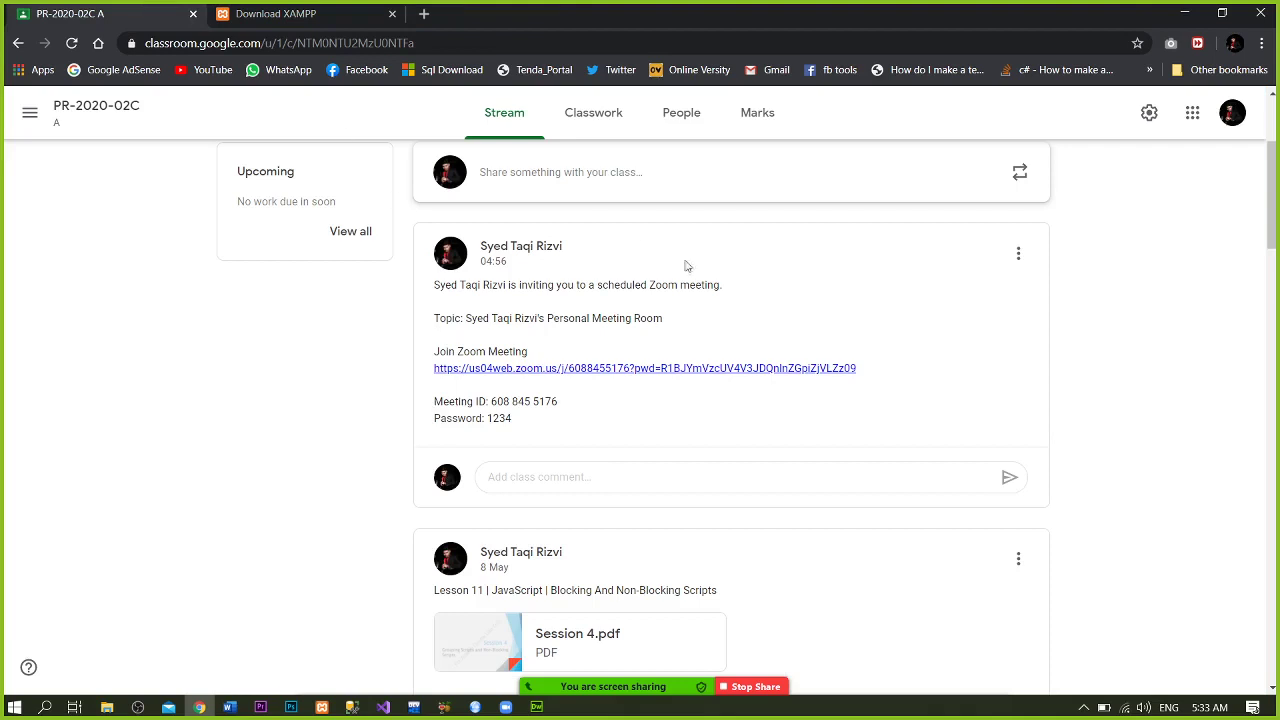
- Draft a class announcement with 'XAMPP Setup Link', the pasted XAMPP URL, and 'WordPress Files Link'
drag(1276, 198, 1276, 178)
click(840, 363)
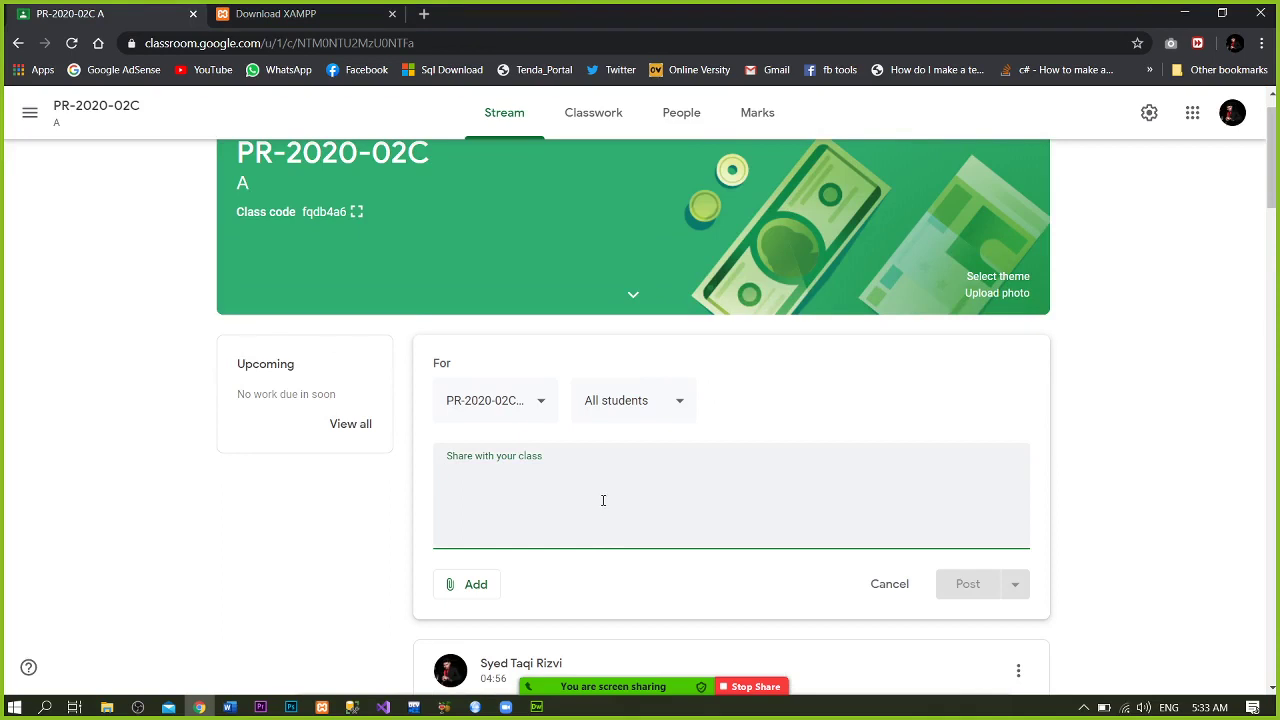
text(XAMPP)
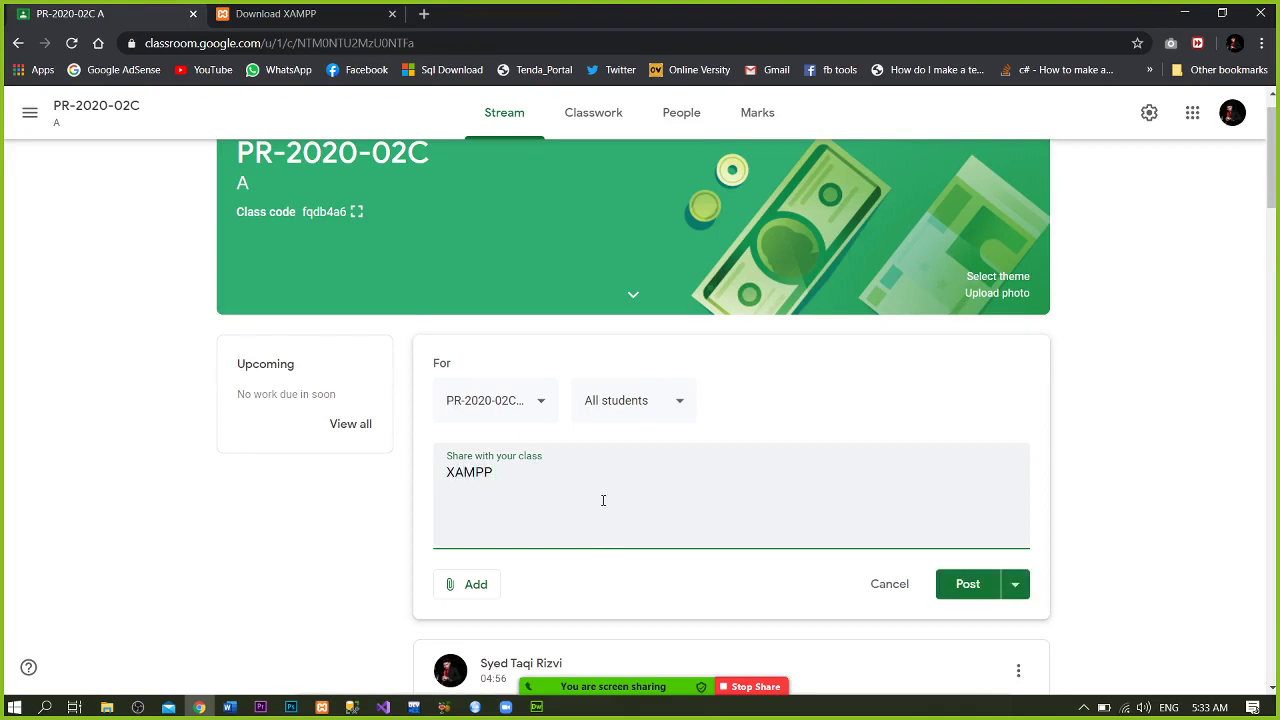
text( Setup Link)
key(Return)
key(ctrl+v)
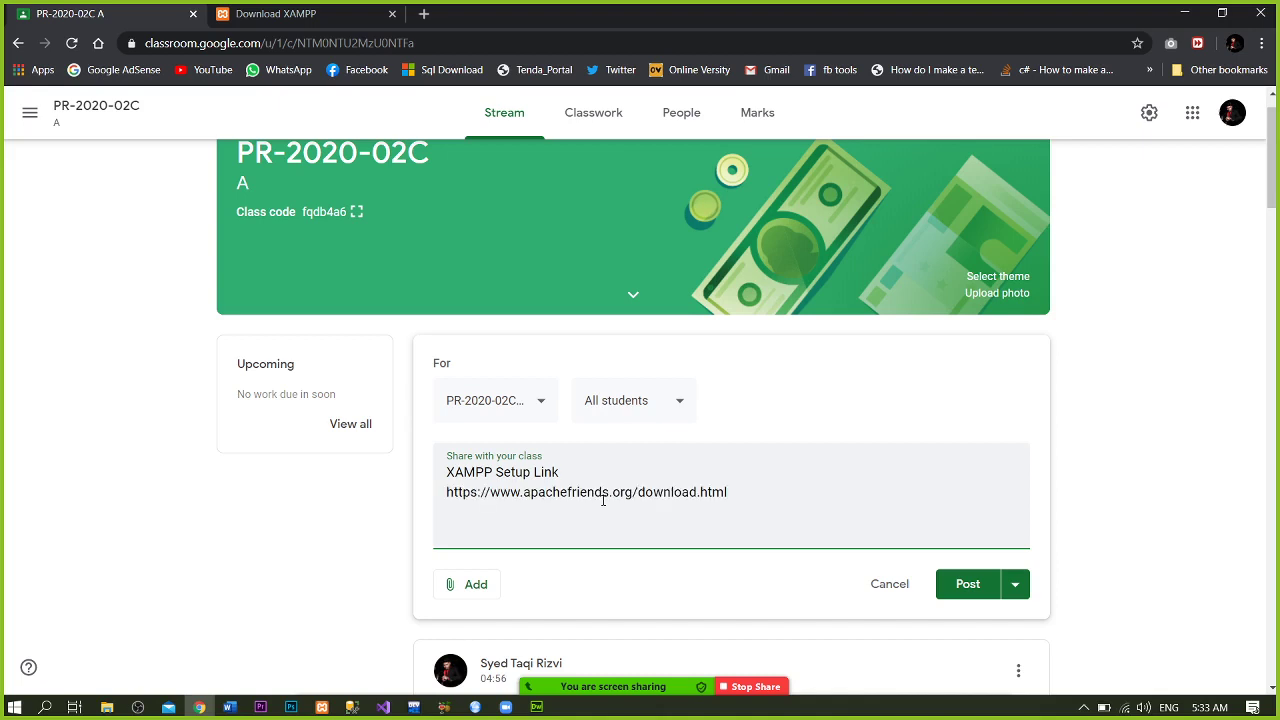
text(WordPress Files Link)
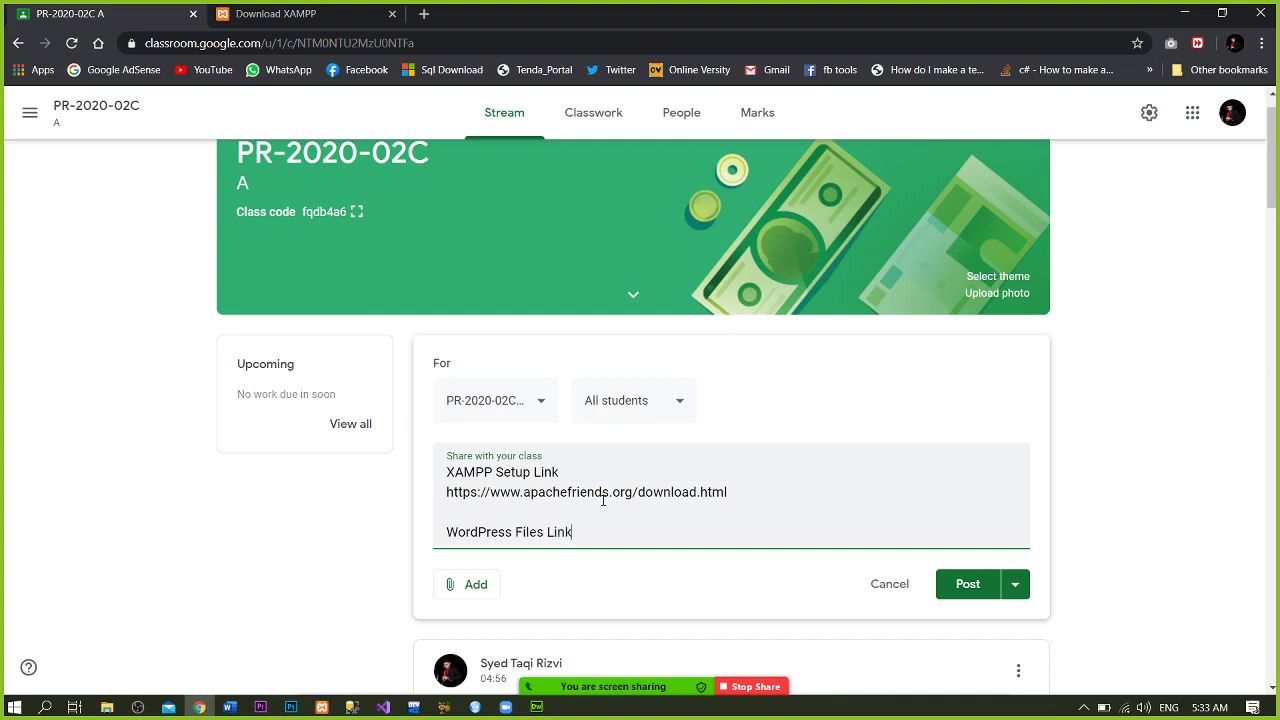
key(Return)
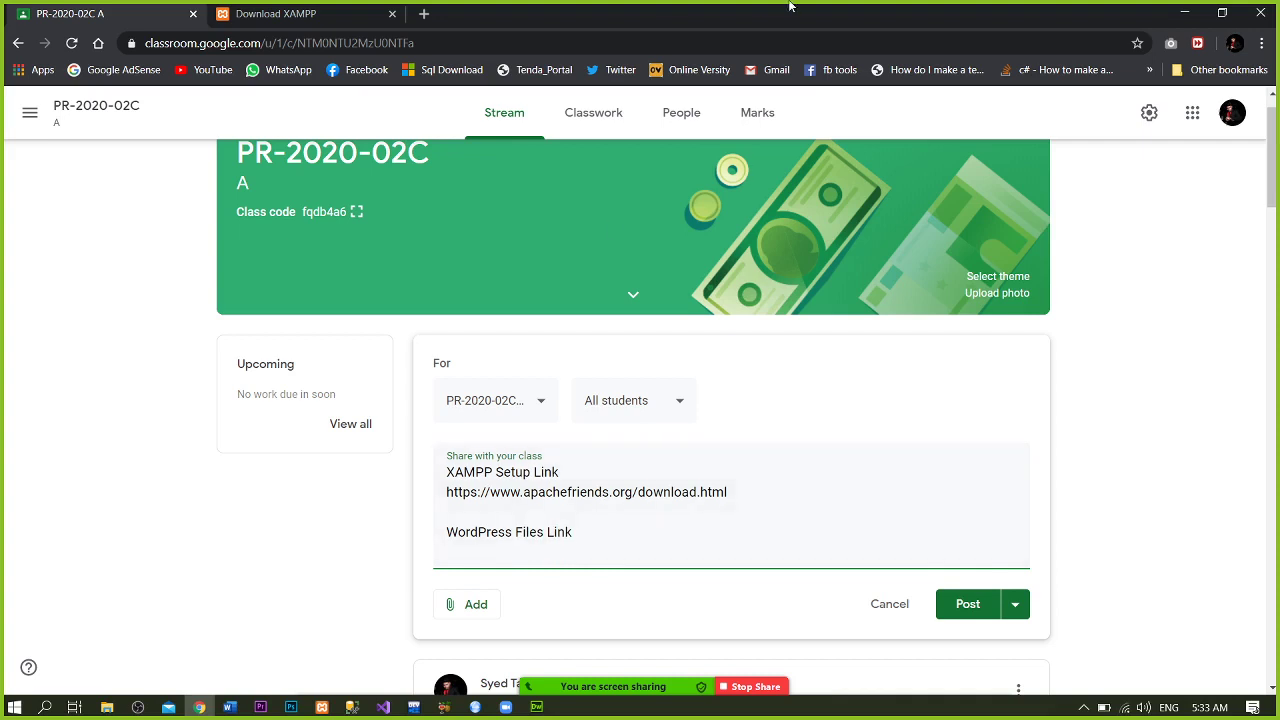
click(338, 7)
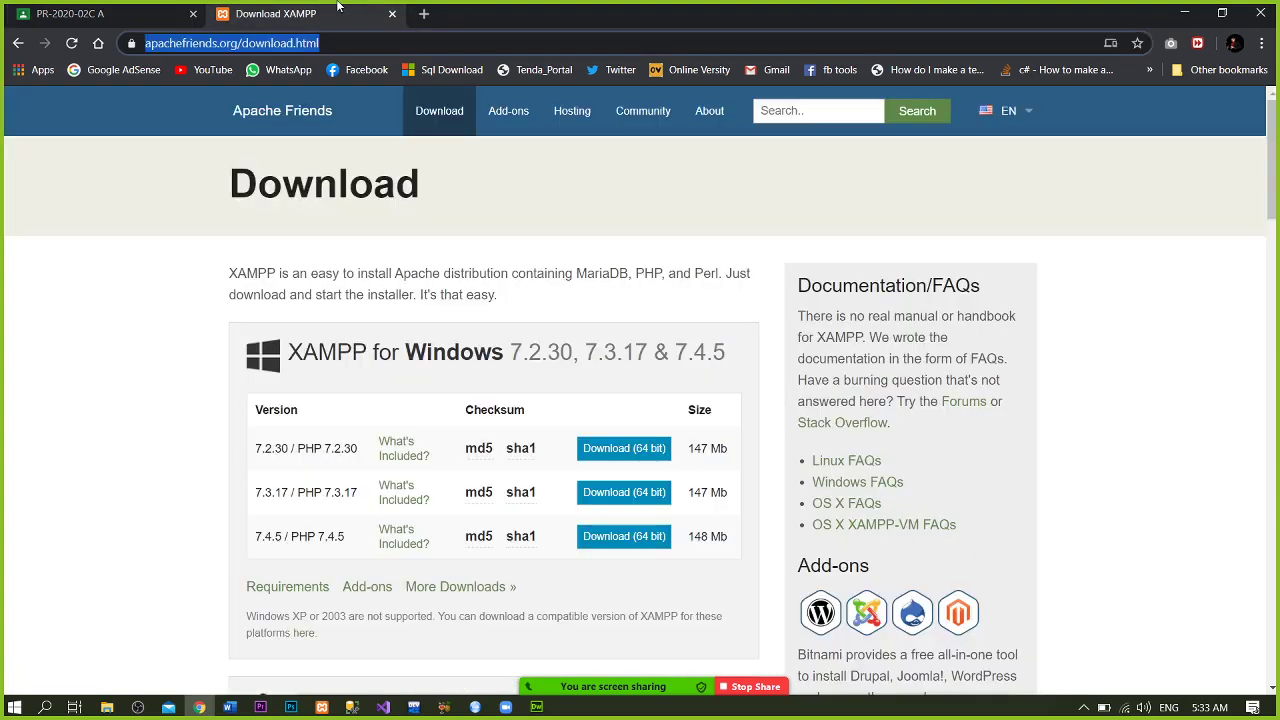
- Open a new blank tab beside the Classroom and XAMPP tabs
click(424, 13)
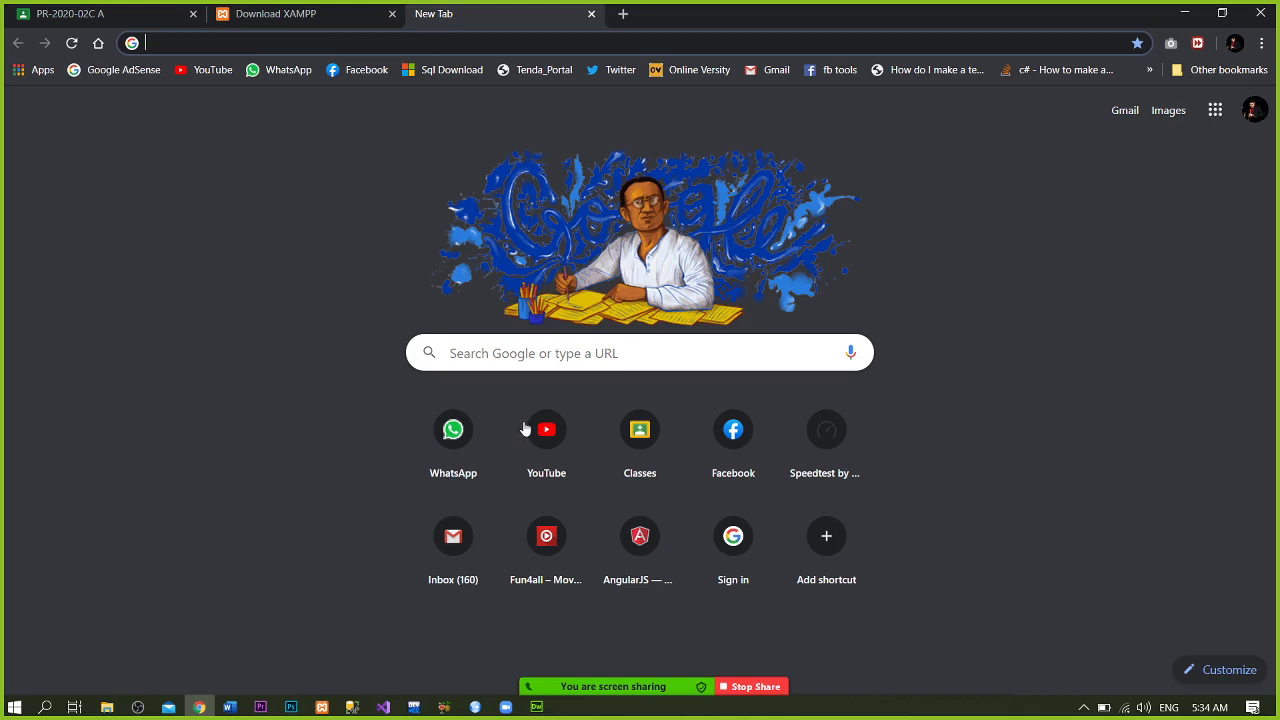
- Close the Zoom group chat window and bring Chrome's new tab back up
mouse_move(586, 690)
click(985, 674)
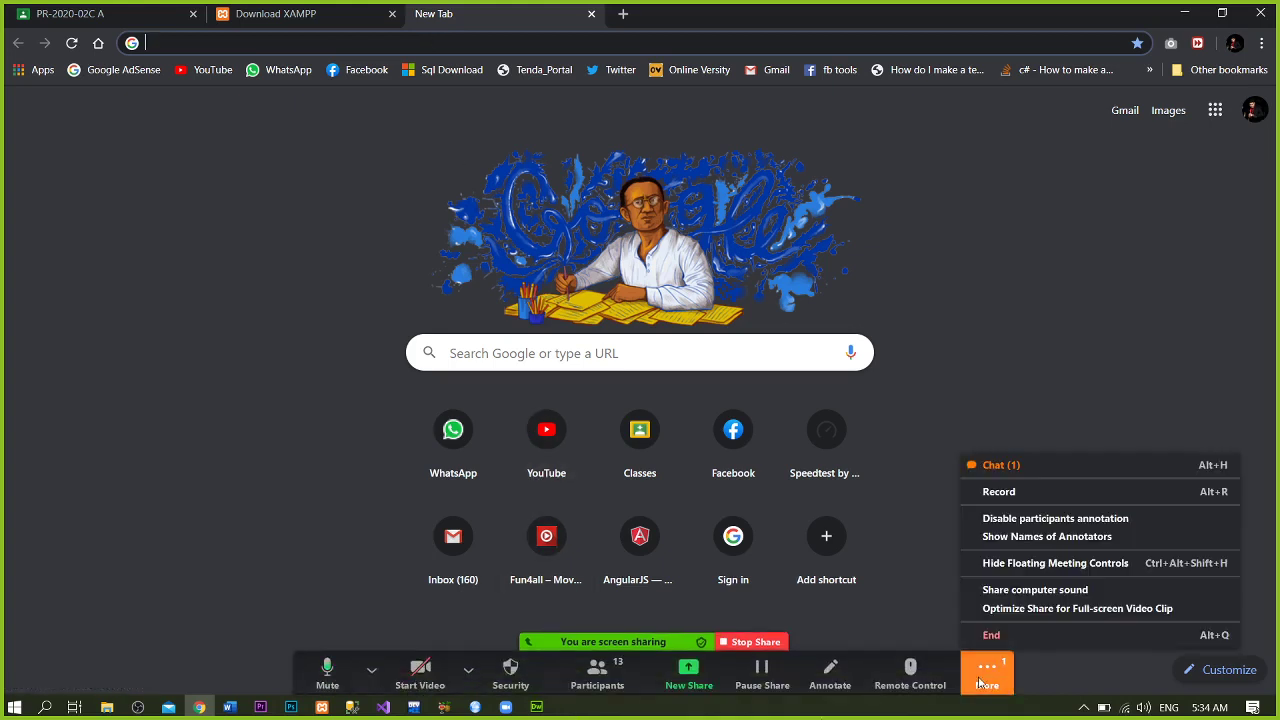
click(1099, 463)
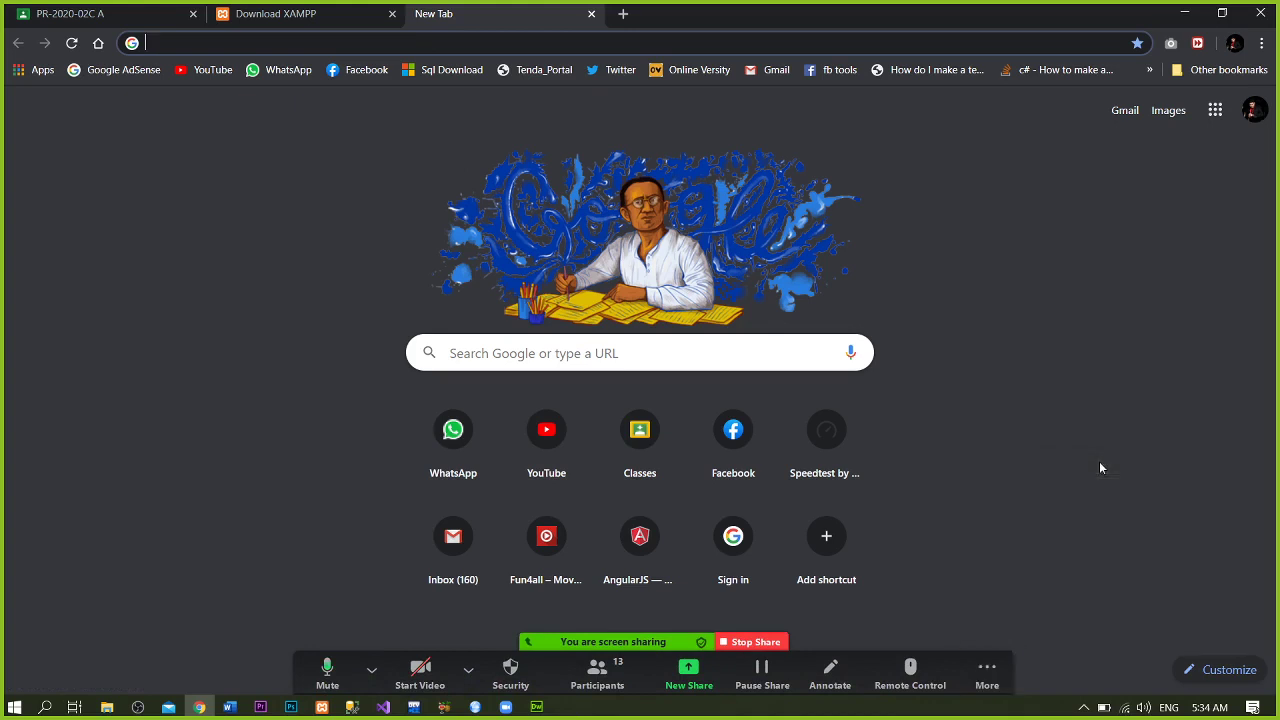
click(1184, 12)
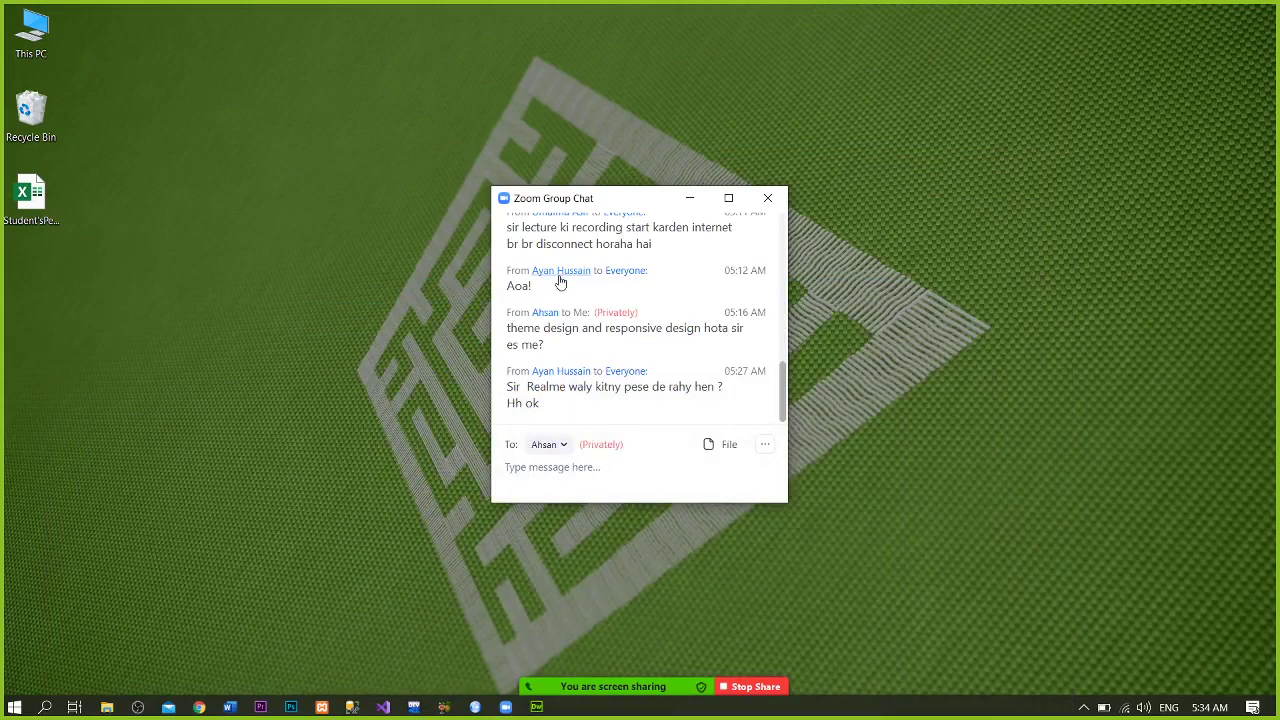
click(768, 199)
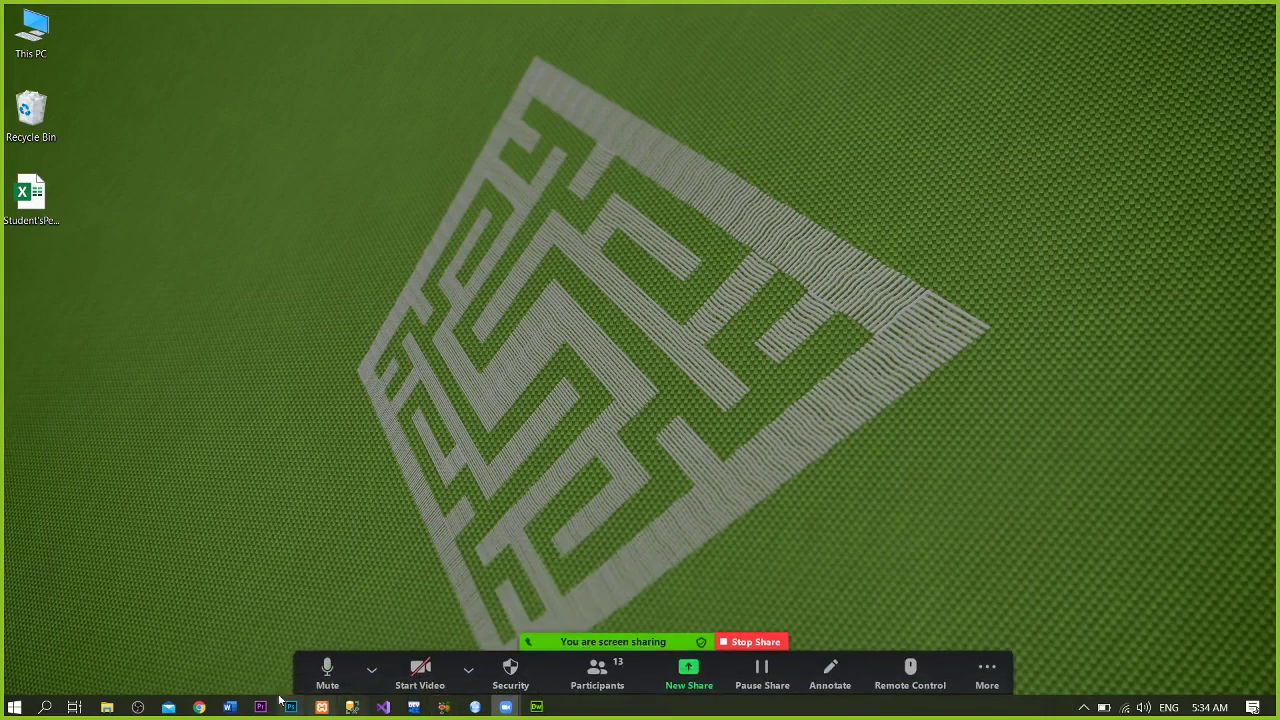
click(199, 707)
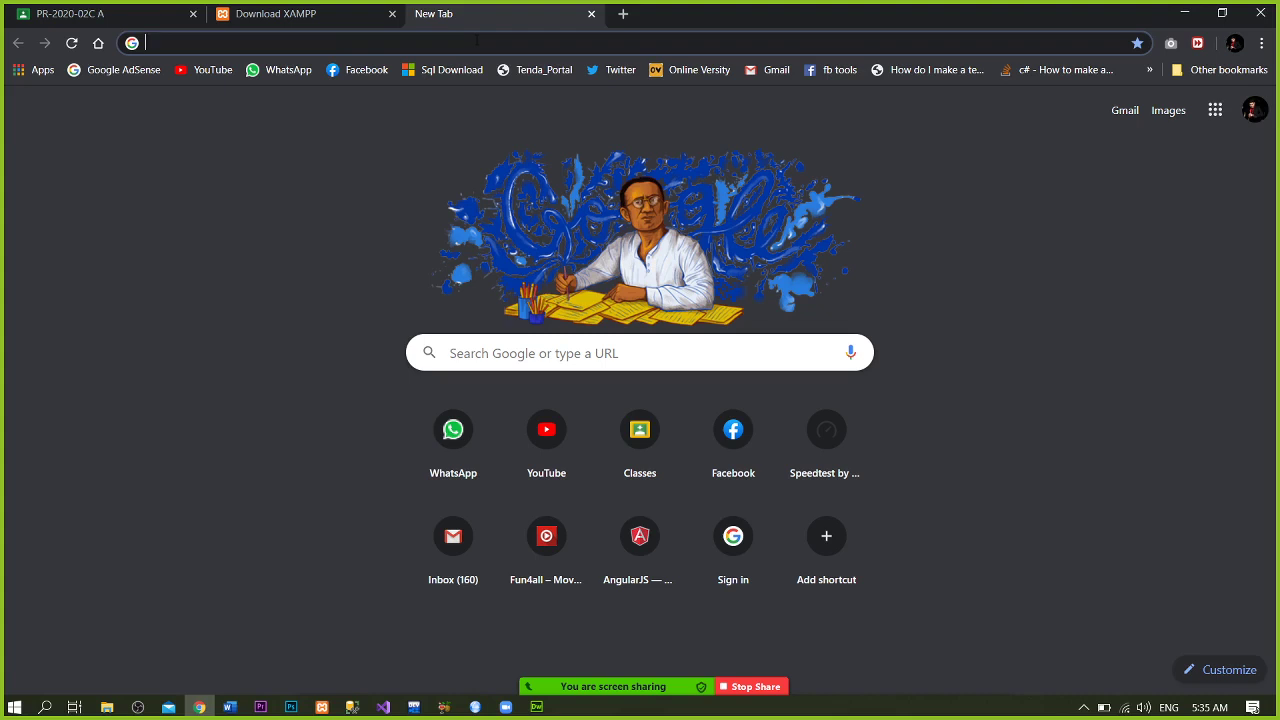
- Go to wordpress.org and open the Get WordPress page offering version 5.4.1
text(wordpre)
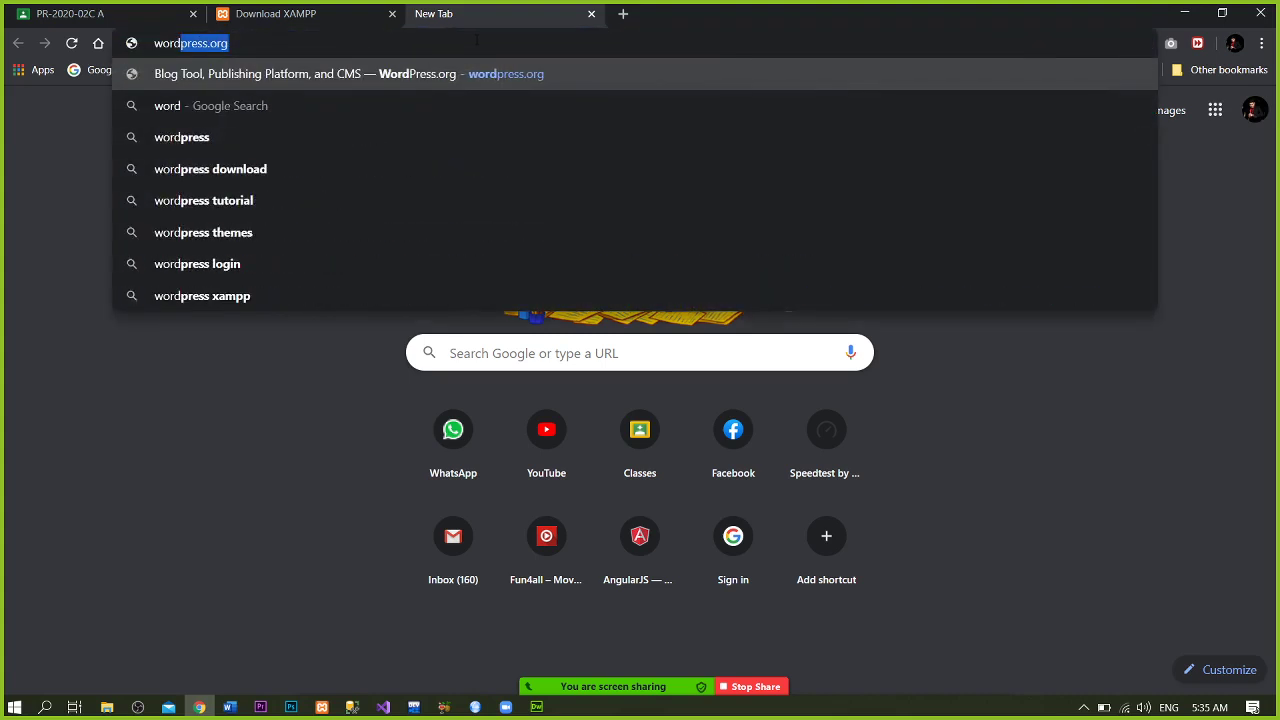
text(ss.org)
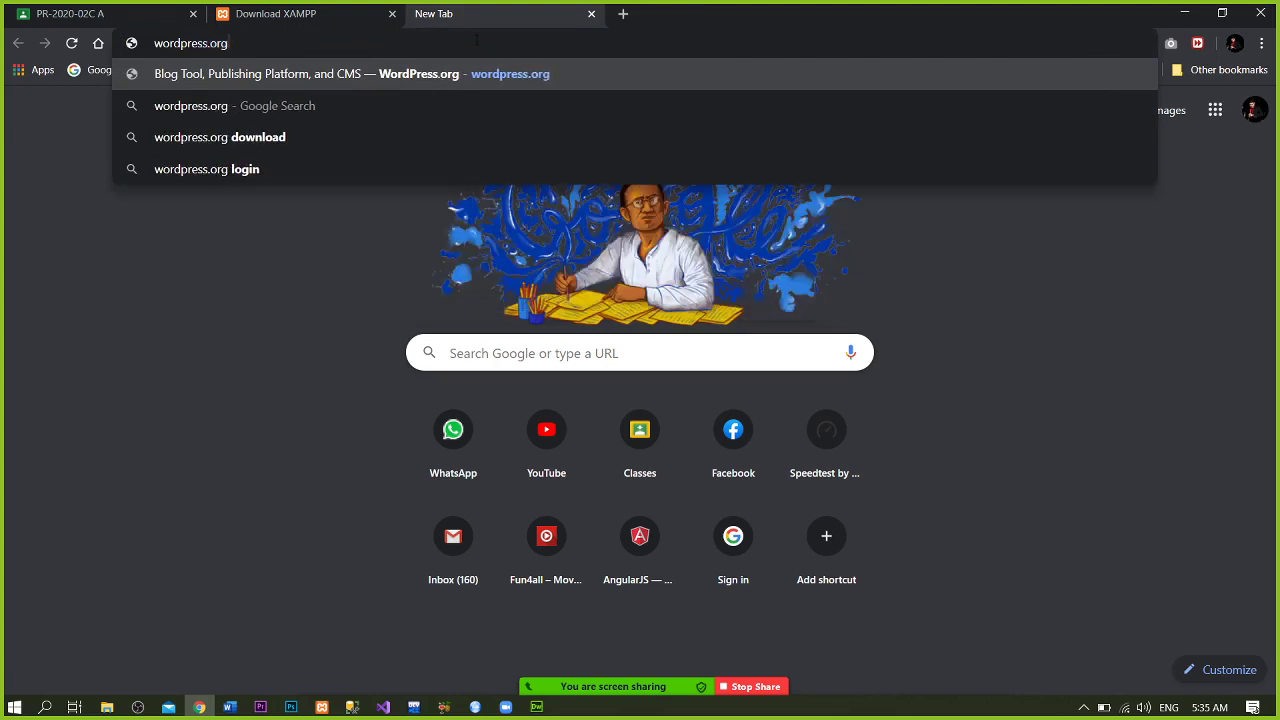
key(Return)
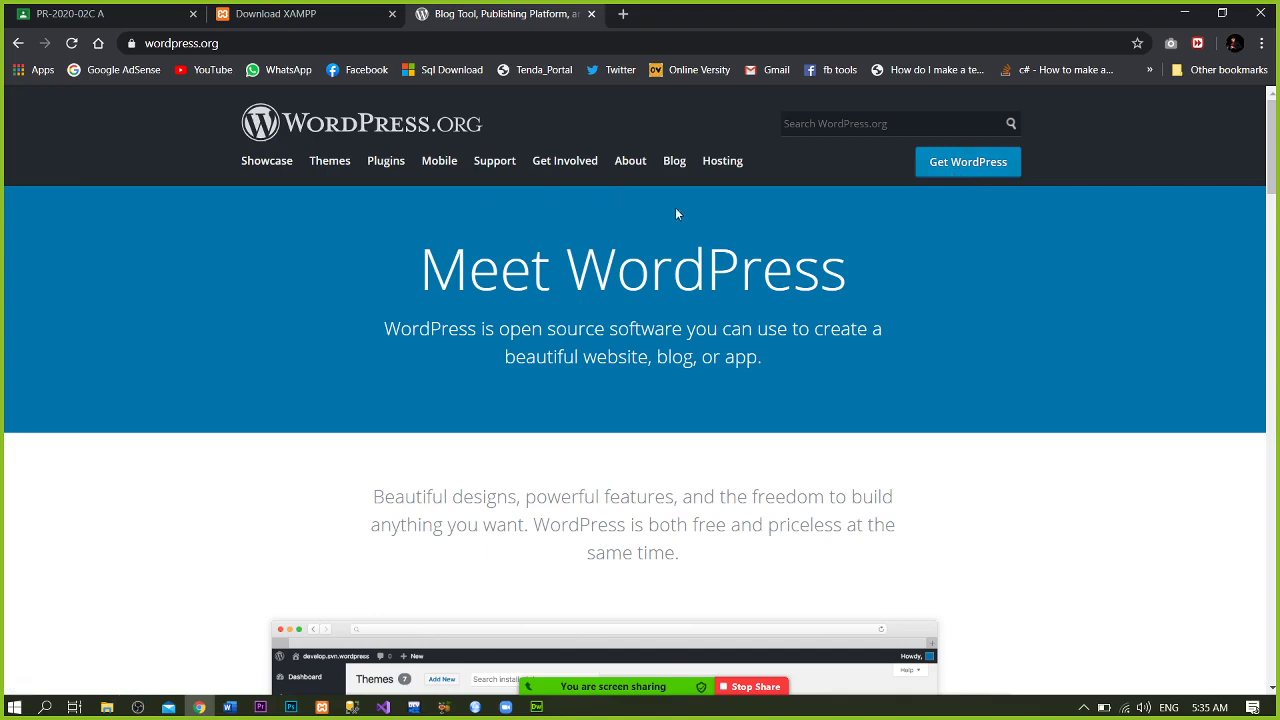
click(968, 166)
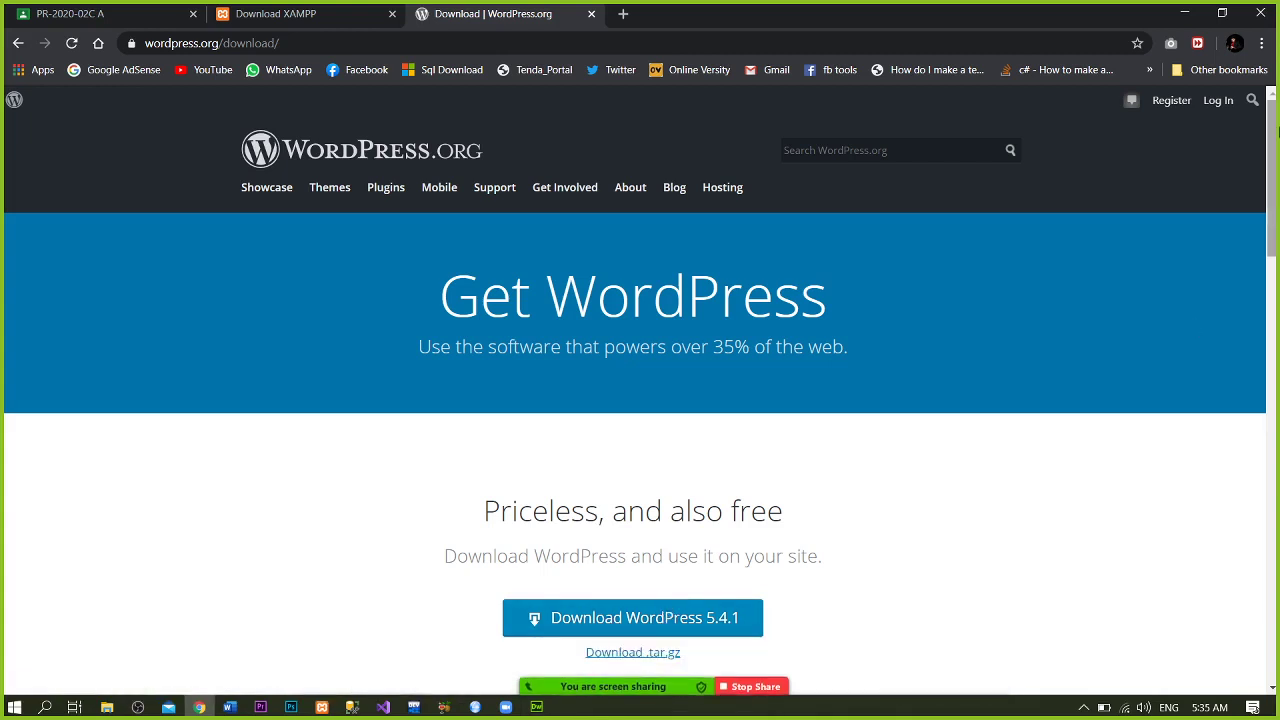
scroll(852, 368, down, 2)
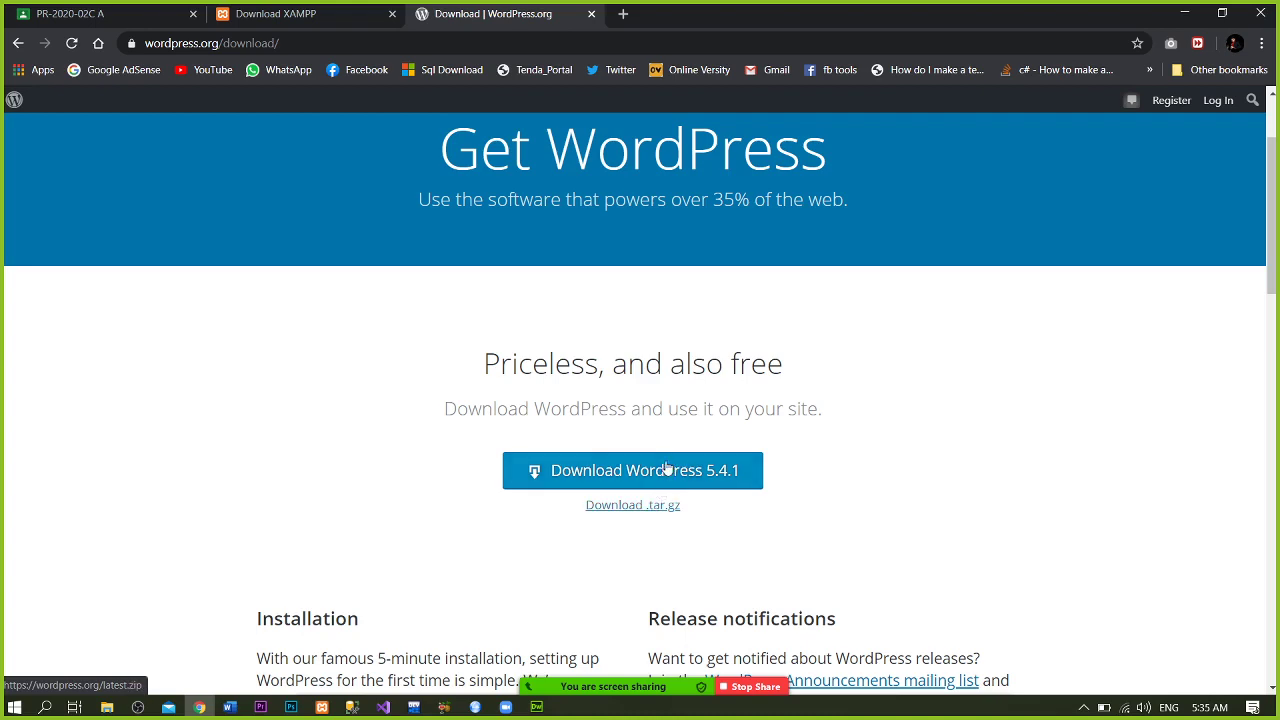
- Save wordpress-5.4.1.zip to the Desktop and copy the download page's URL
click(667, 468)
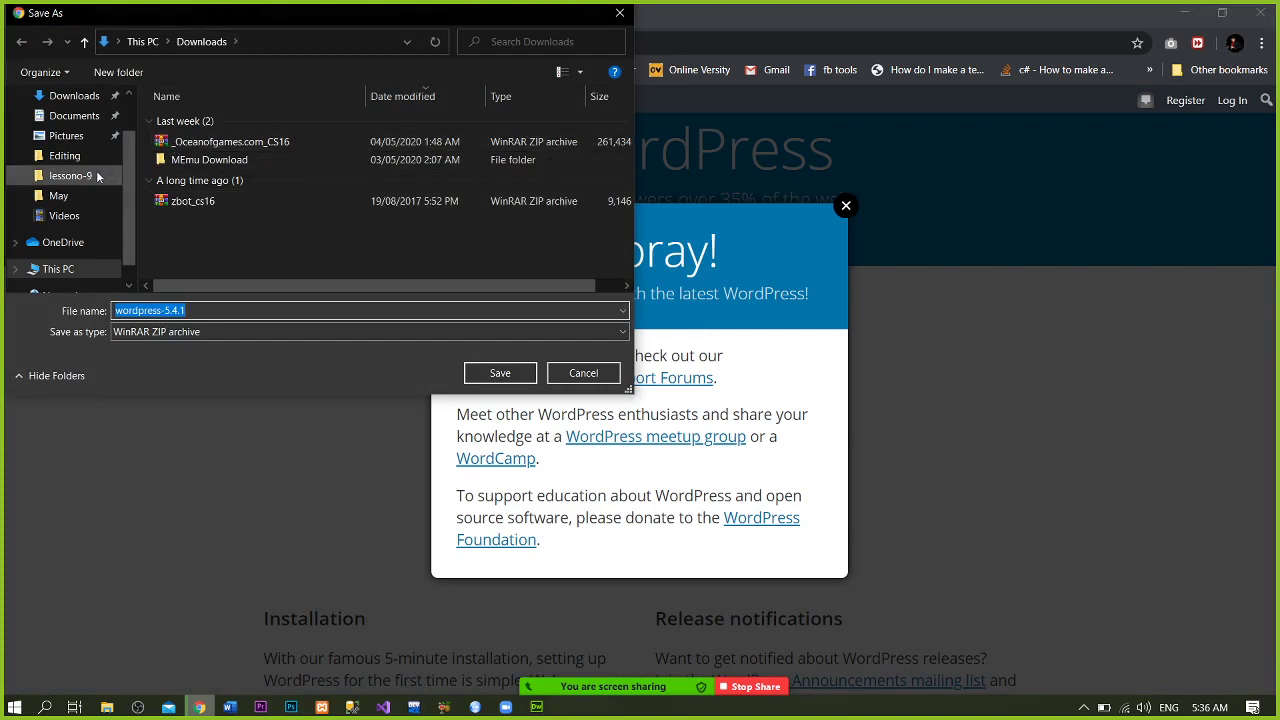
drag(129, 184, 126, 124)
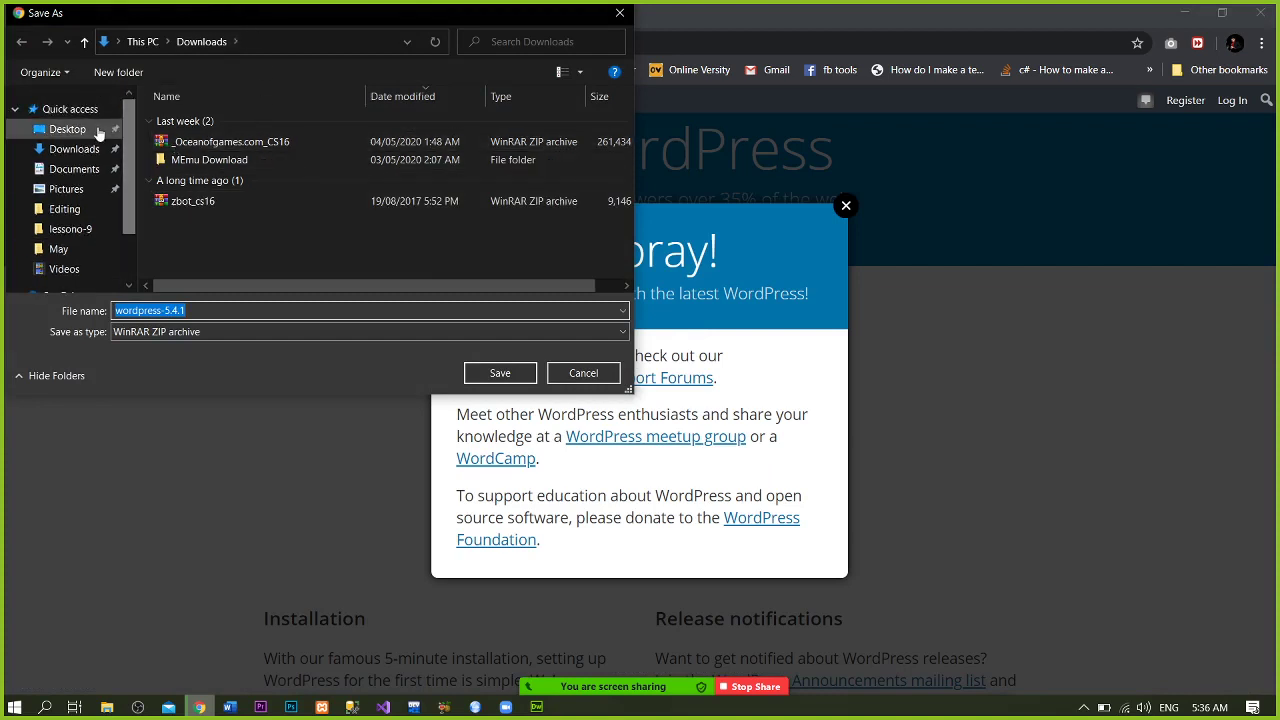
click(95, 130)
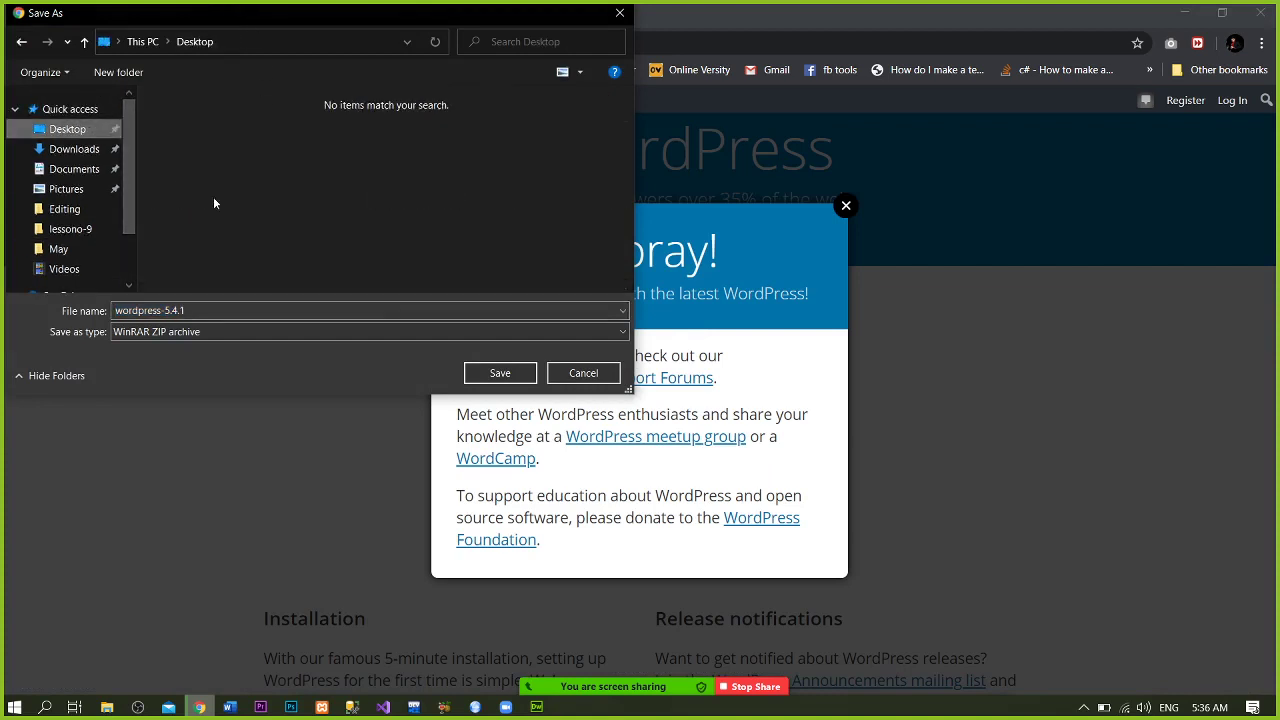
click(506, 371)
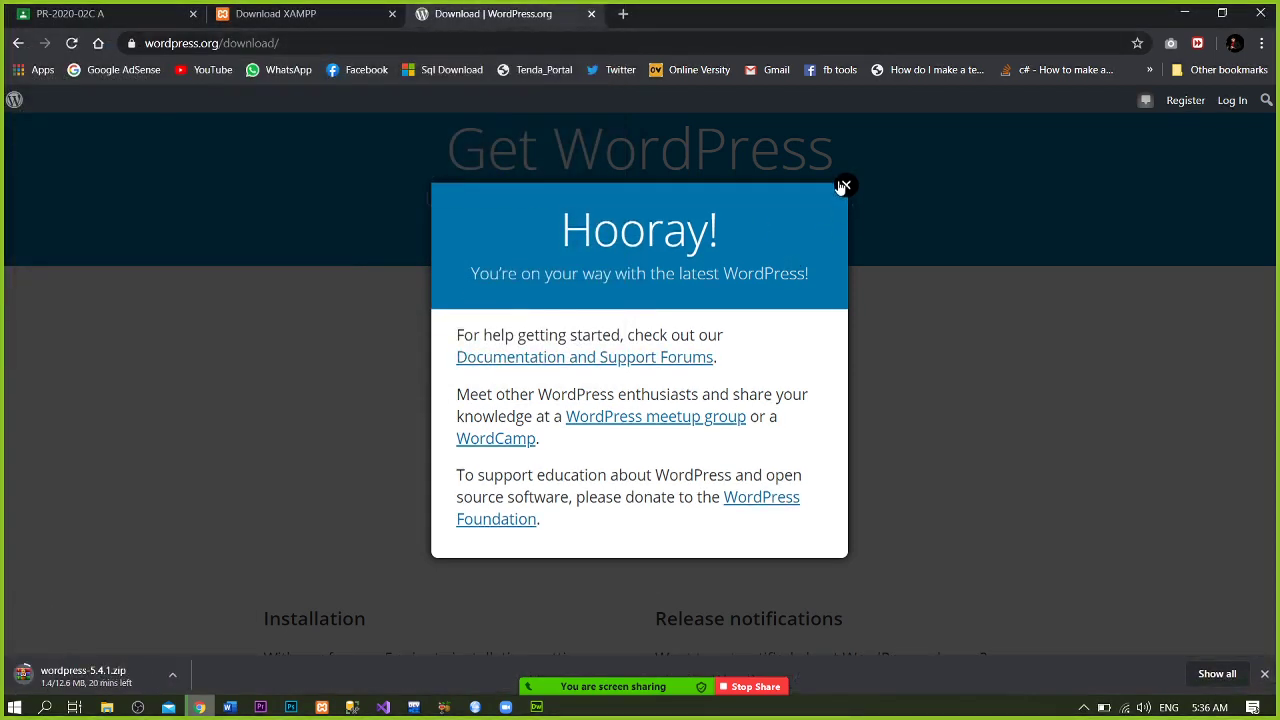
click(843, 187)
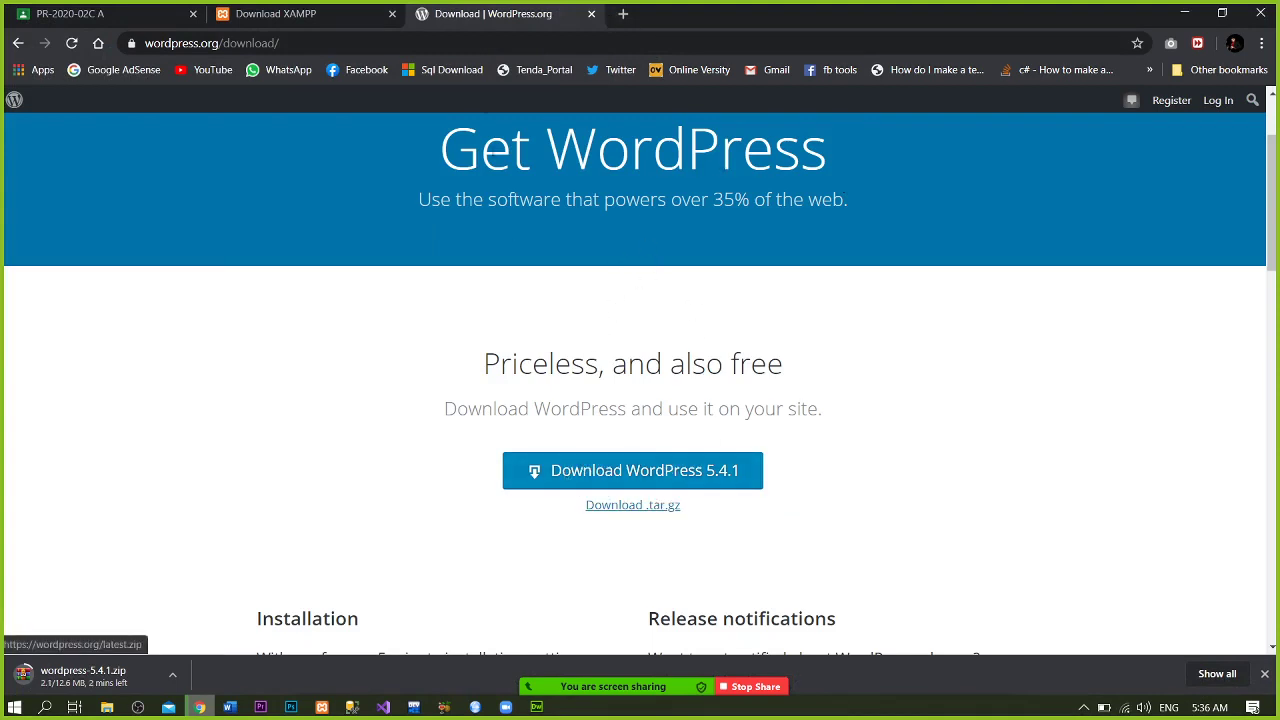
click(485, 42)
key(ctrl+c)
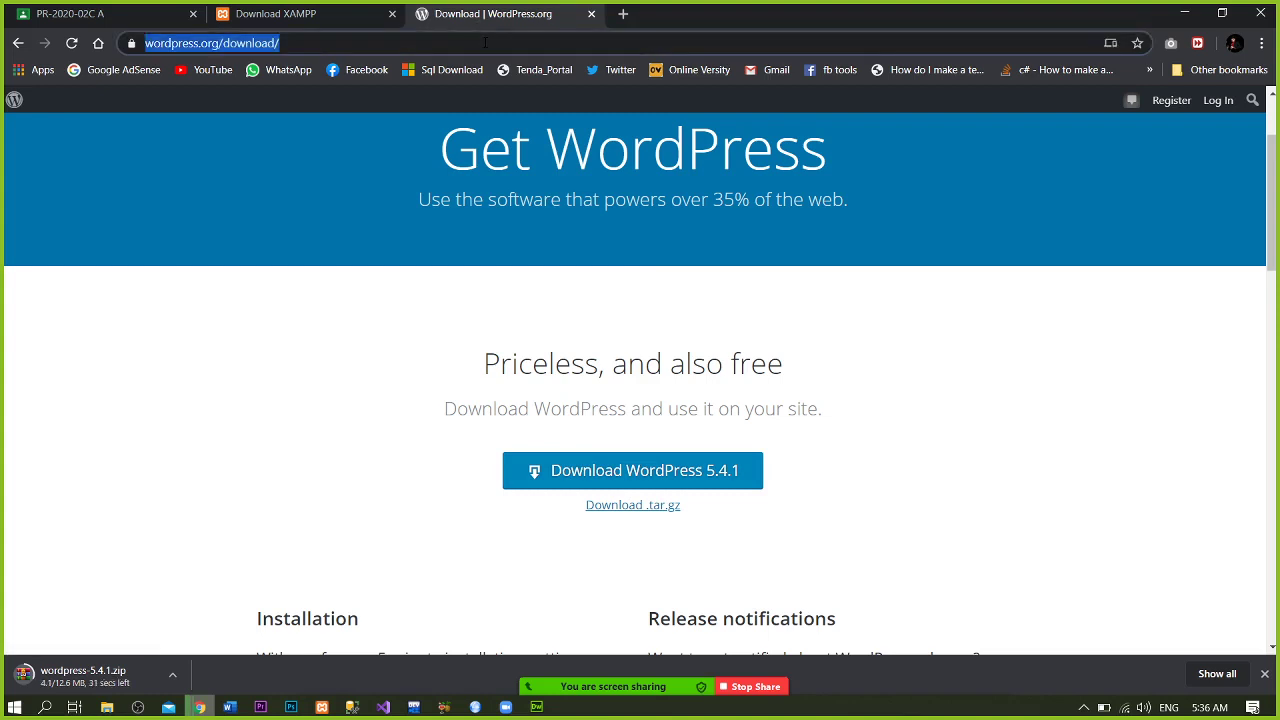
- Paste the WordPress download URL under 'WordPress Files Link' and post the announcement
click(140, 10)
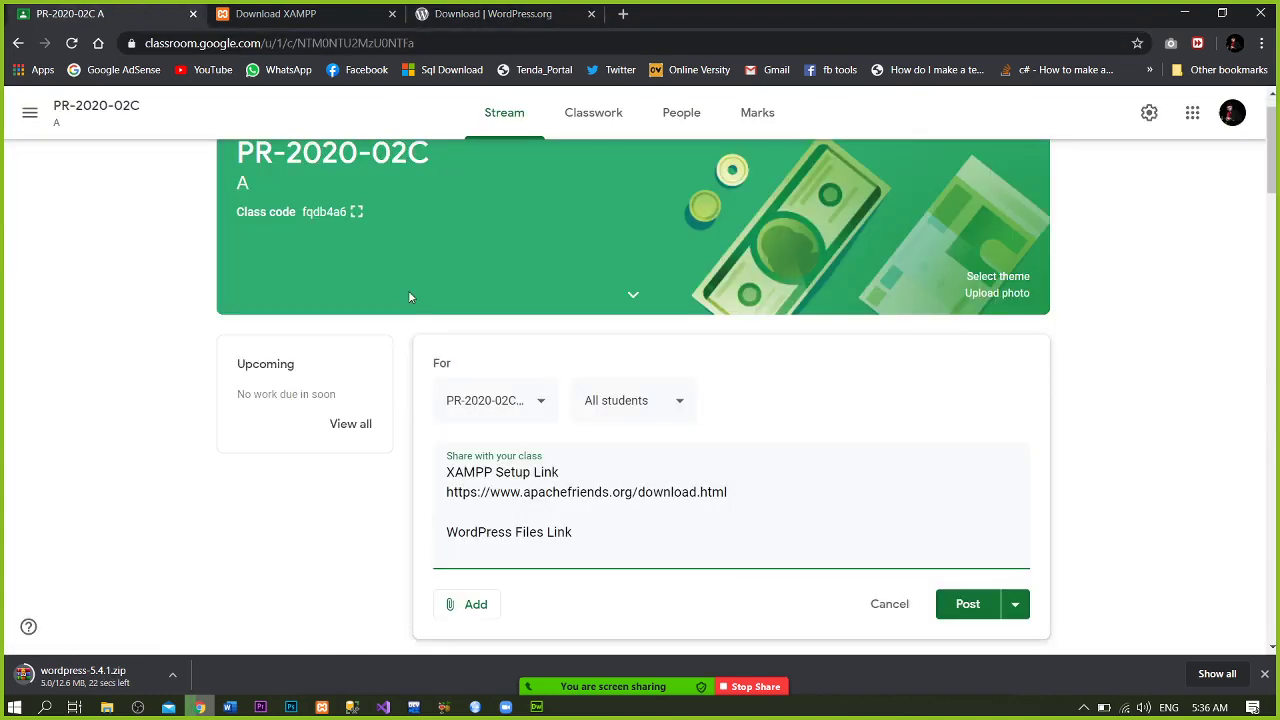
click(538, 553)
key(ctrl+v)
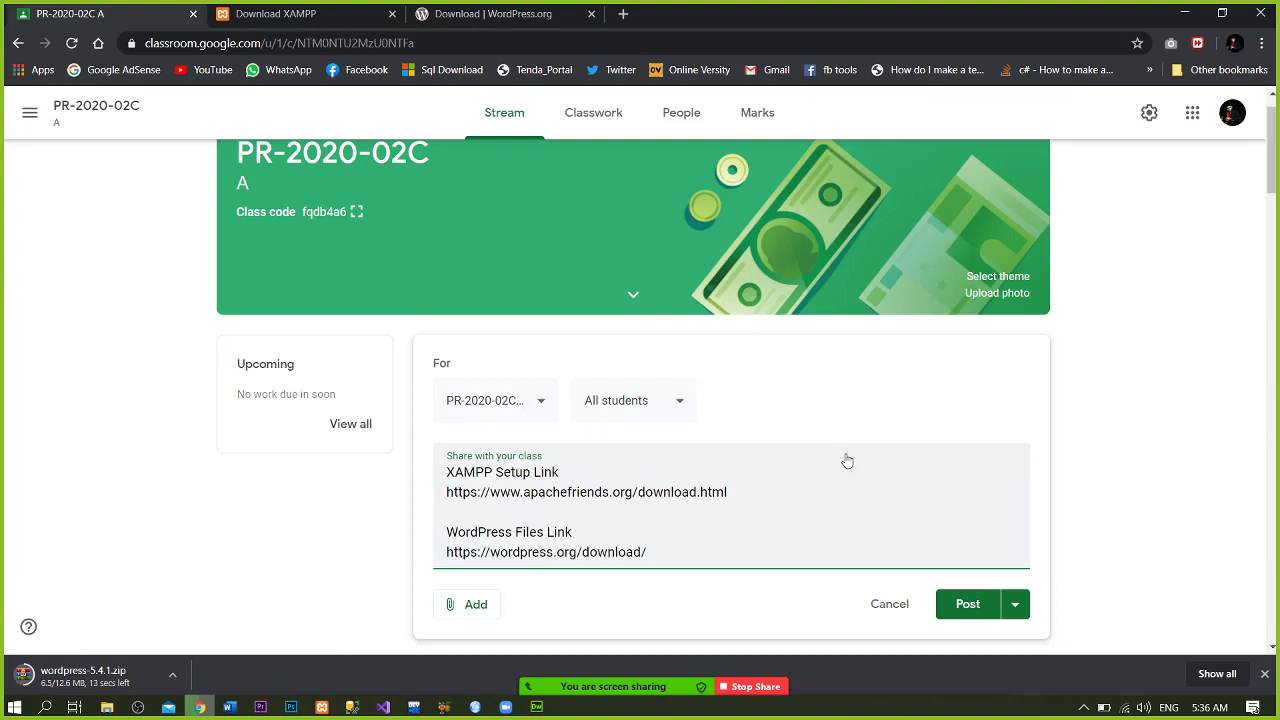
scroll(1268, 150, down, 2)
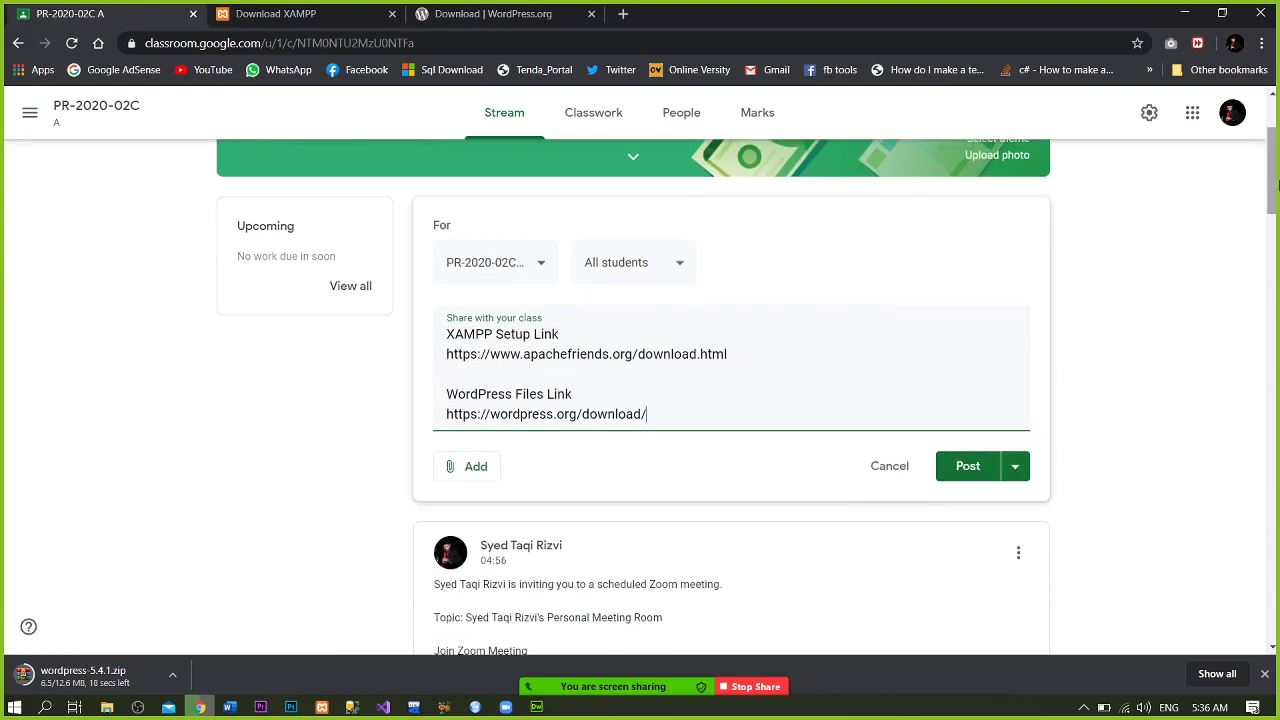
click(968, 470)
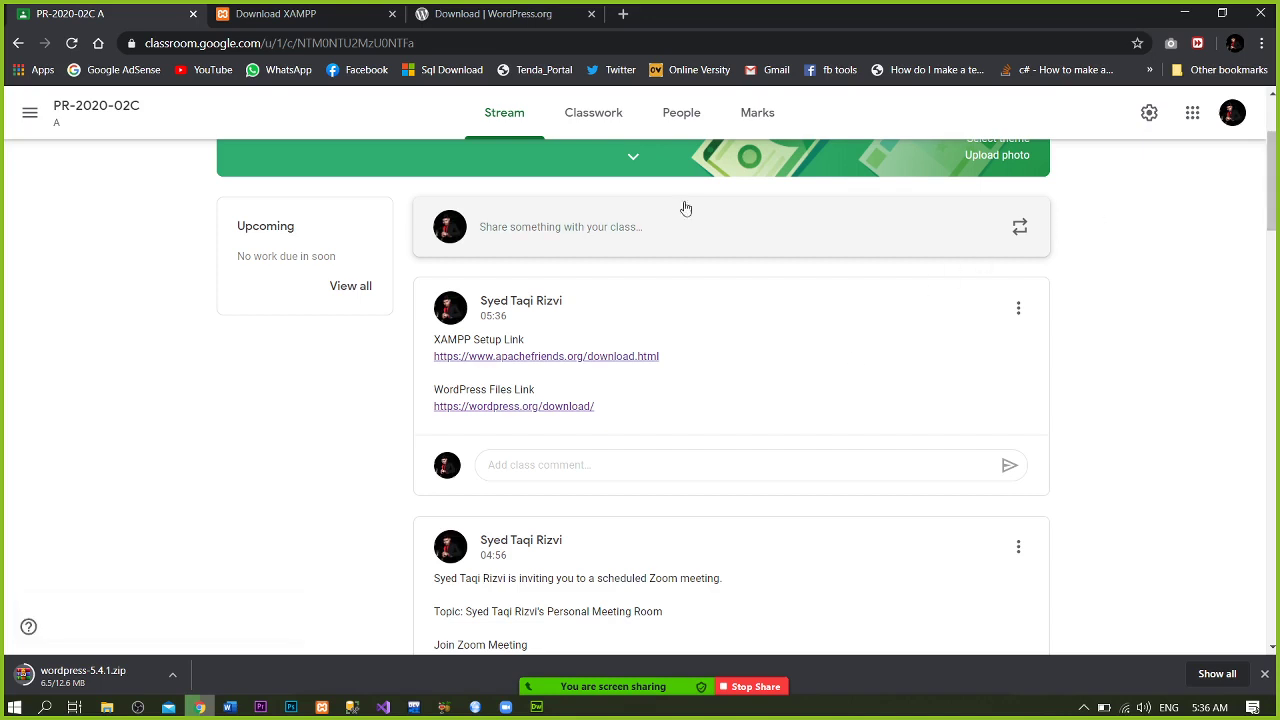
click(510, 8)
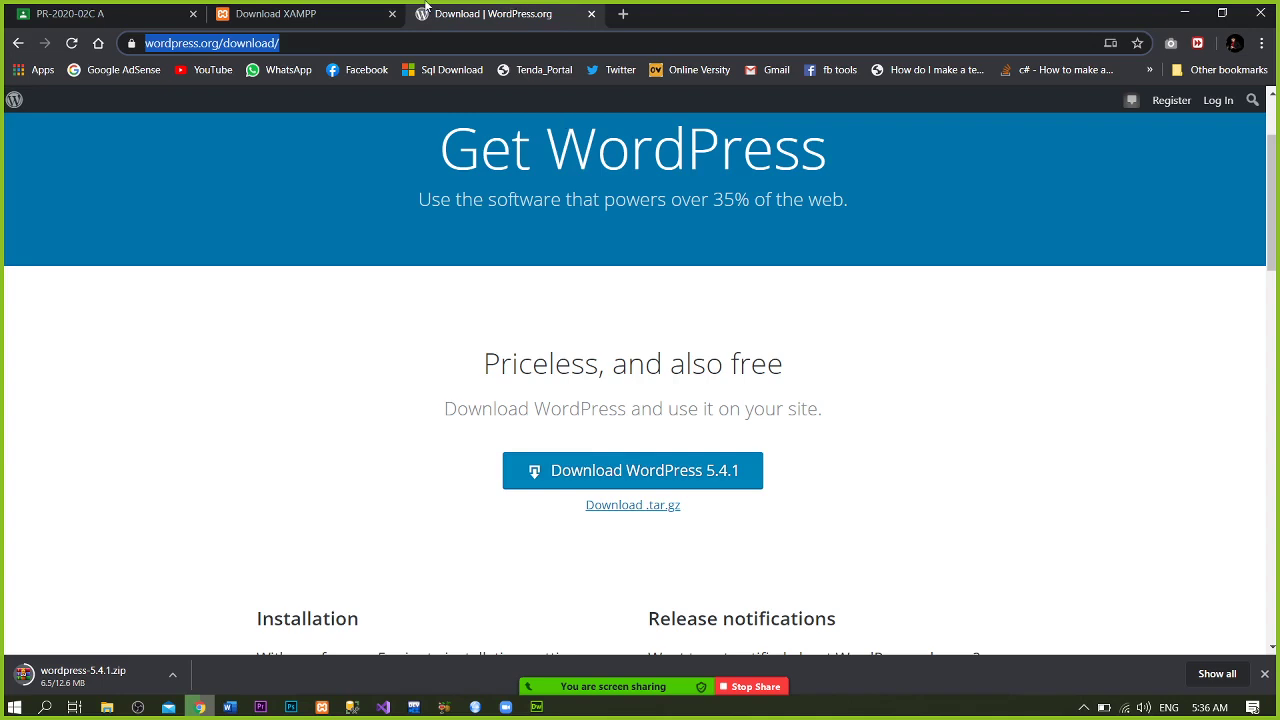
- Close the XAMPP tab, show Zoom's participants list, and launch Snipping Tool
click(369, 8)
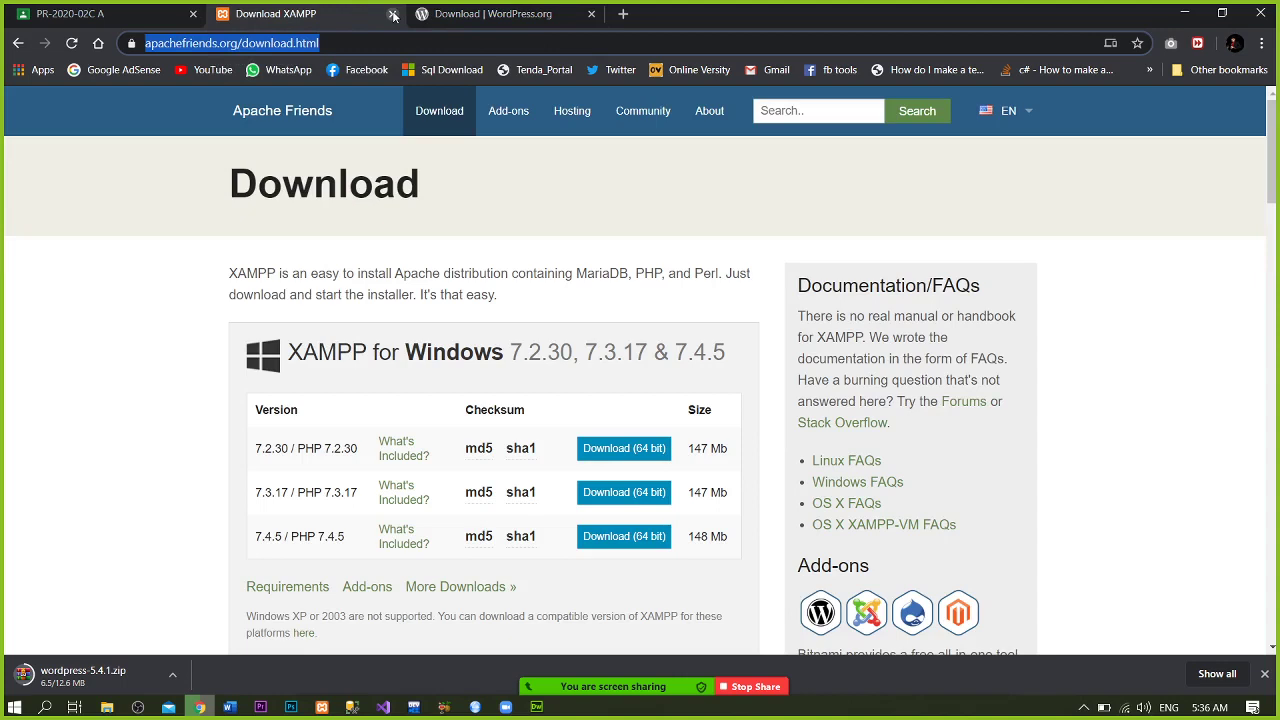
click(393, 14)
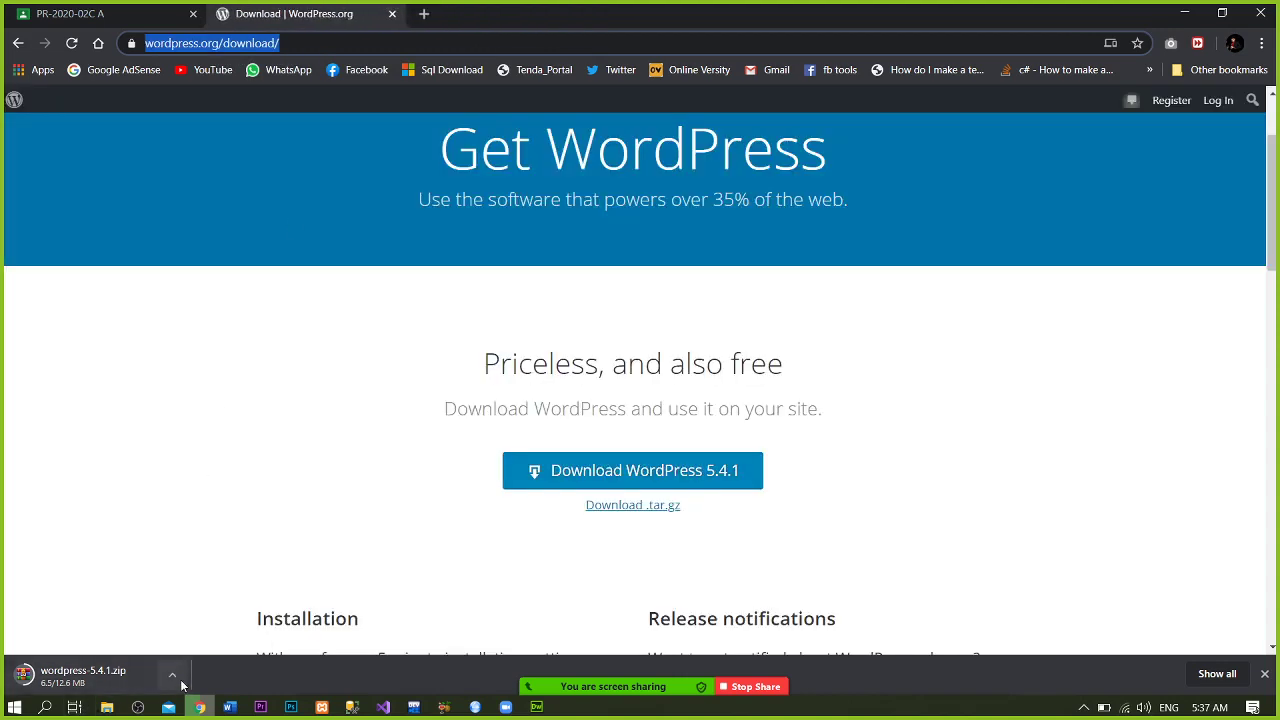
mouse_move(644, 697)
click(632, 676)
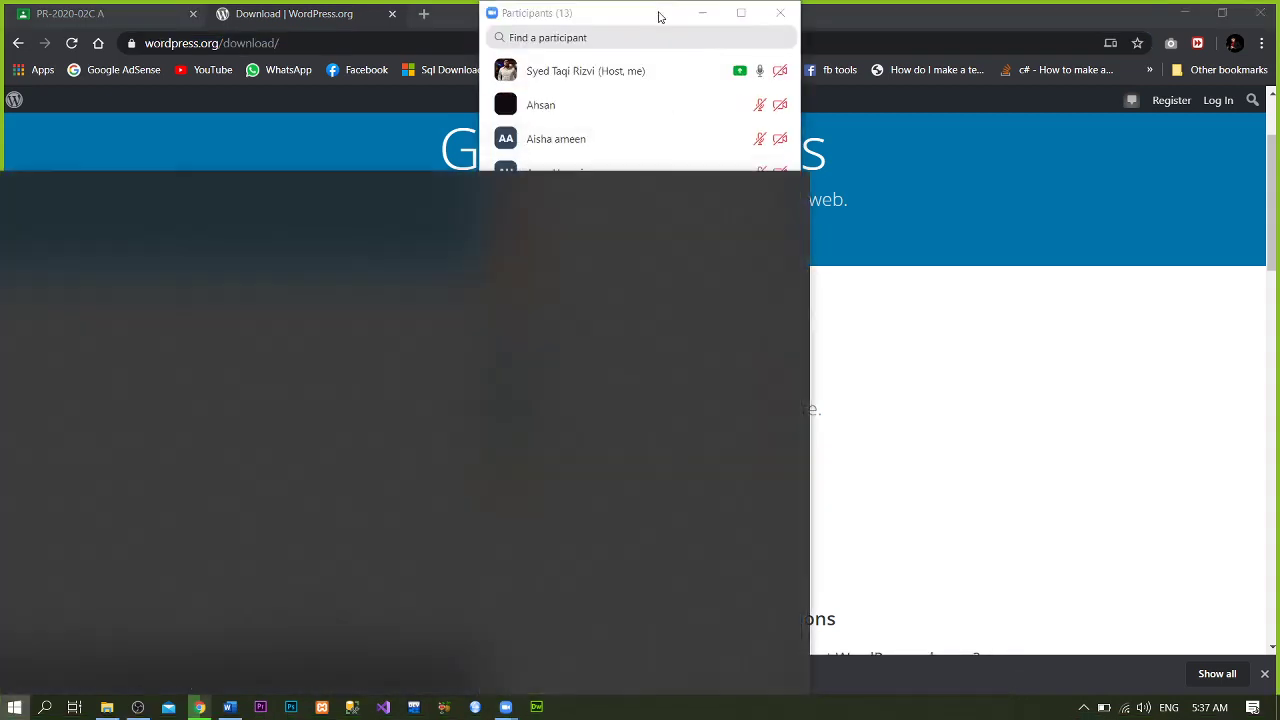
text(sni)
key(Return)
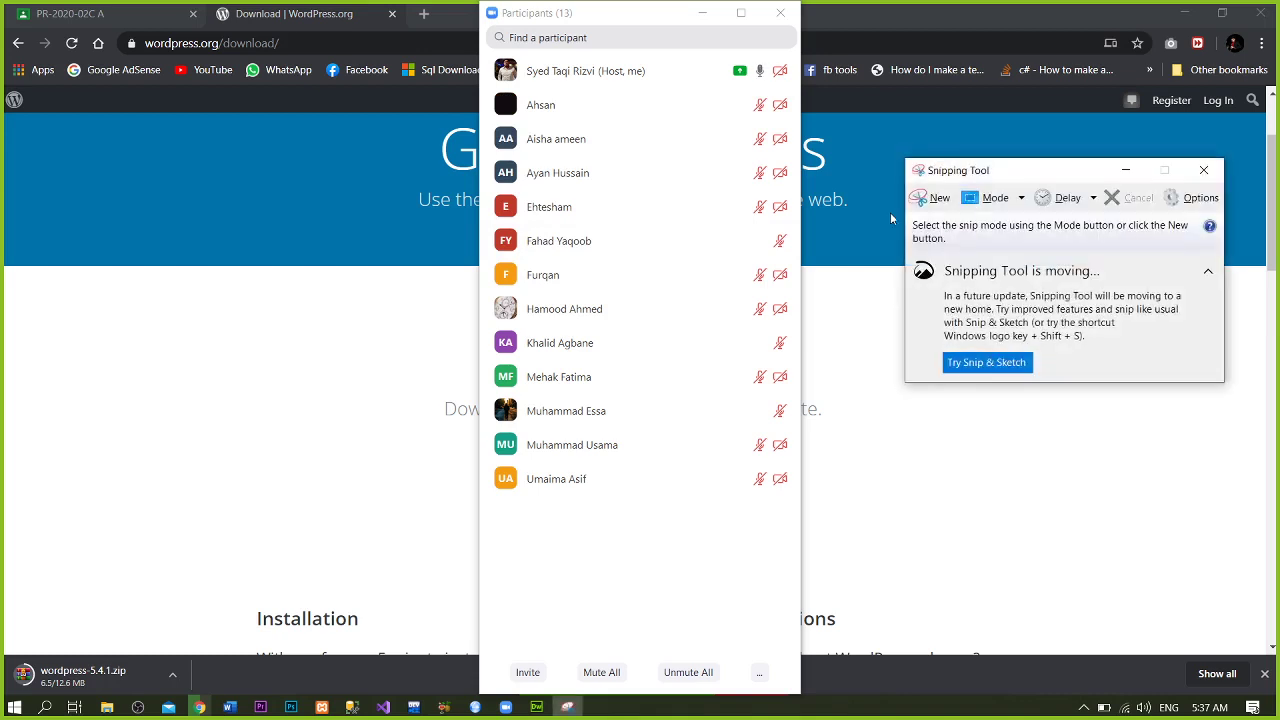
- Take a Window Snip of the Zoom participants window
click(935, 198)
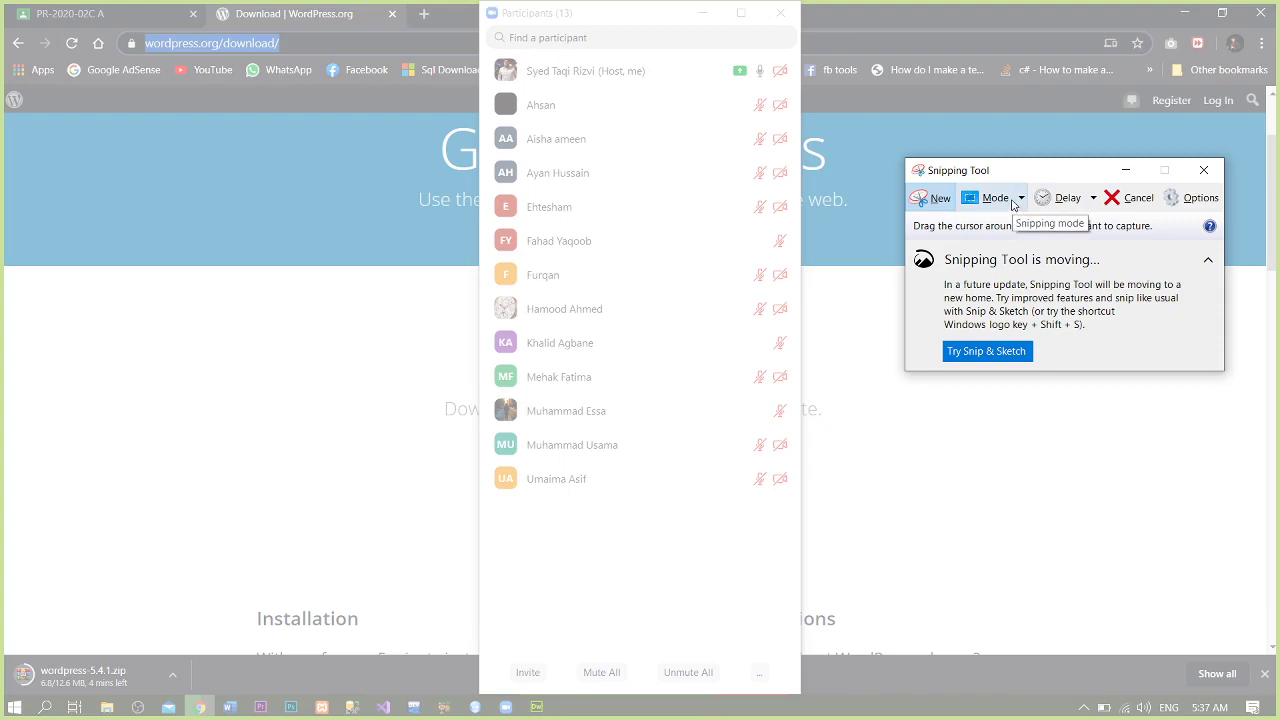
click(1013, 203)
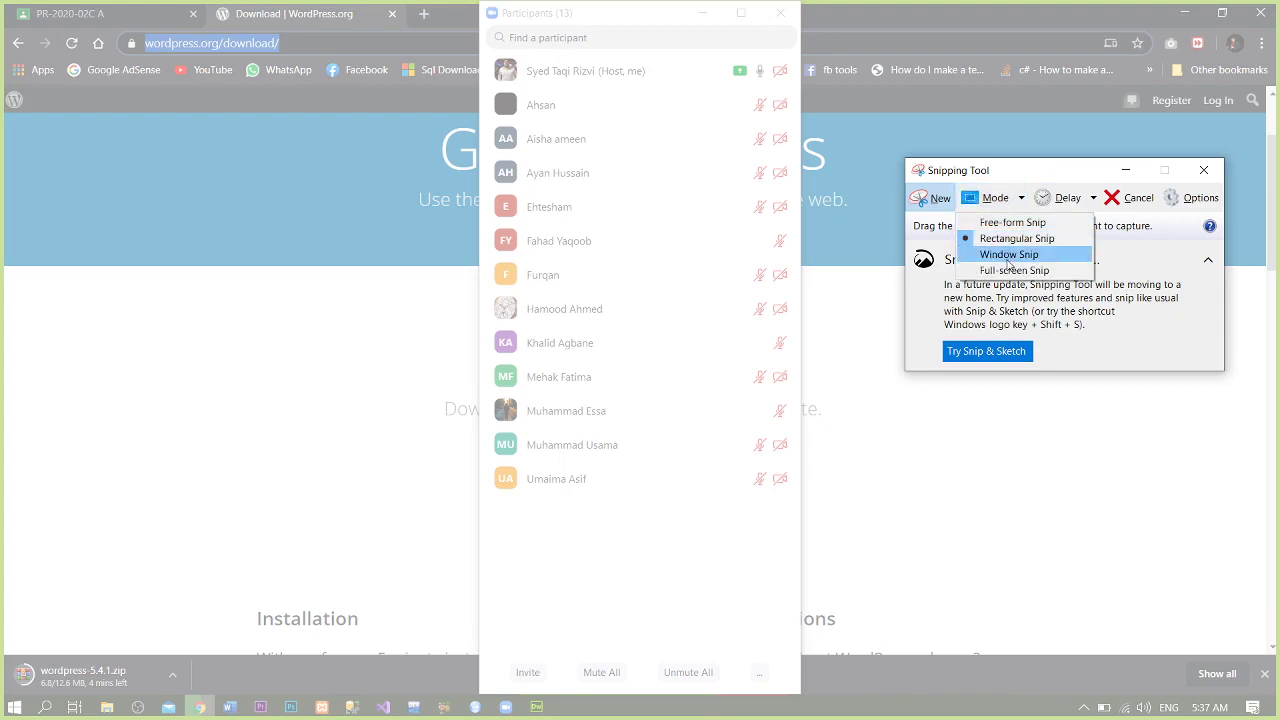
click(1008, 258)
click(736, 236)
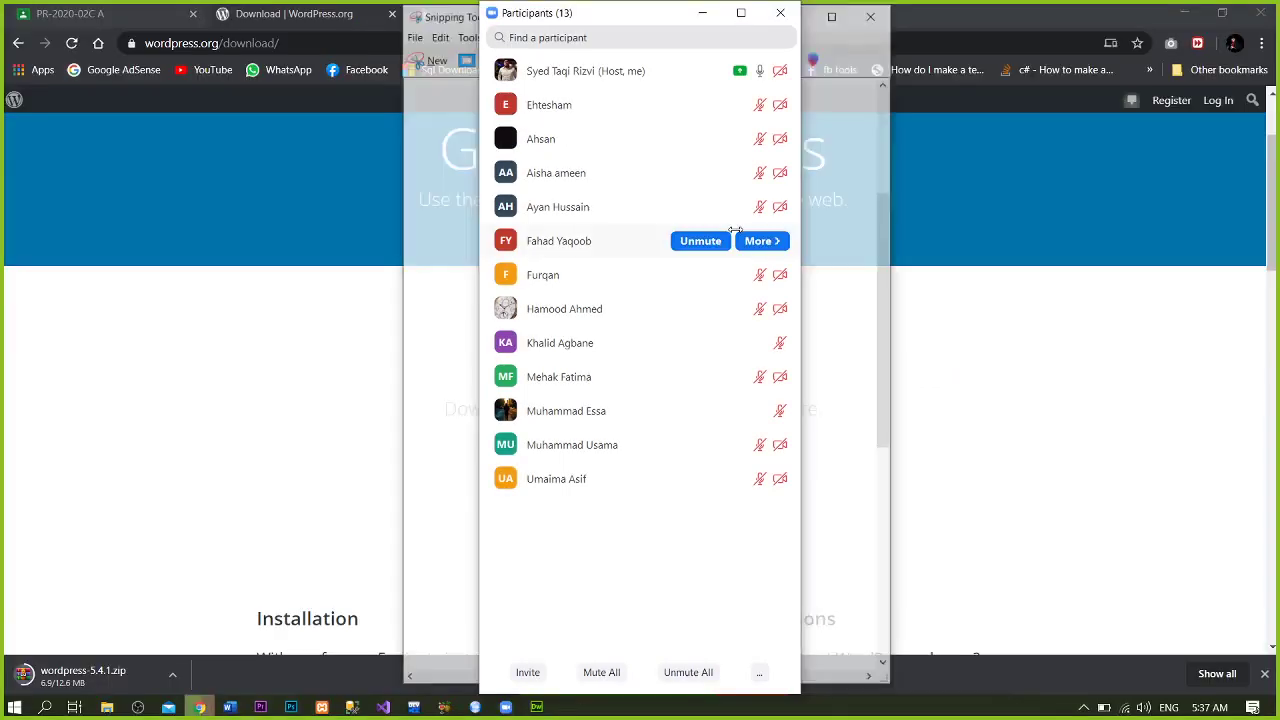
- Save the snip as '11 May 2020' in Zoom SnamShots > PR-2020-02C > May, then close Snipping Tool
key(ctrl+s)
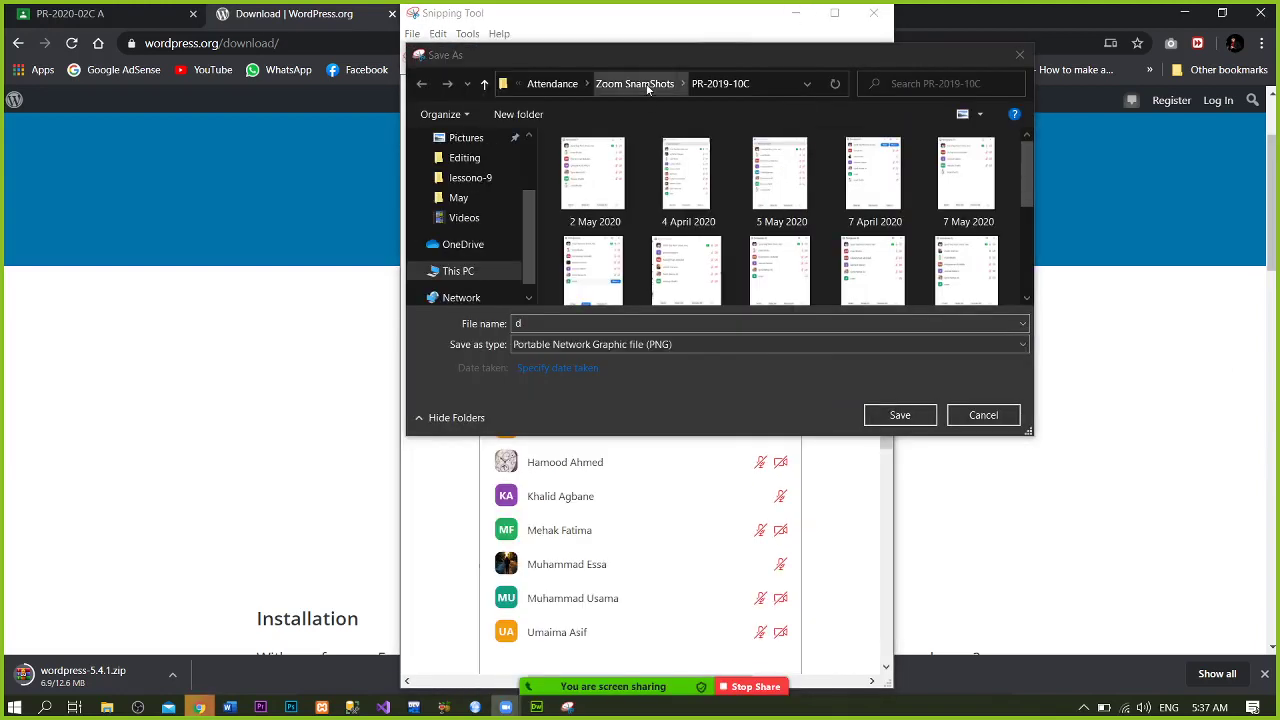
click(648, 86)
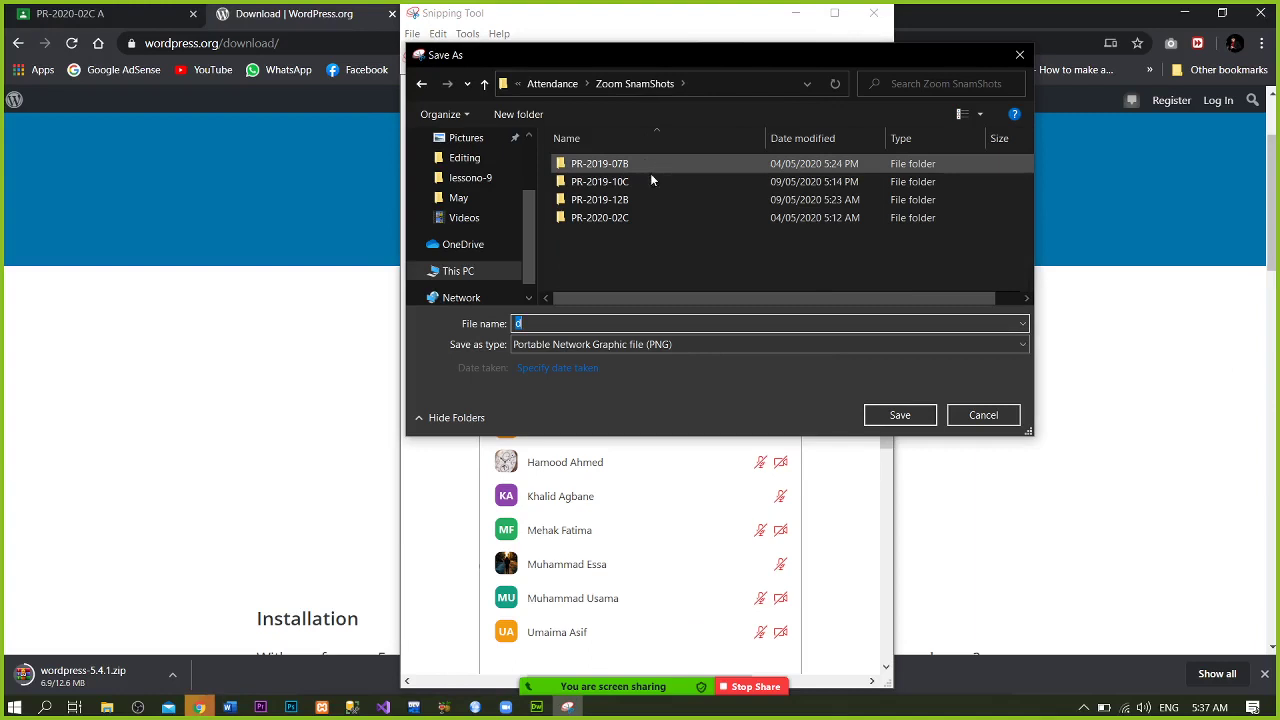
click(652, 219)
double_click(652, 217)
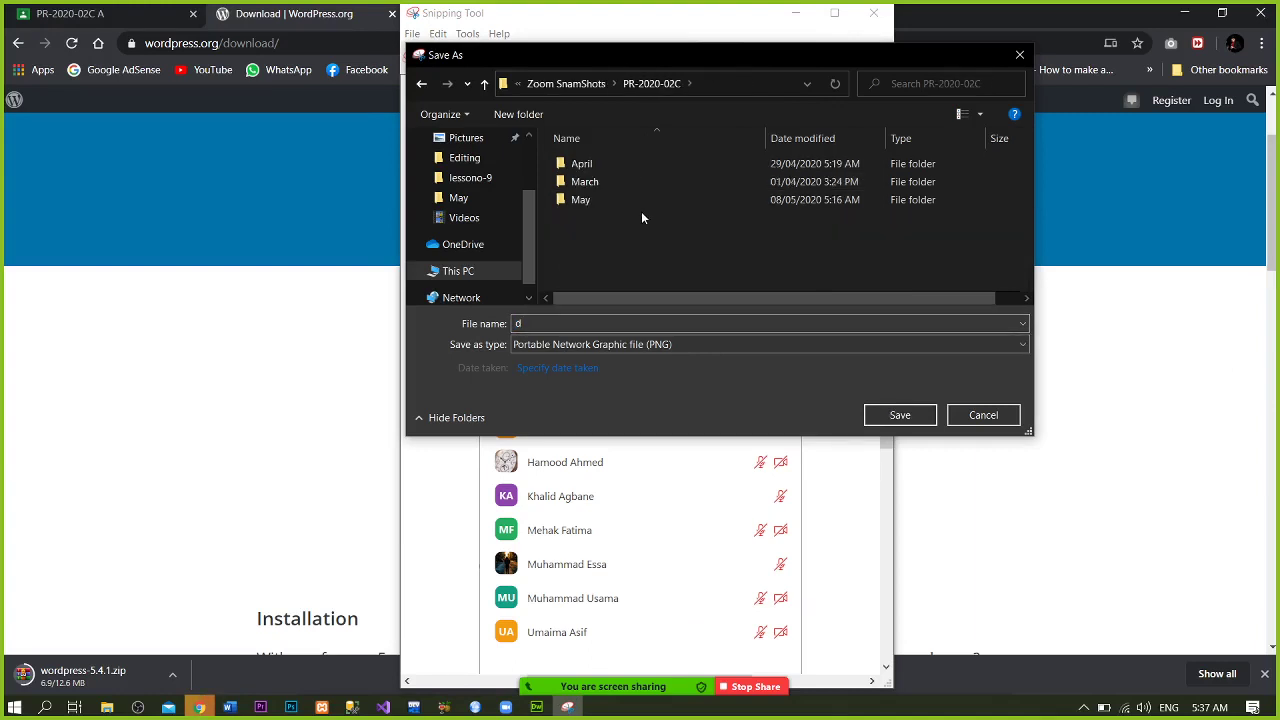
double_click(634, 206)
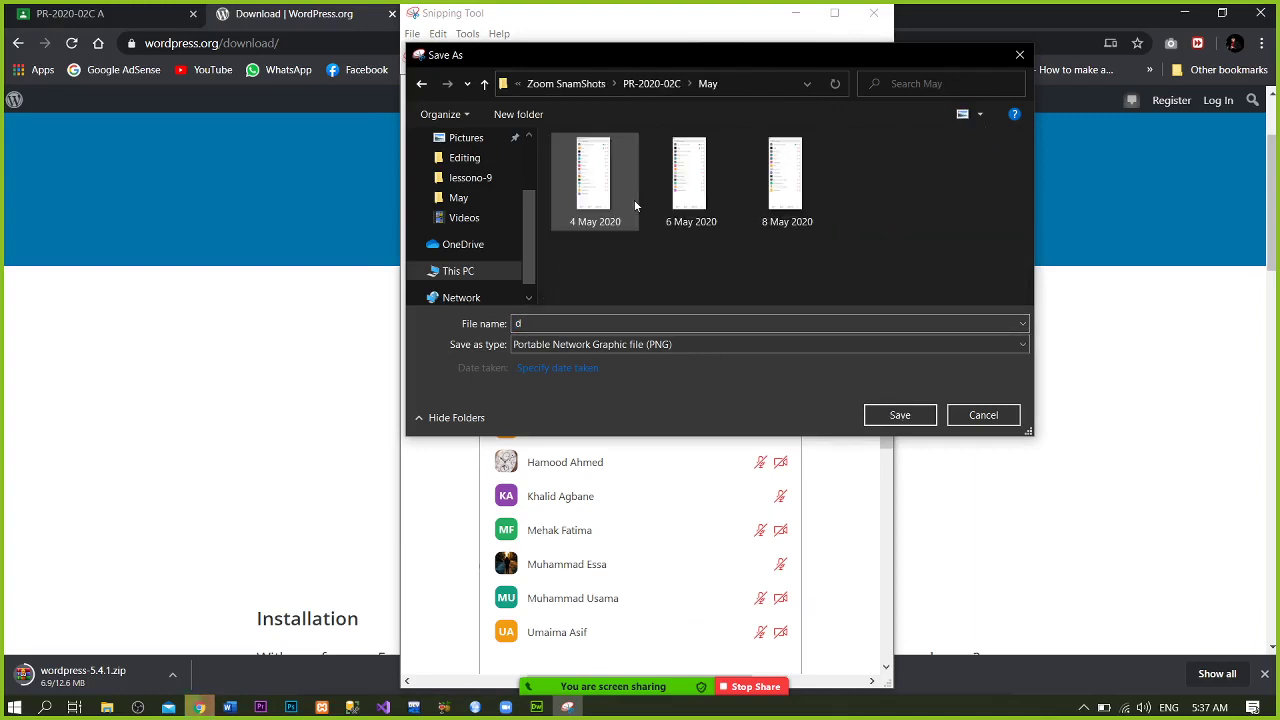
double_click(671, 323)
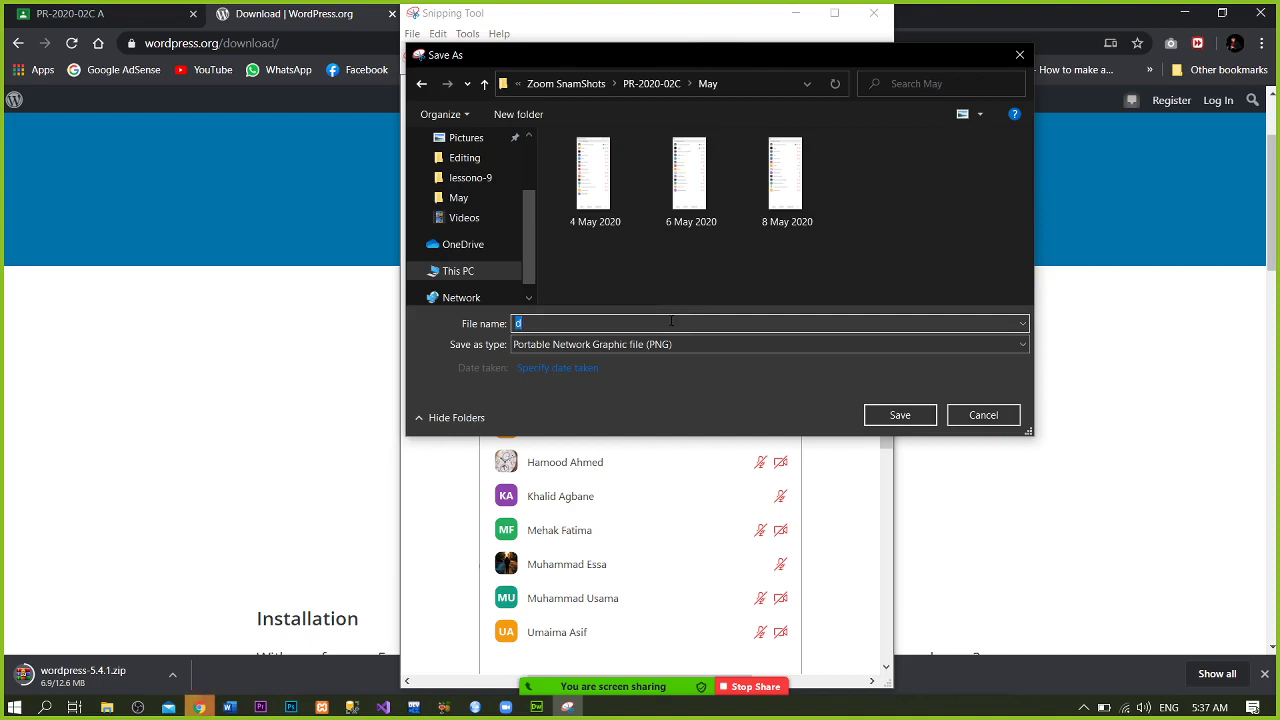
text(11 May 2020)
click(871, 413)
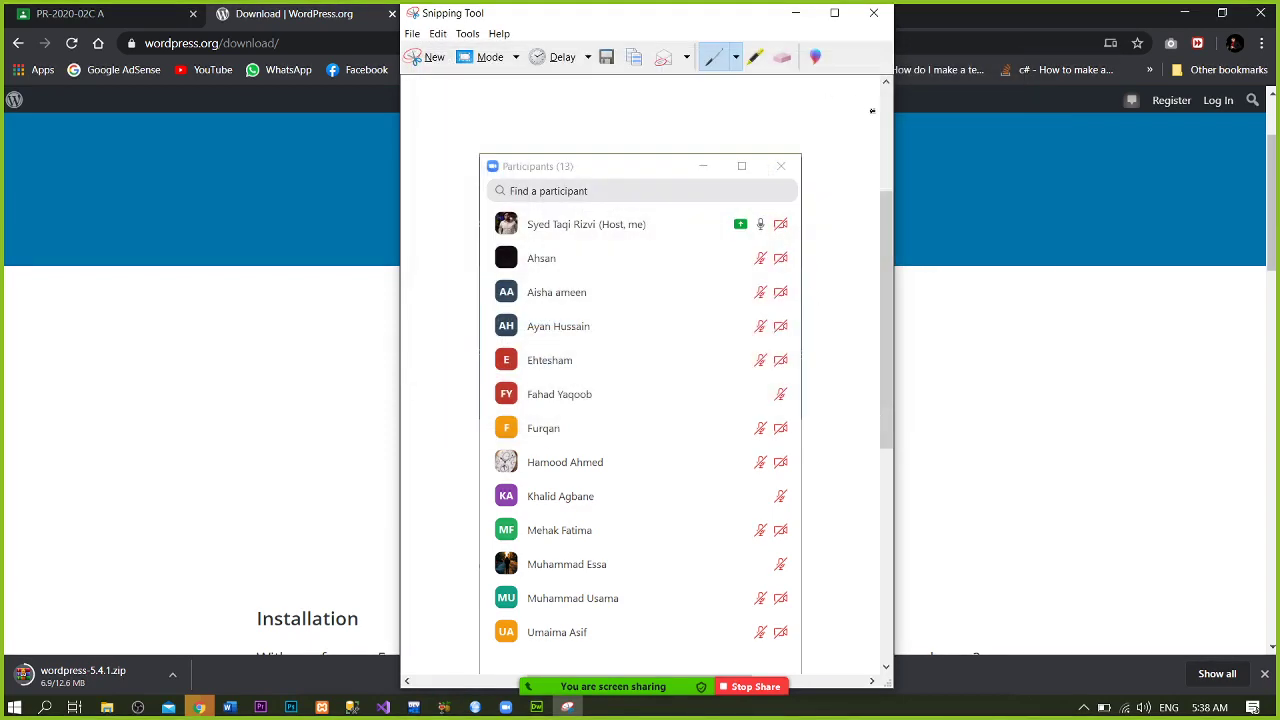
click(873, 13)
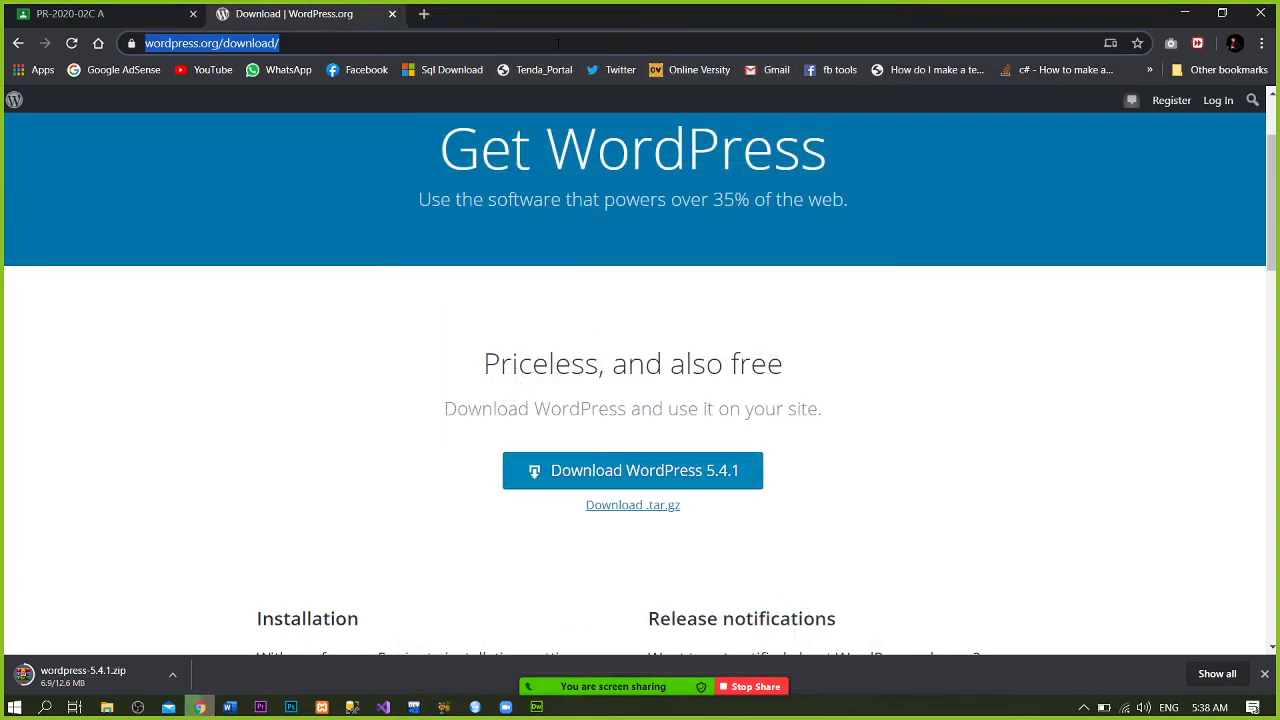
- Open Chrome's Downloads page to watch wordpress-5.4.1.zip finish at 12.6 MB
key(ctrl+j)
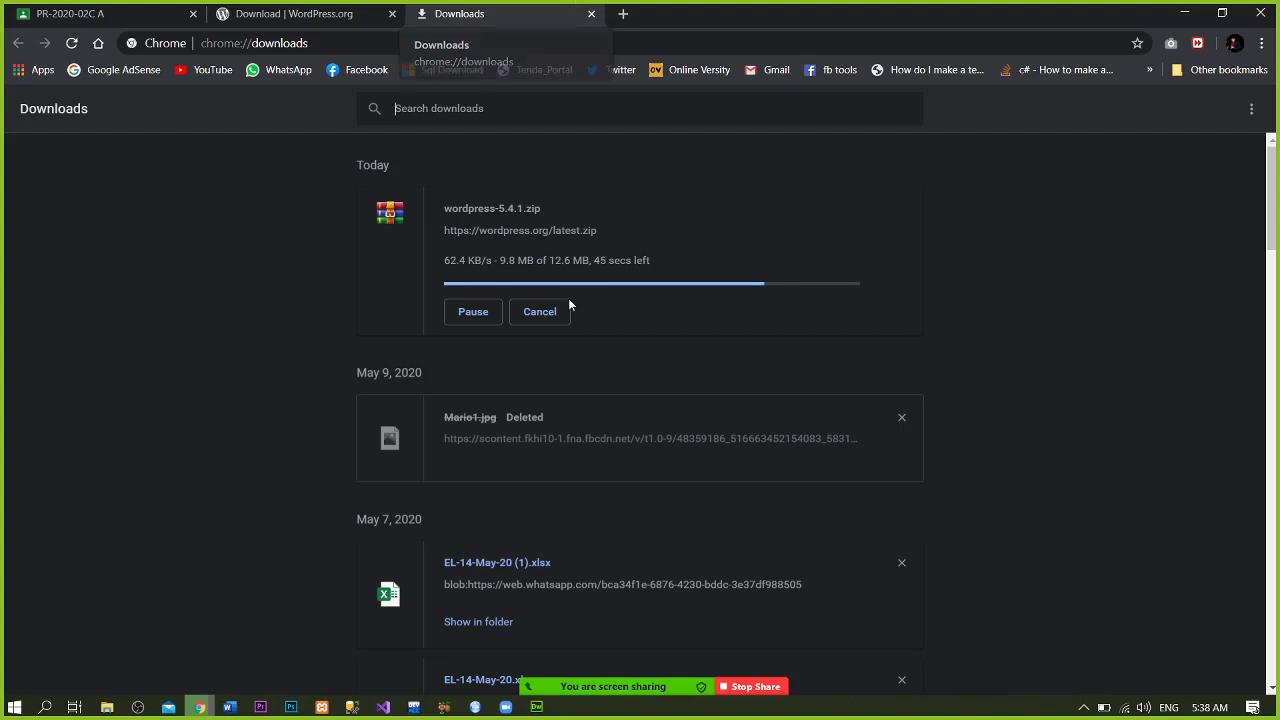
click(618, 681)
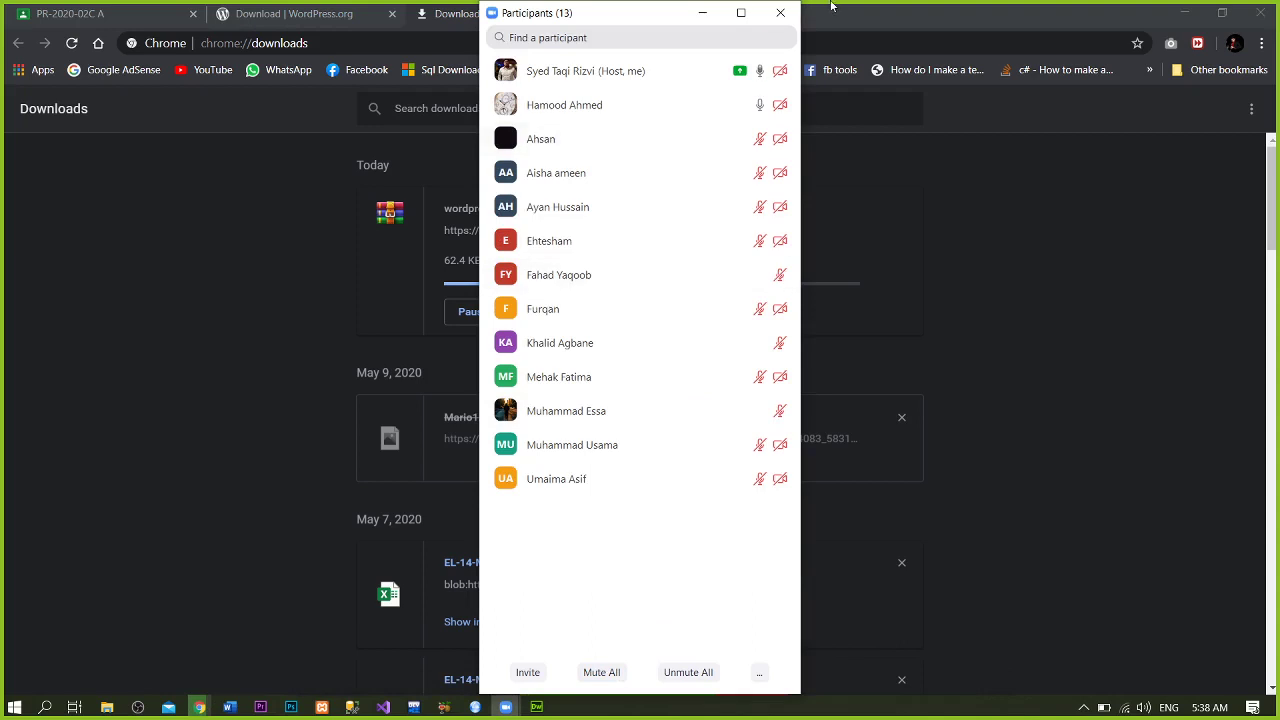
click(780, 12)
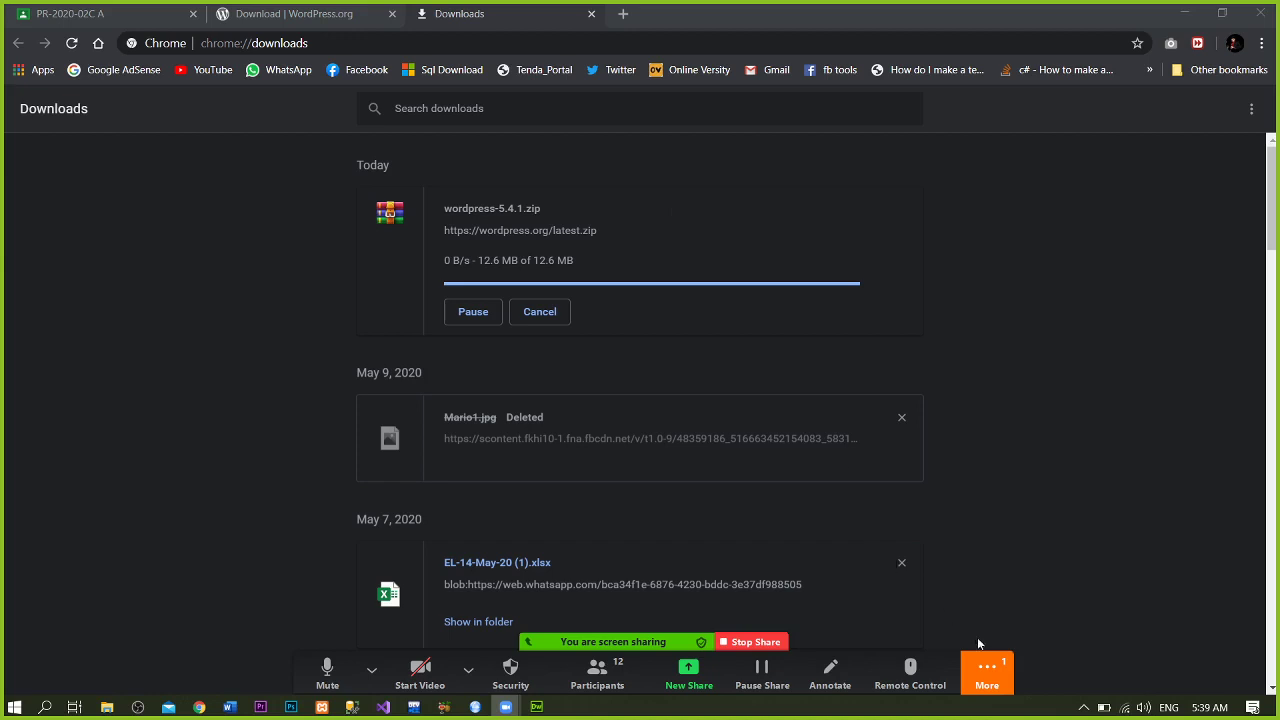
click(985, 668)
click(1004, 466)
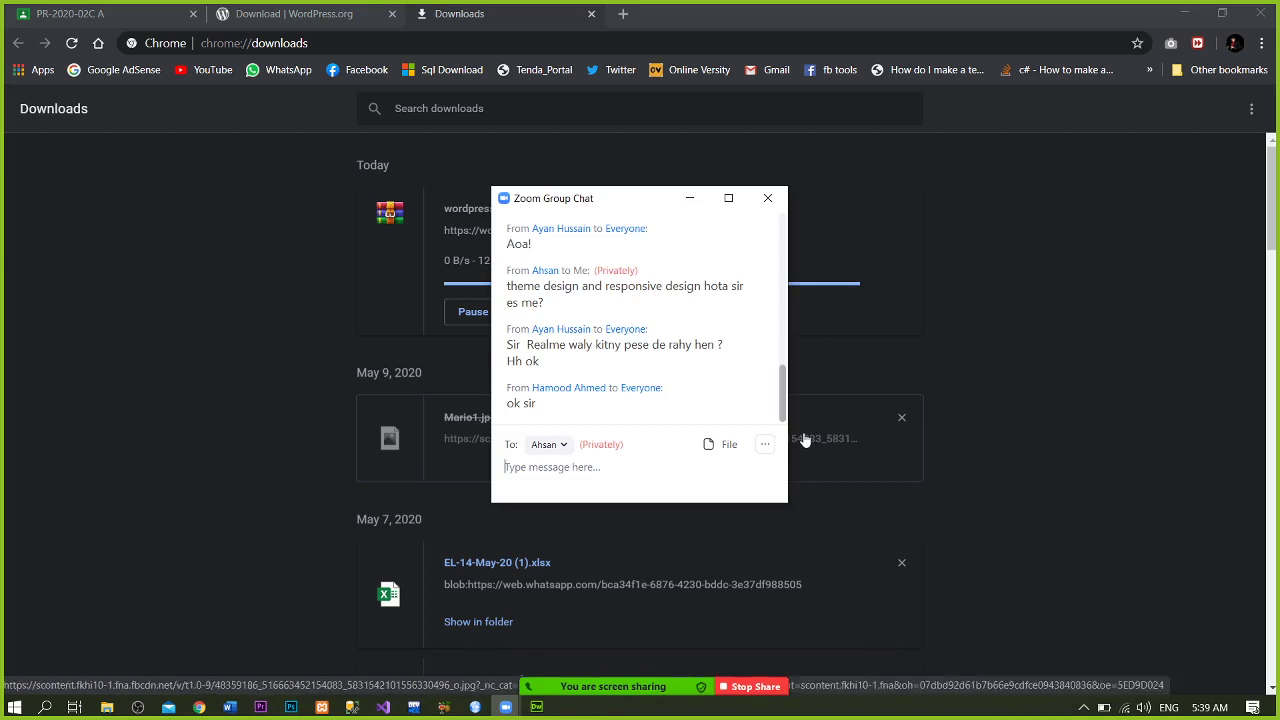
click(767, 204)
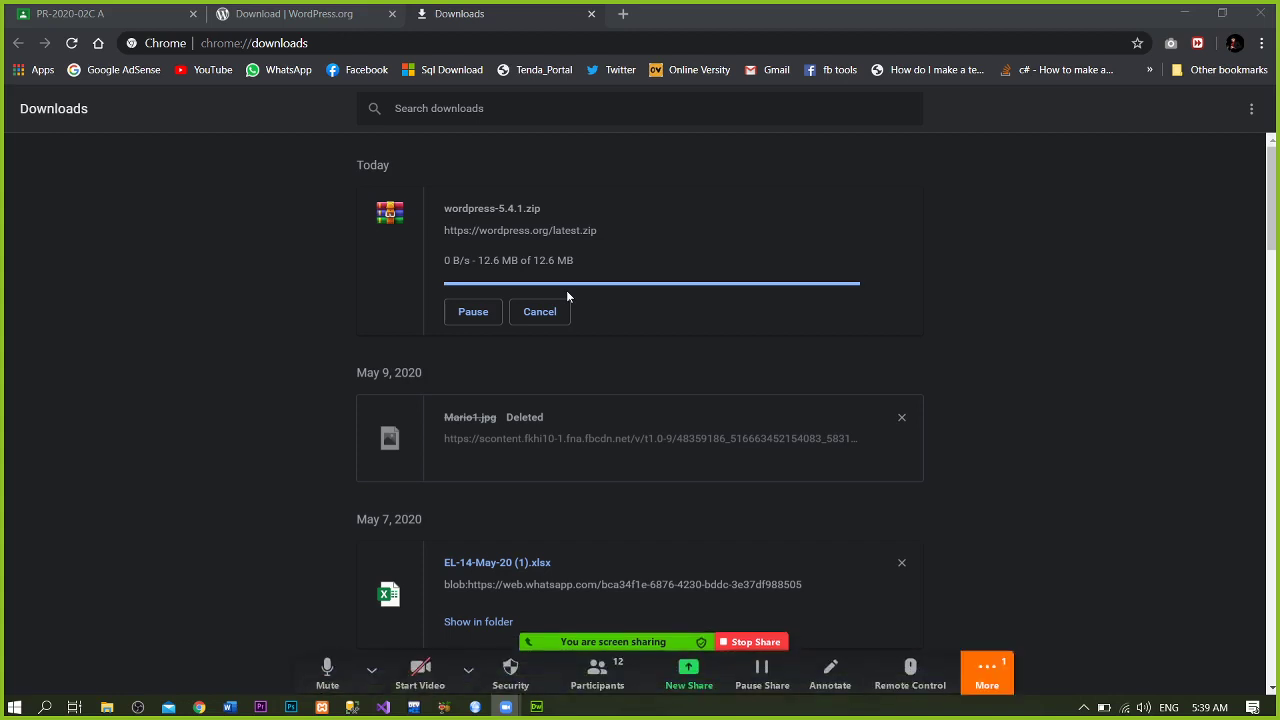
click(987, 672)
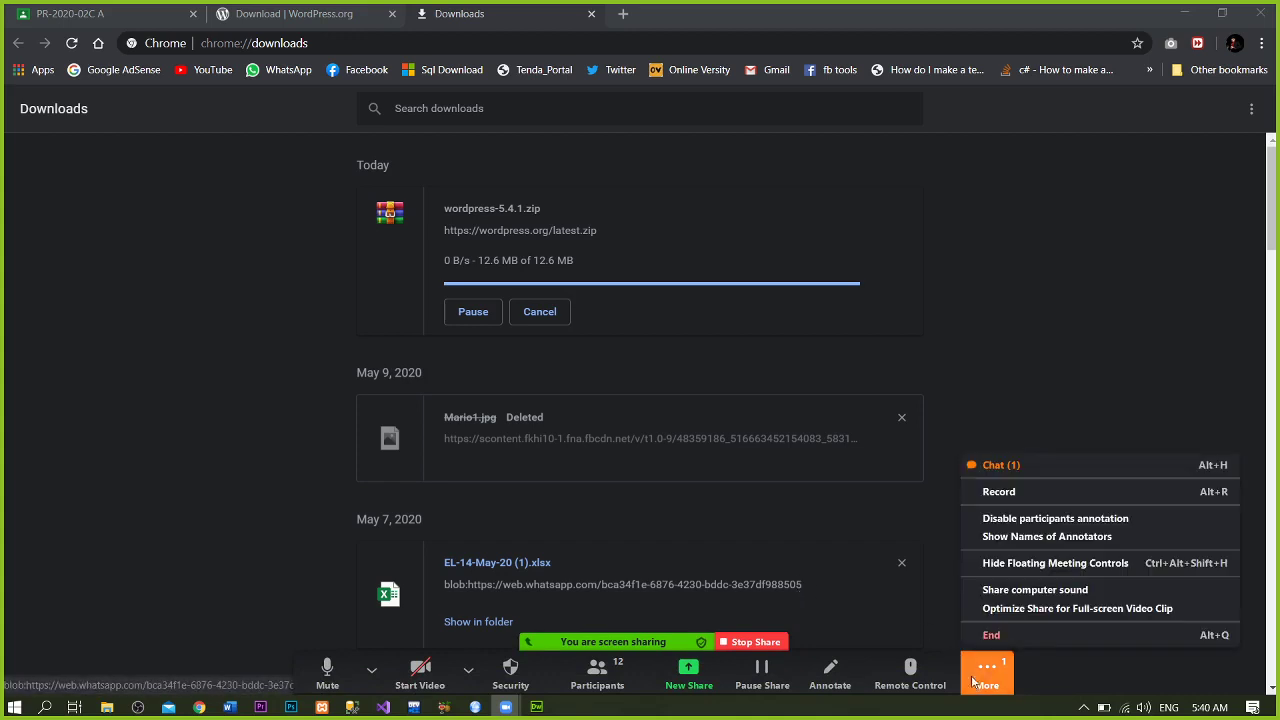
click(993, 465)
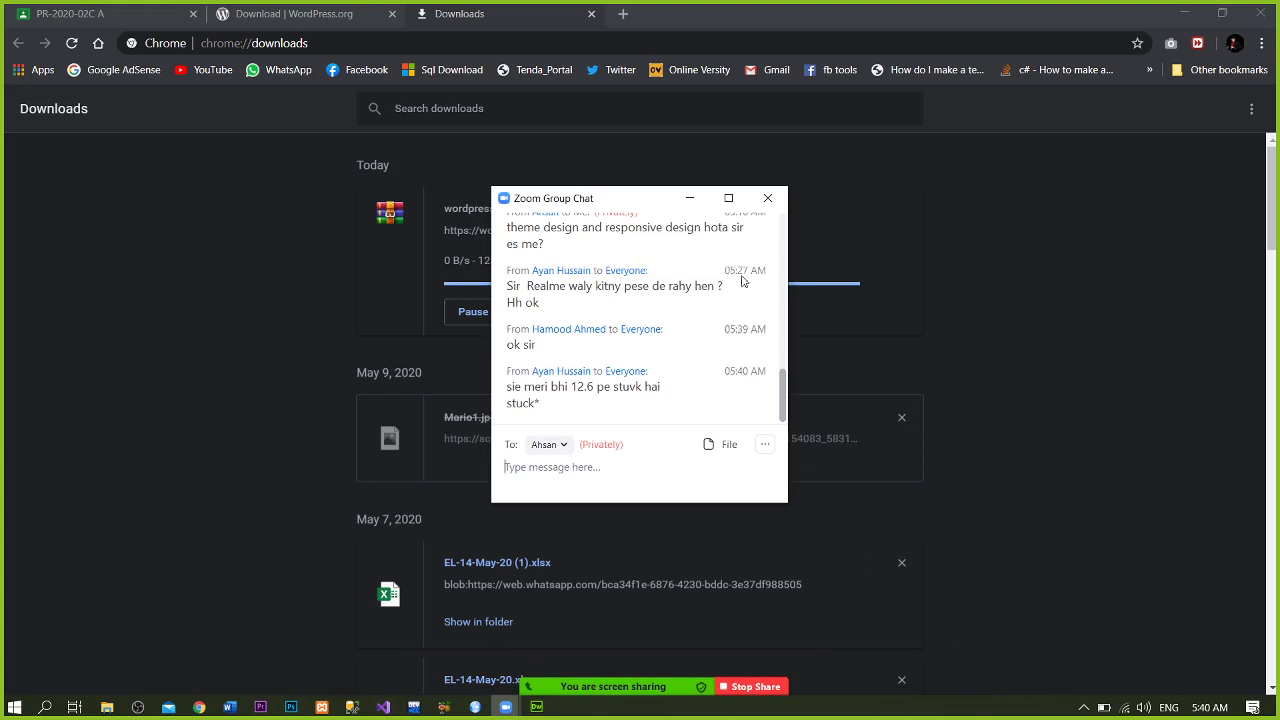
click(768, 195)
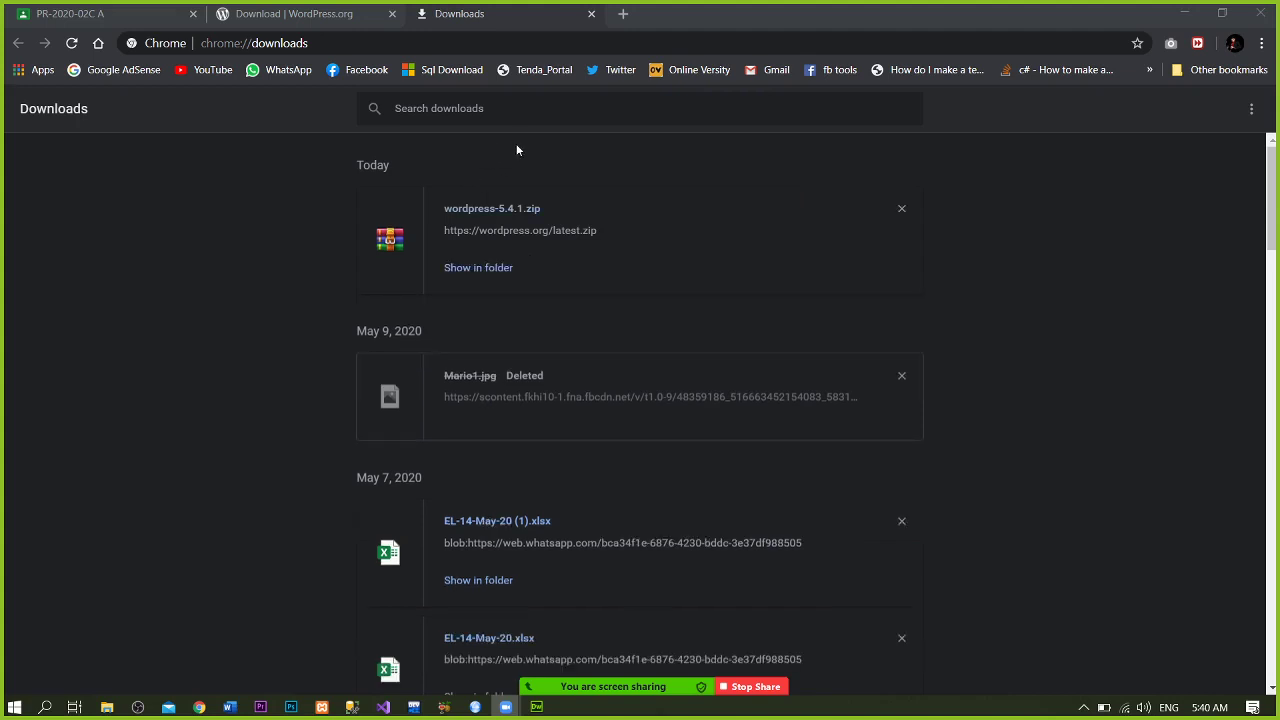
- Extract the downloaded wordpress-5.4.1 zip archive onto the Desktop
click(463, 278)
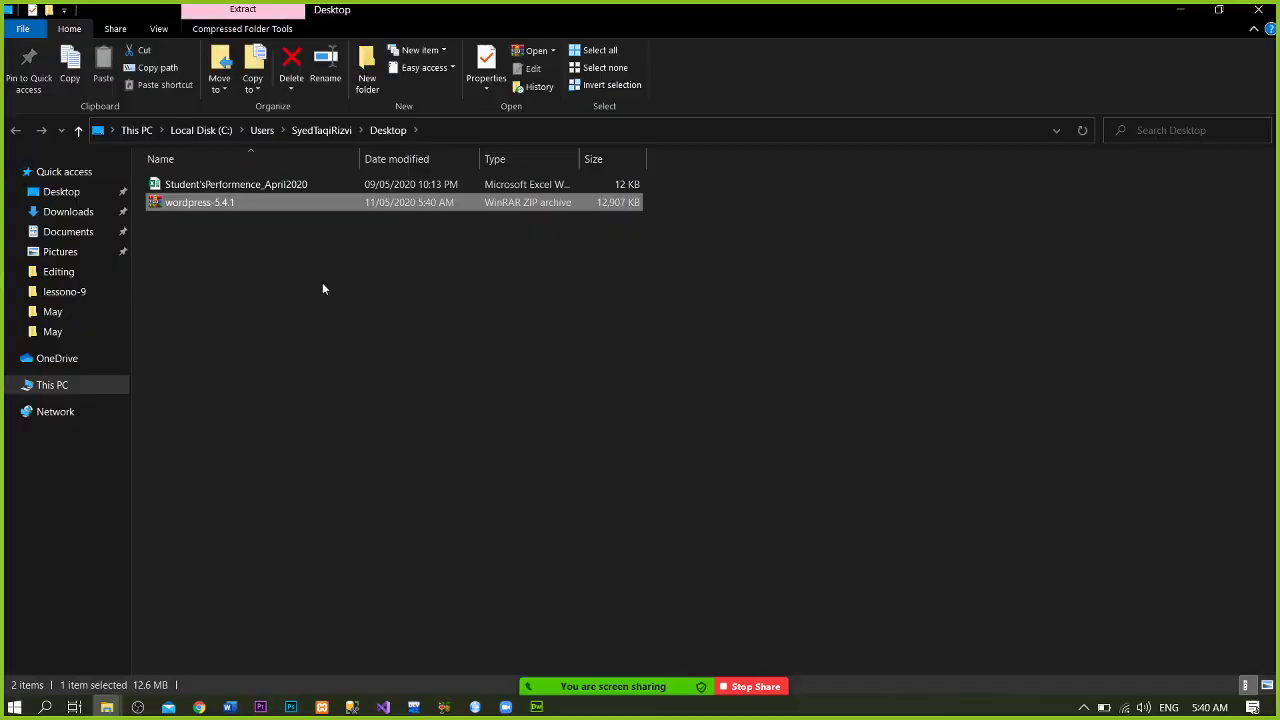
right_click(246, 205)
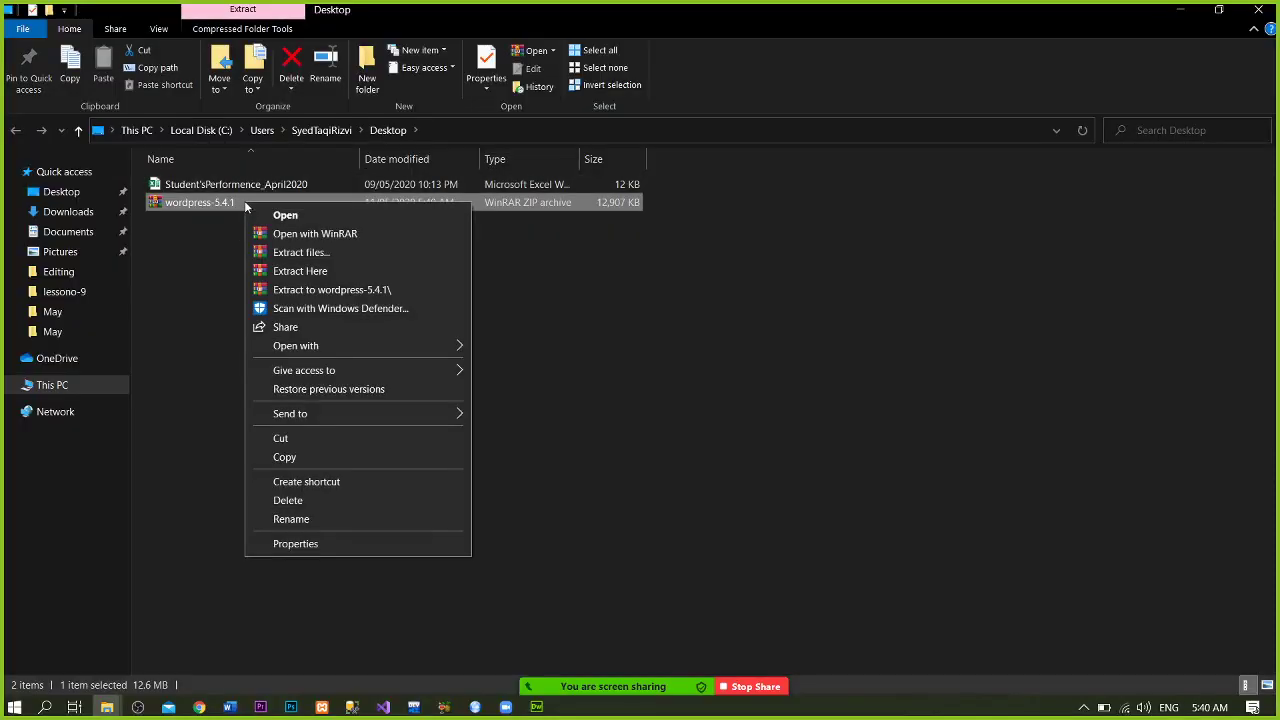
click(298, 271)
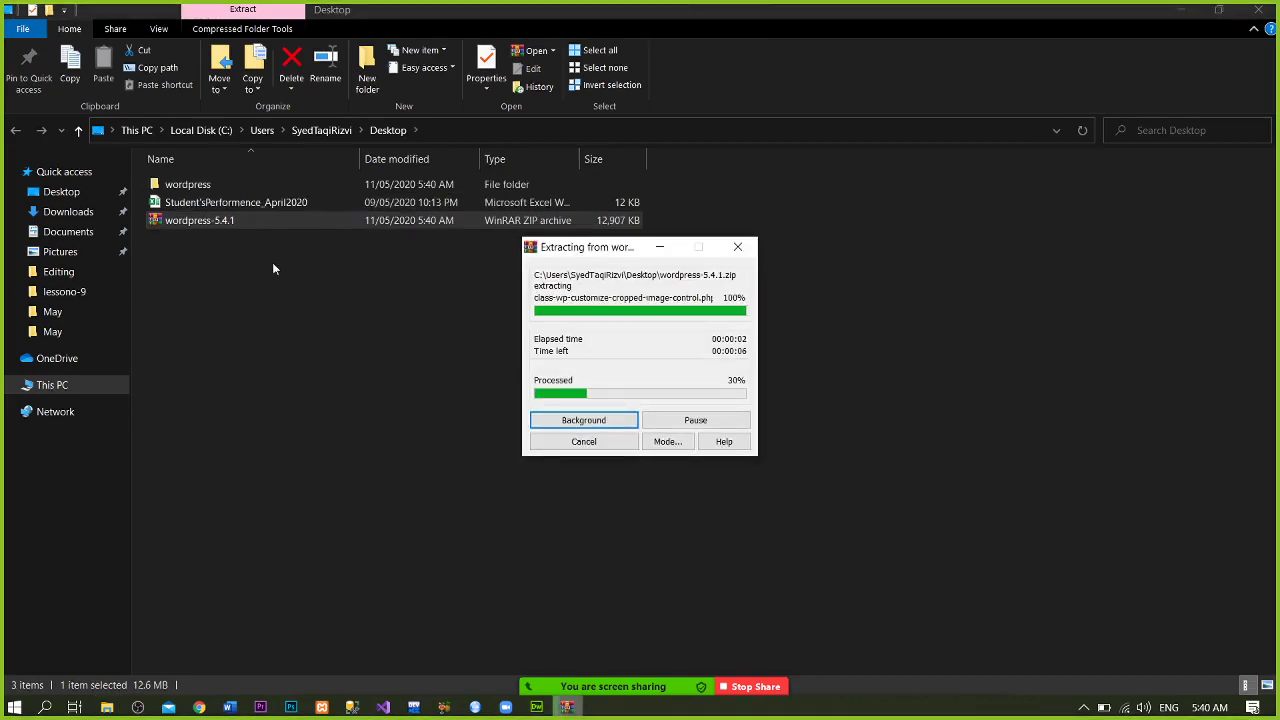
- Check the extracted wordpress folder, then copy it from the Desktop
double_click(200, 184)
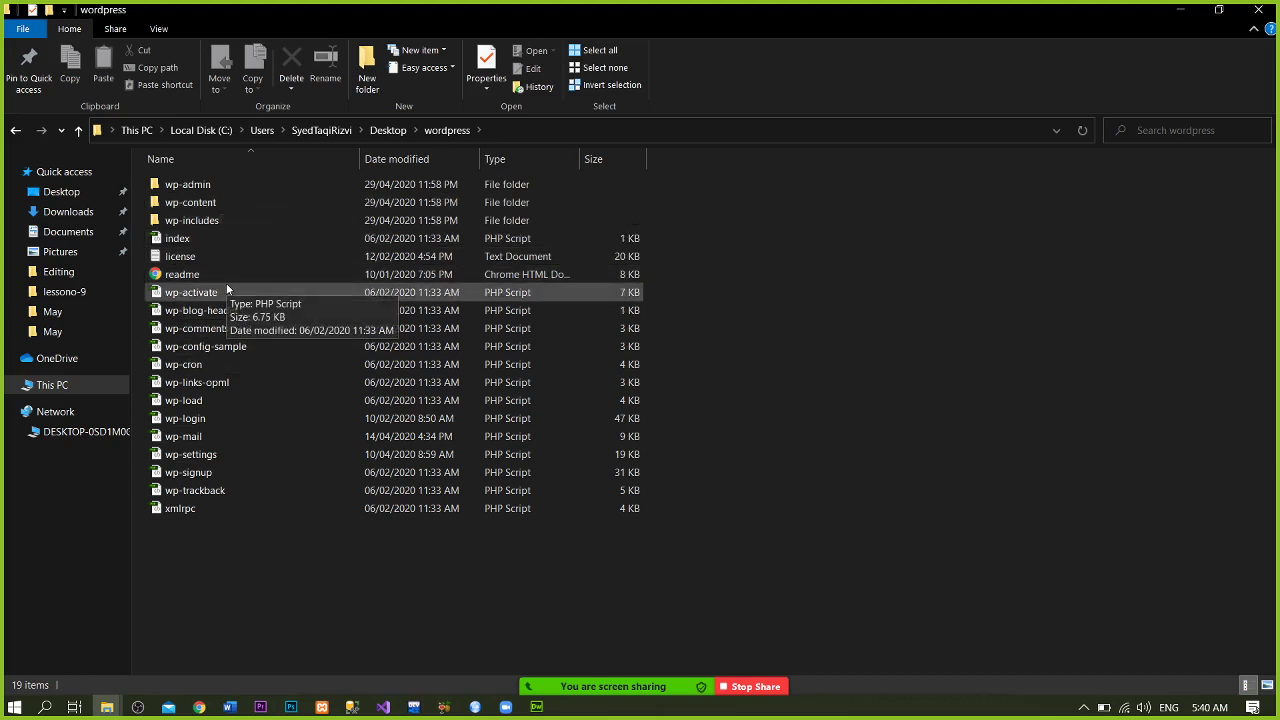
key(BackSpace)
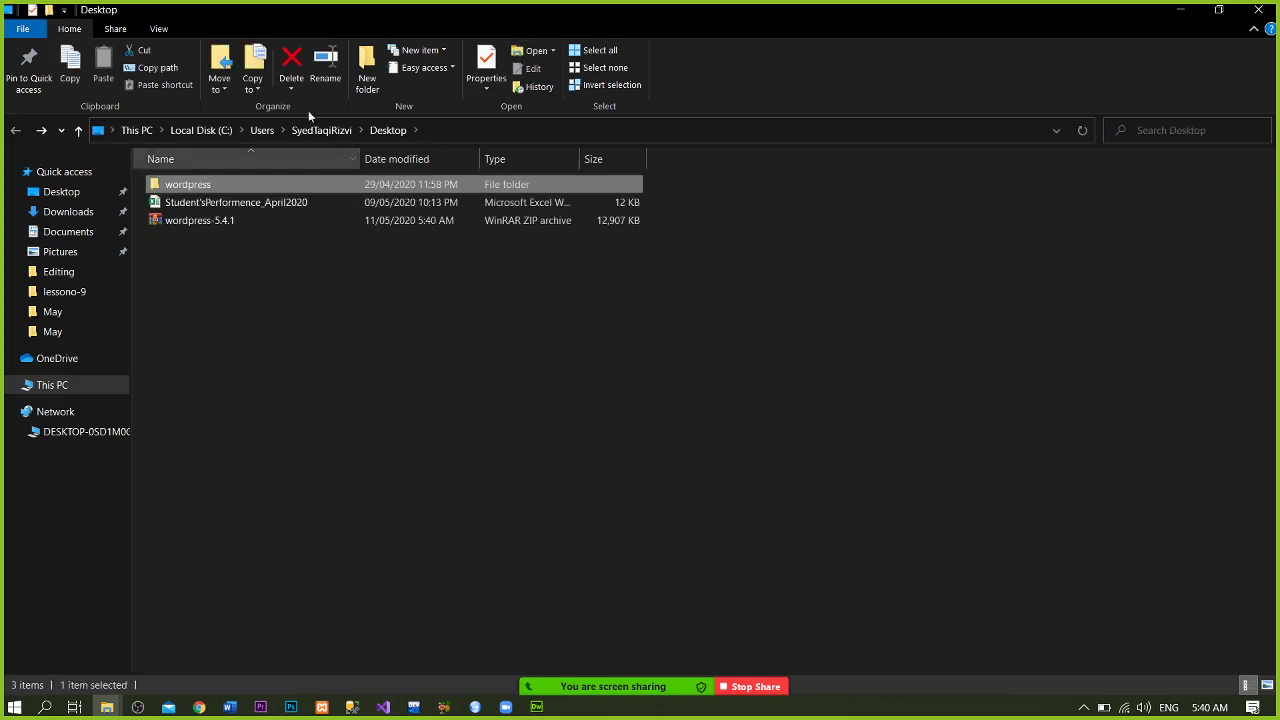
click(305, 190)
click(251, 294)
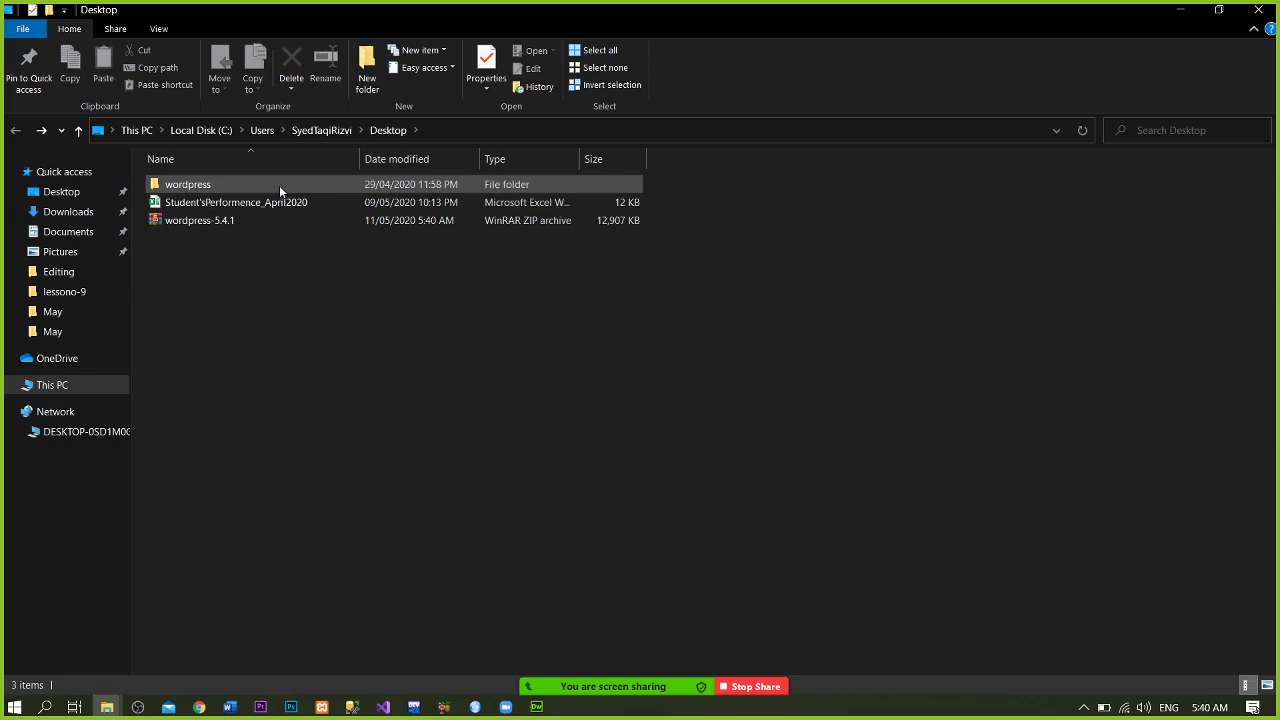
click(279, 185)
right_click(279, 185)
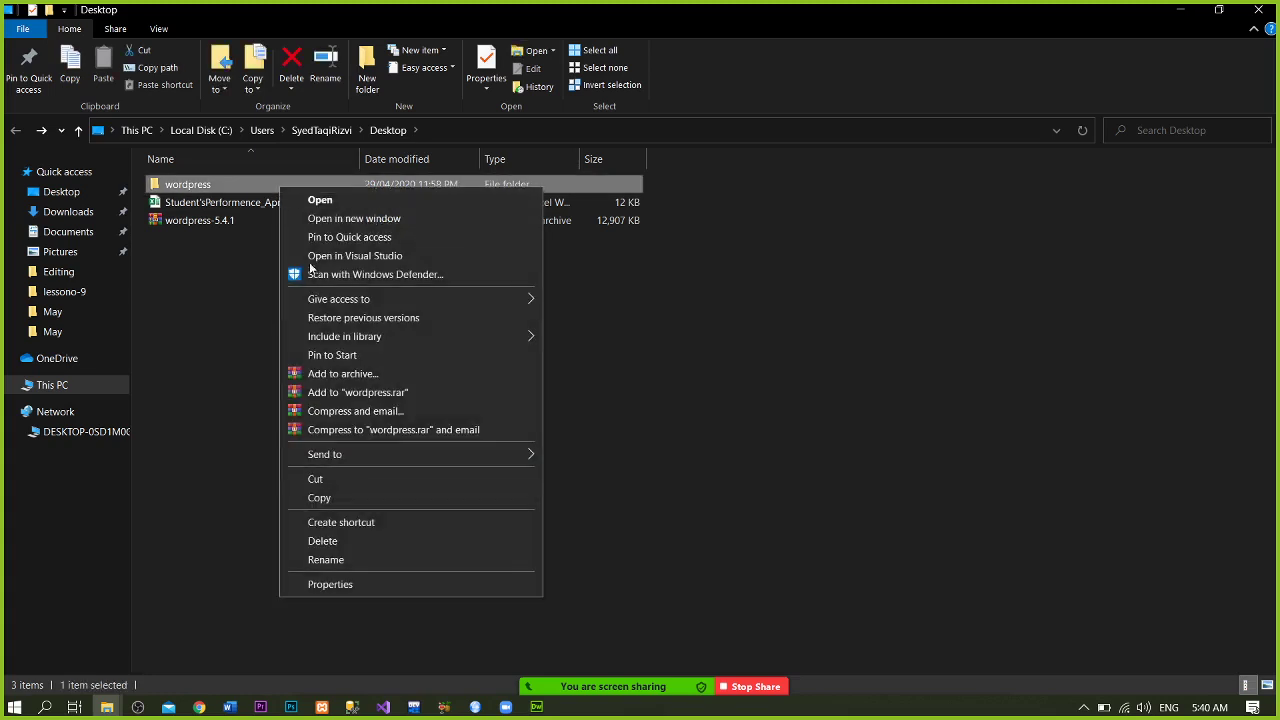
click(378, 497)
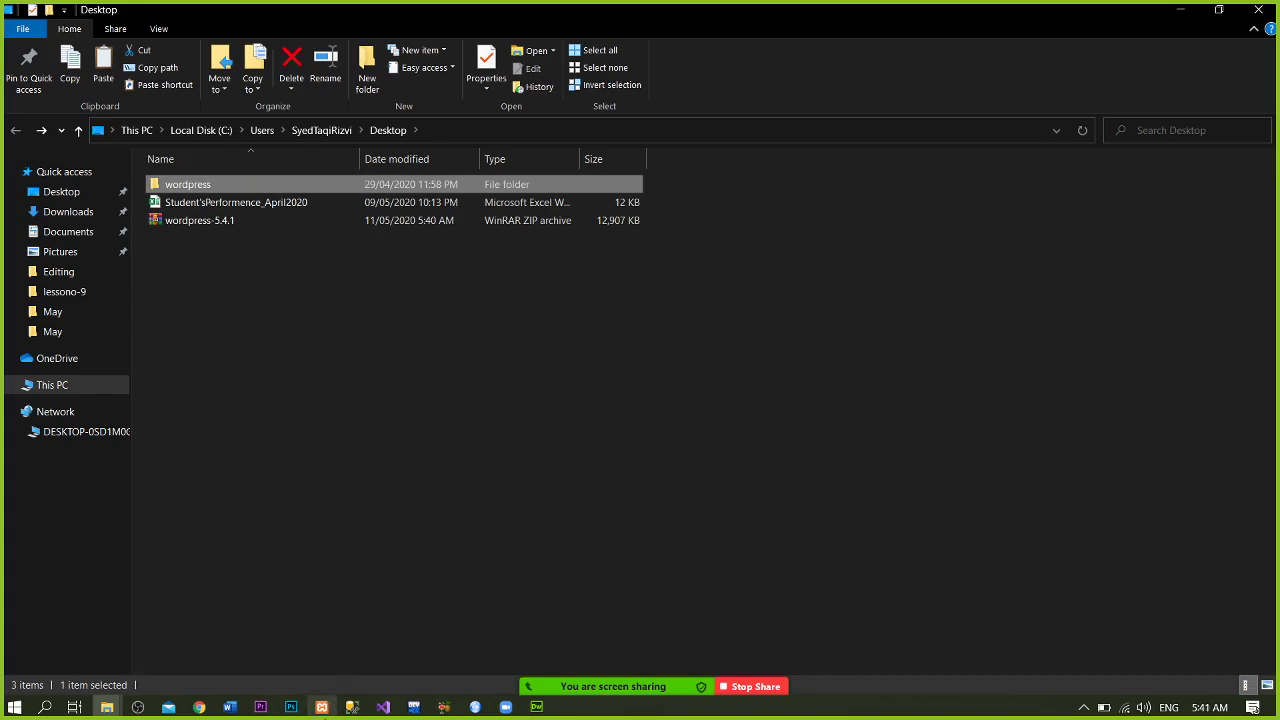
- Start Apache (ports 80, 443) and MySQL (port 3306) in XAMPP Control Panel, then minimize it
click(321, 707)
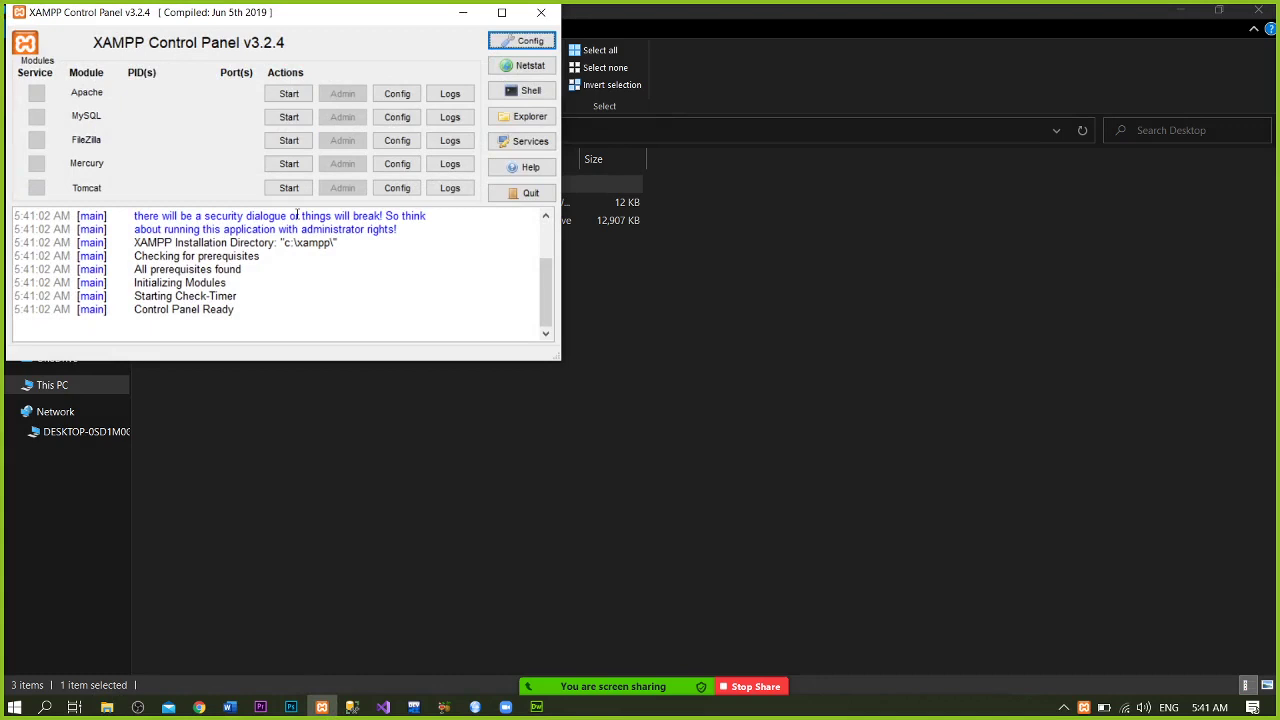
click(291, 94)
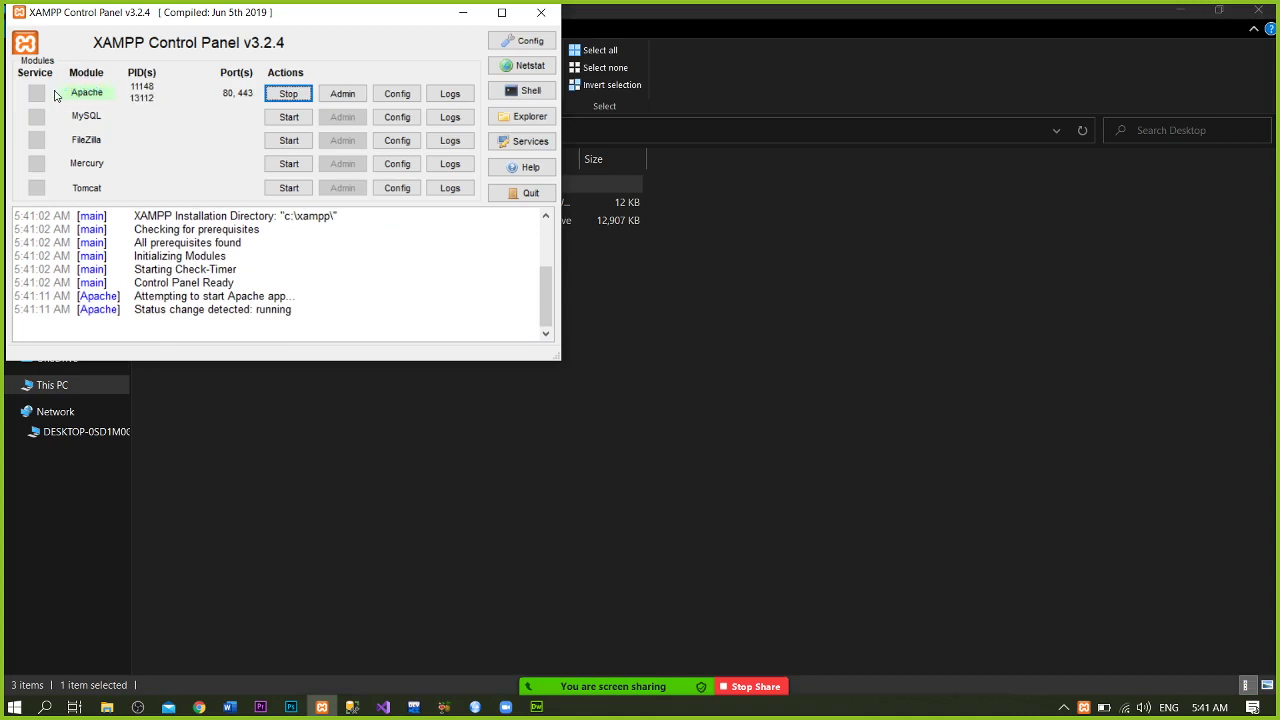
click(300, 124)
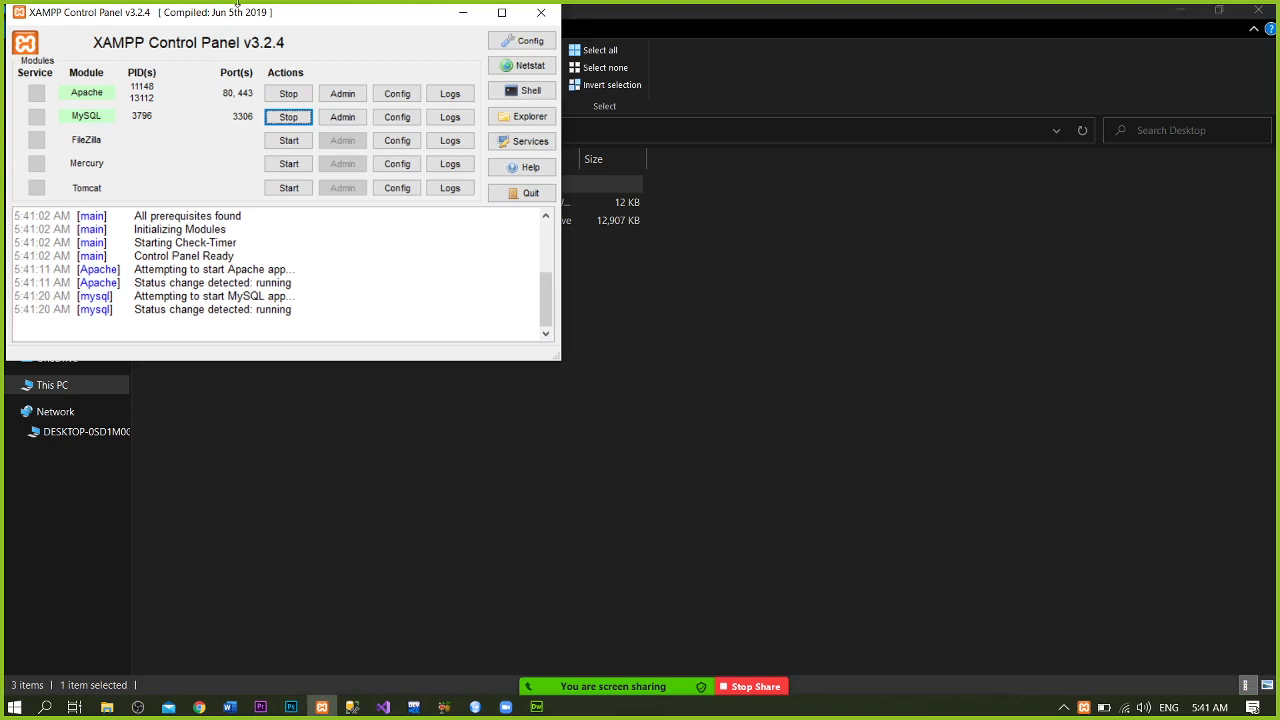
click(461, 11)
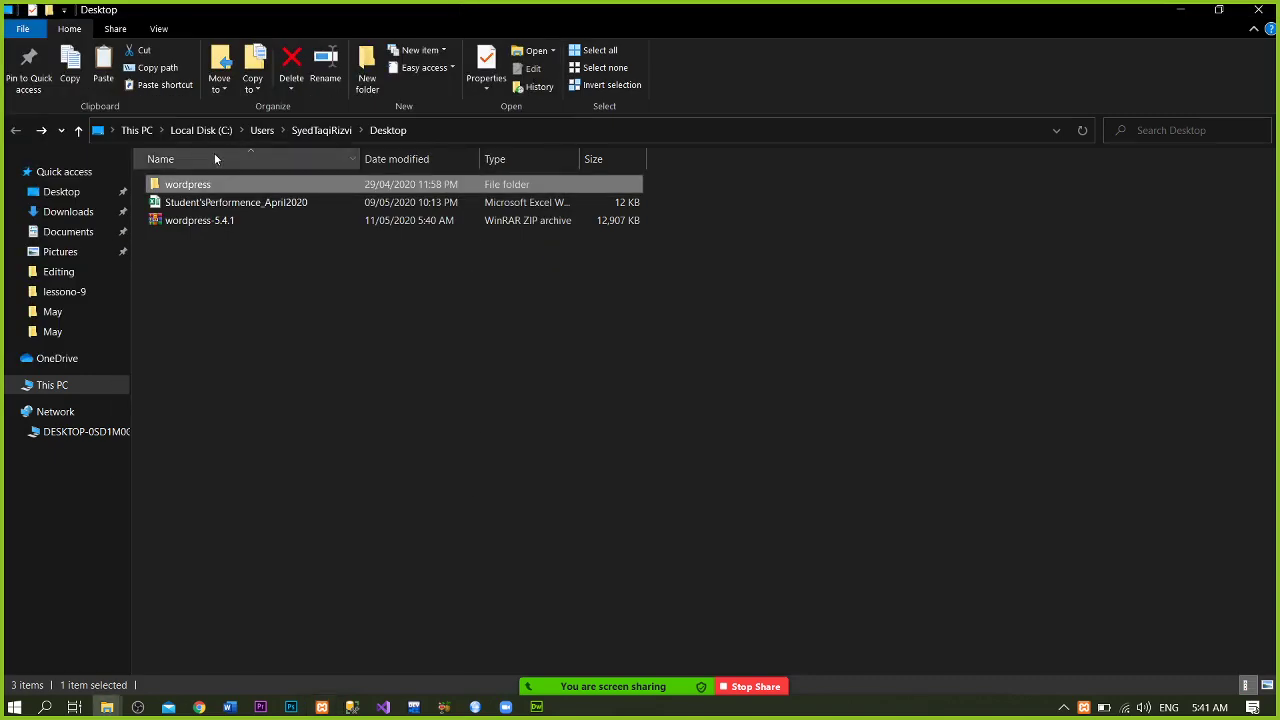
- Open C:\xampp\htdocs via This PC and paste the wordpress folder's 2,110 items there
click(95, 390)
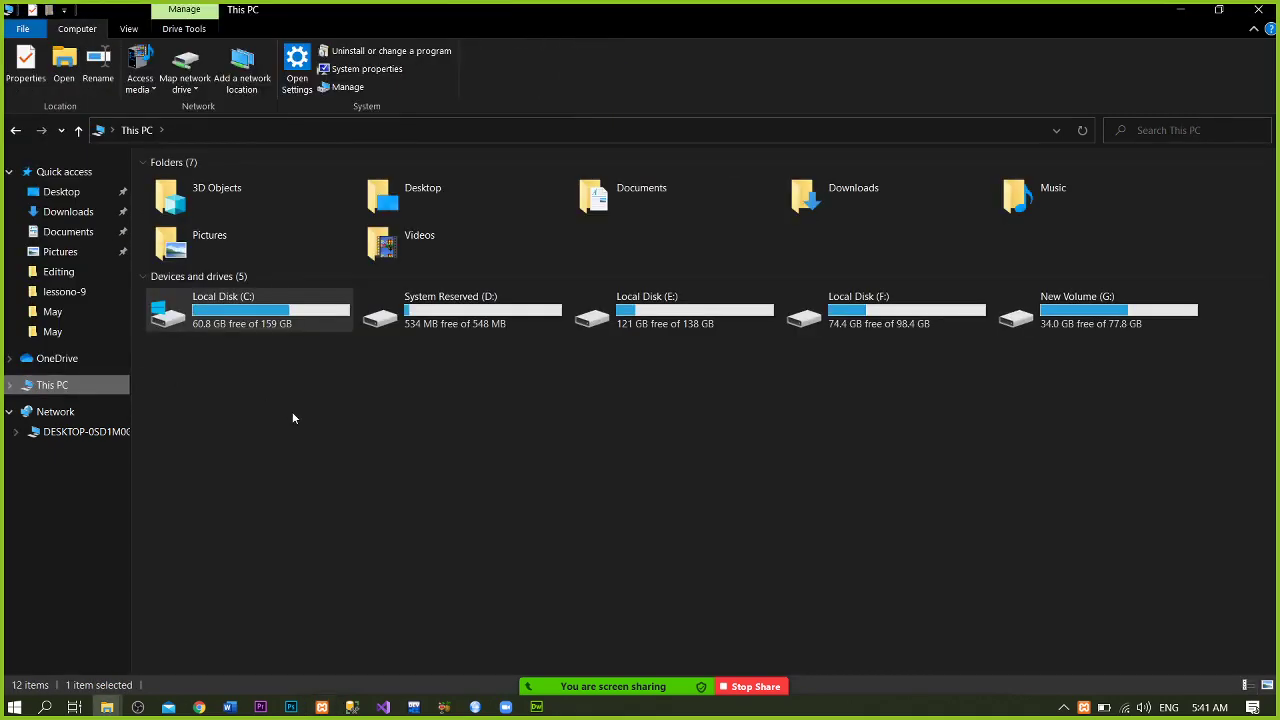
double_click(293, 286)
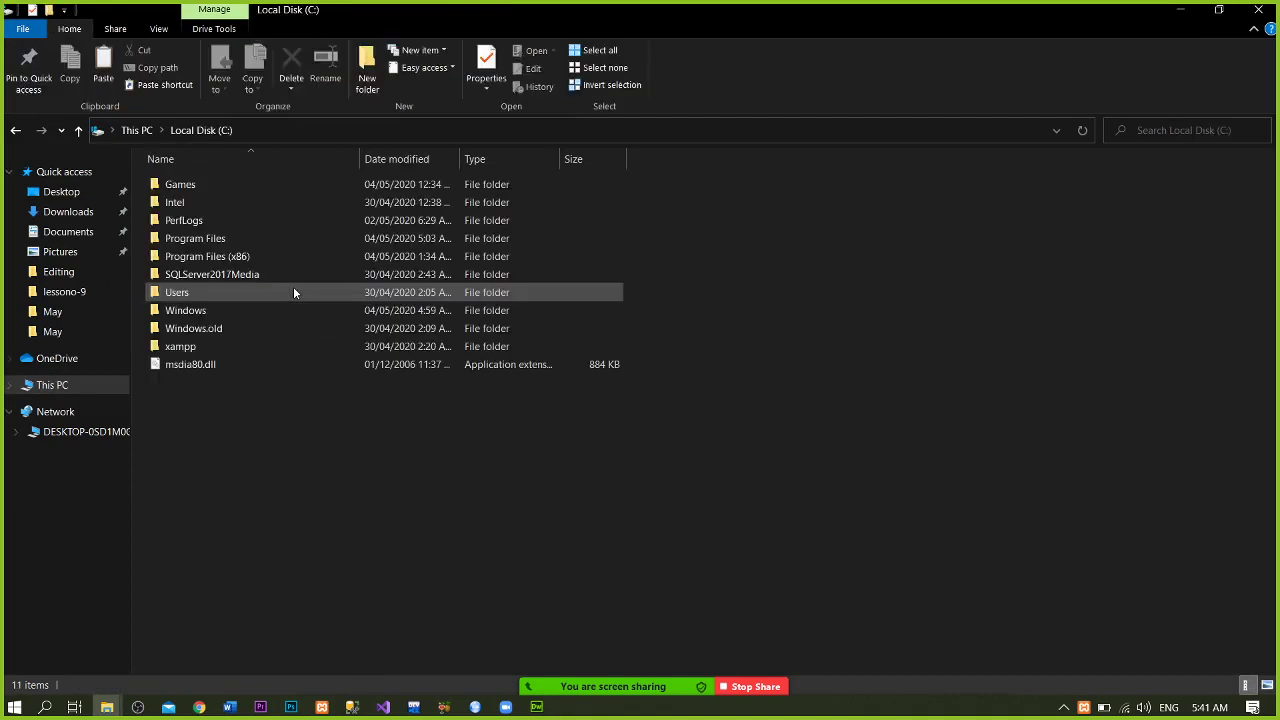
double_click(224, 350)
click(224, 350)
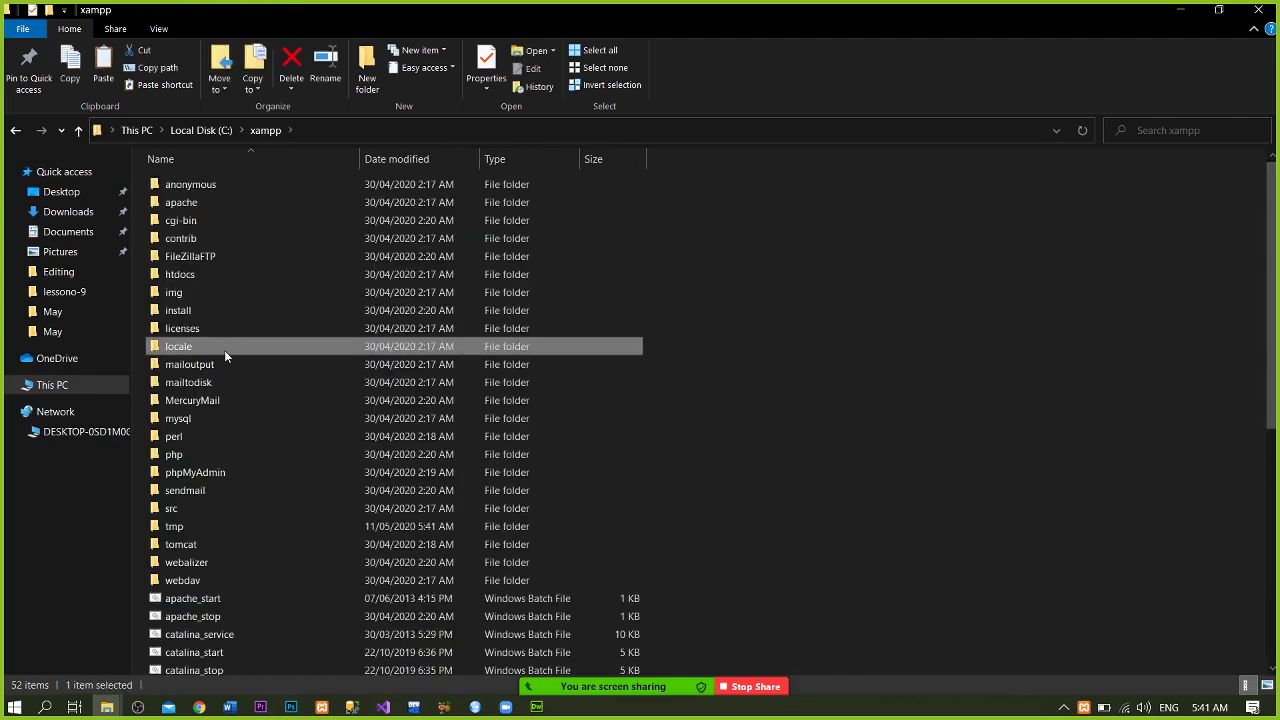
key(h)
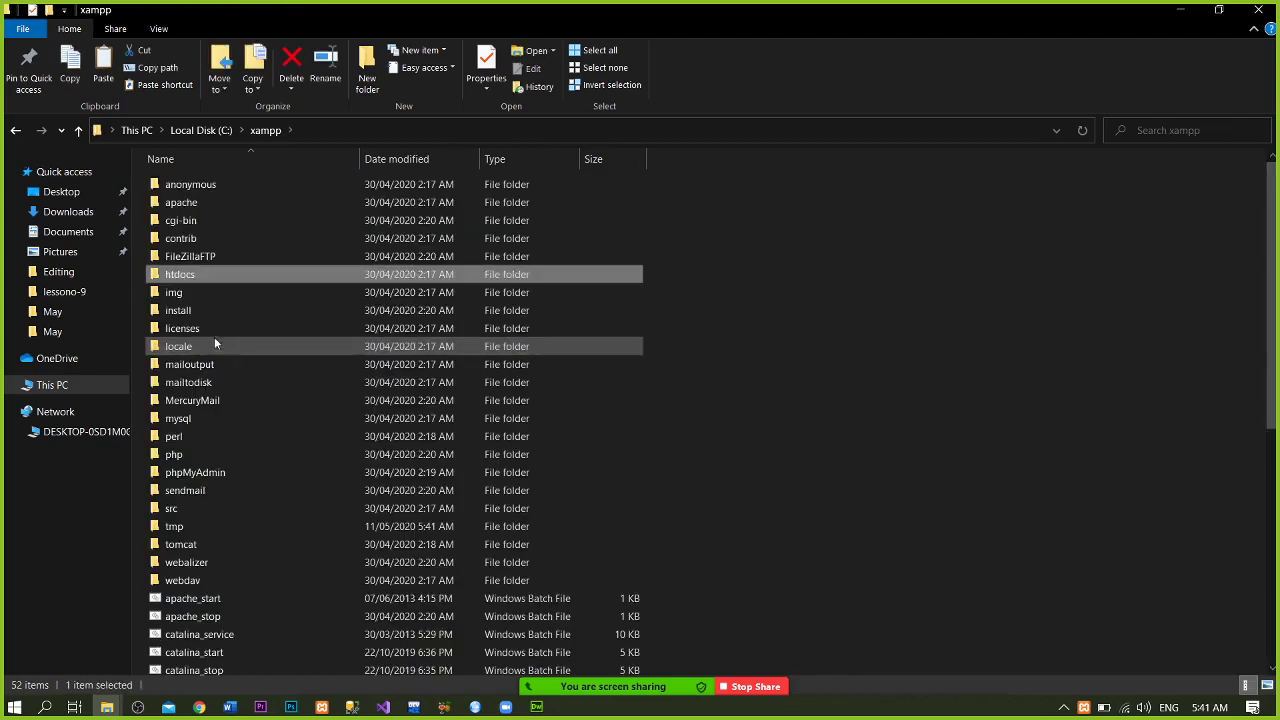
mouse_move(193, 272)
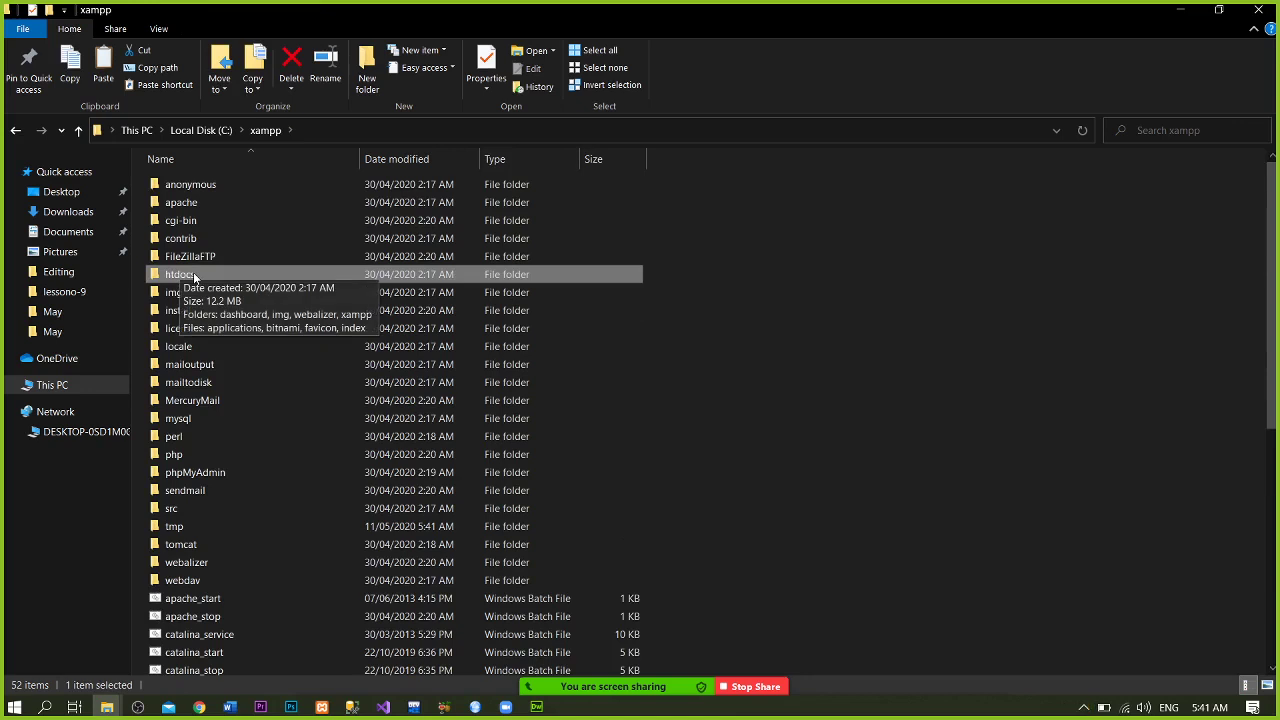
click(193, 272)
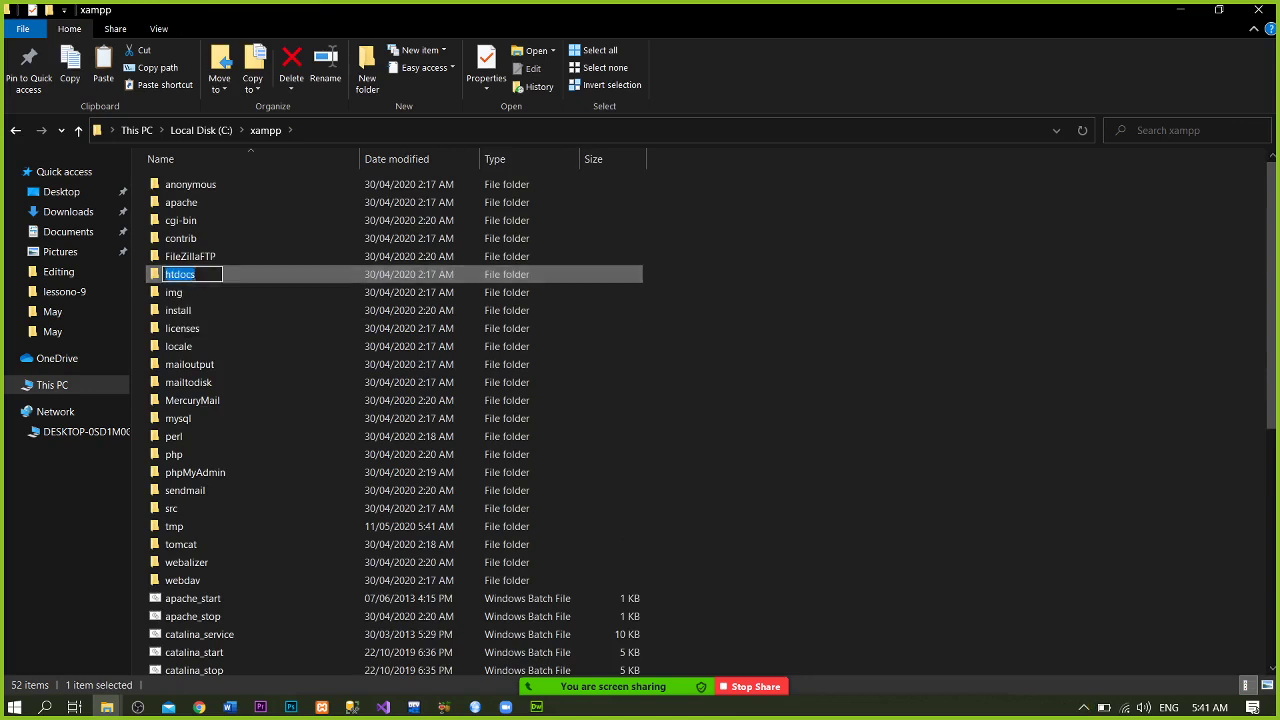
double_click(252, 279)
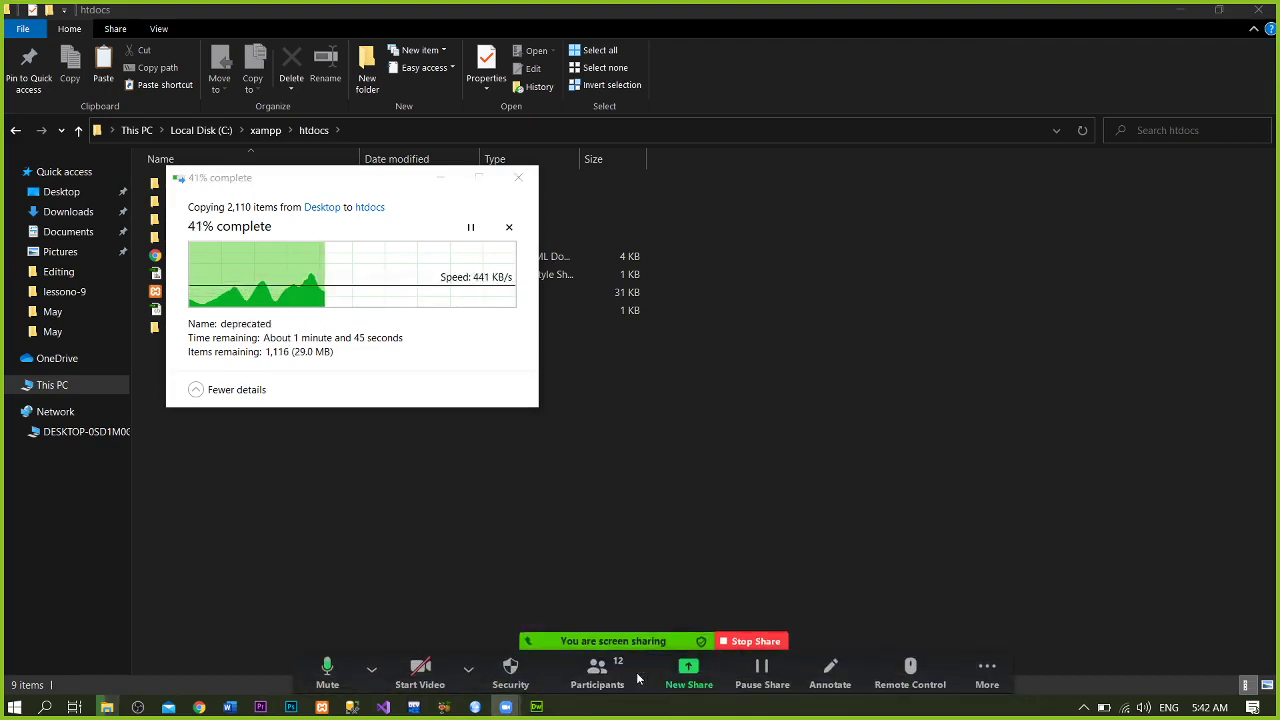
- Open and close Zoom's Participants panel while the copy into htdocs completes
click(637, 676)
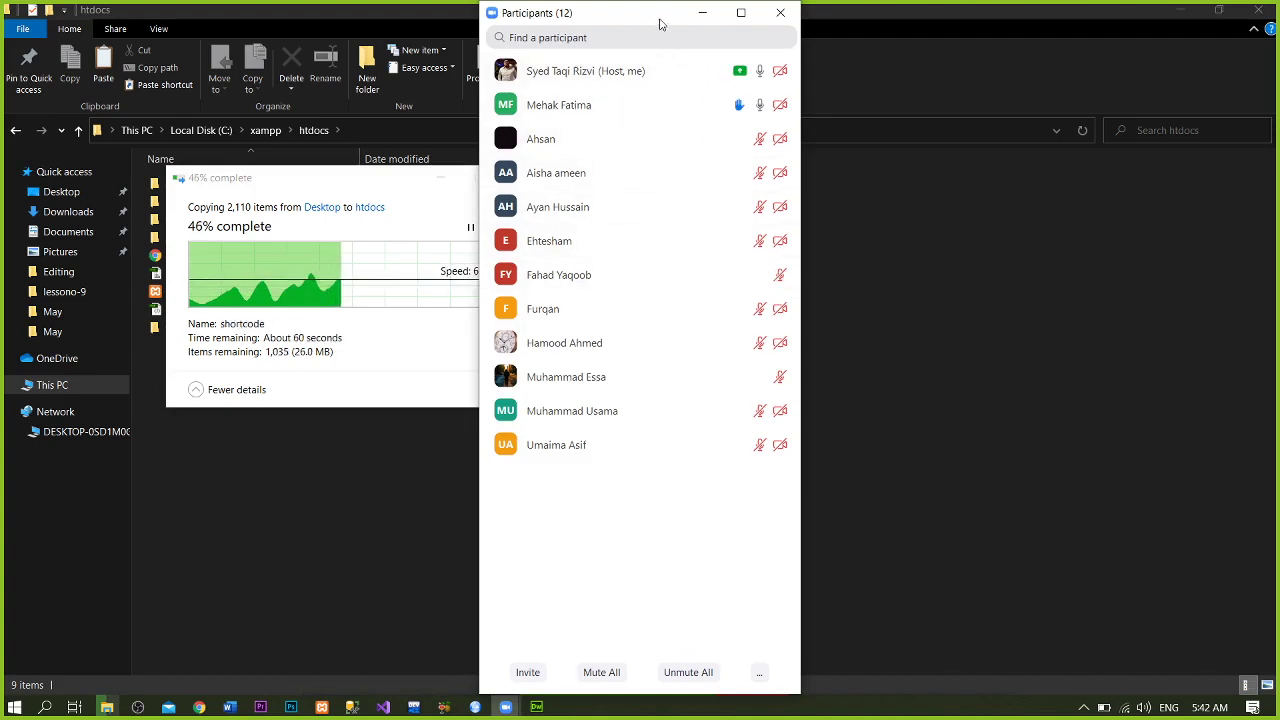
click(780, 13)
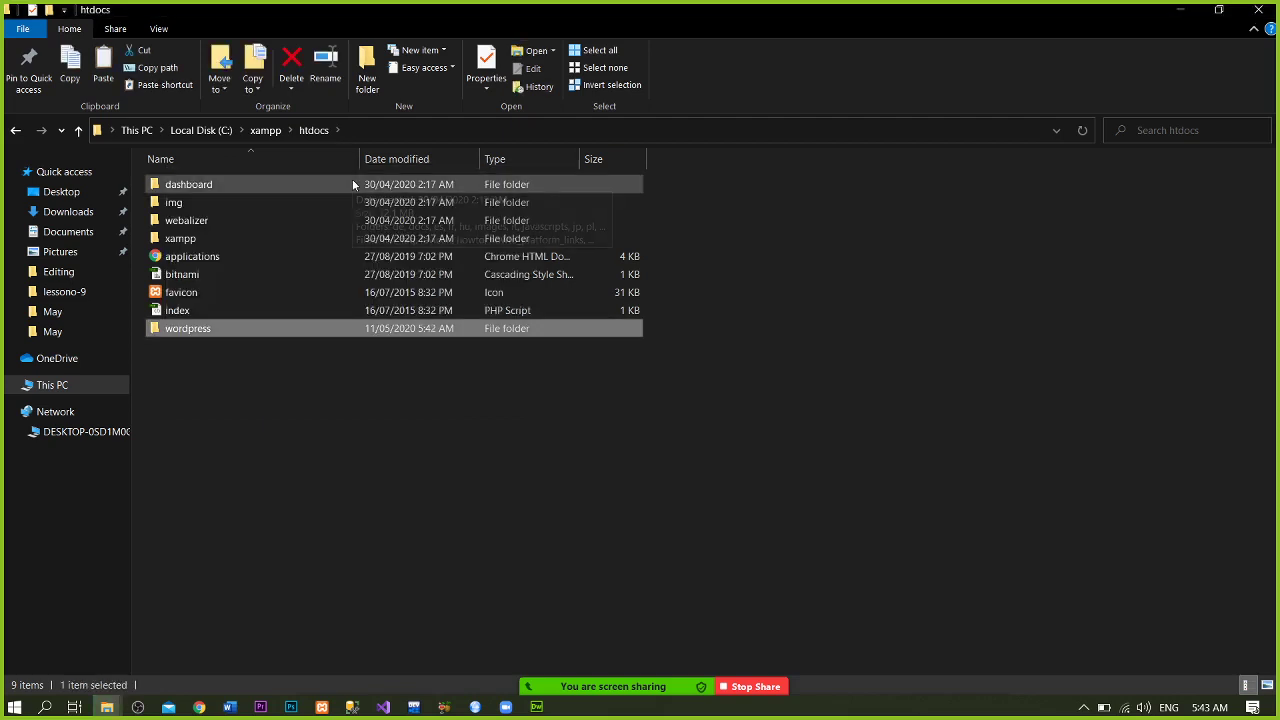
- Rename the copied wordpress folder in C:\xampp\htdocs to 'look'
right_click(294, 331)
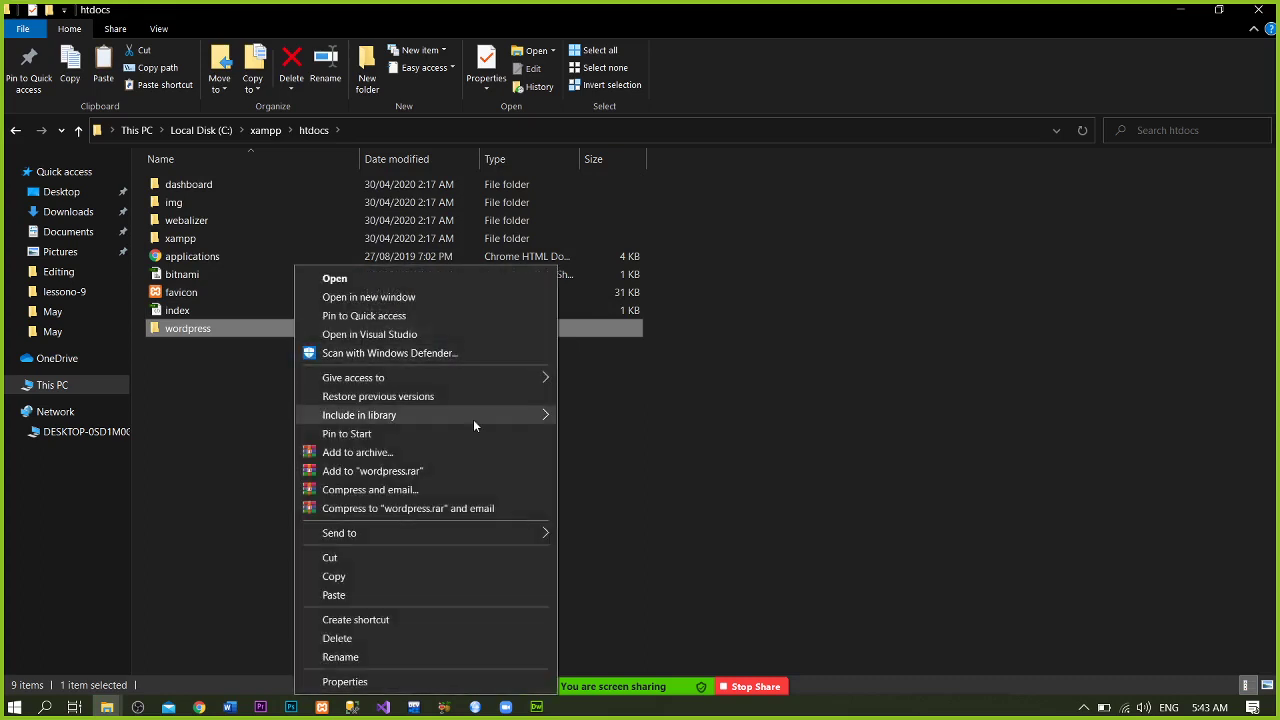
mouse_move(473, 419)
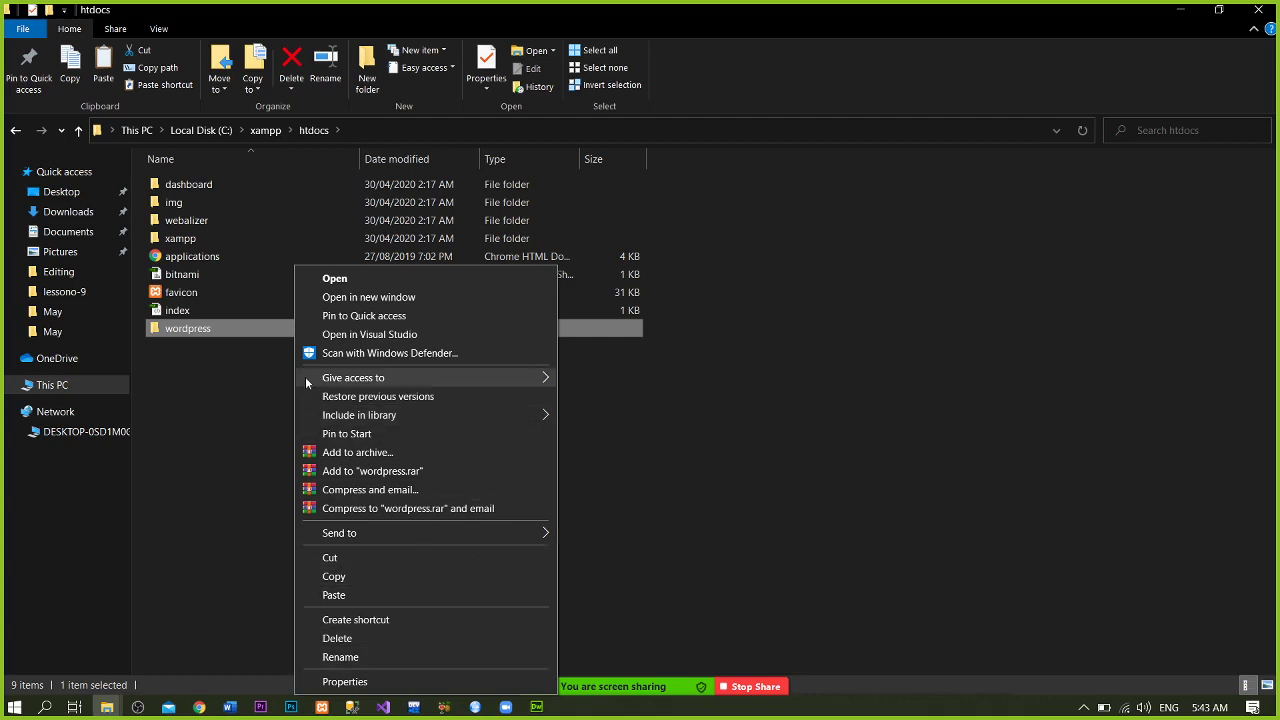
click(239, 377)
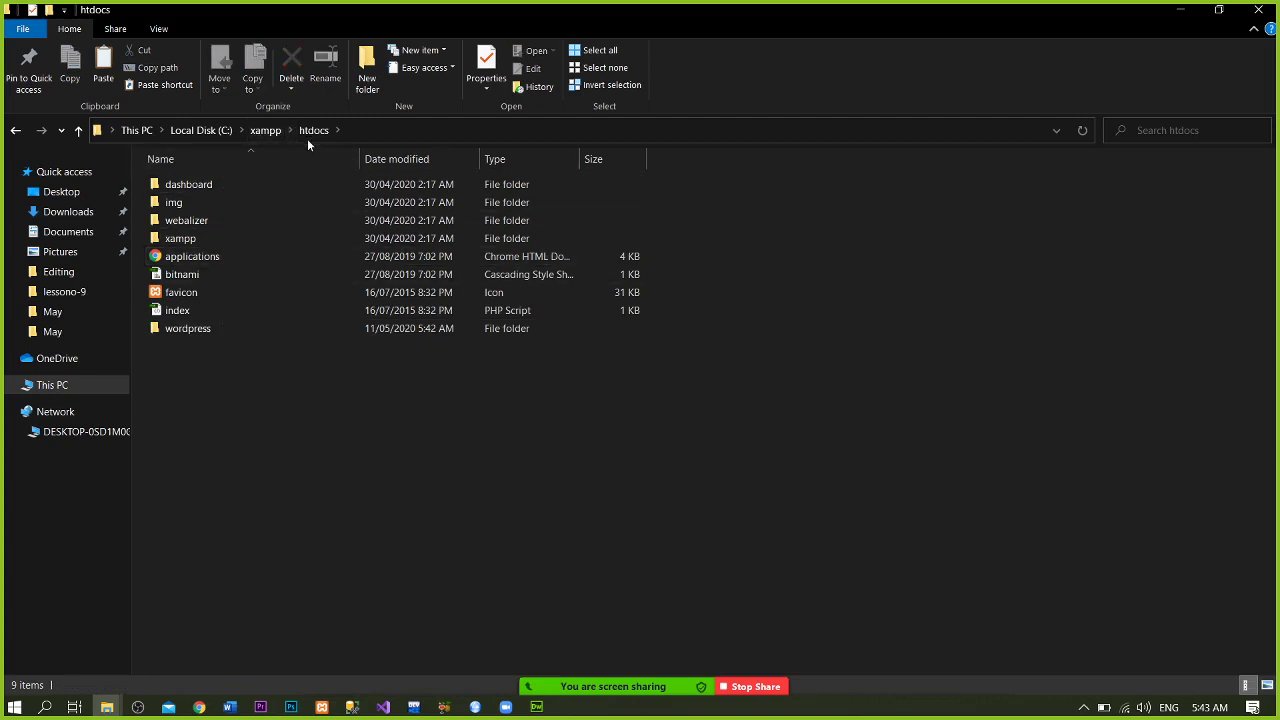
click(263, 324)
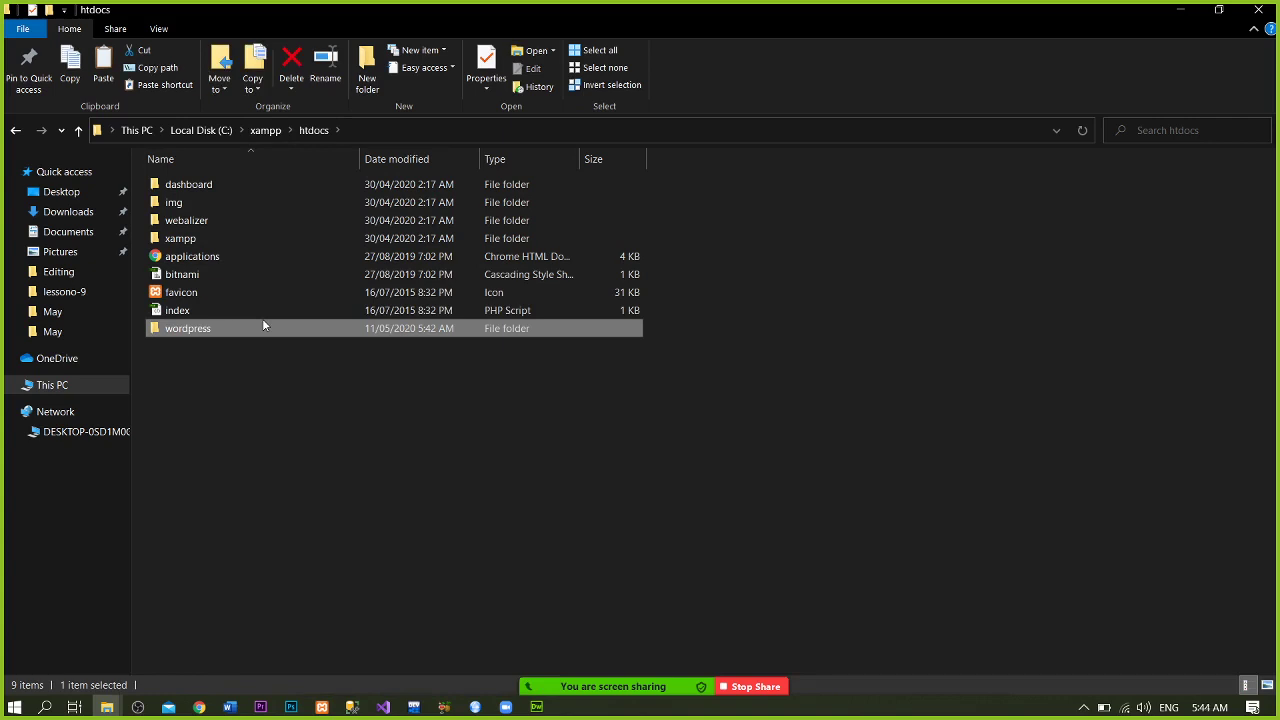
click(253, 390)
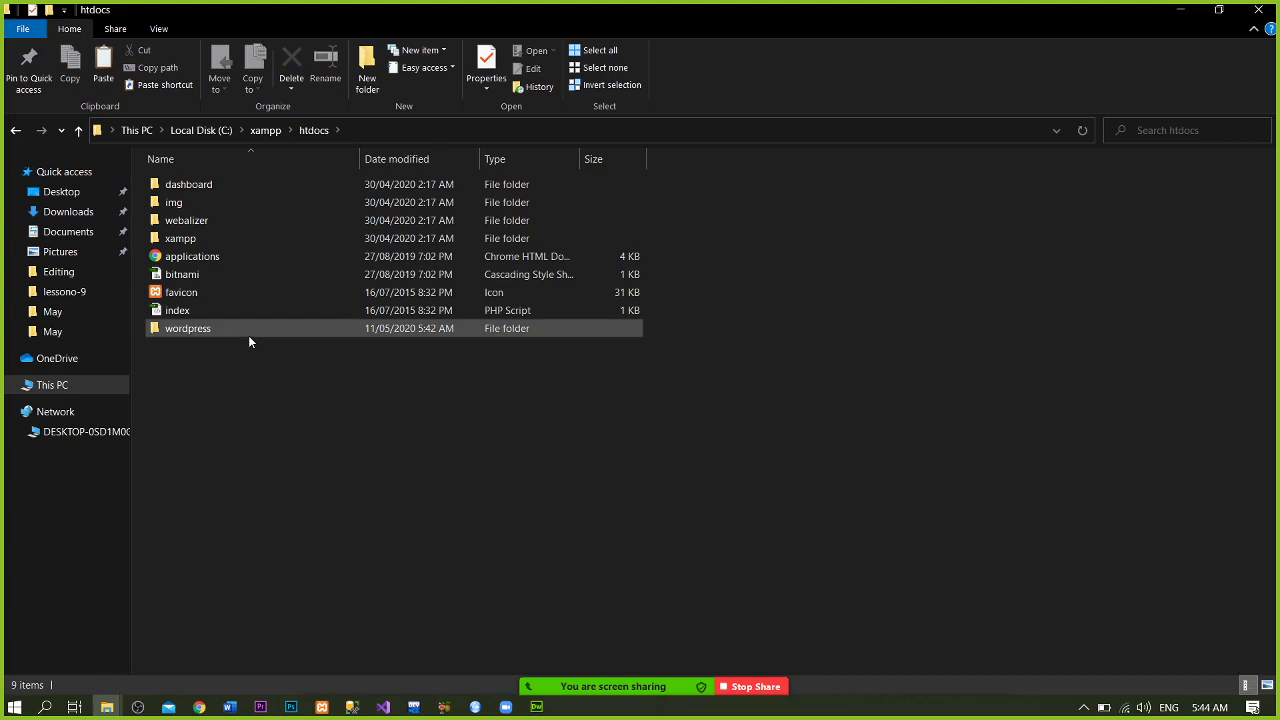
click(249, 336)
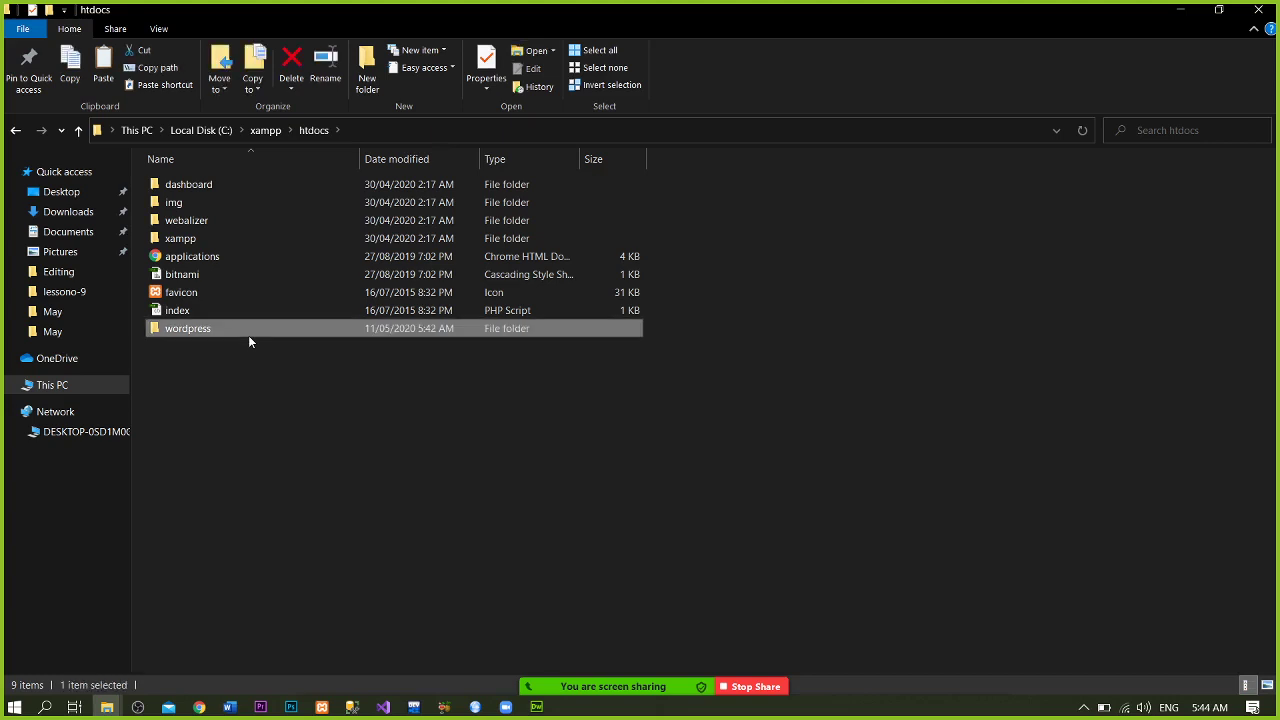
right_click(249, 341)
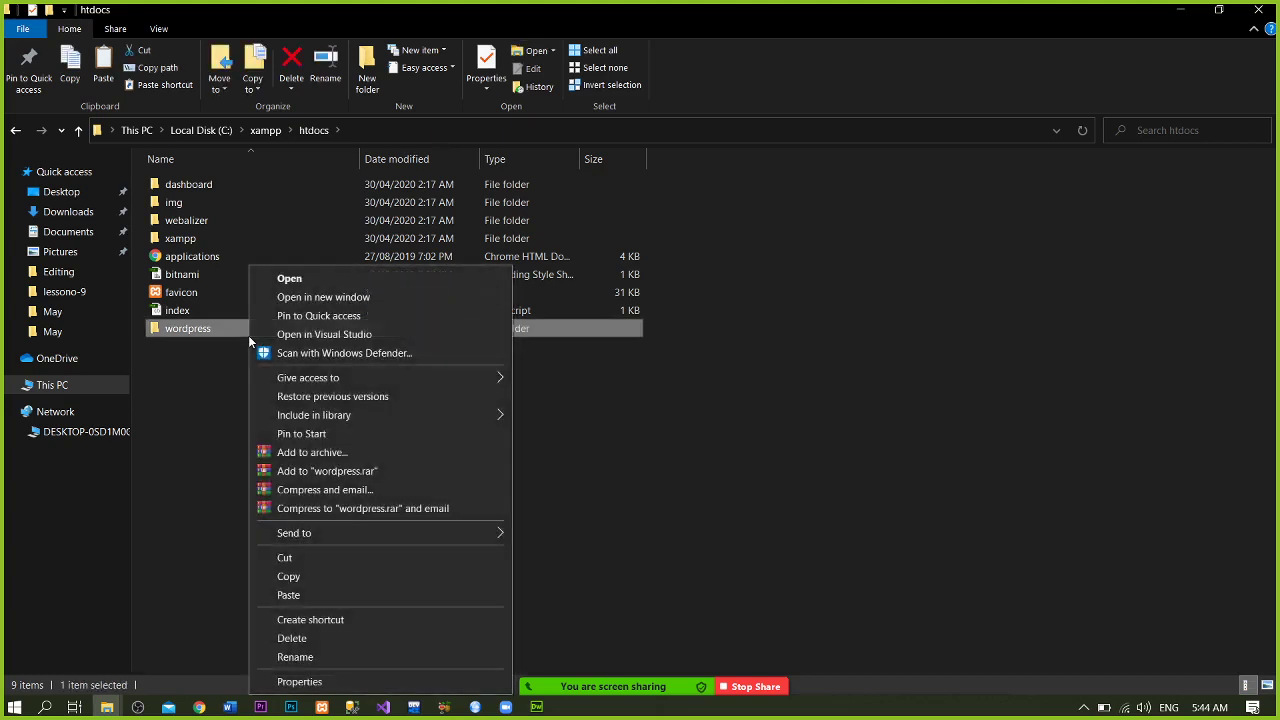
click(336, 660)
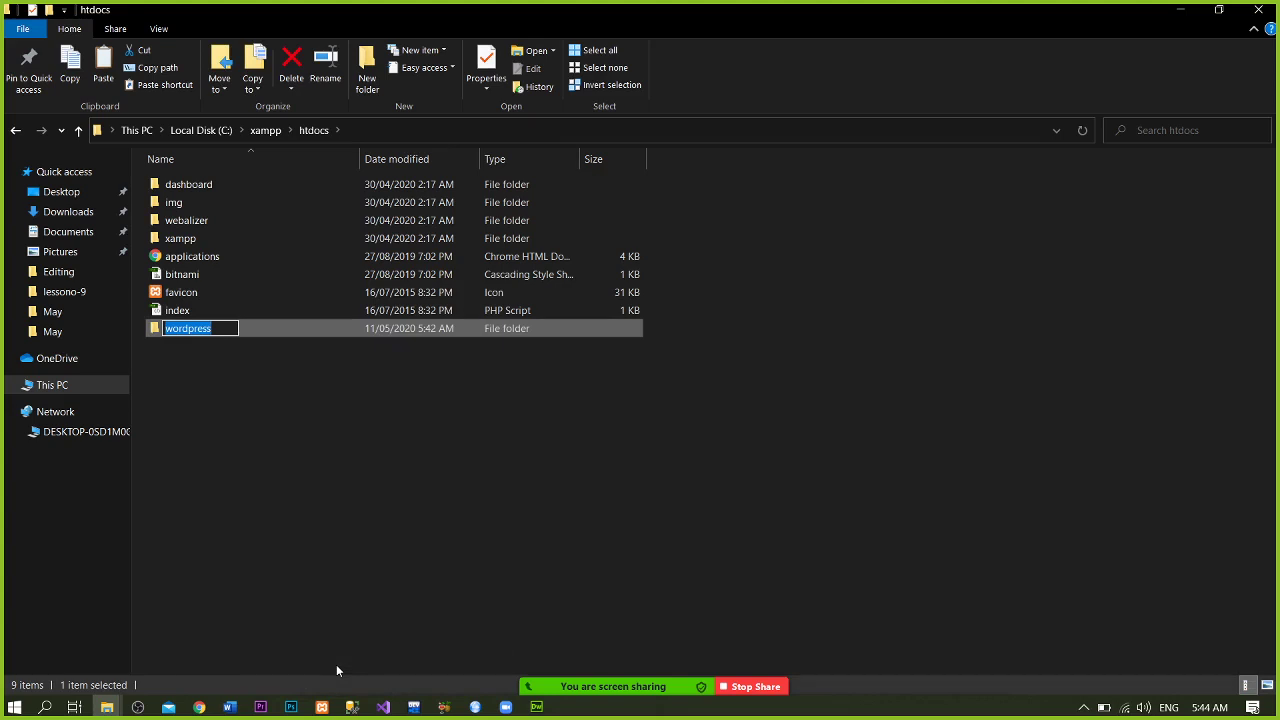
text(lo)
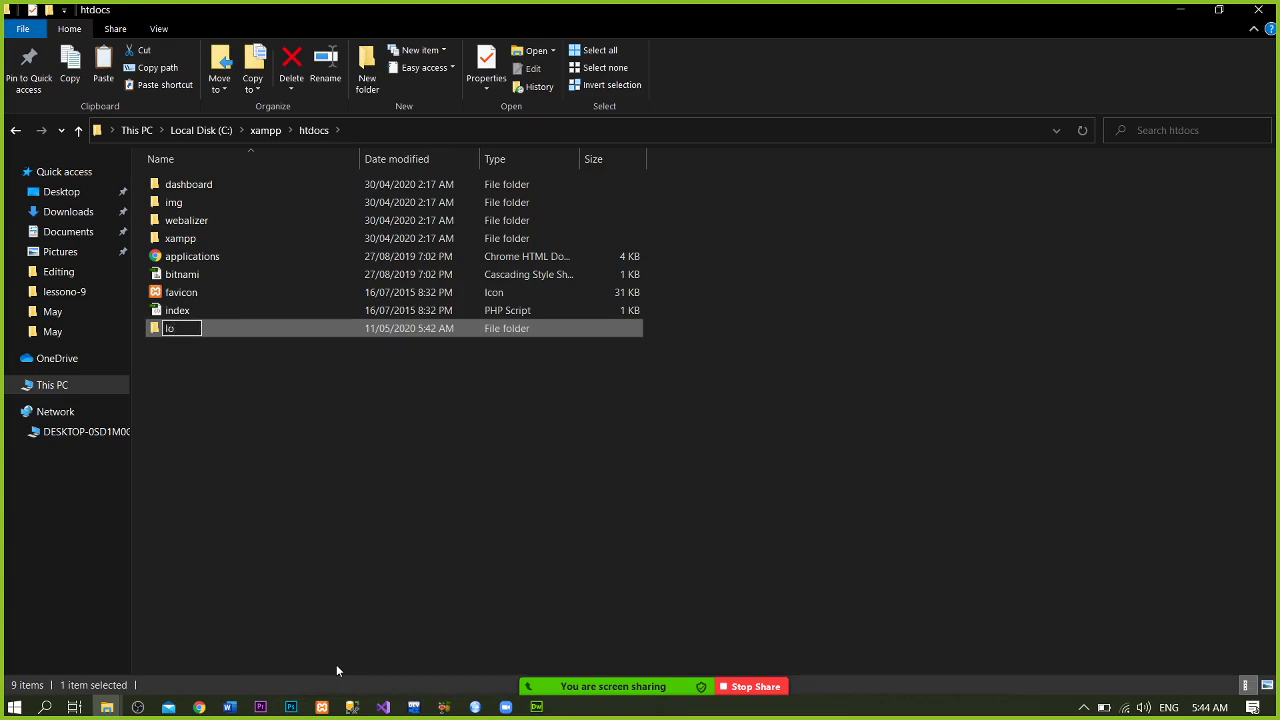
text(ok)
key(Return)
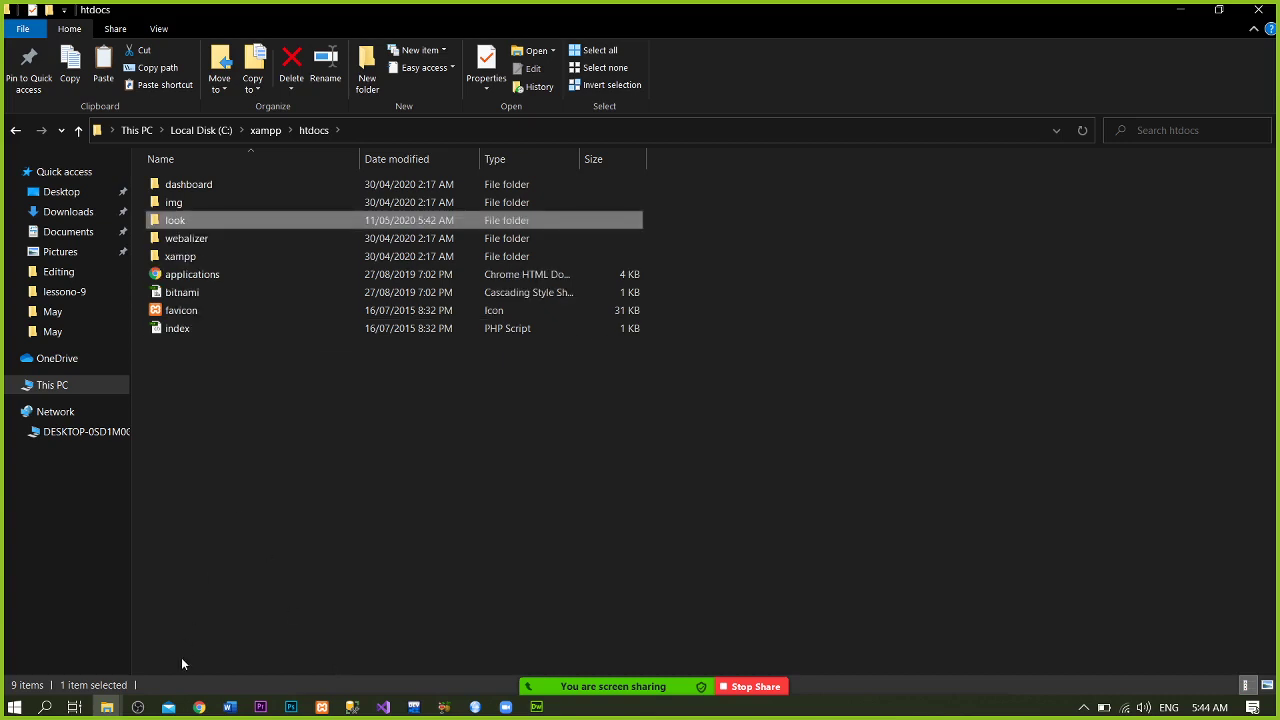
- Close Chrome's WordPress.org and Downloads tabs and load localhost in a new tab
click(203, 707)
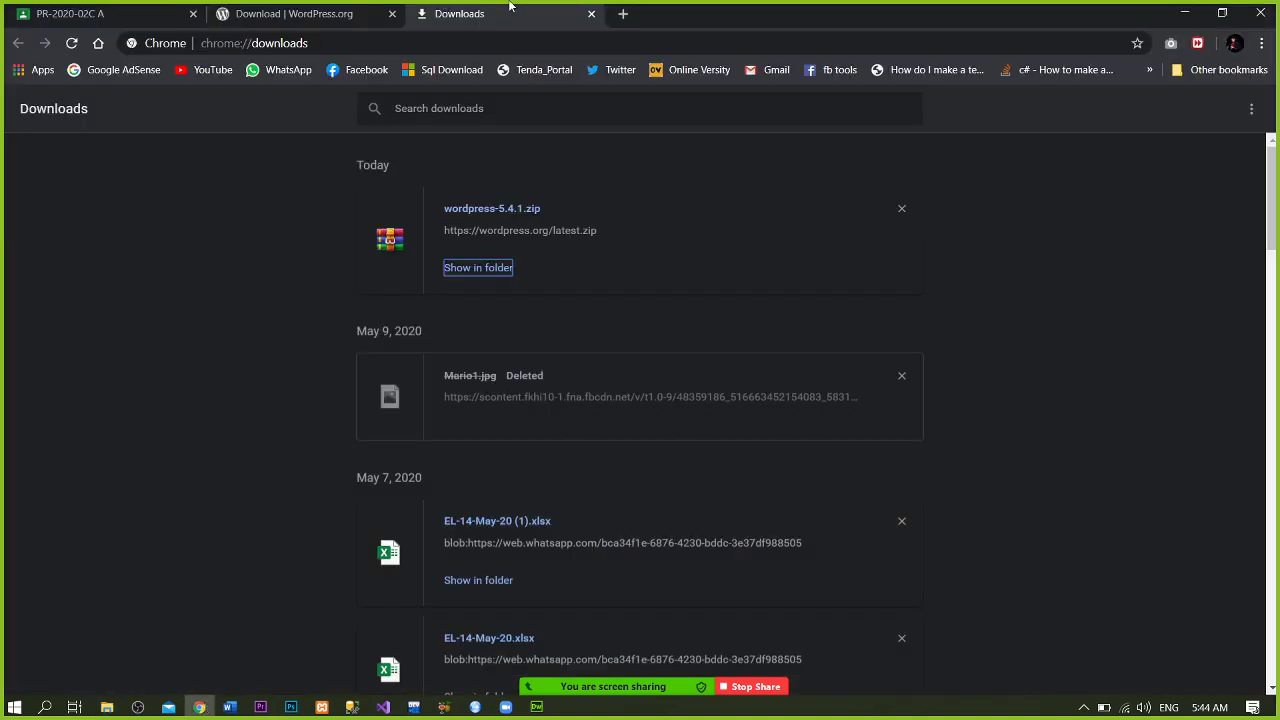
click(340, 10)
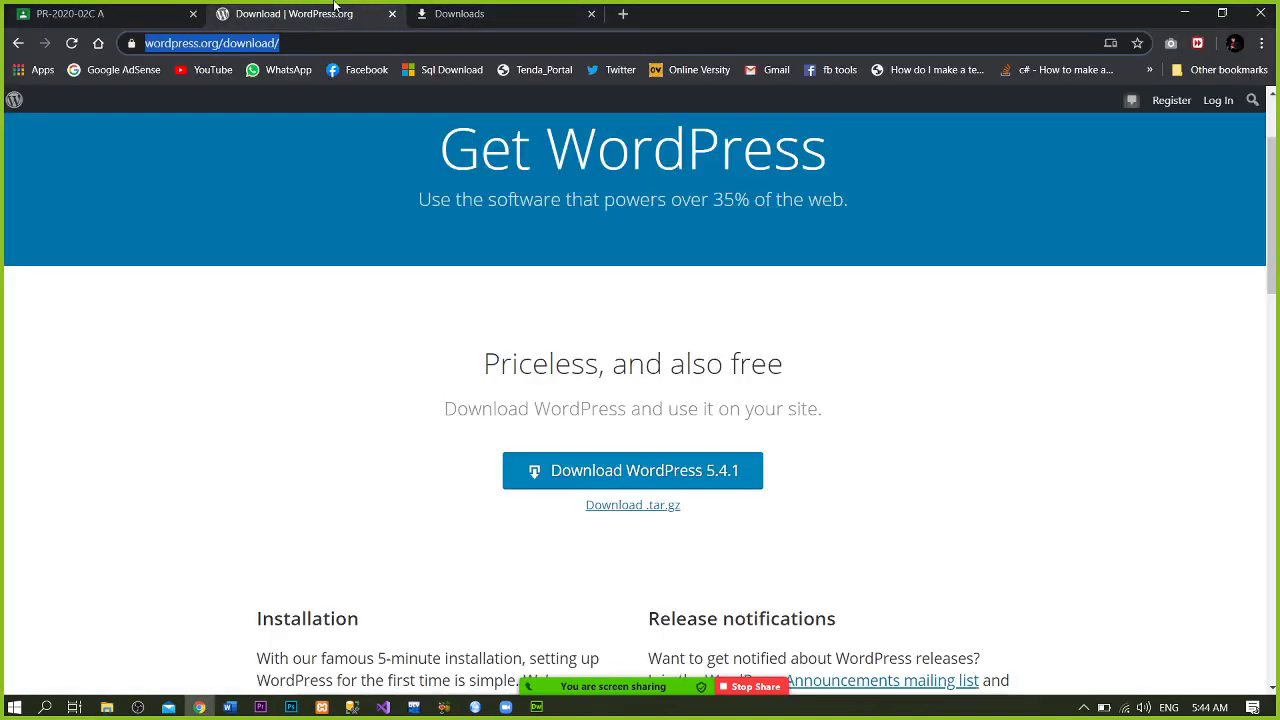
click(392, 14)
click(425, 14)
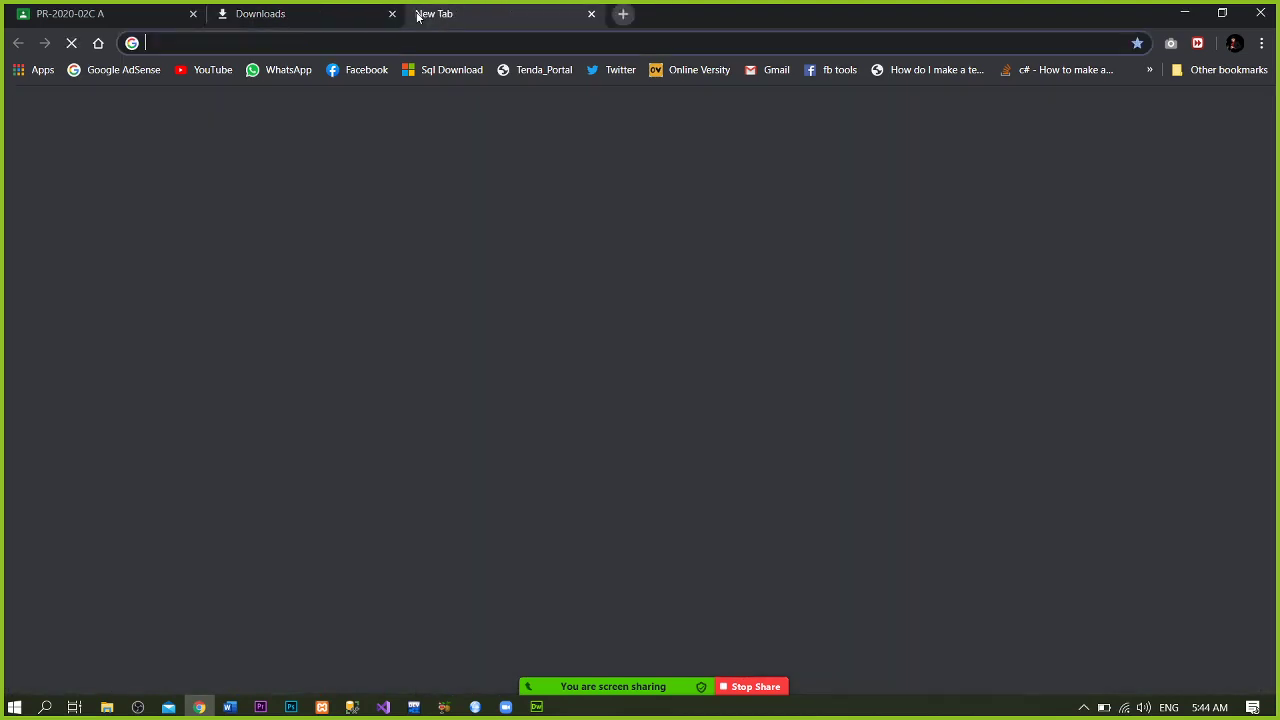
click(392, 14)
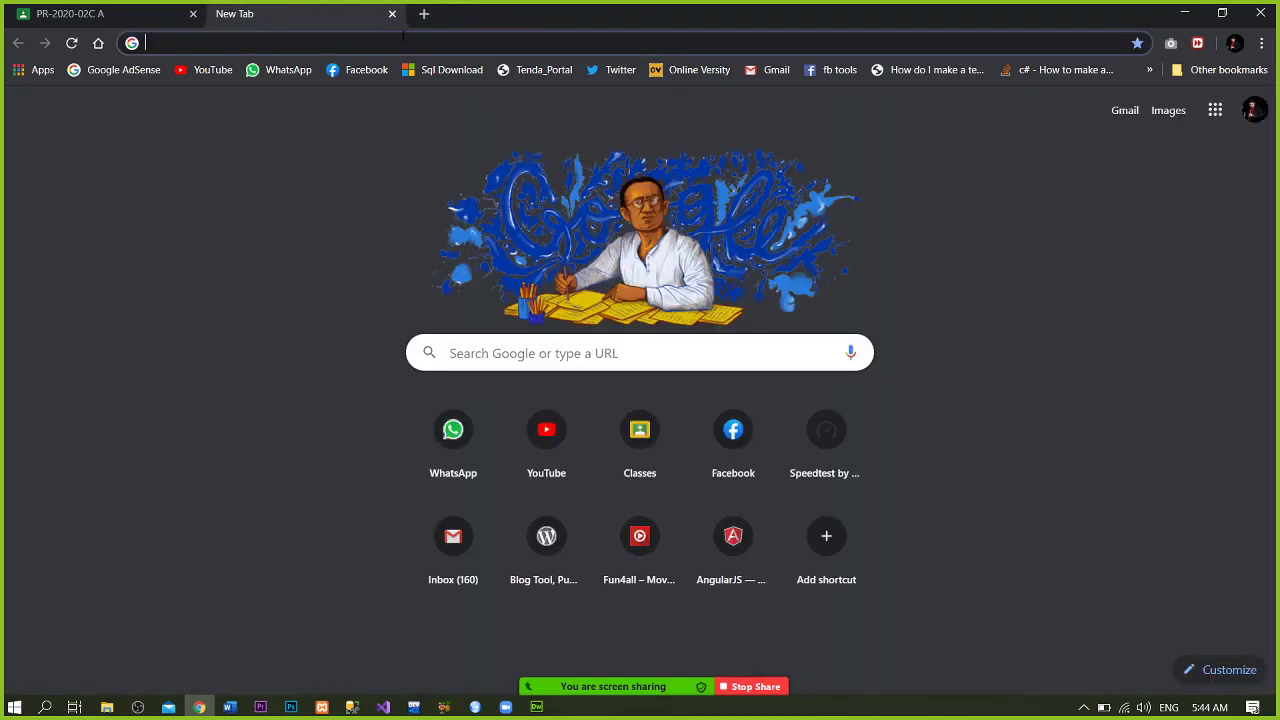
text(loca)
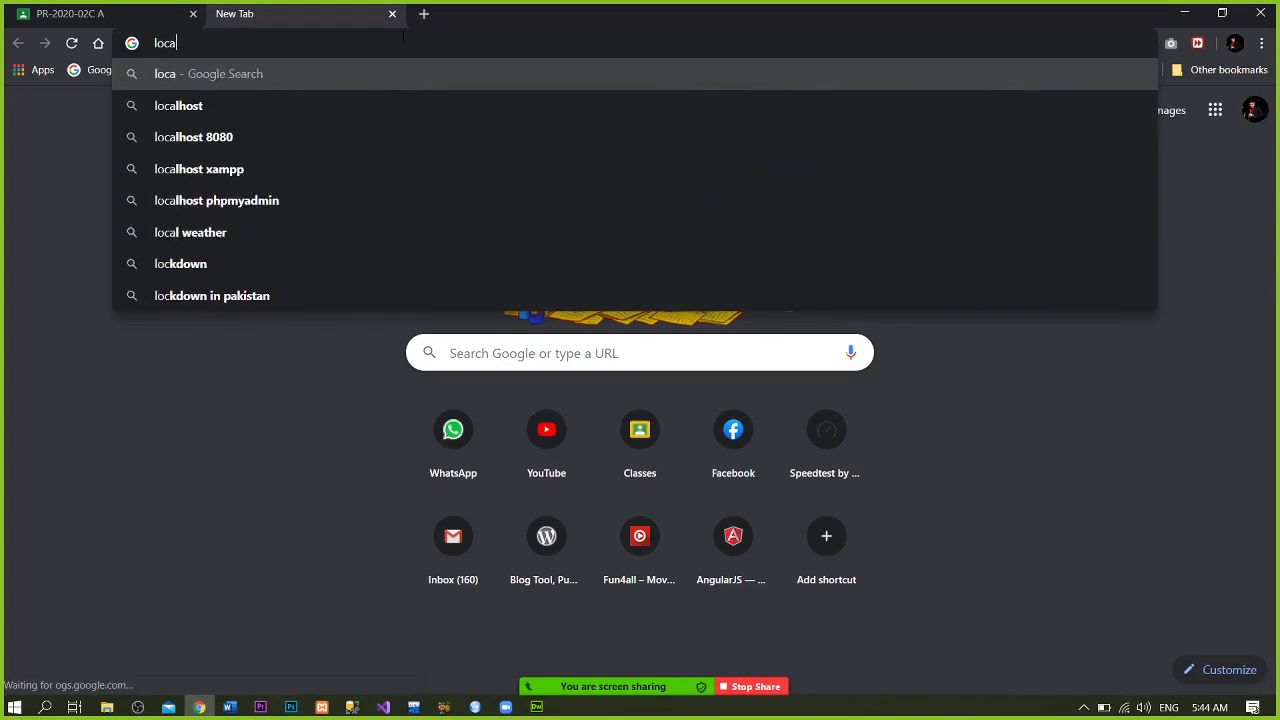
text(lhost)
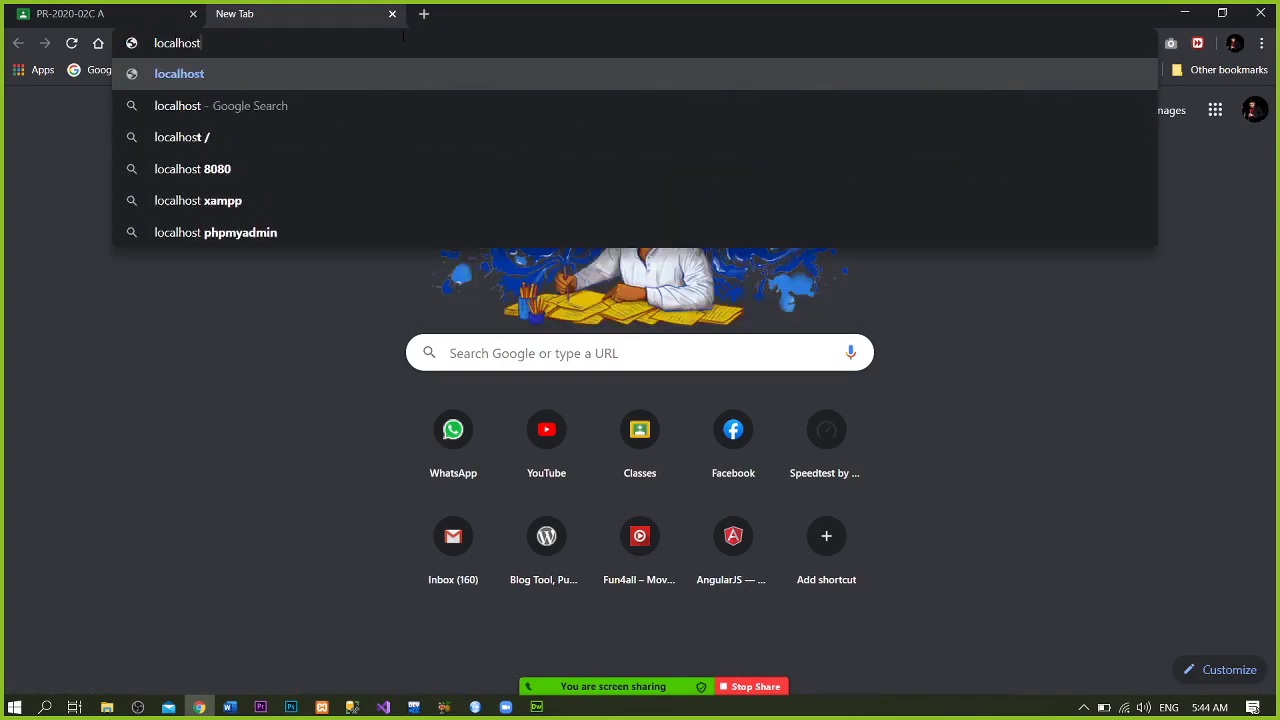
key(Return)
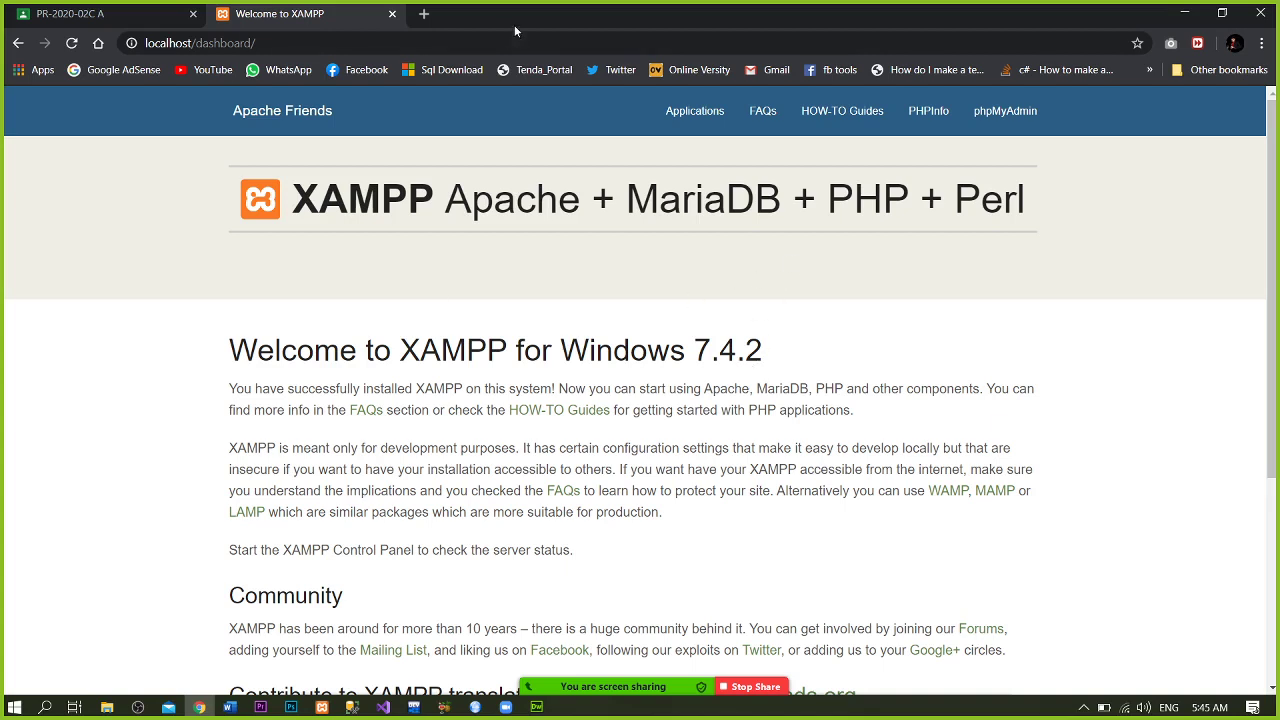
- Select the localhost/dashboard URL in Chrome's address bar
click(463, 44)
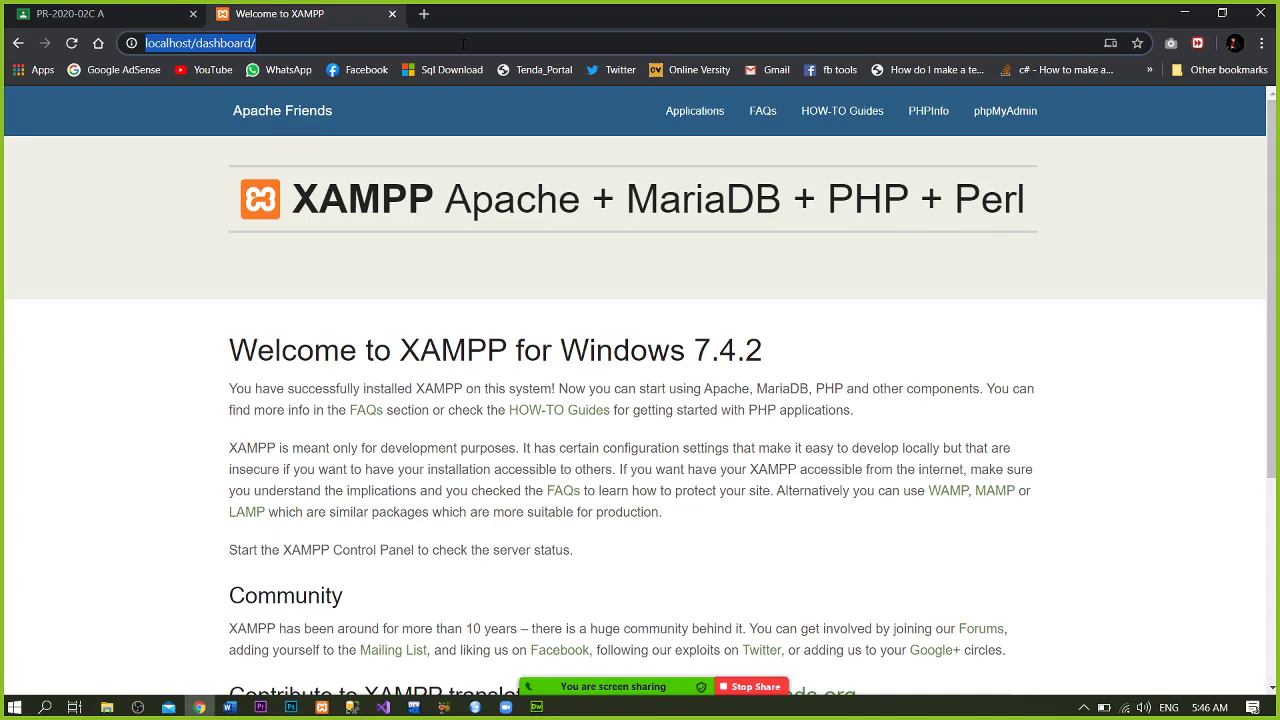
- Change the address to localhost/phpmyadmin to load phpMyAdmin, then minimize Chrome
click(463, 44)
key(BackSpace)
key(BackSpace)
key(BackSpace)
key(BackSpace)
key(BackSpace)
key(BackSpace)
key(BackSpace)
key(BackSpace)
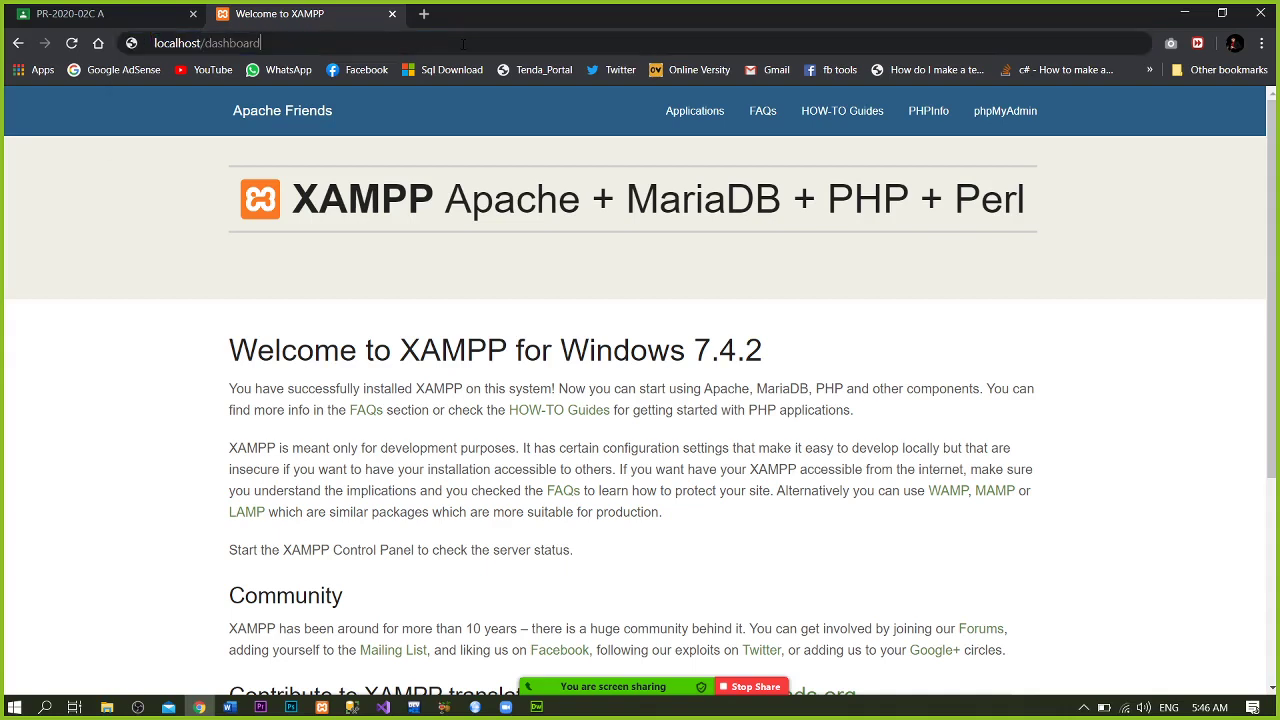
key(BackSpace)
key(BackSpace)
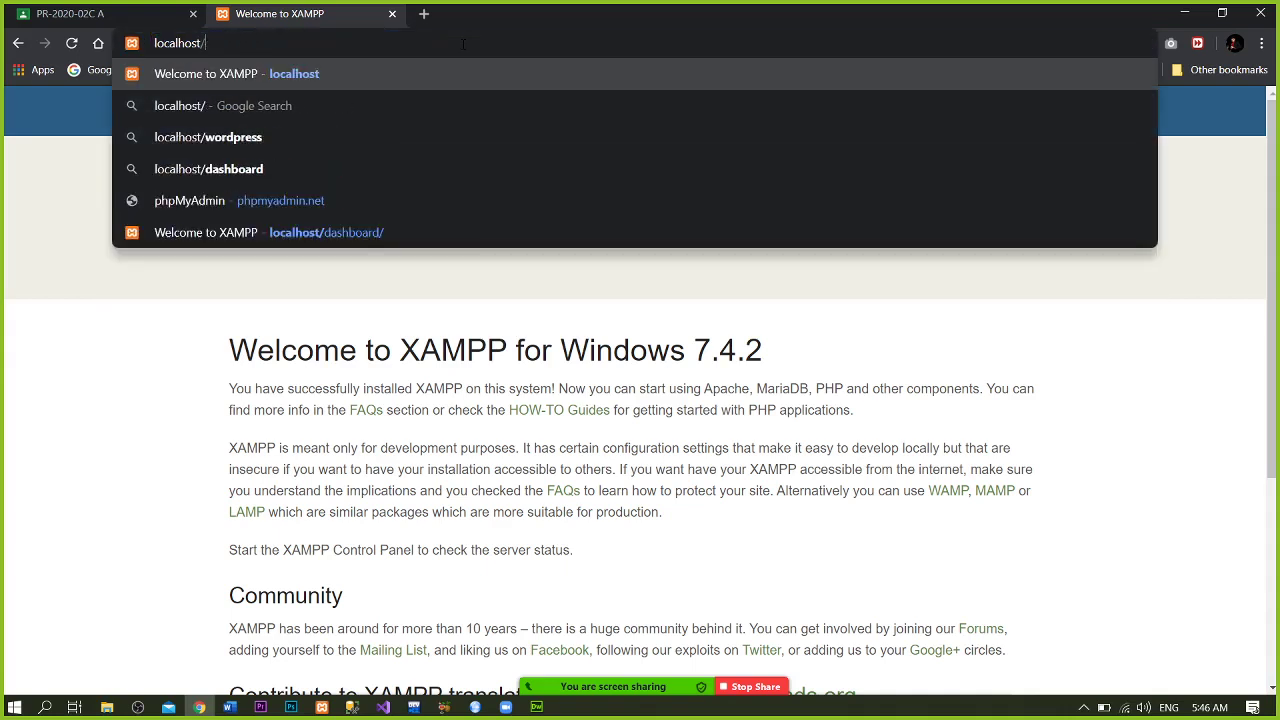
text(p)
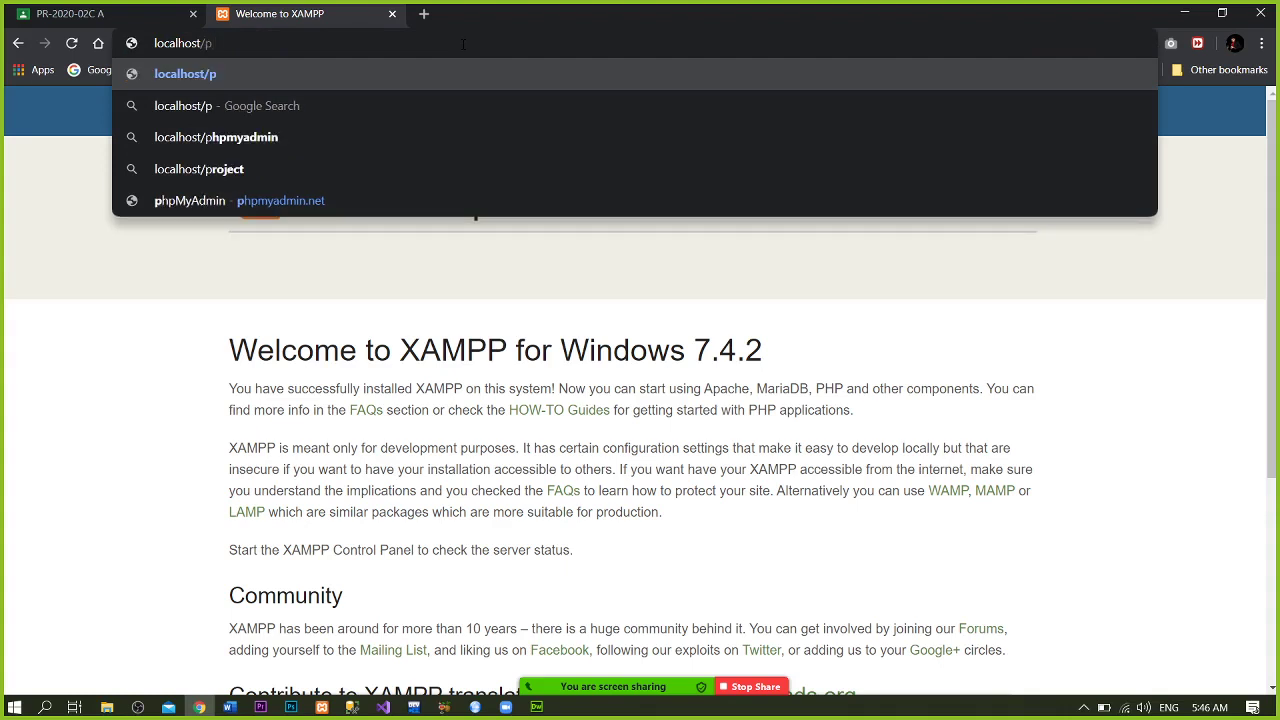
text(hpmy)
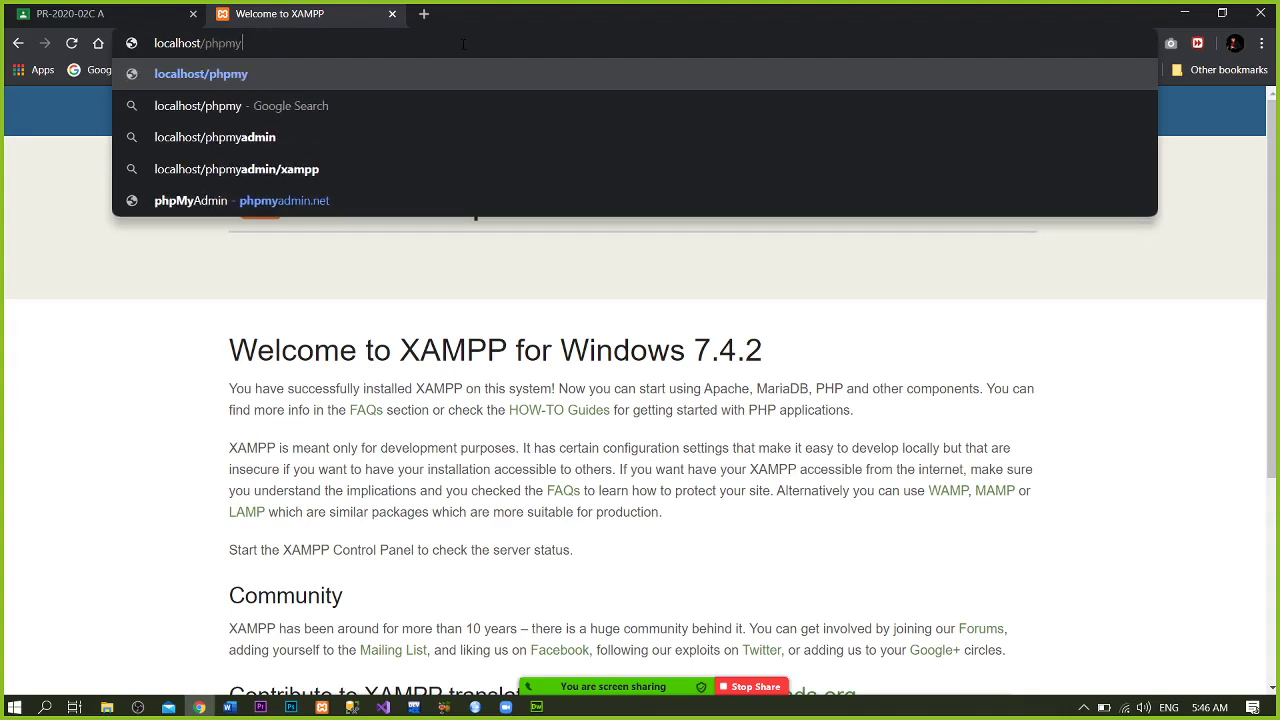
text(admin)
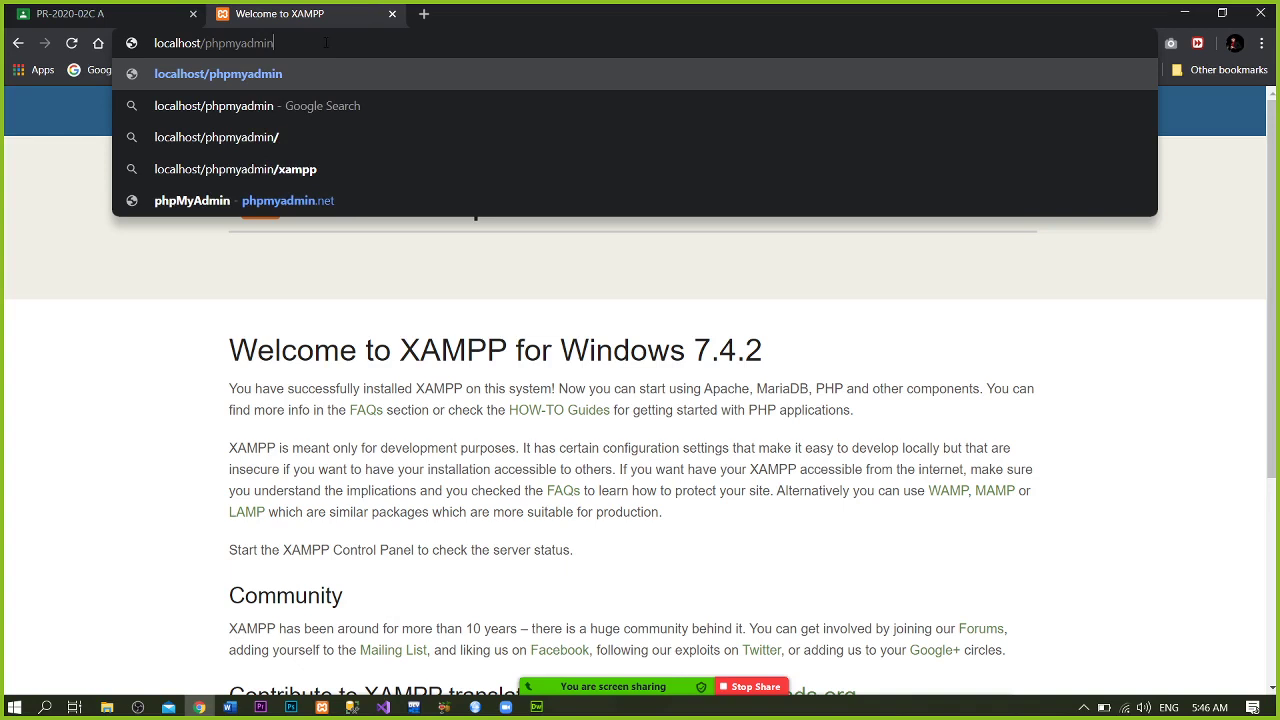
key(Return)
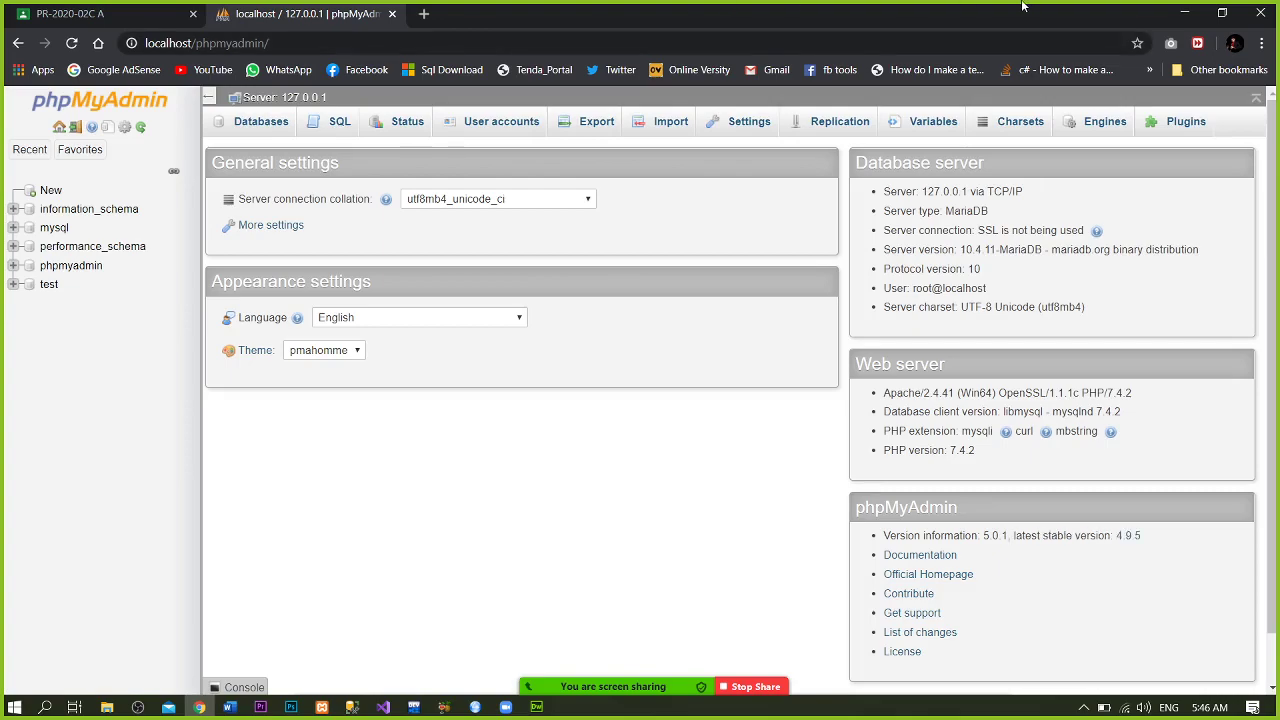
click(1184, 12)
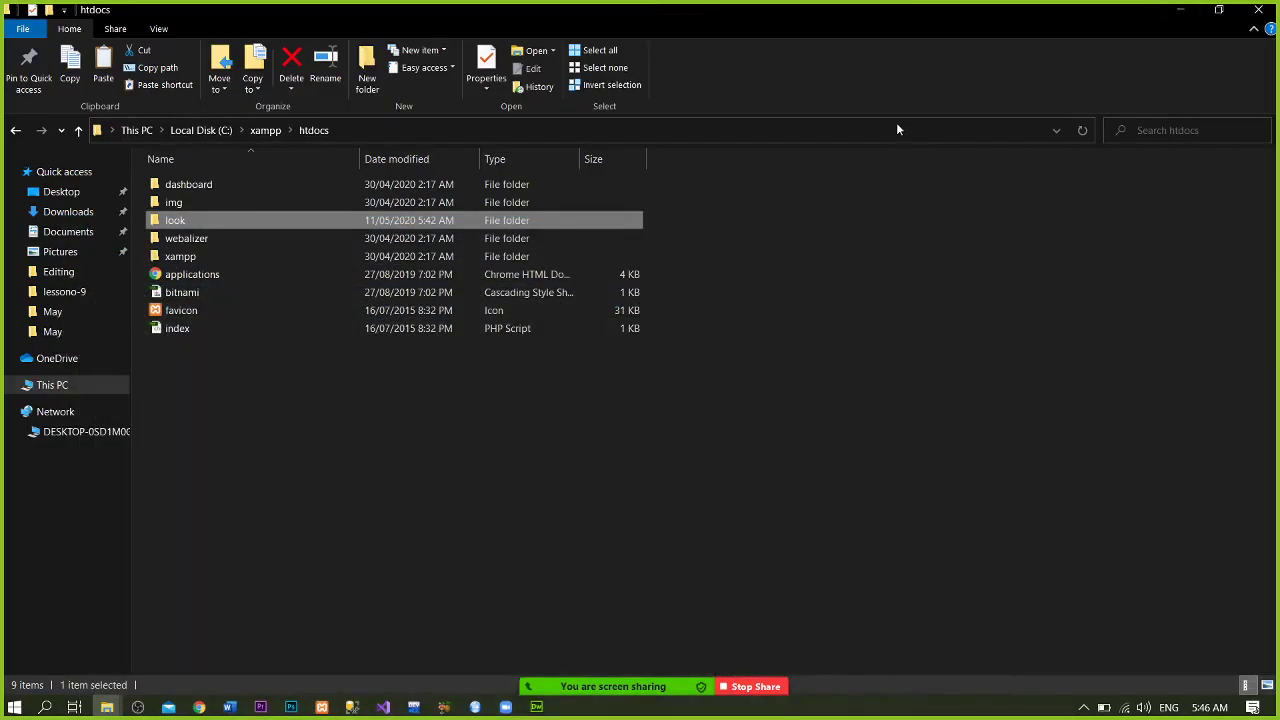
- Stop Apache and MySQL in XAMPP Control Panel and return to Chrome's phpMyAdmin tab
click(1170, 8)
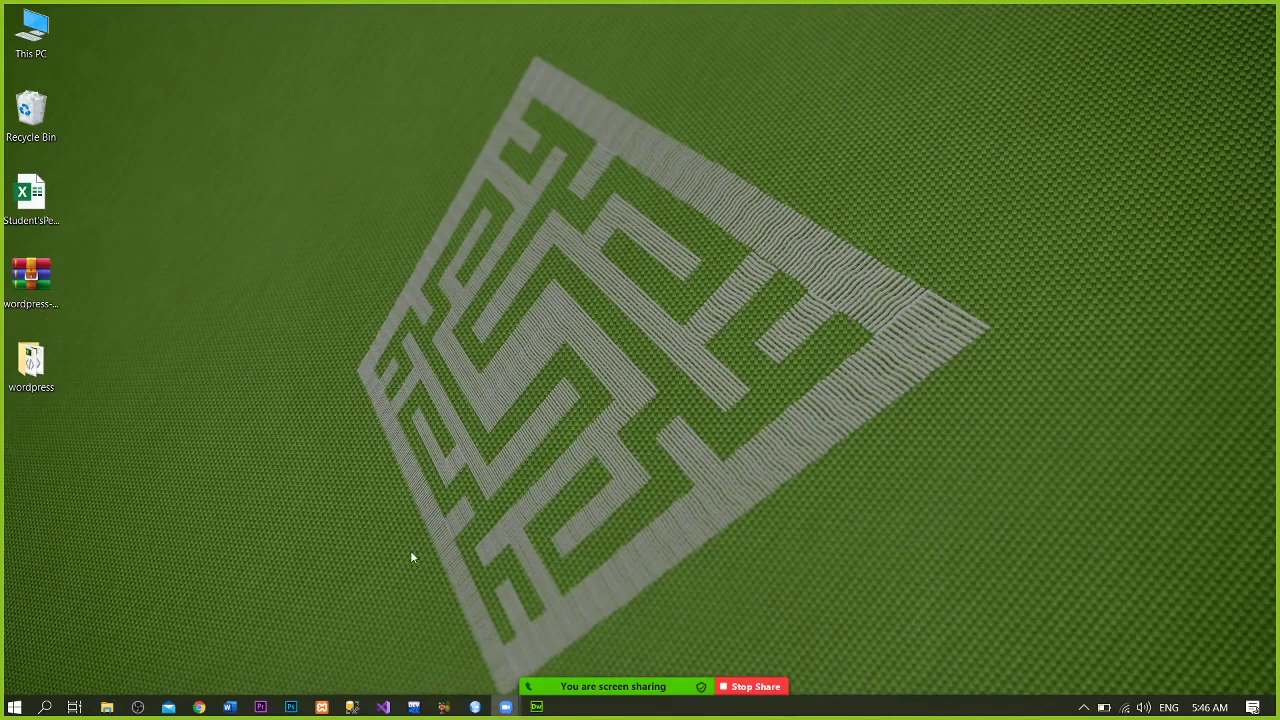
mouse_move(321, 707)
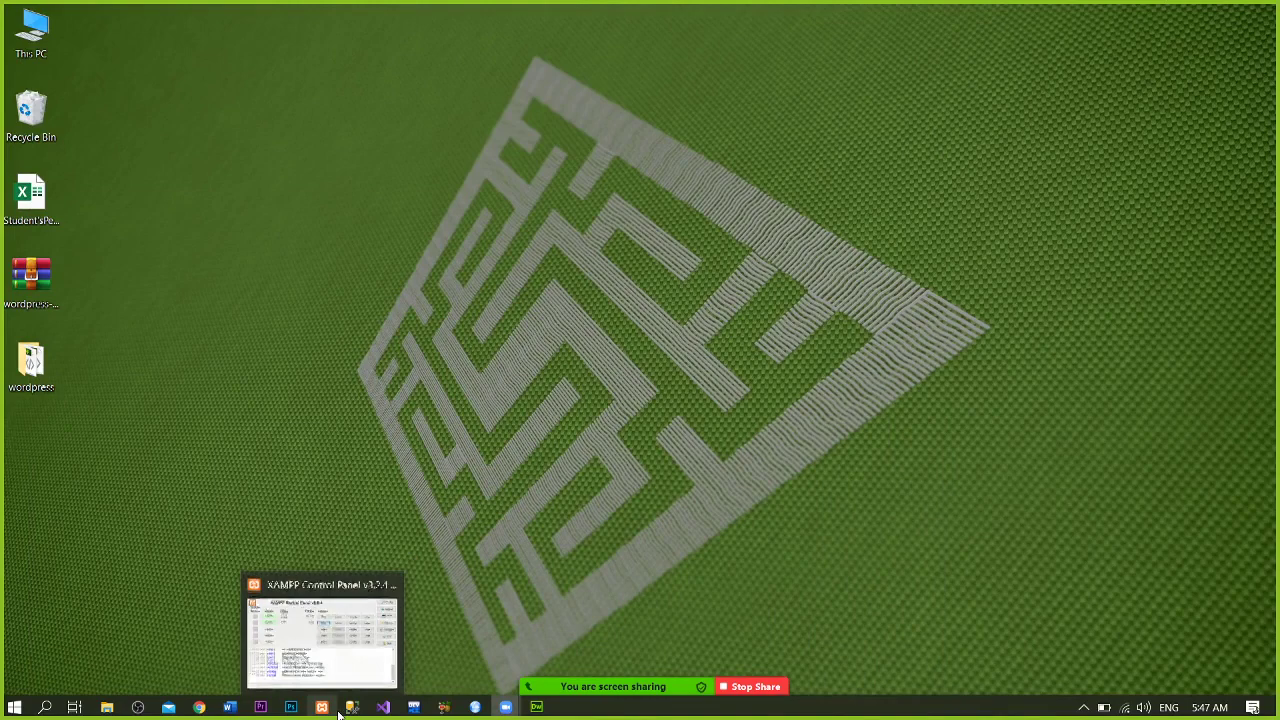
click(338, 641)
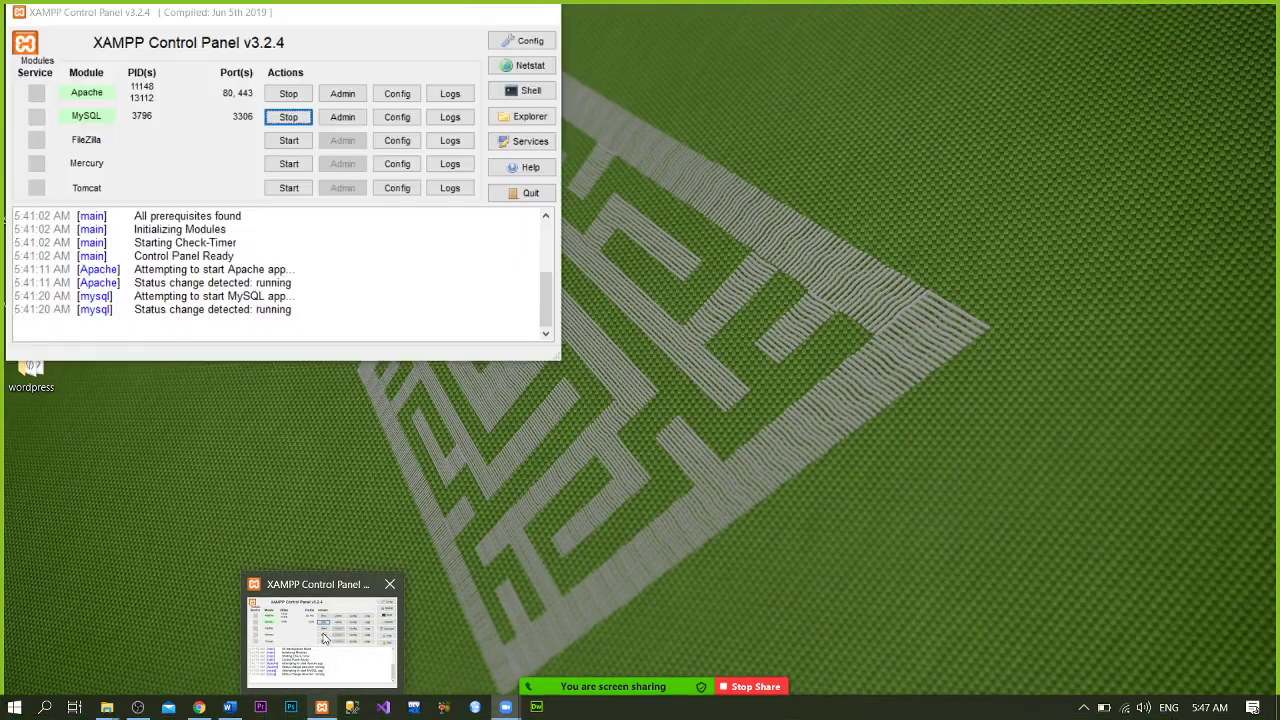
click(288, 93)
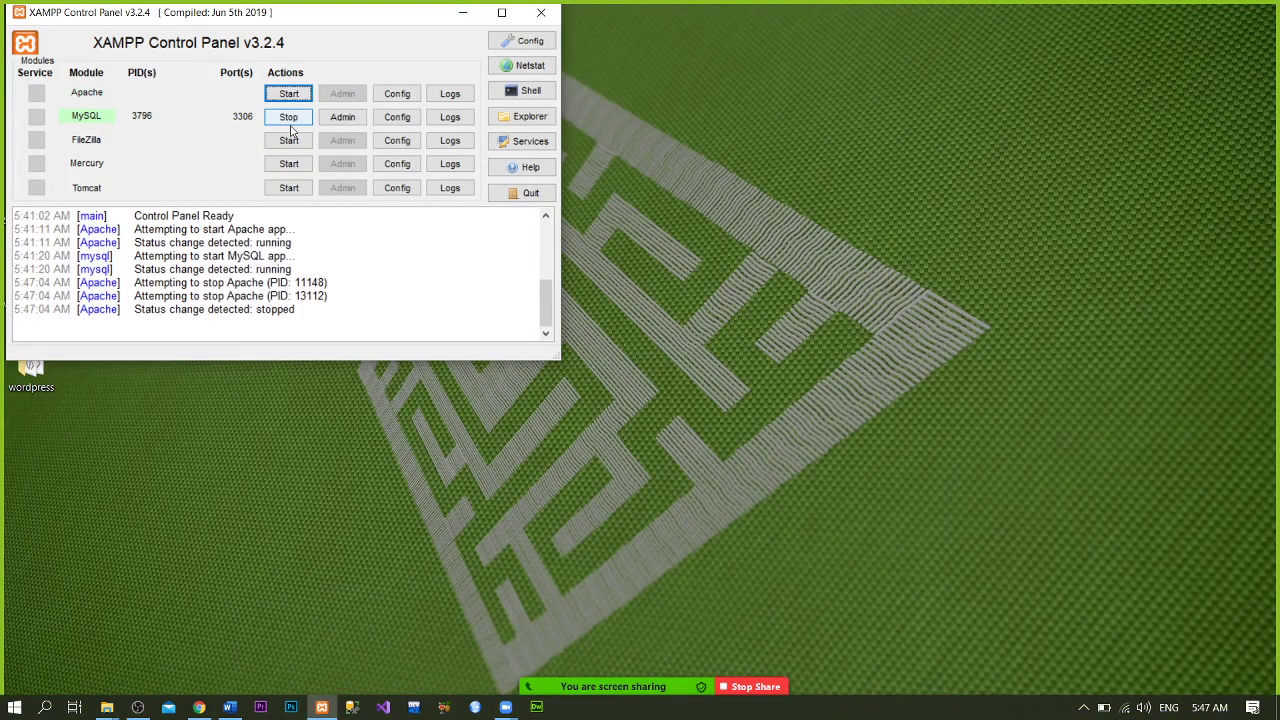
click(289, 119)
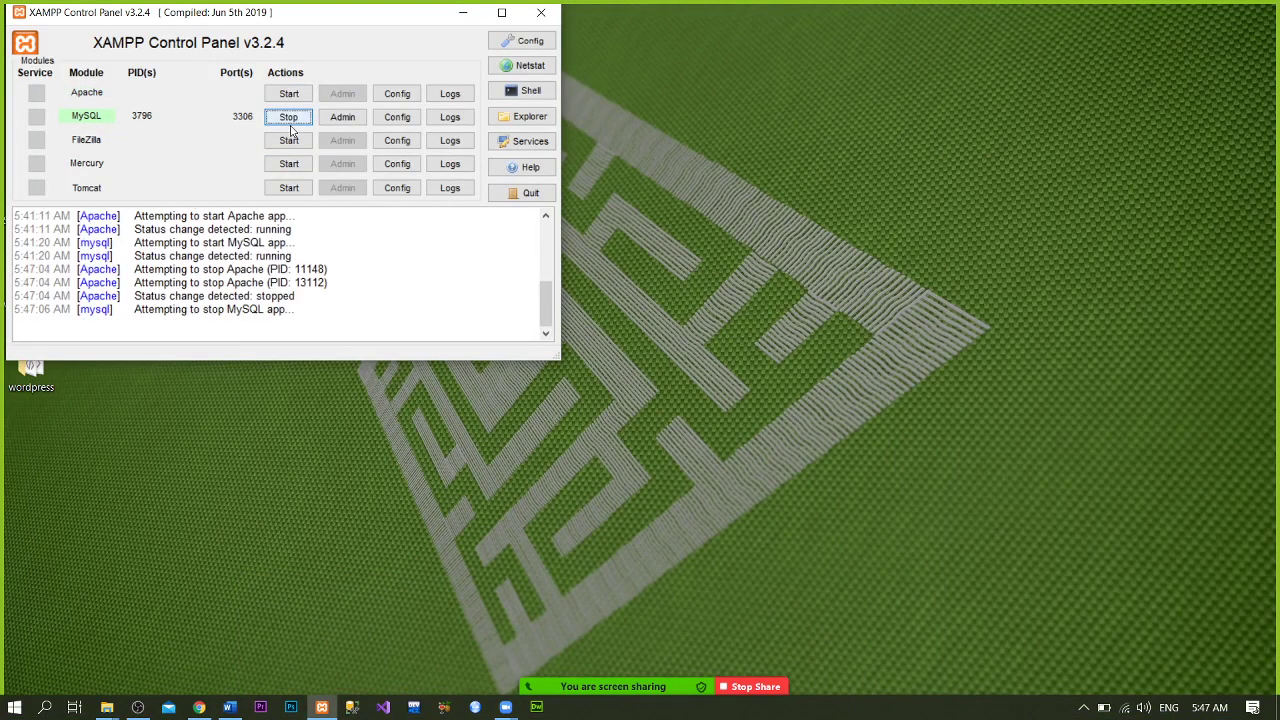
click(199, 707)
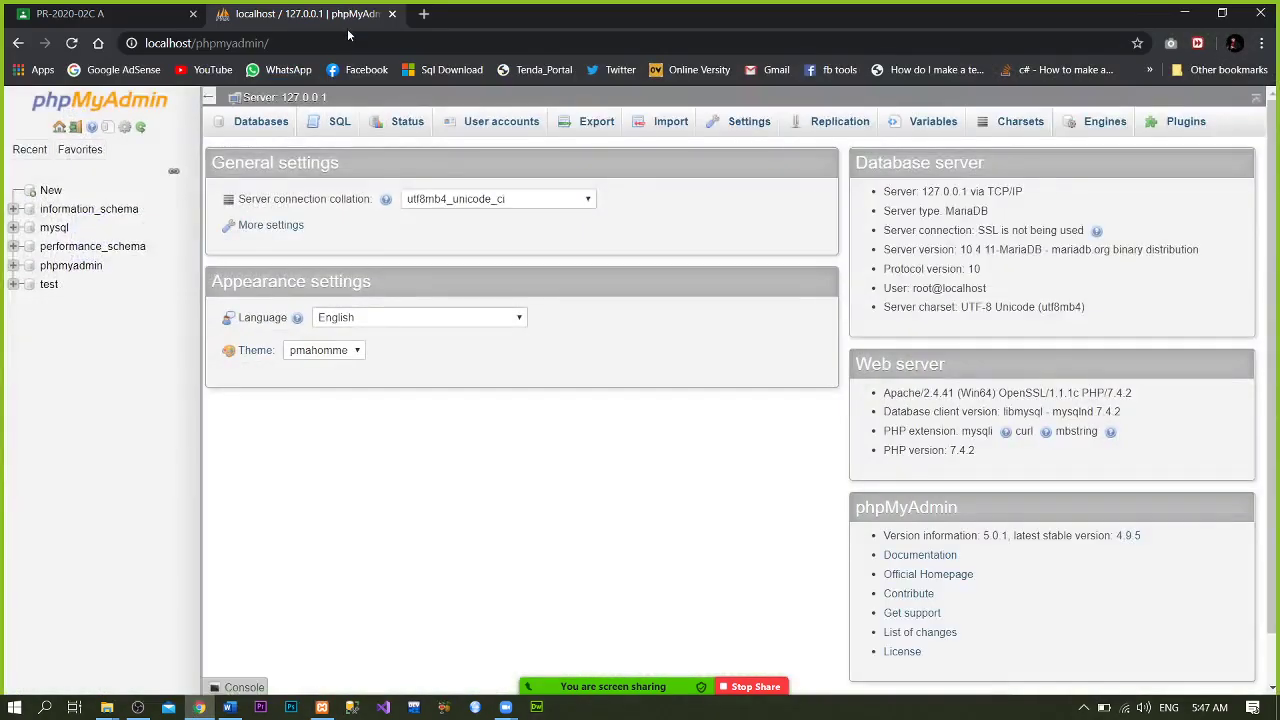
- Reload localhost/phpmyadmin twice, getting ERR_CONNECTION_REFUSED, with a quick Zoom participants check between
key(F5)
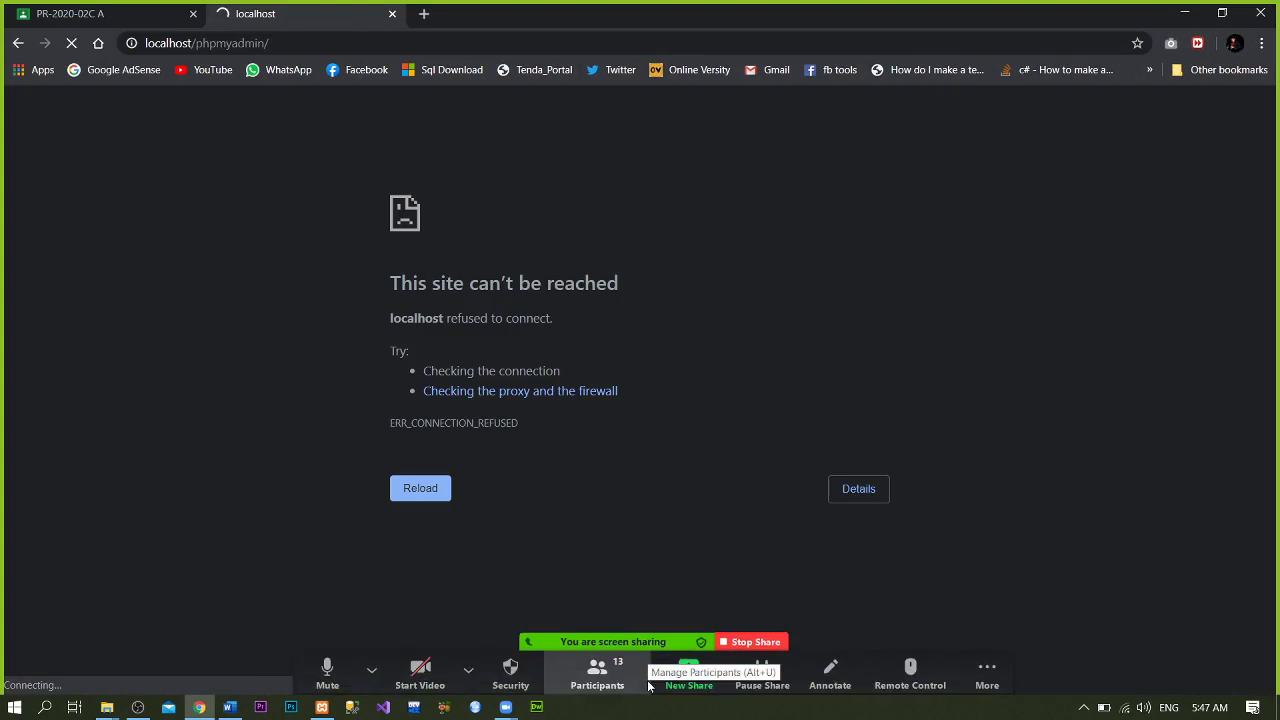
click(612, 674)
mouse_move(708, 72)
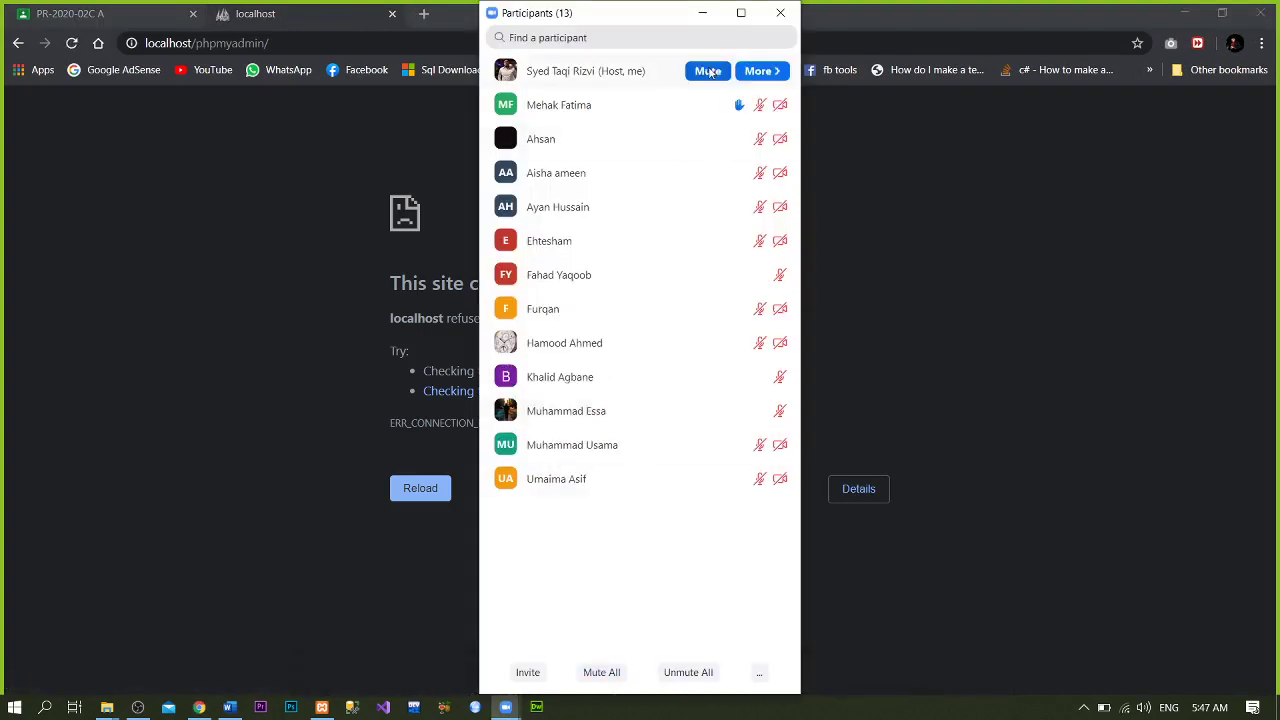
click(780, 12)
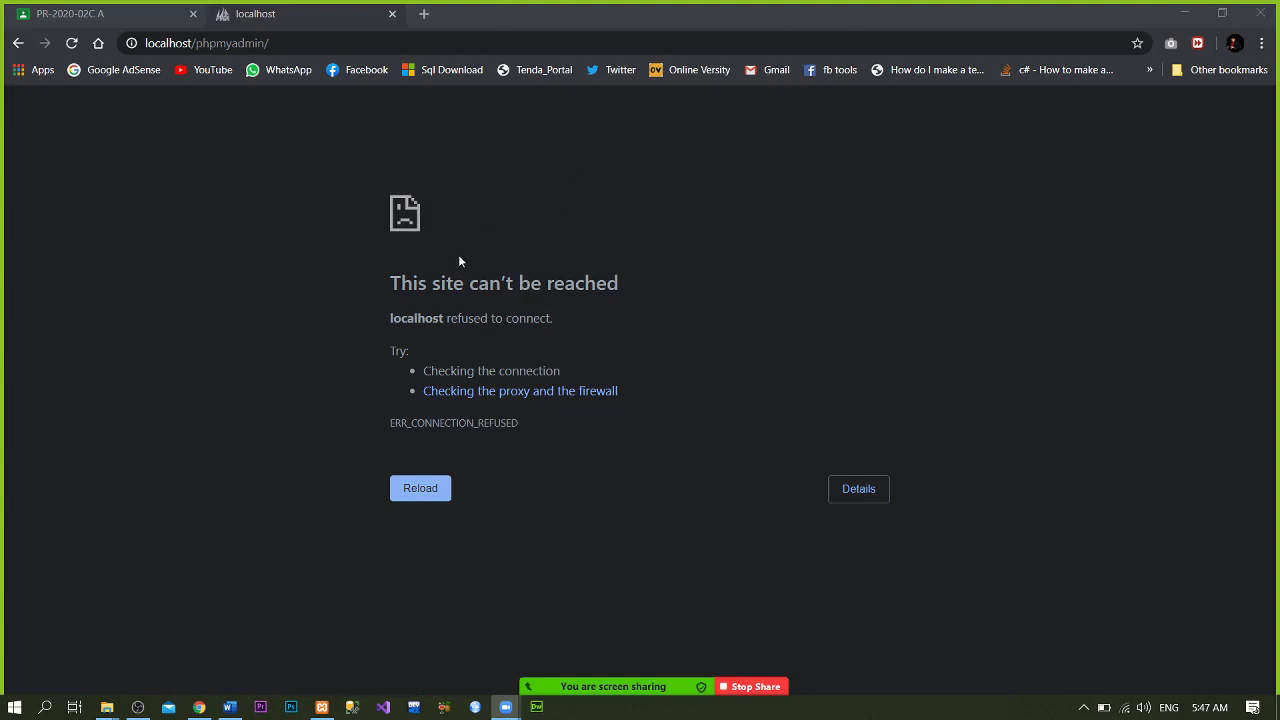
key(F5)
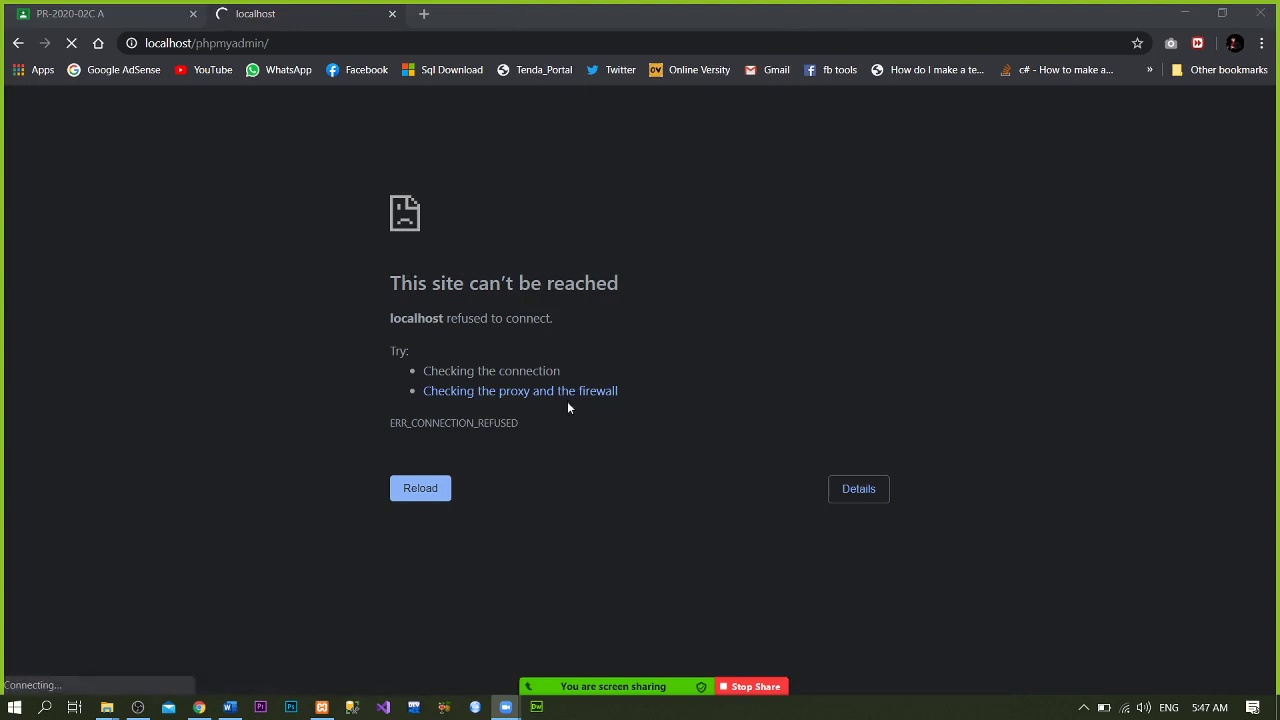
- Start the MySQL server in XAMPP and reload the browser page
click(321, 708)
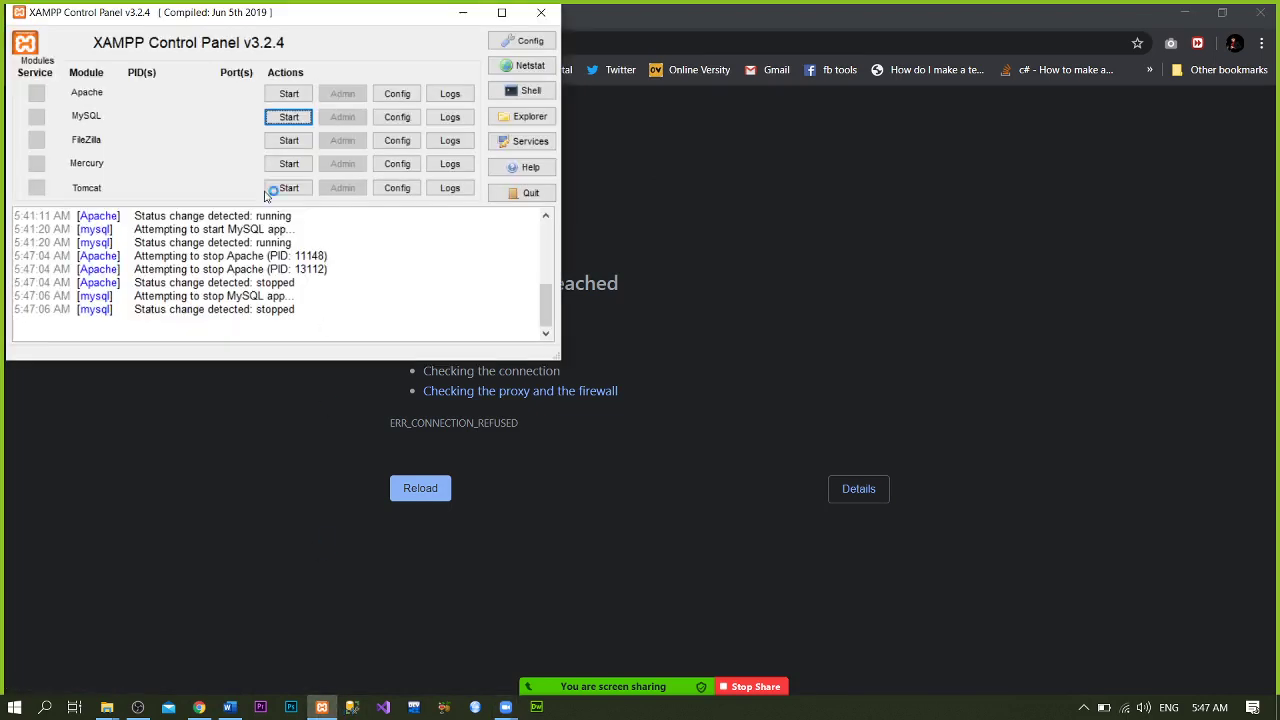
click(288, 117)
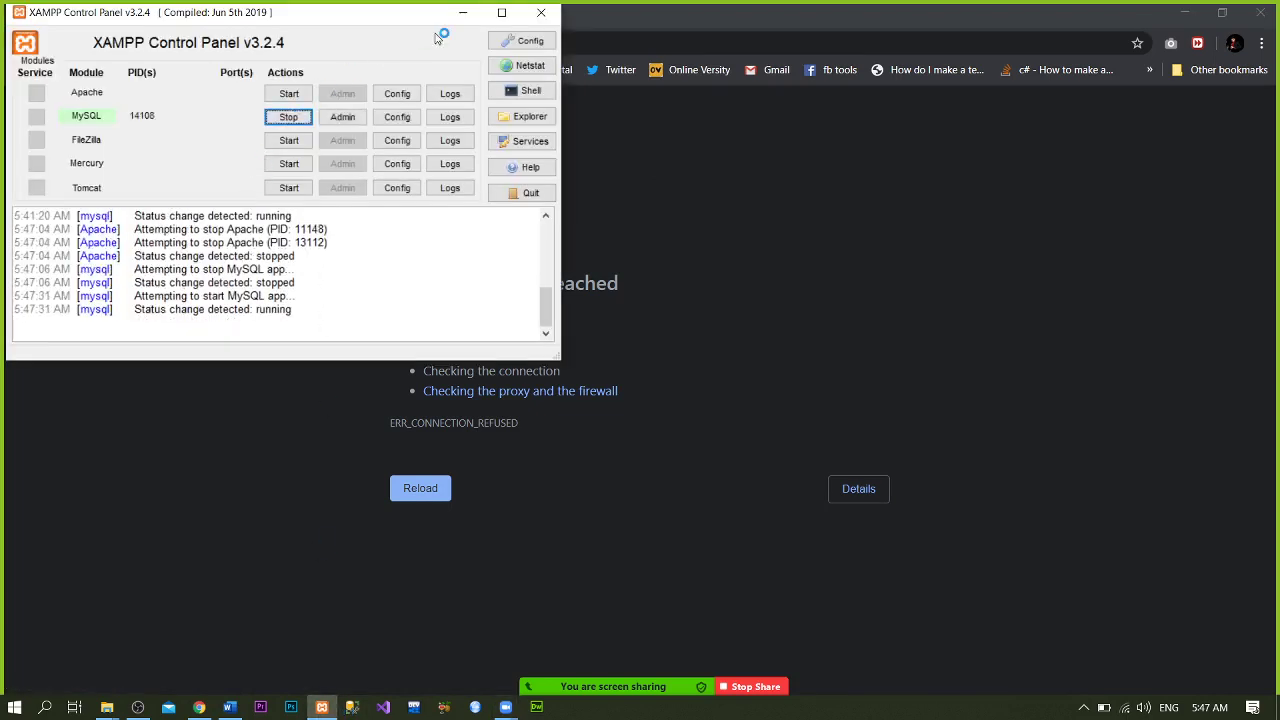
click(461, 10)
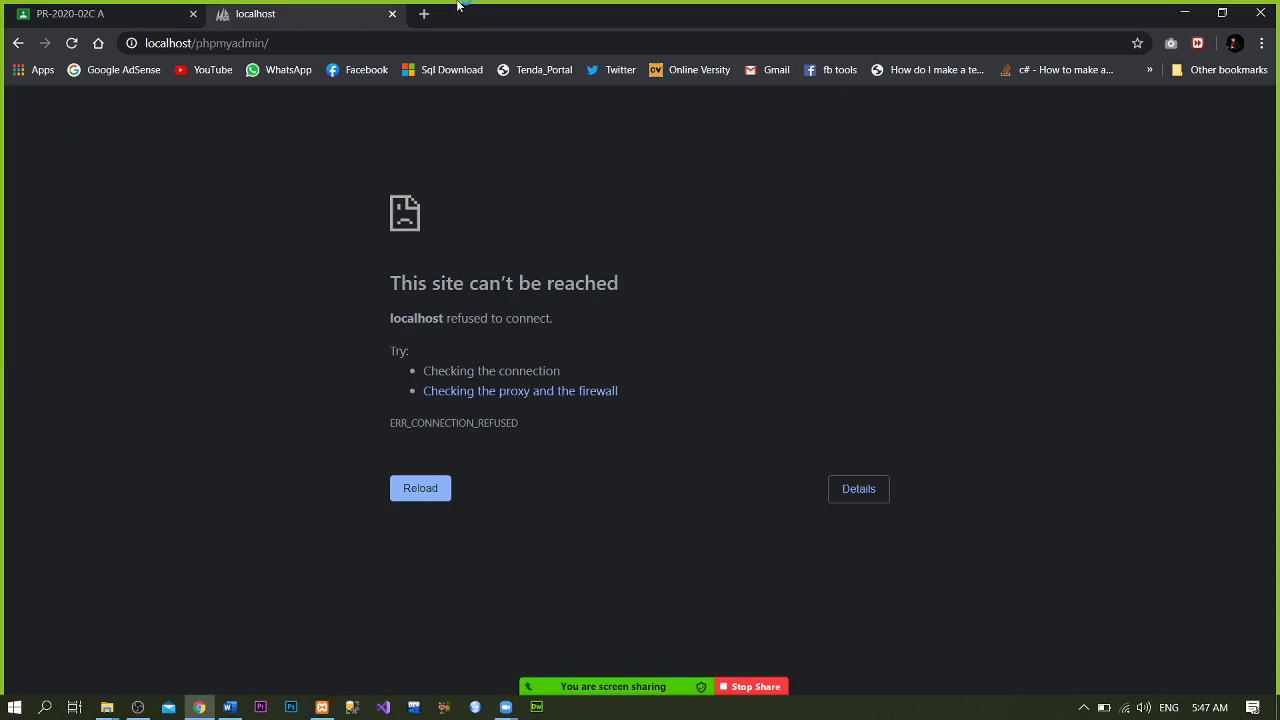
key(F5)
- Start the Apache server in XAMPP and return to the browser
click(321, 707)
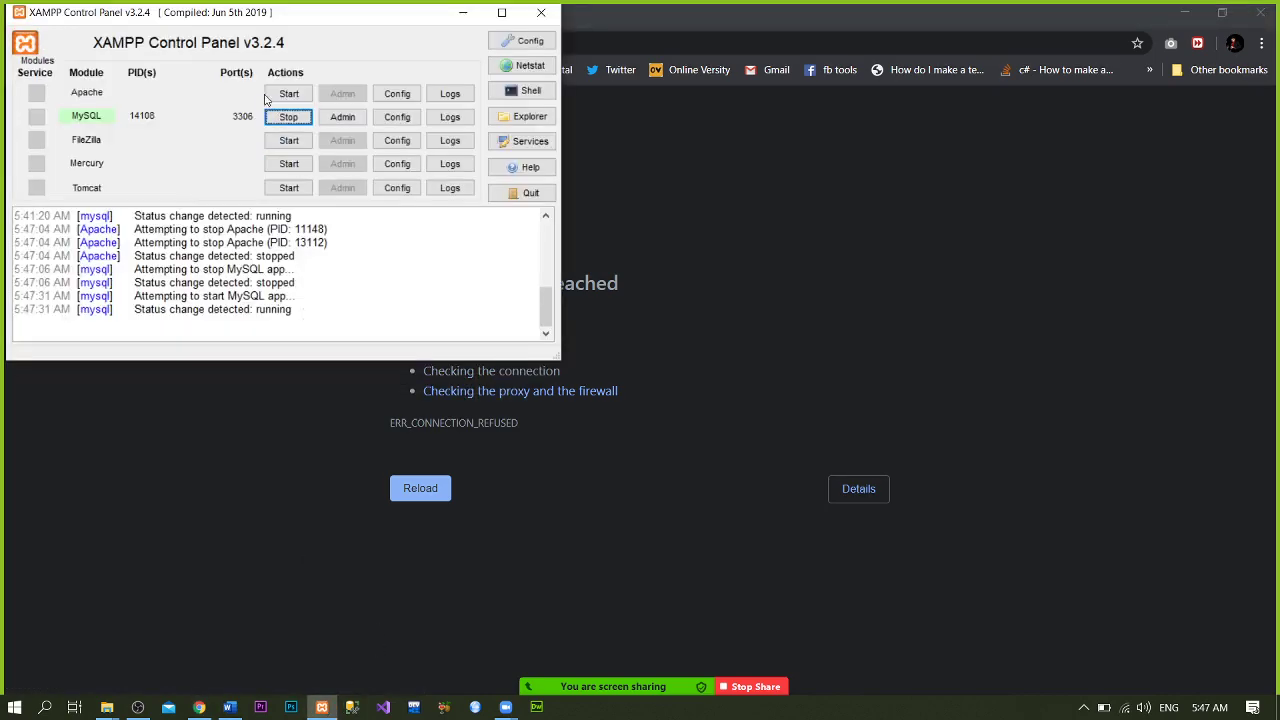
click(272, 93)
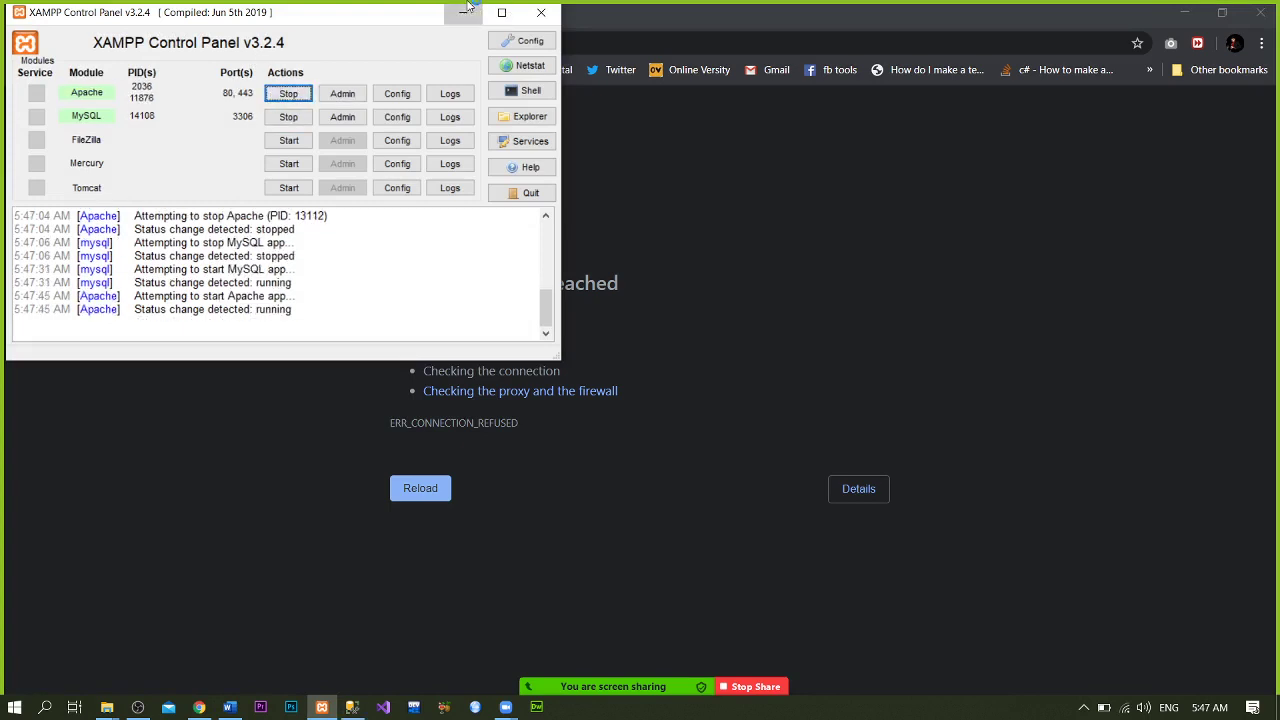
click(464, 12)
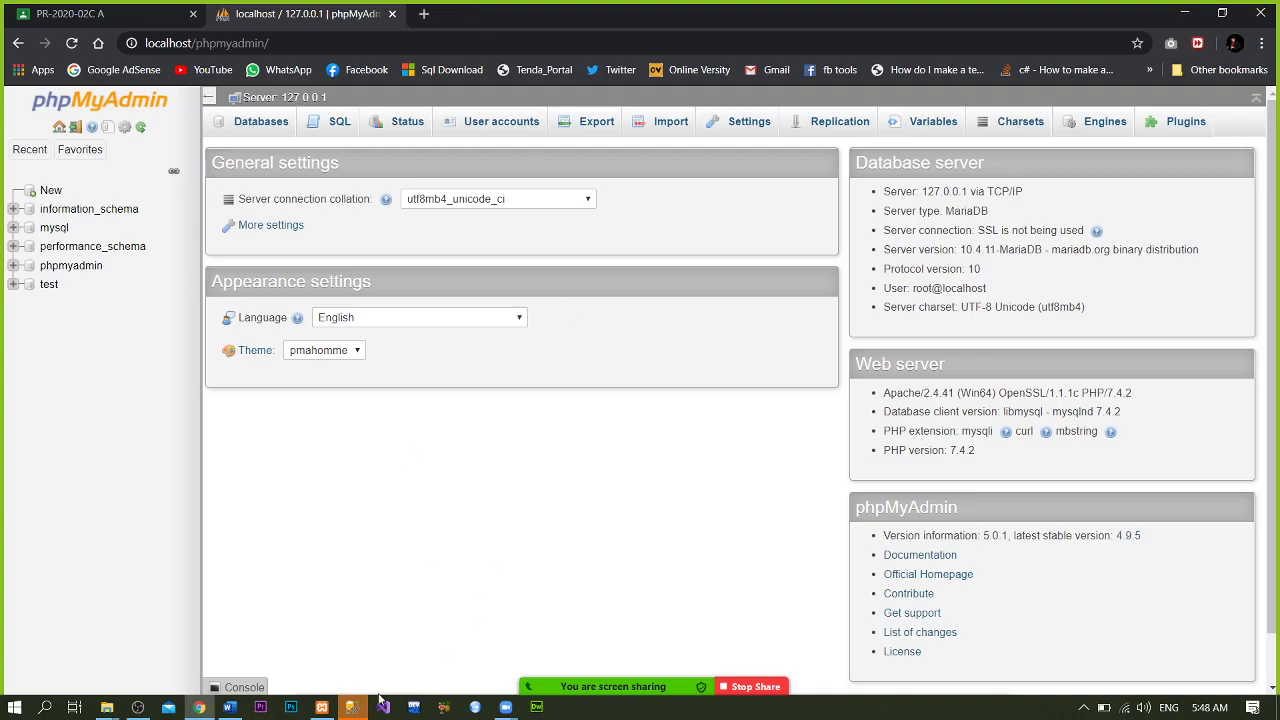
click(352, 710)
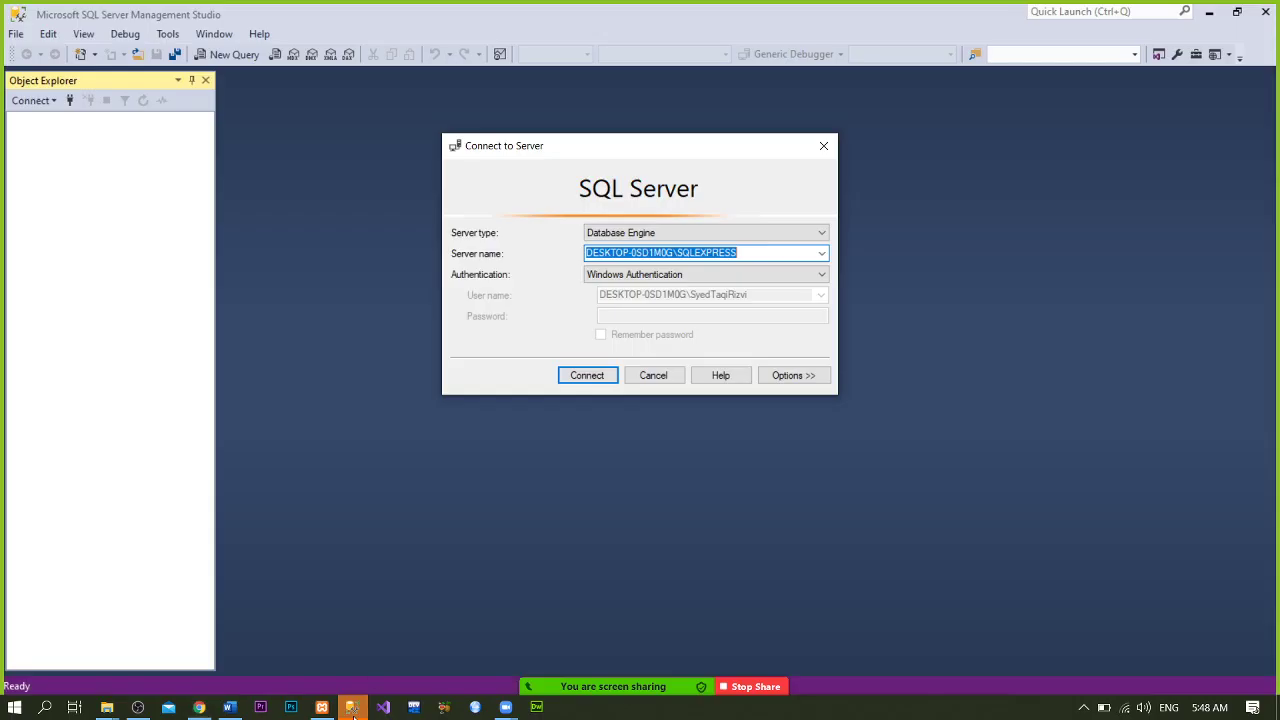
click(815, 152)
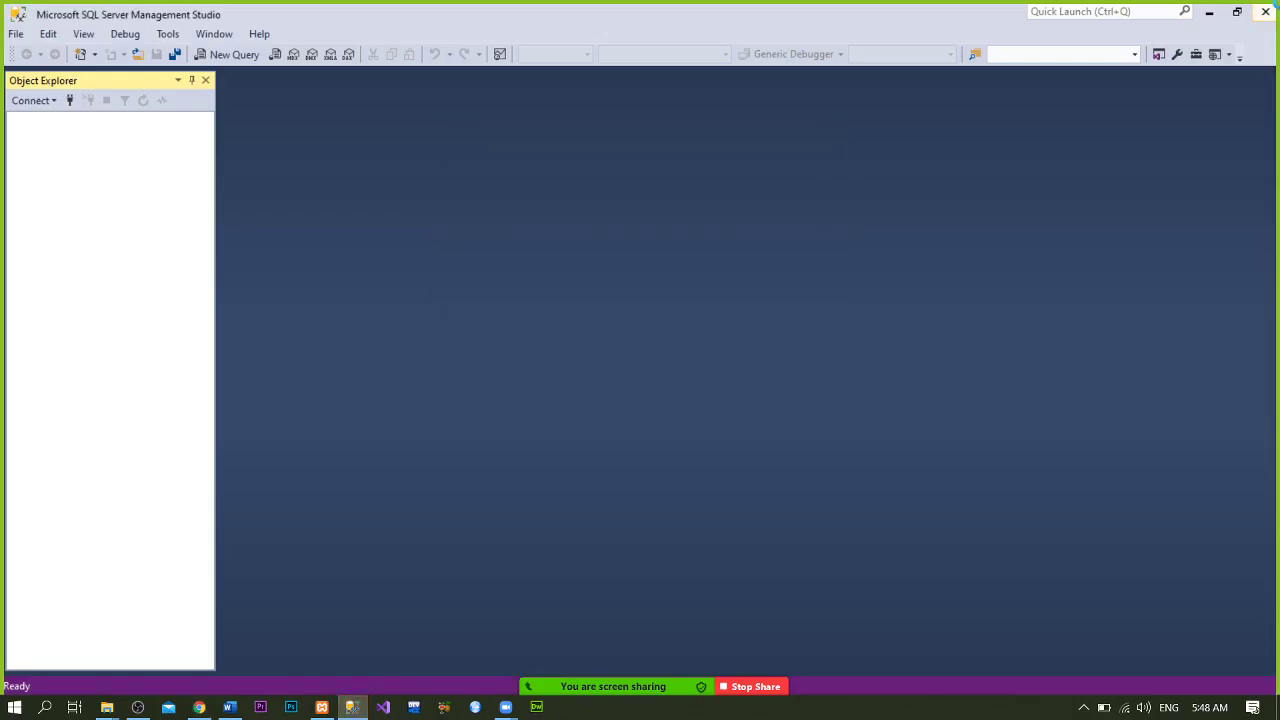
key(alt+Tab)
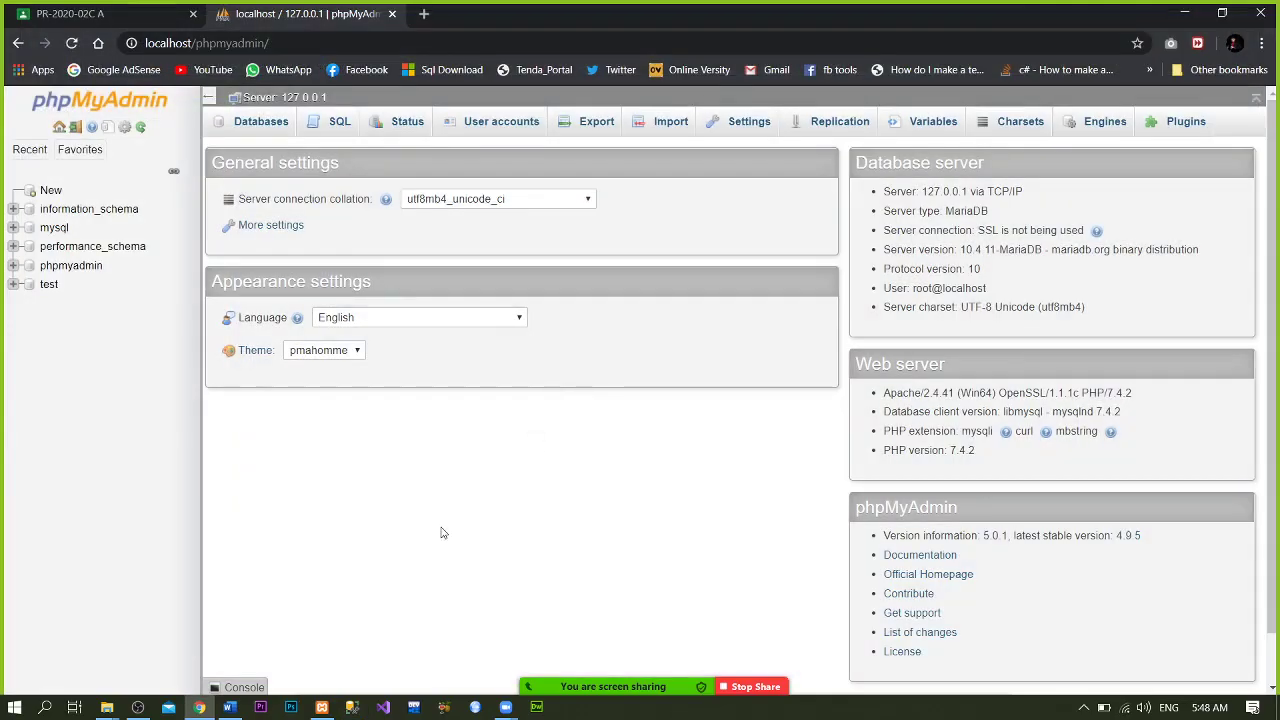
mouse_move(590, 680)
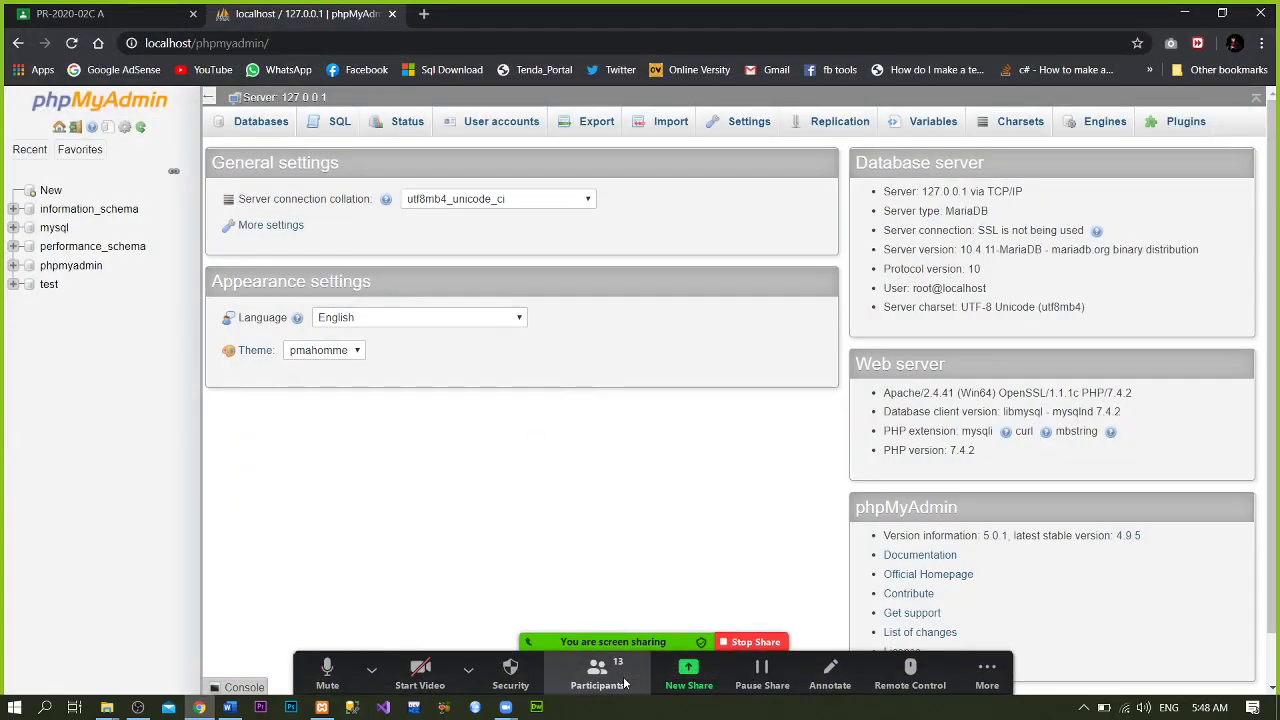
click(603, 676)
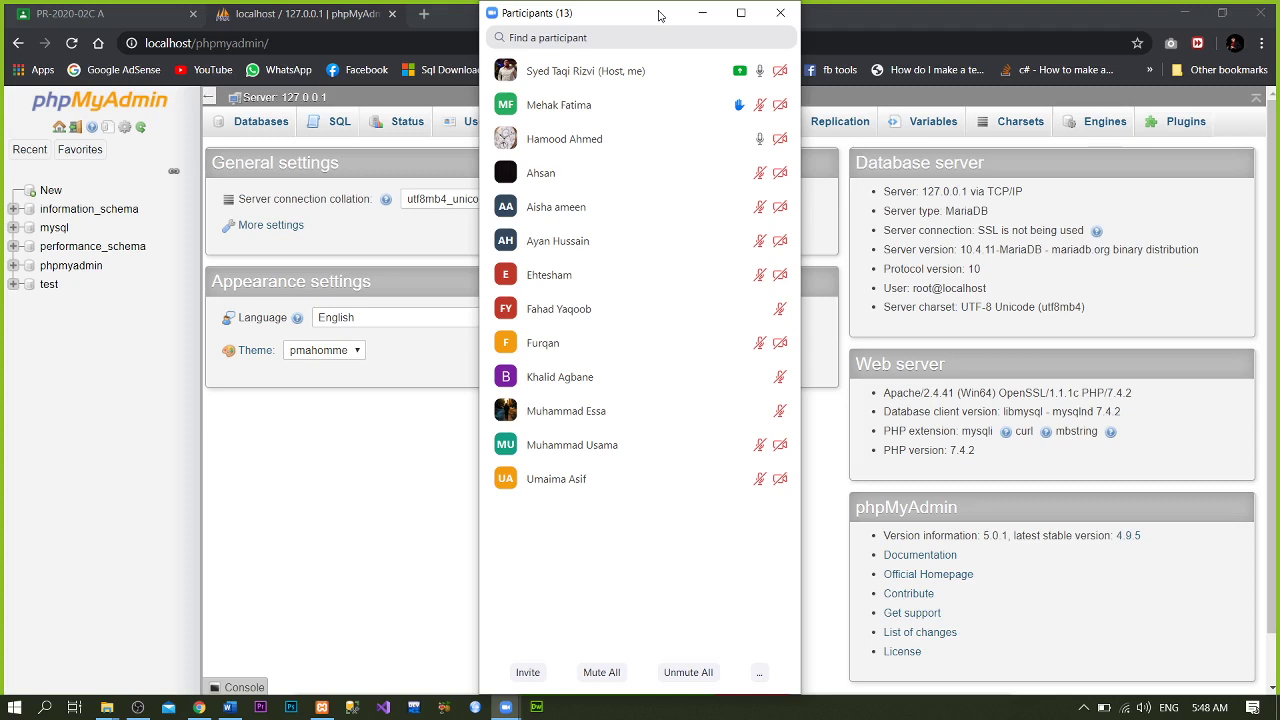
click(780, 13)
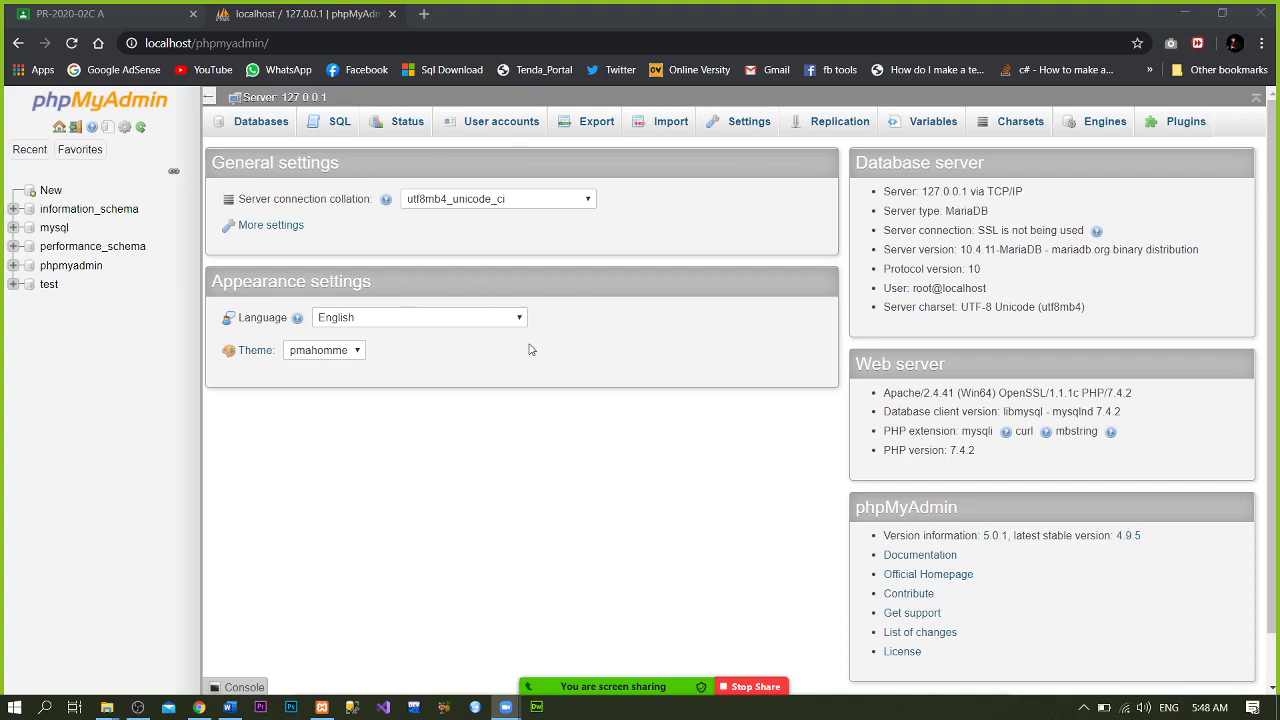
click(345, 6)
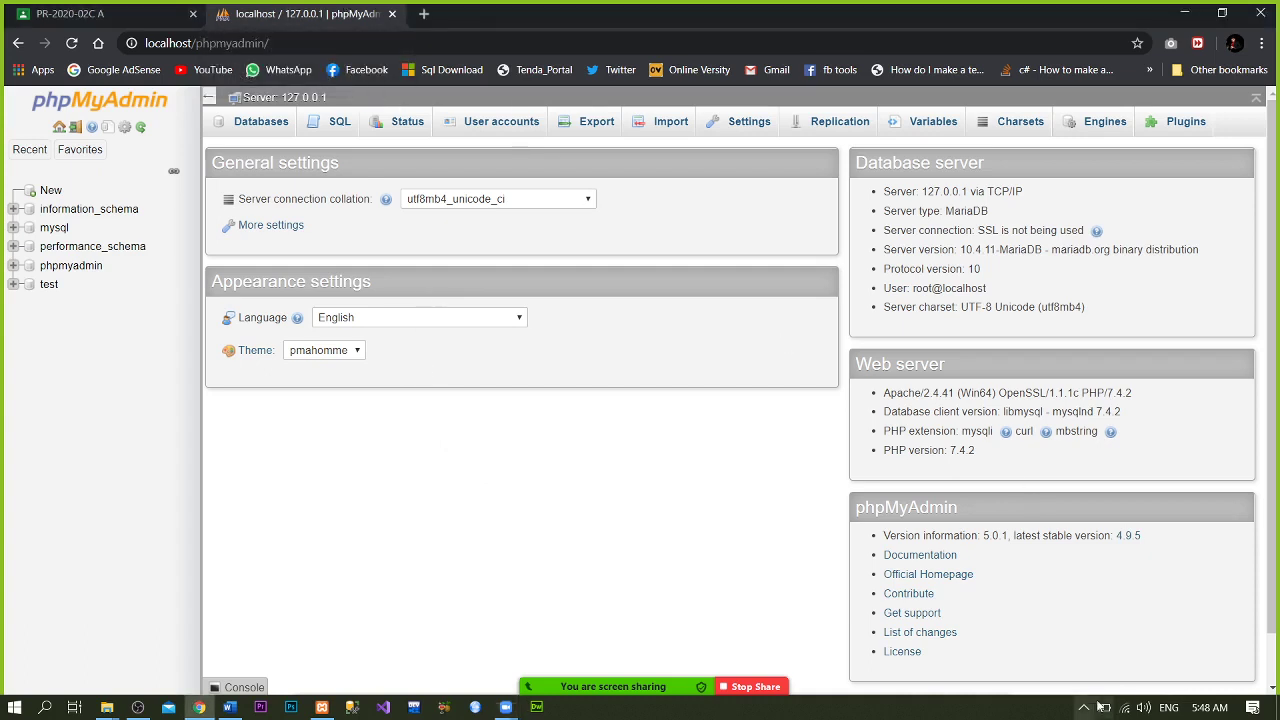
click(1129, 707)
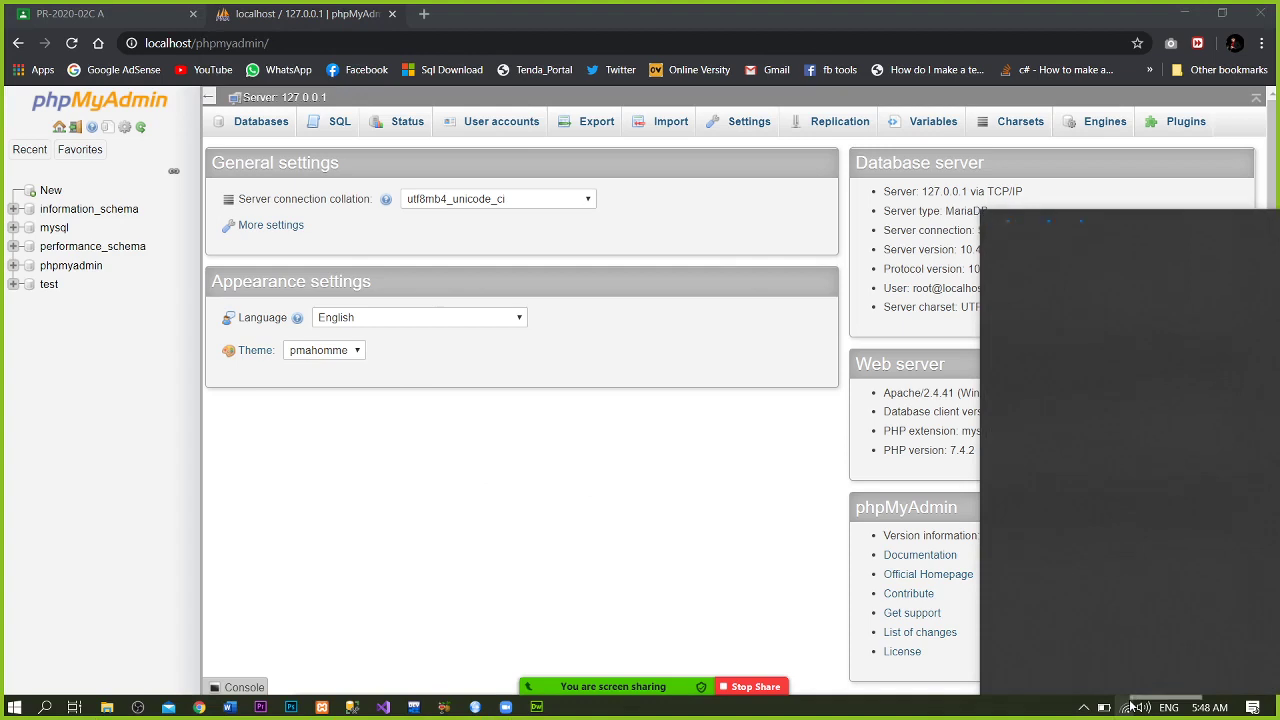
click(1129, 707)
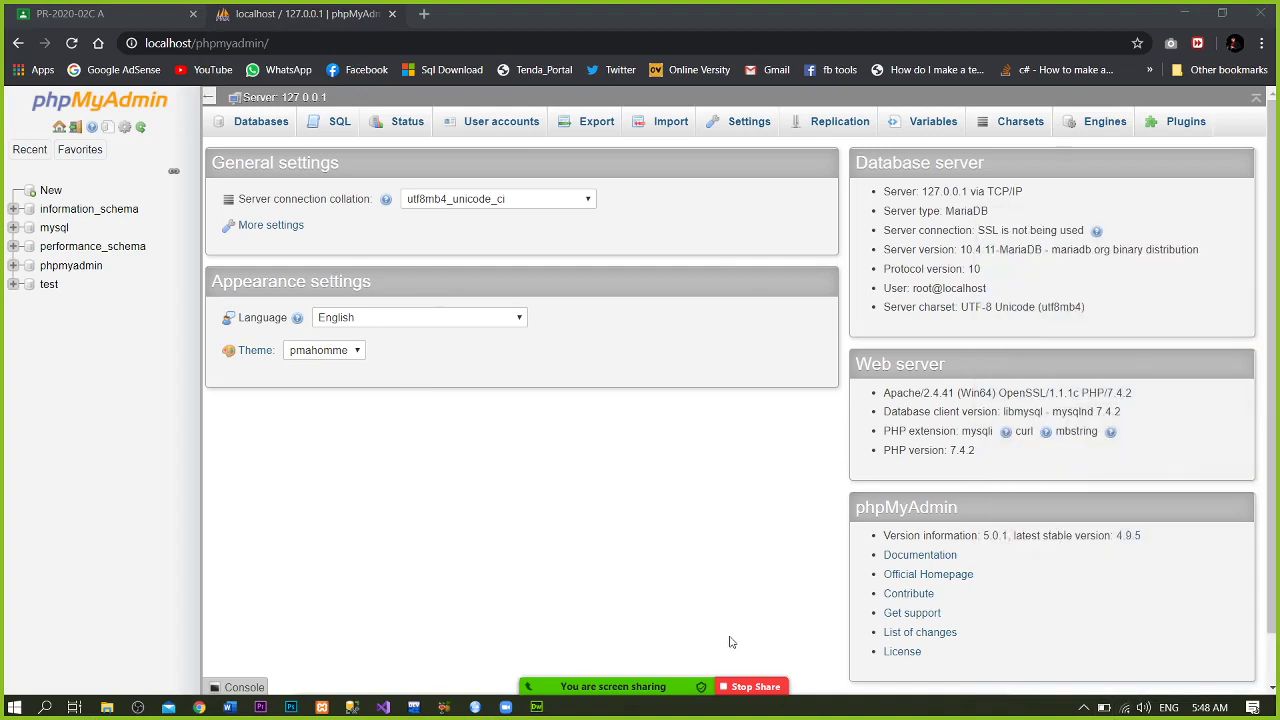
mouse_move(580, 670)
mouse_move(625, 670)
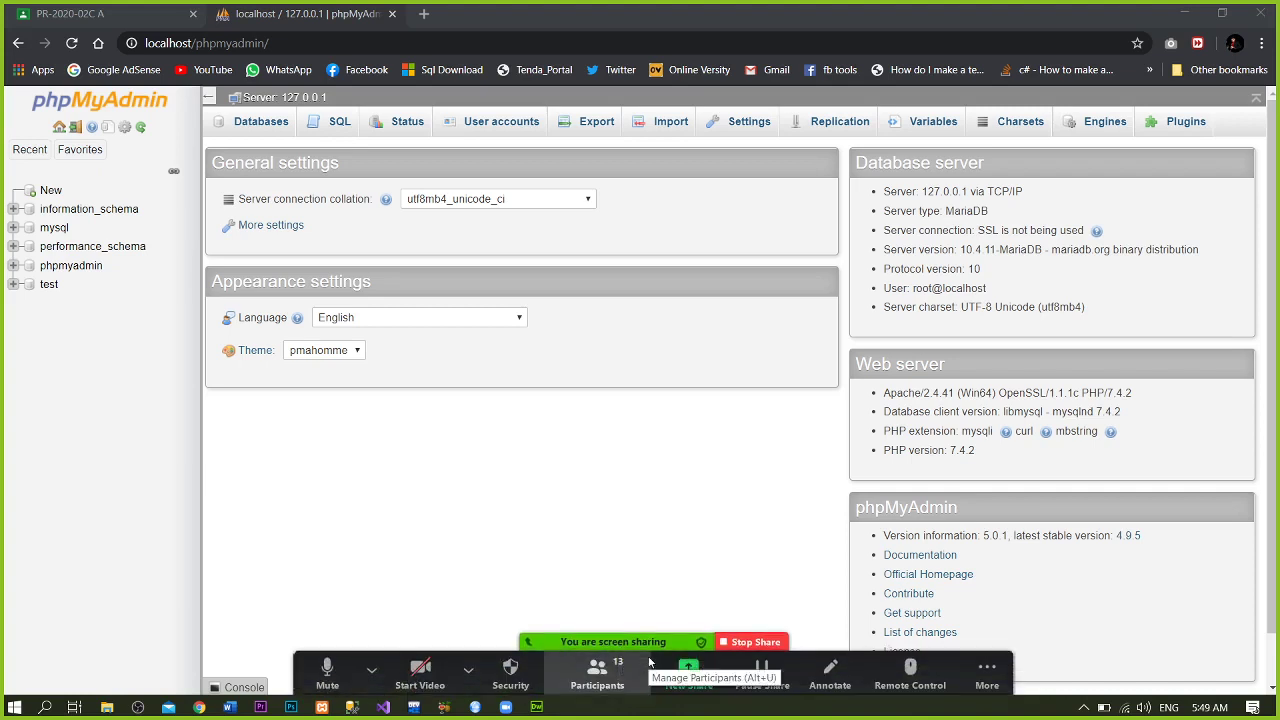
click(561, 402)
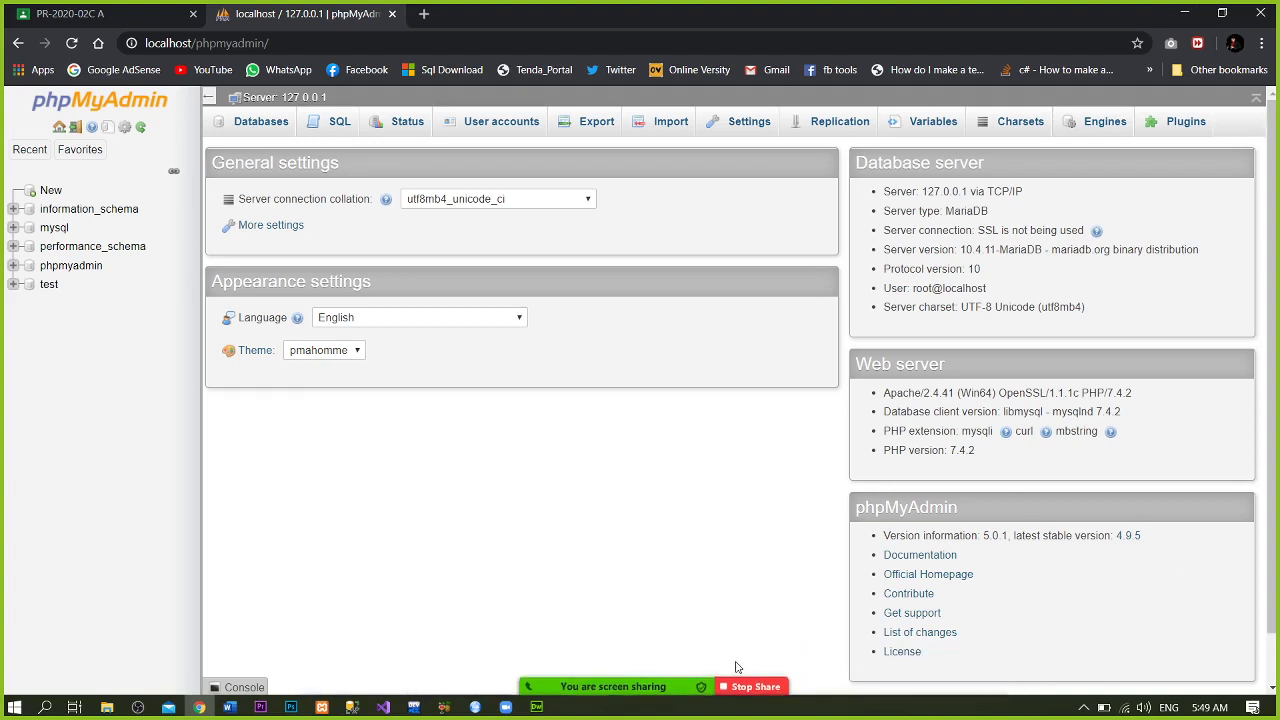
mouse_move(738, 667)
click(986, 668)
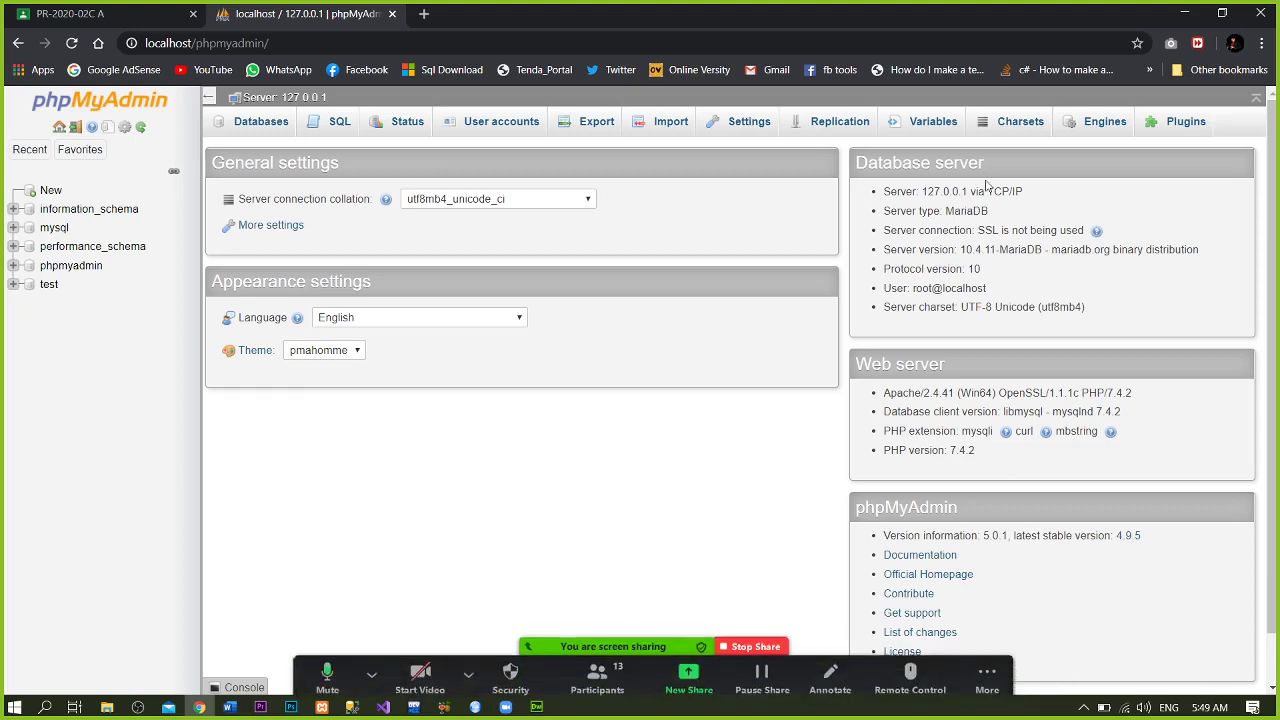
- Close the Zoom group chat window and bring back the browser showing phpMyAdmin
click(1185, 14)
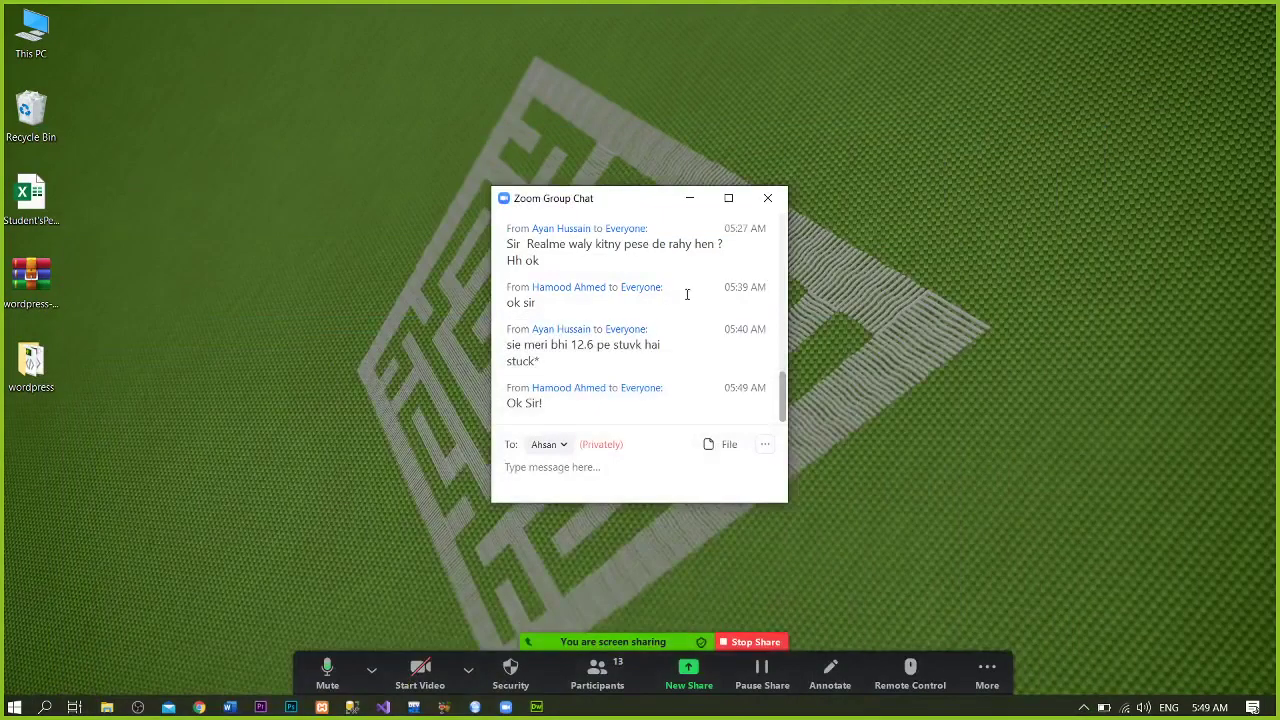
click(767, 198)
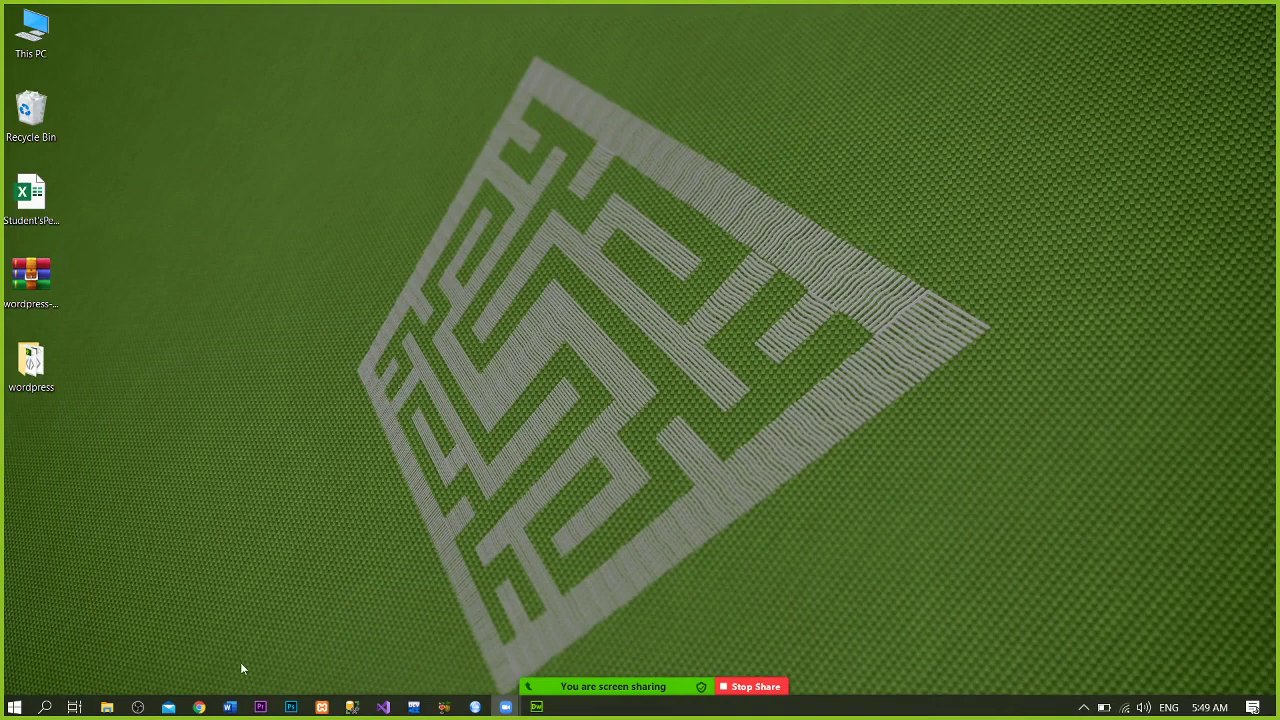
click(316, 706)
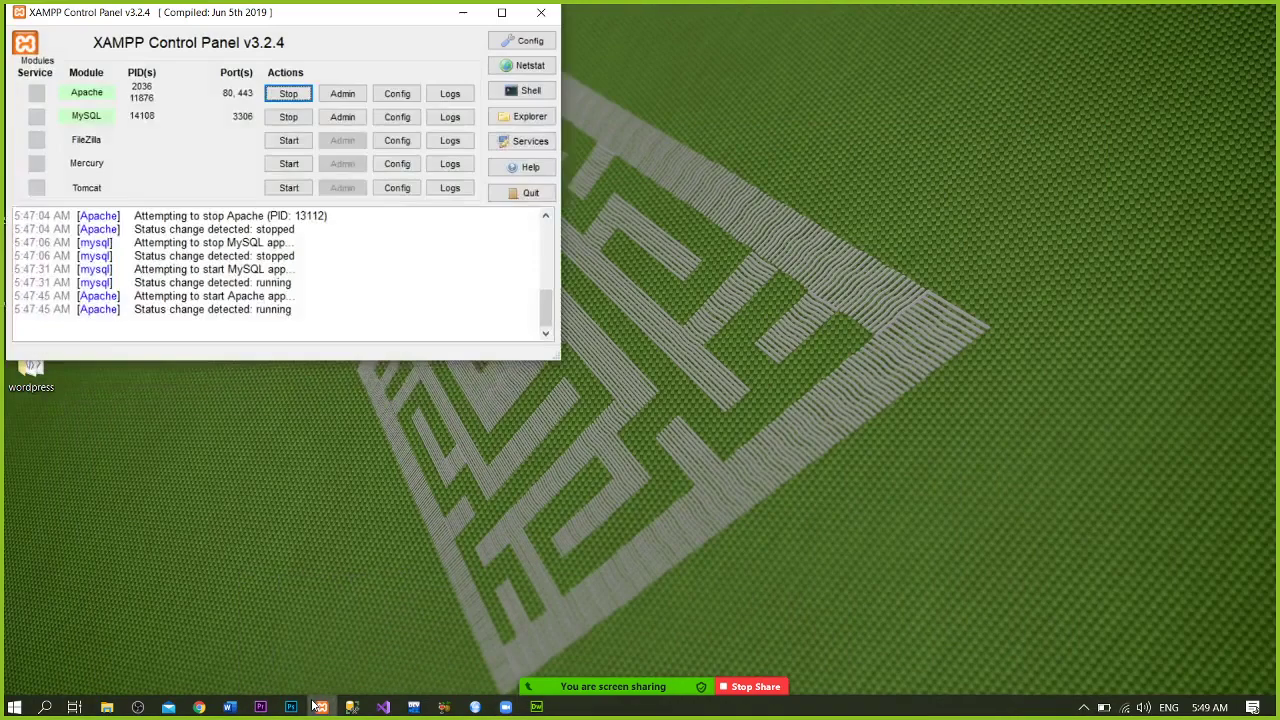
click(463, 12)
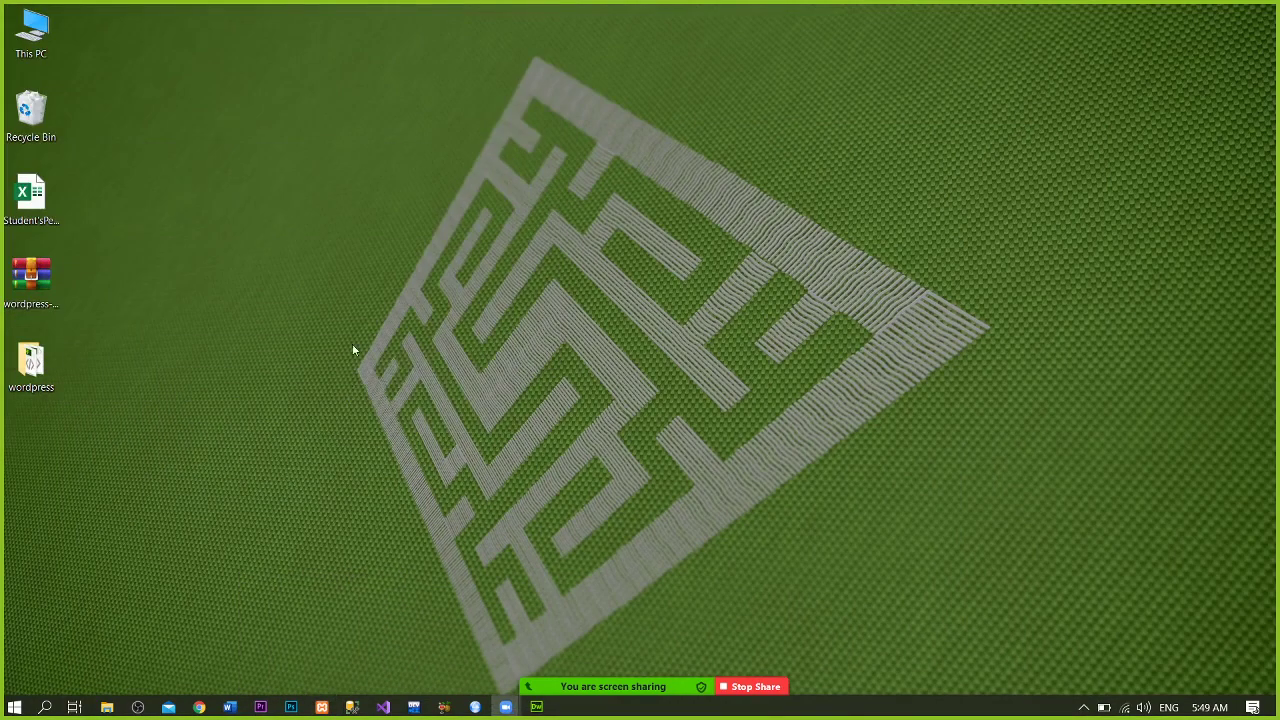
click(199, 707)
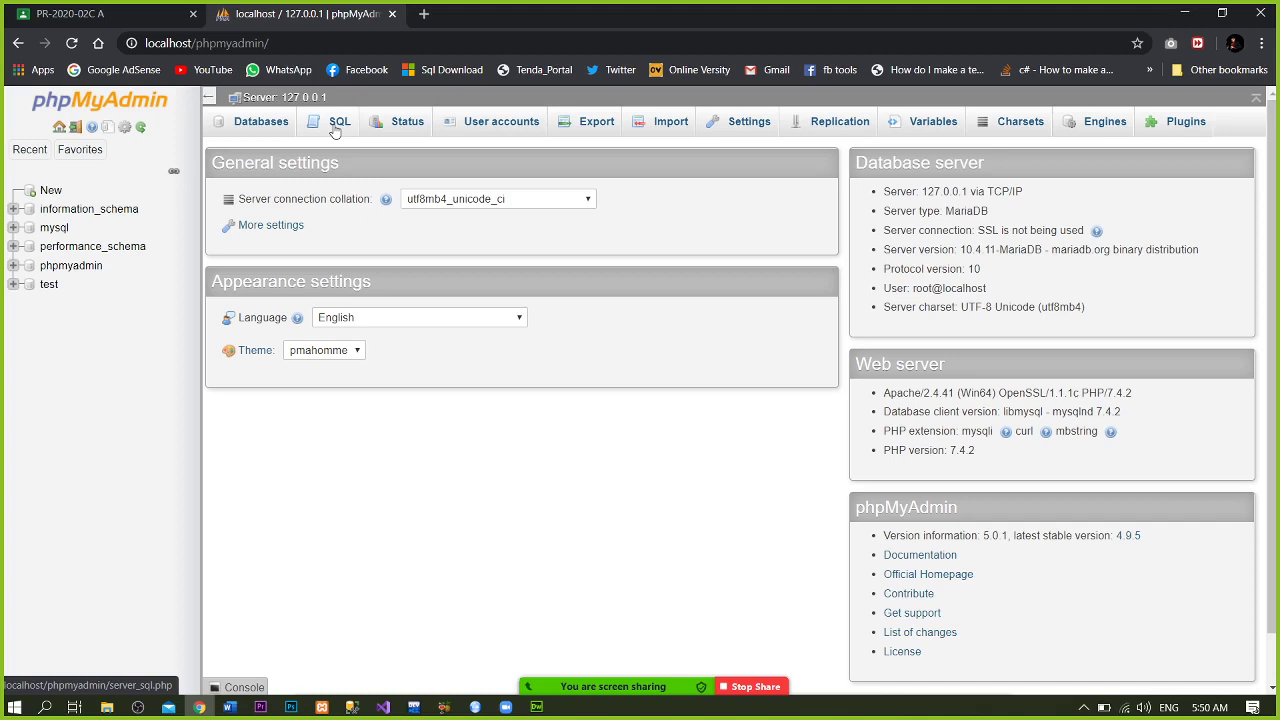
- Create an empty database named 'look' from the Databases page
click(262, 121)
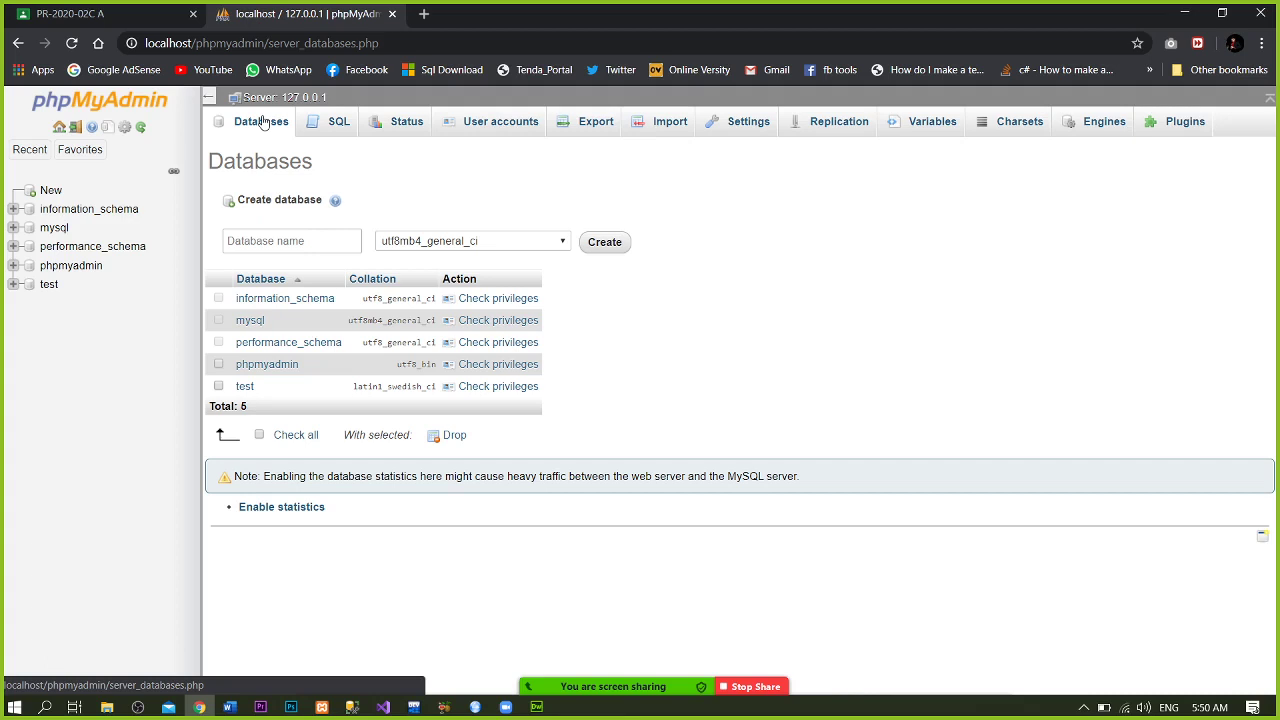
click(311, 238)
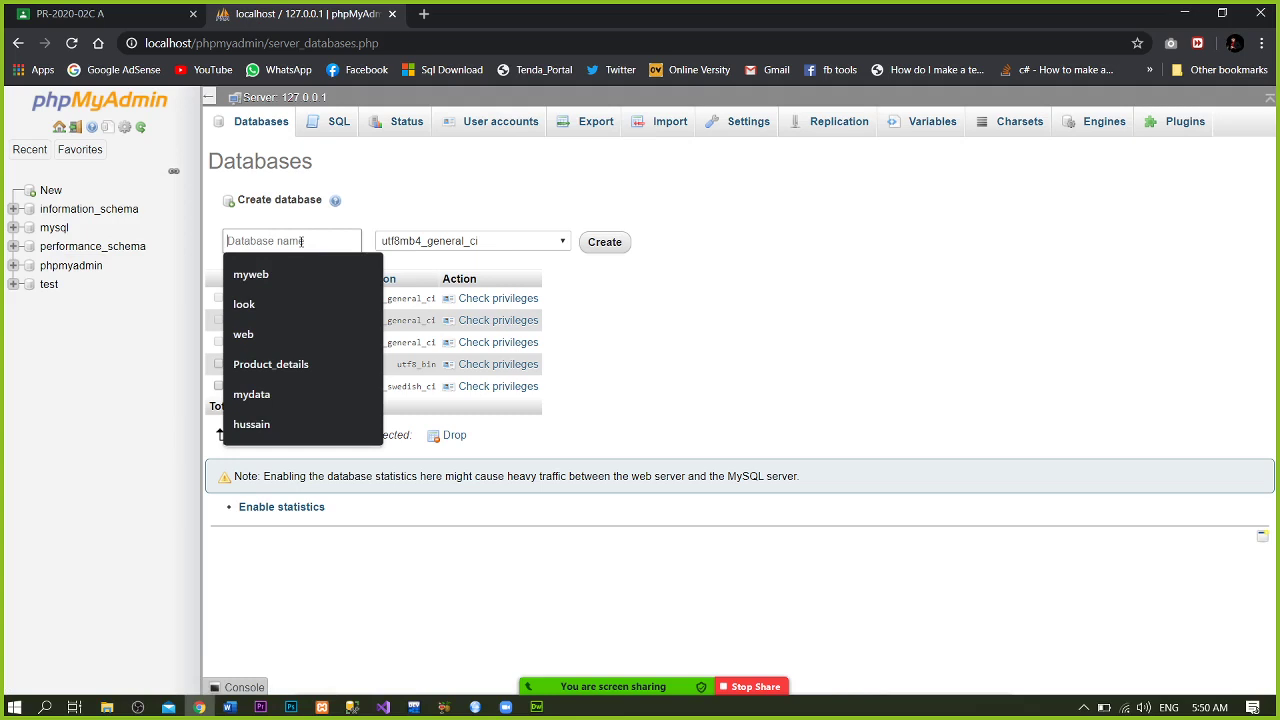
text(l)
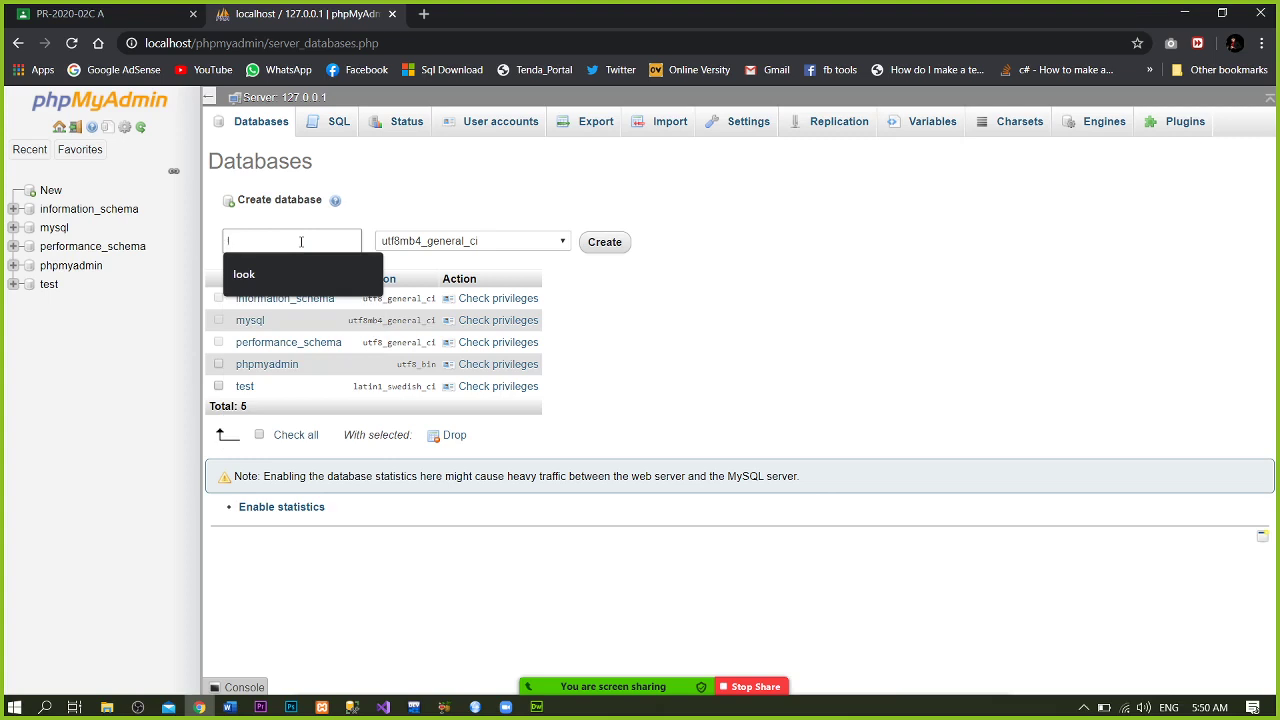
text(ook)
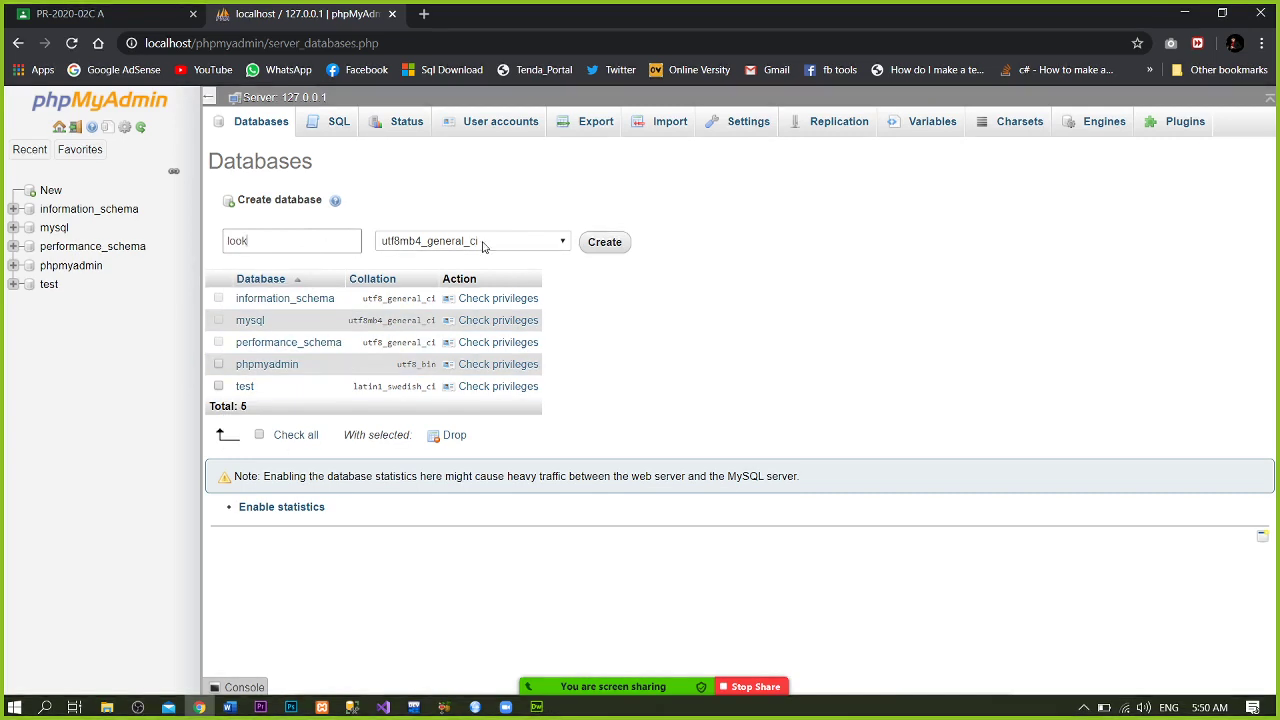
click(618, 244)
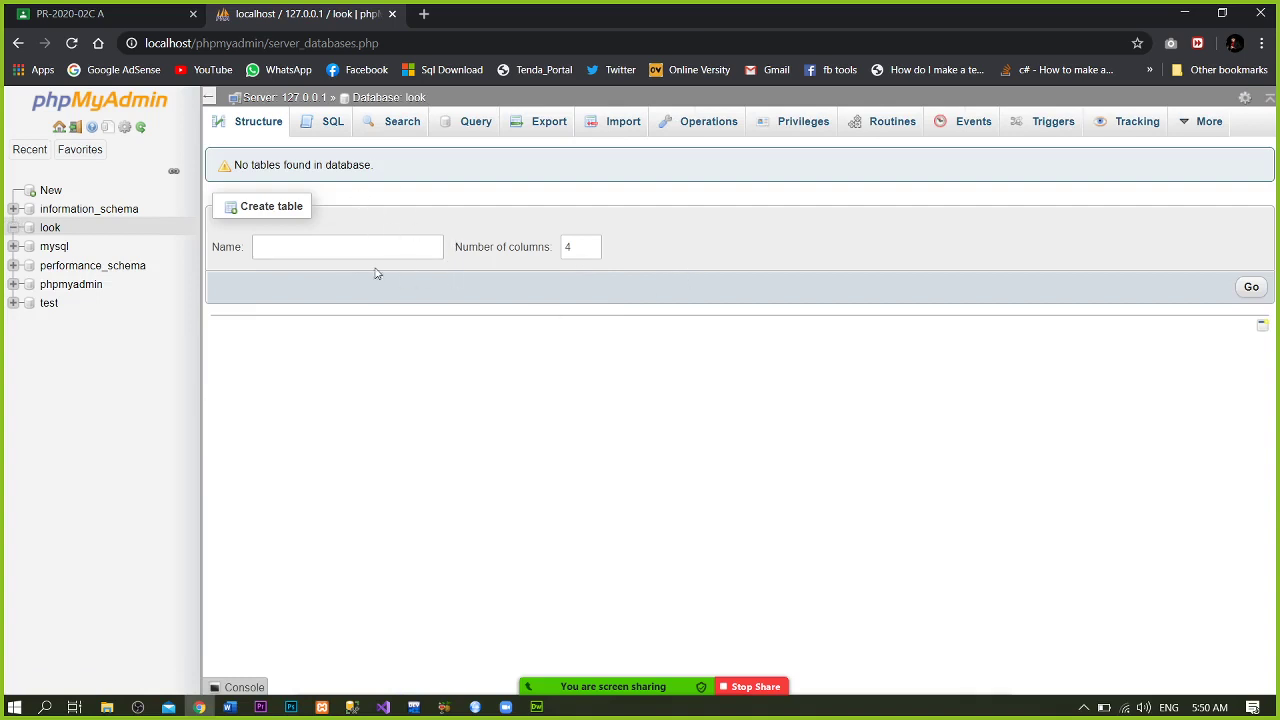
click(401, 41)
- Change the address to localhost/look and load the WordPress setup
click(401, 41)
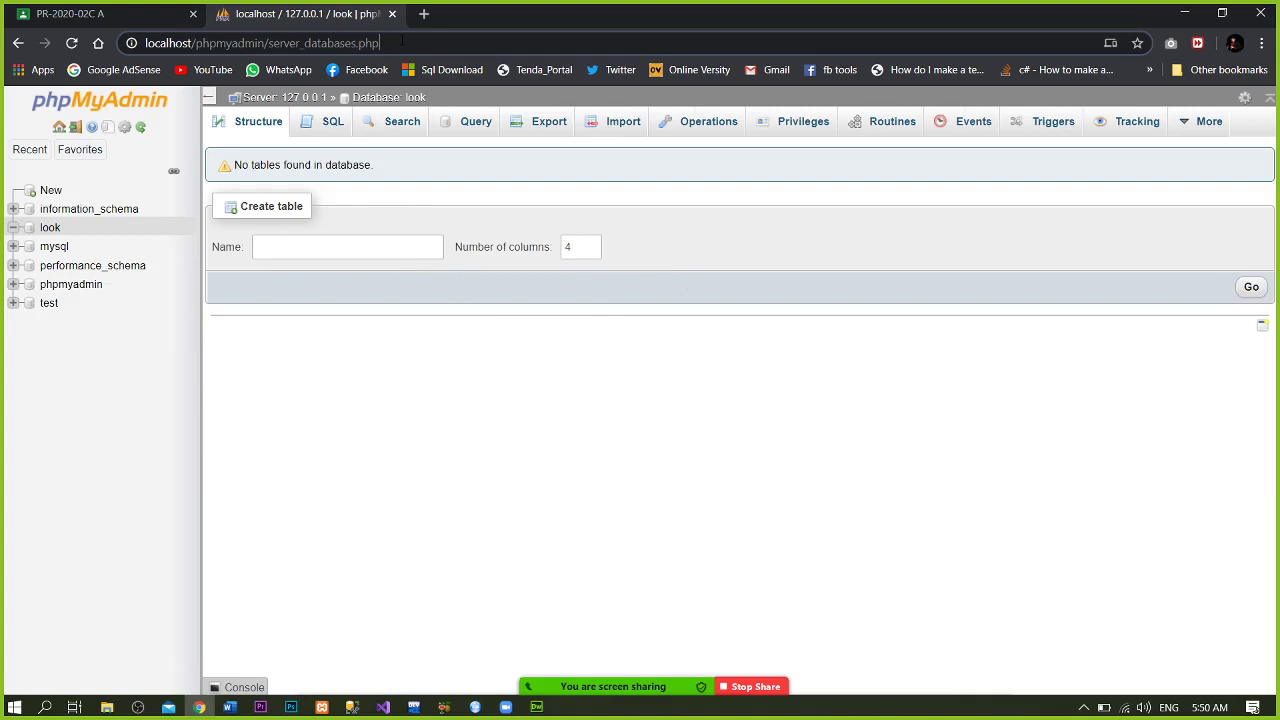
key(BackSpace)
key(BackSpace)
key(BackSpace)
key(BackSpace)
key(BackSpace)
key(BackSpace)
key(BackSpace)
key(BackSpace)
key(BackSpace)
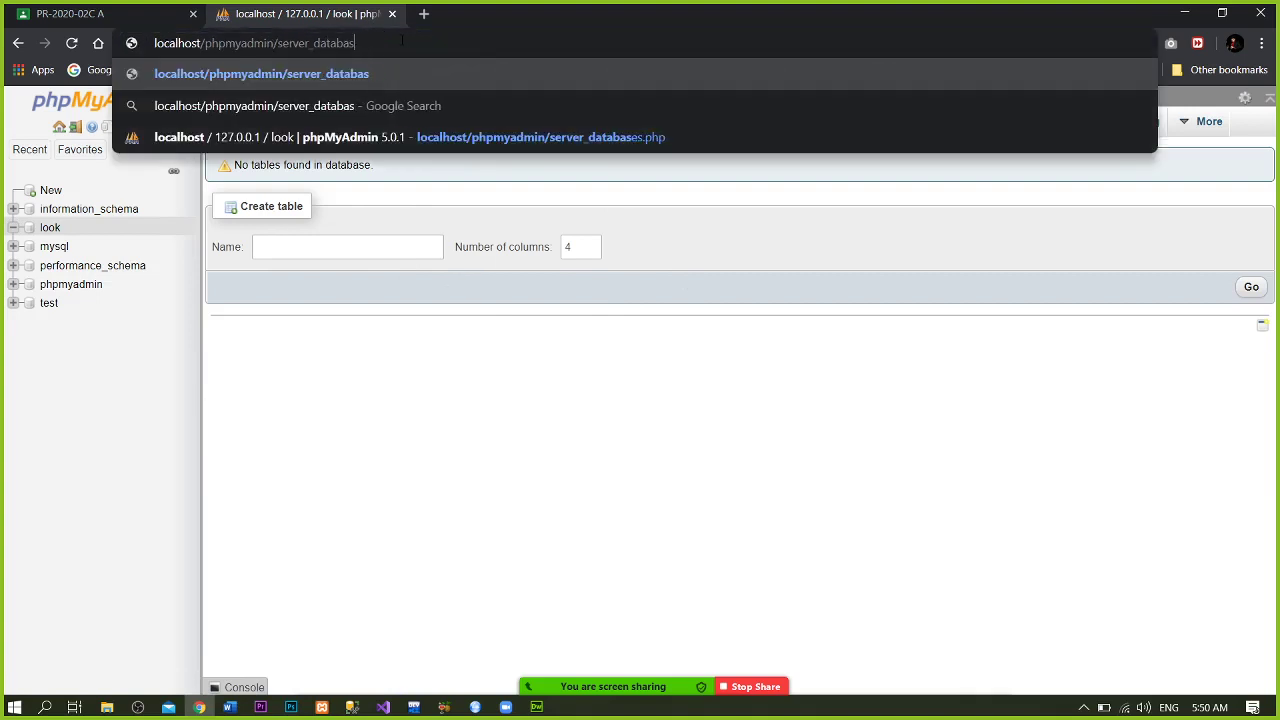
key(BackSpace)
key(BackSpace)
key(BackSpace)
key(BackSpace)
key(BackSpace)
key(BackSpace)
key(BackSpace)
key(BackSpace)
key(BackSpace)
key(BackSpace)
key(BackSpace)
key(BackSpace)
key(BackSpace)
key(BackSpace)
key(BackSpace)
key(BackSpace)
key(BackSpace)
key(BackSpace)
key(BackSpace)
key(BackSpace)
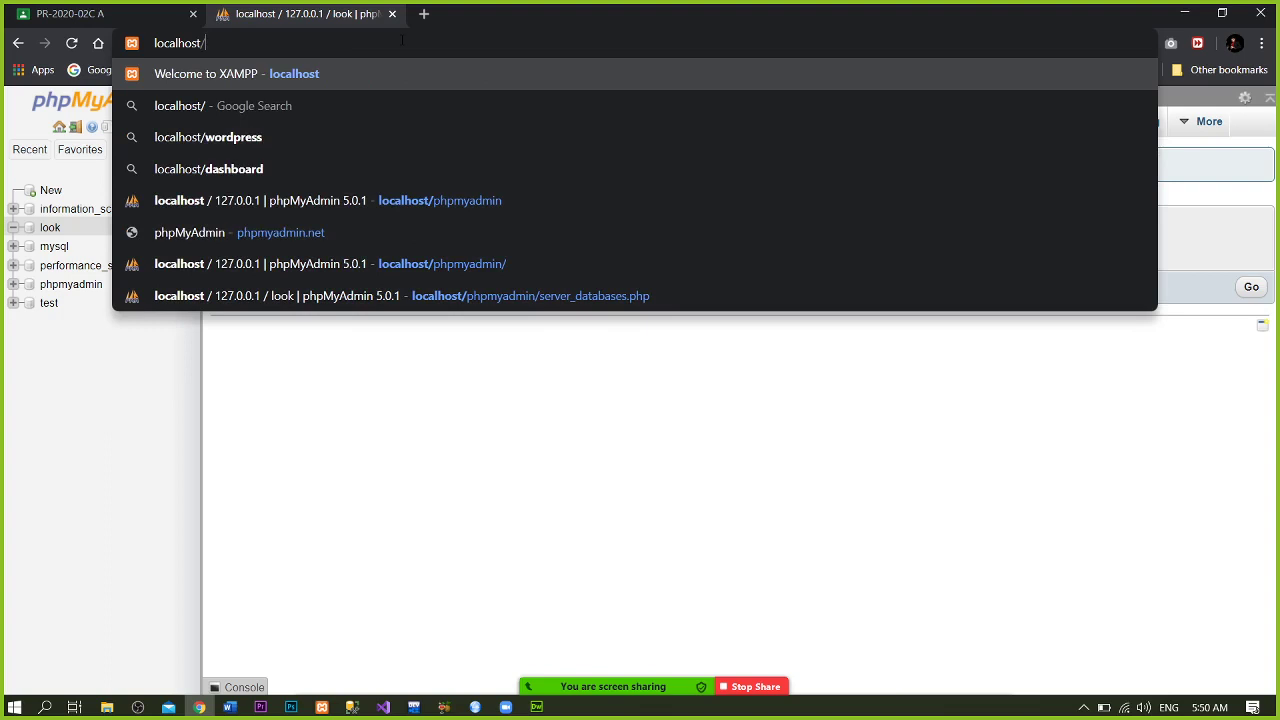
text(look)
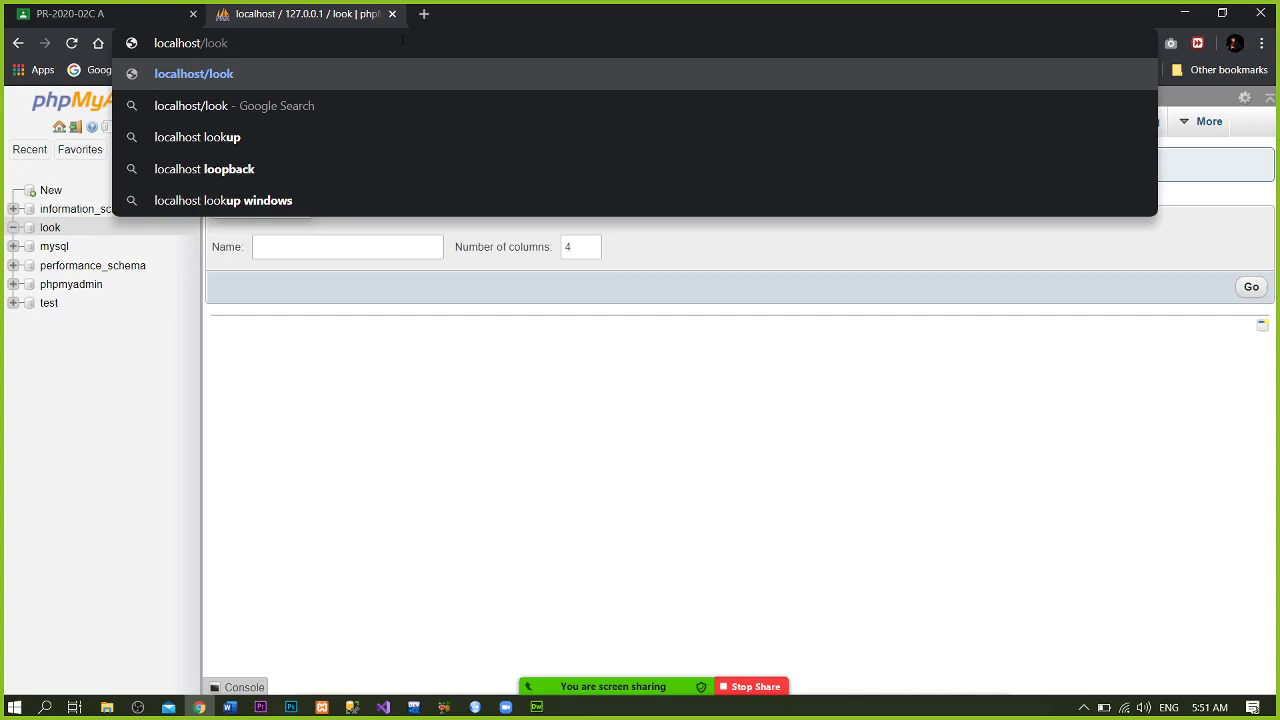
key(Return)
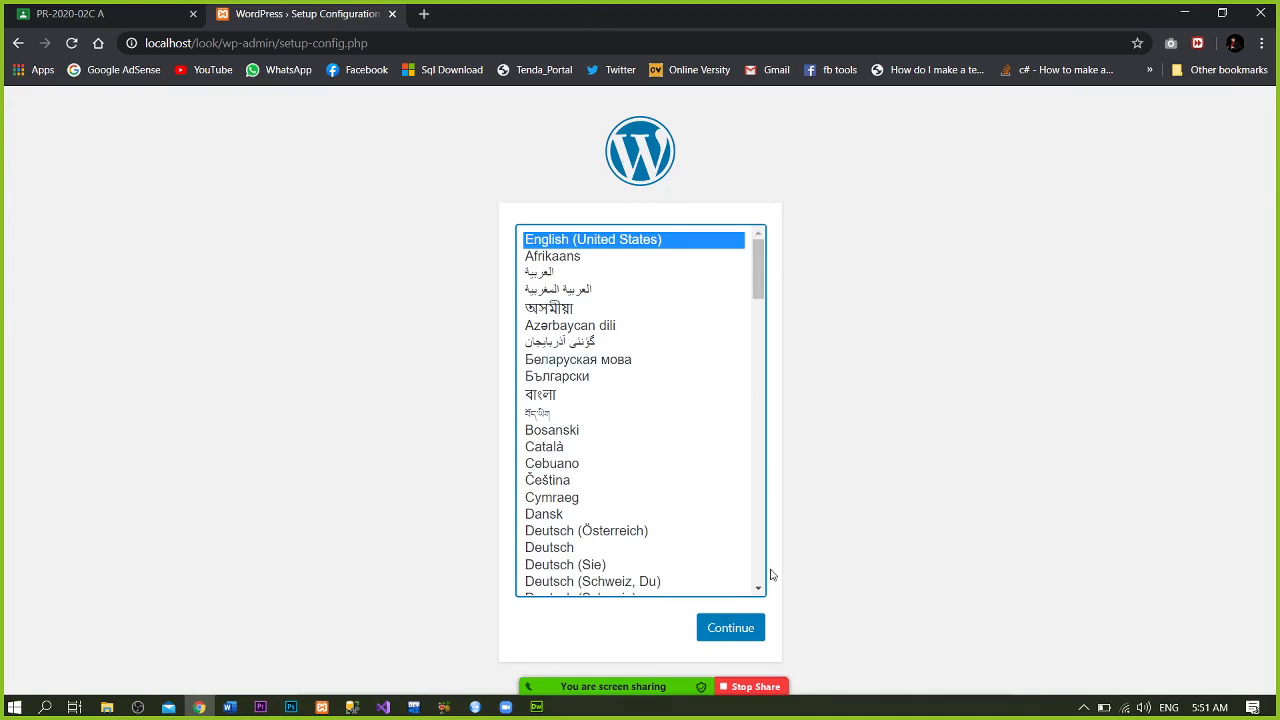
- Continue in English (United States), entering database name look, username root and a blank password
click(741, 626)
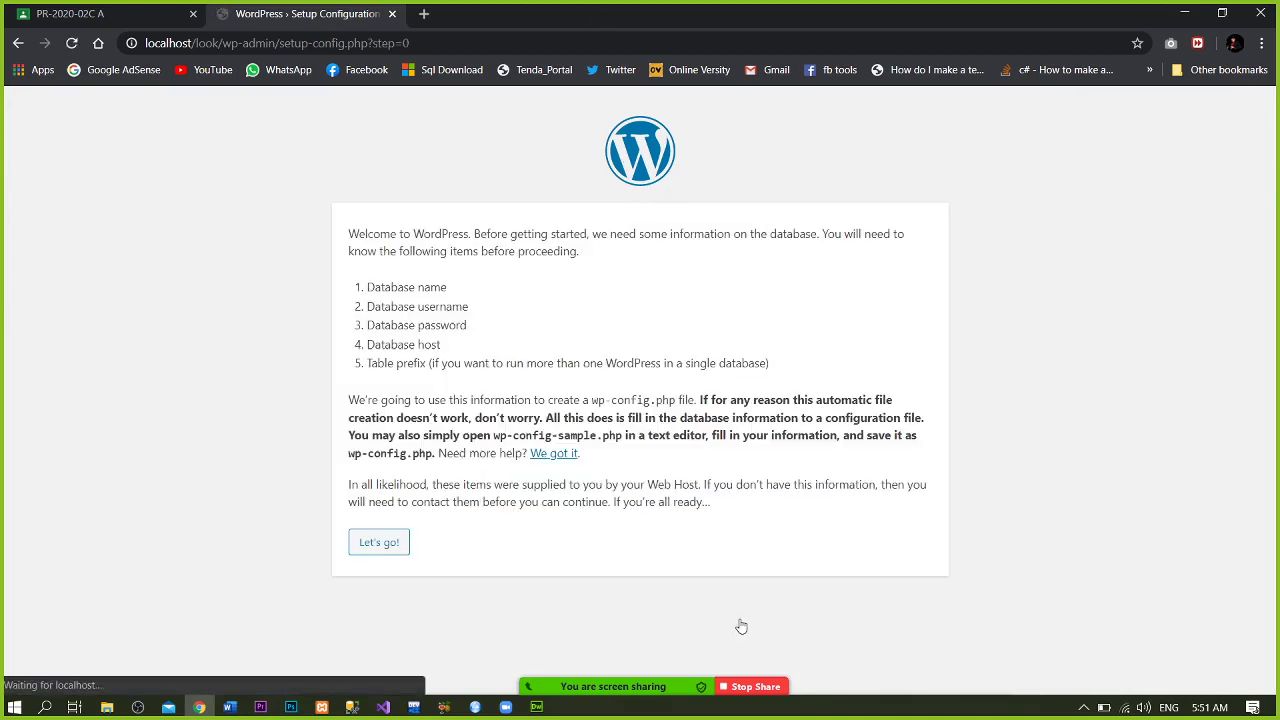
click(387, 542)
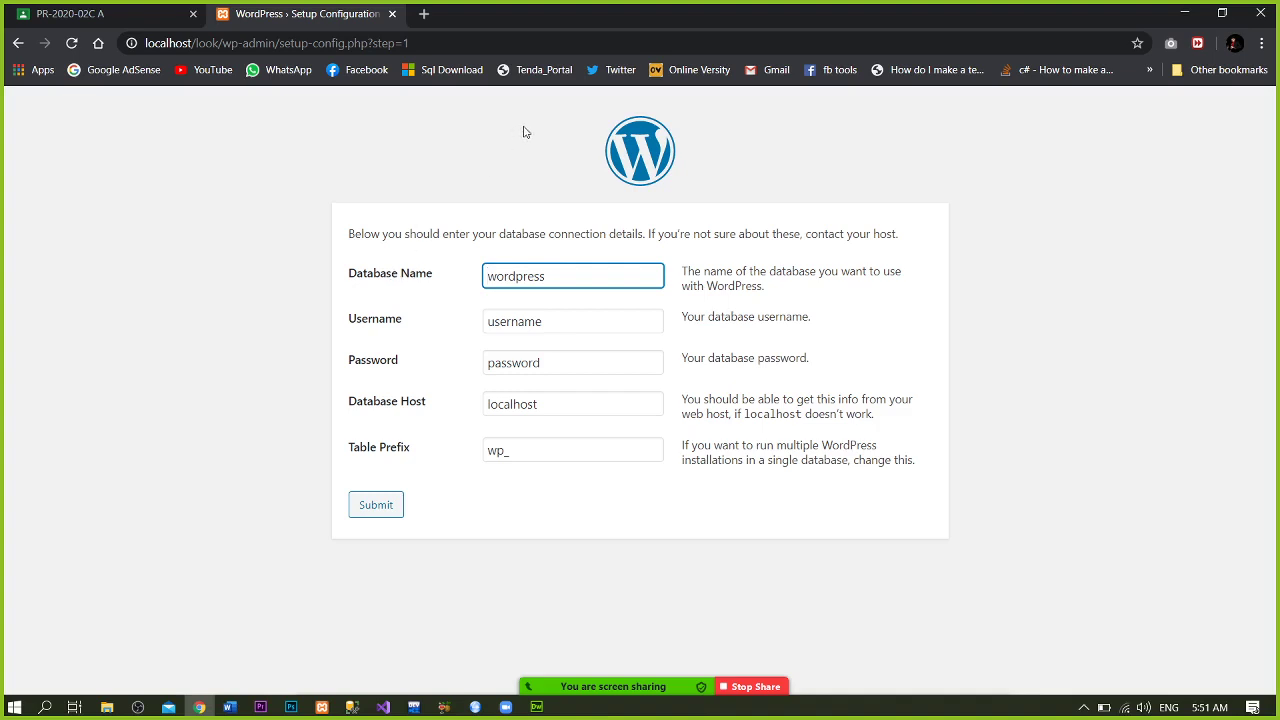
double_click(564, 278)
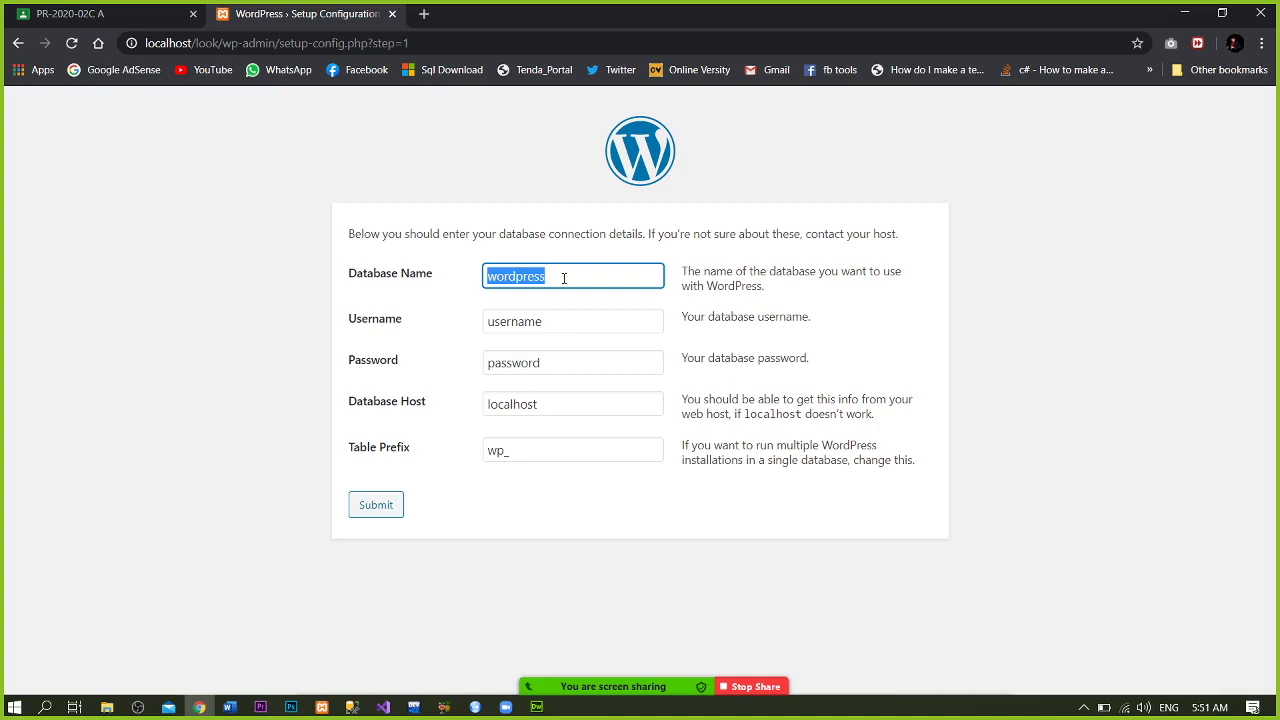
text(look)
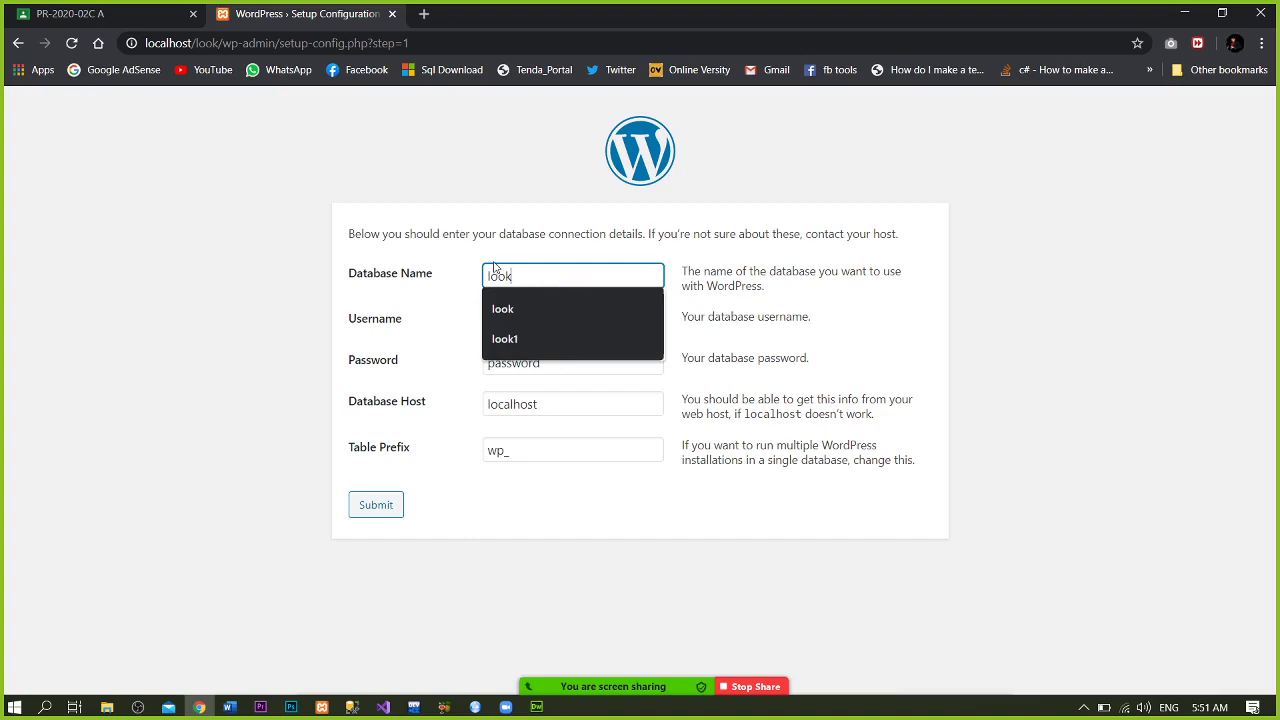
click(296, 325)
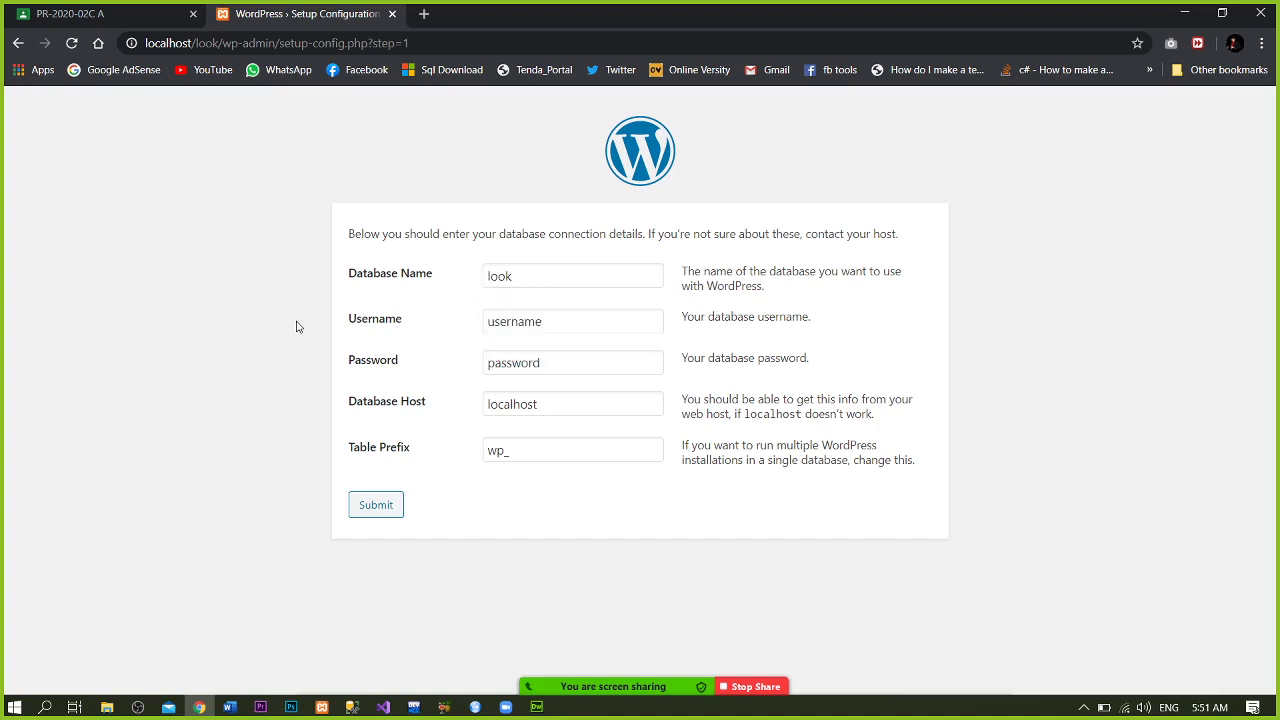
double_click(510, 322)
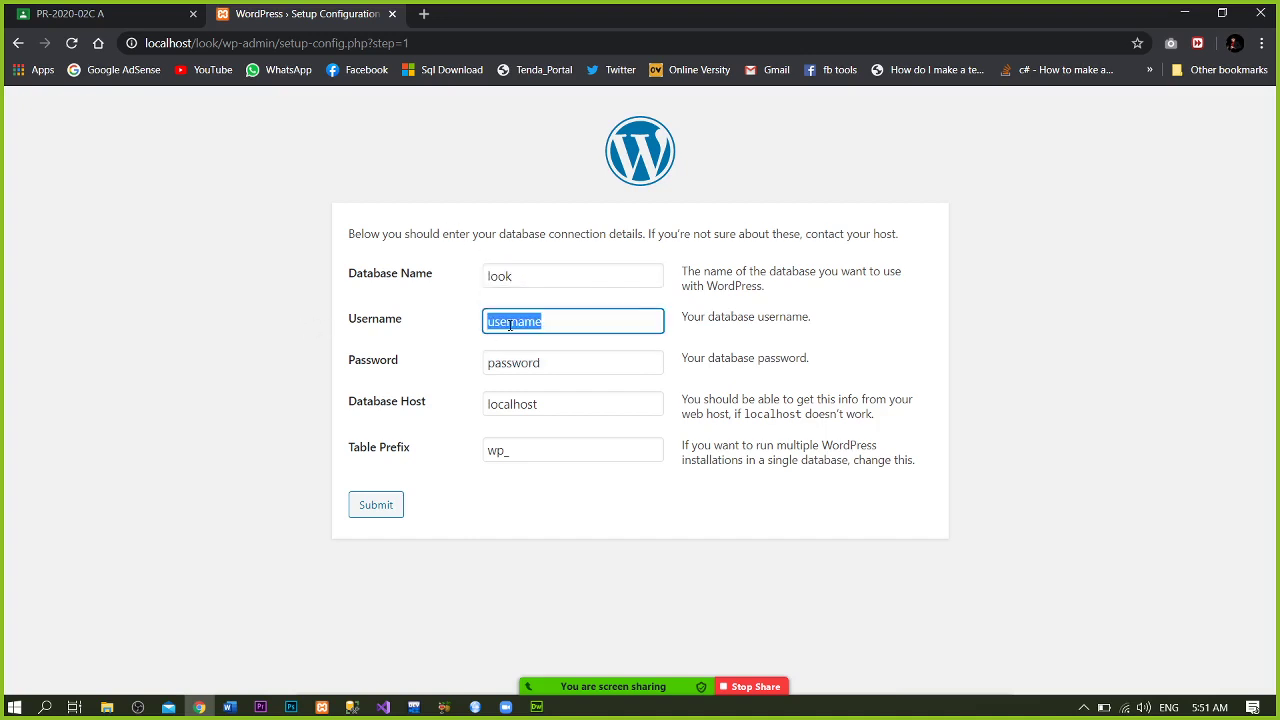
text(root)
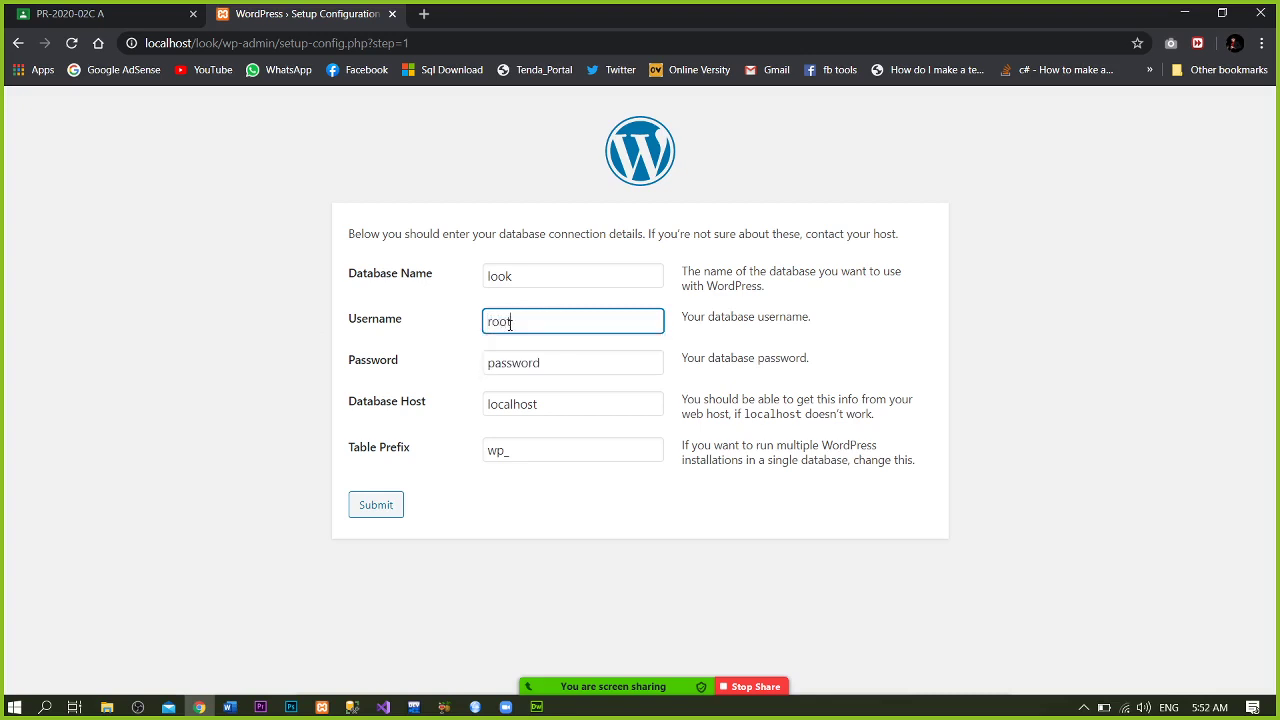
double_click(548, 362)
key(BackSpace)
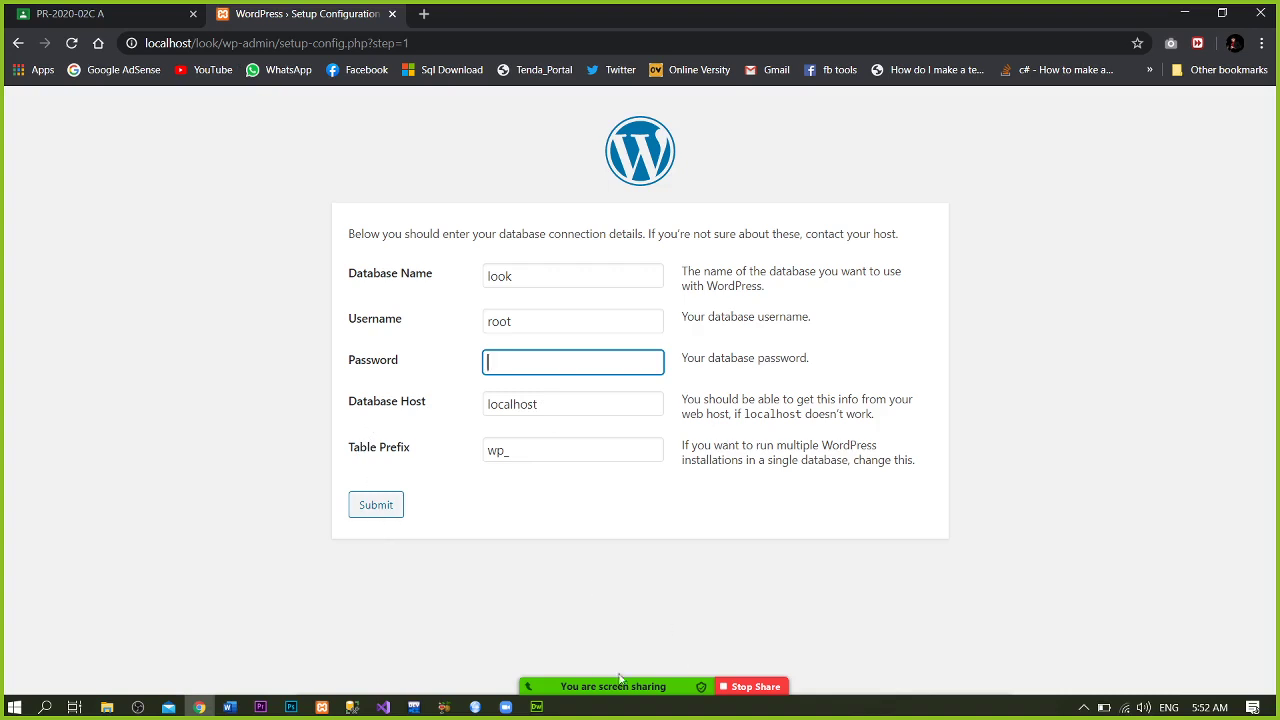
mouse_move(593, 672)
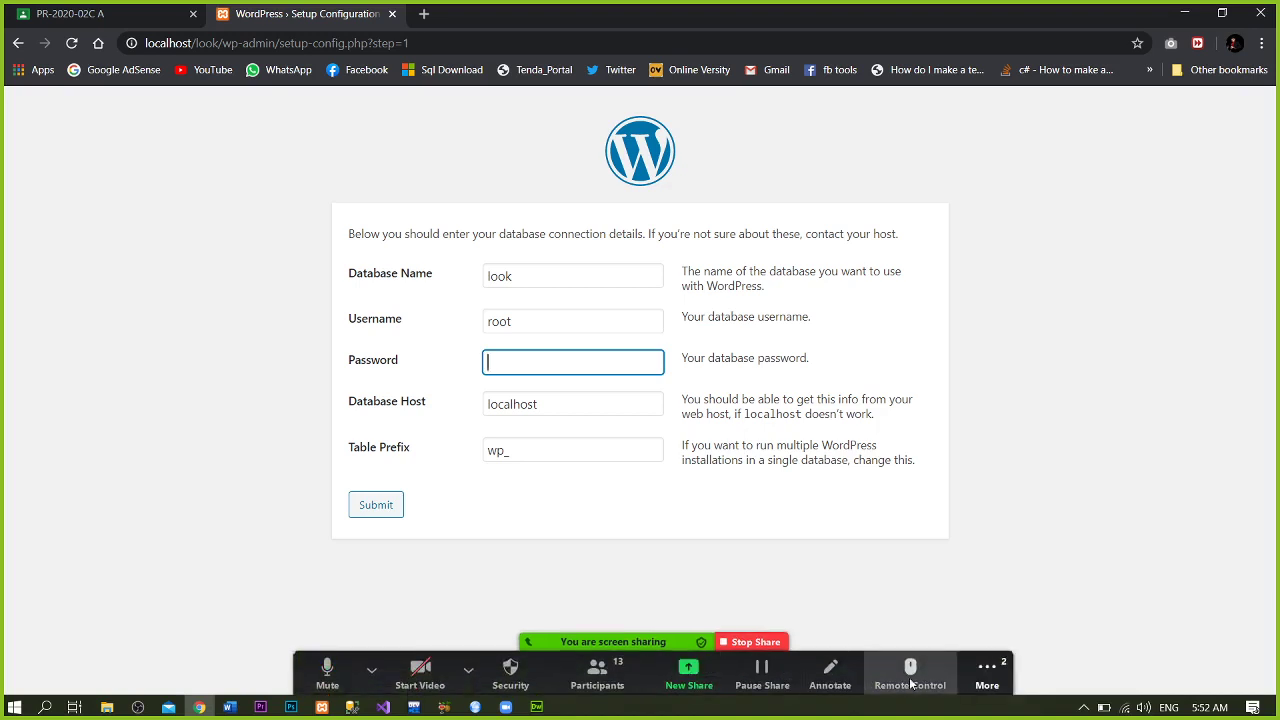
- Open and then close the Zoom meeting group chat, returning to the WordPress setup page
click(987, 675)
click(1023, 466)
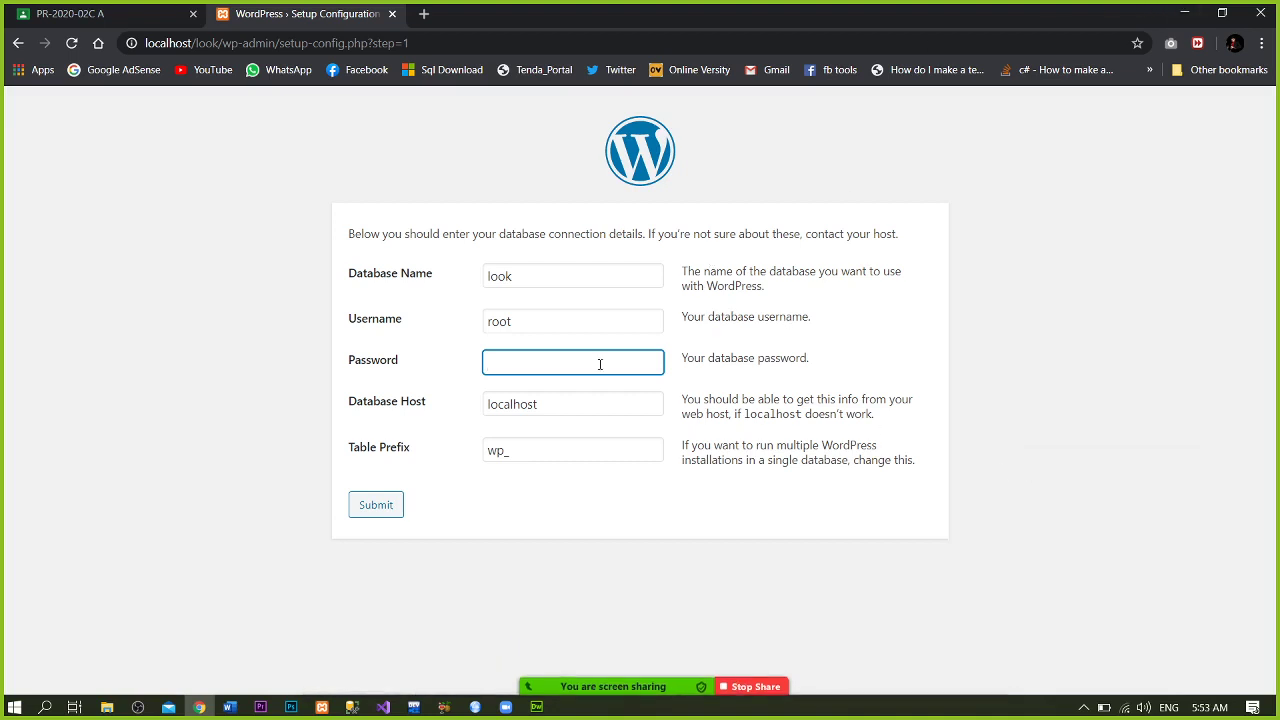
click(1182, 8)
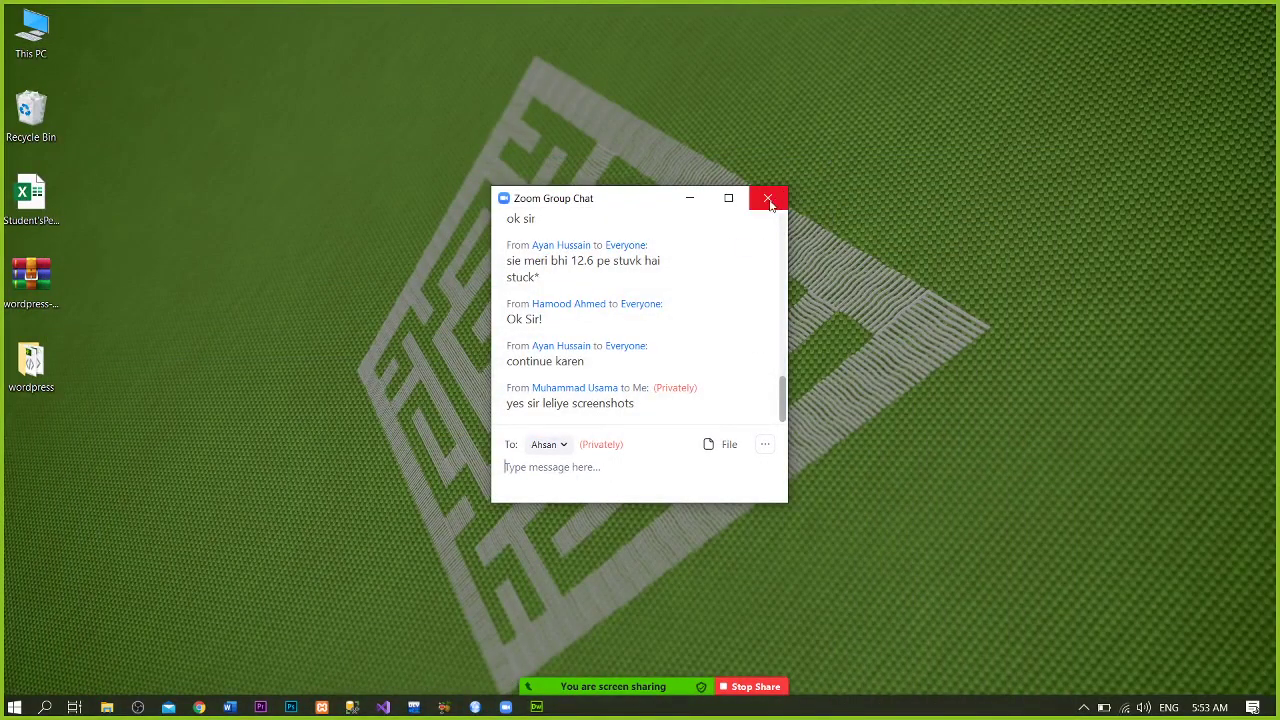
click(768, 199)
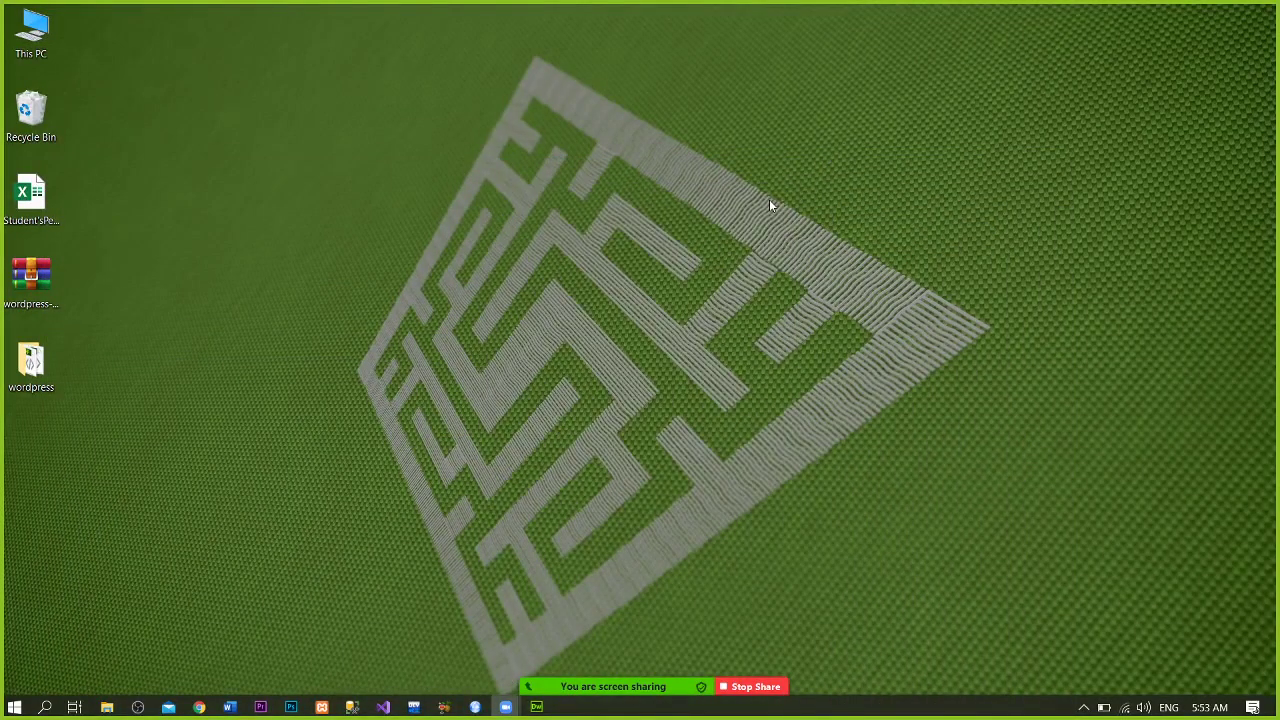
click(200, 708)
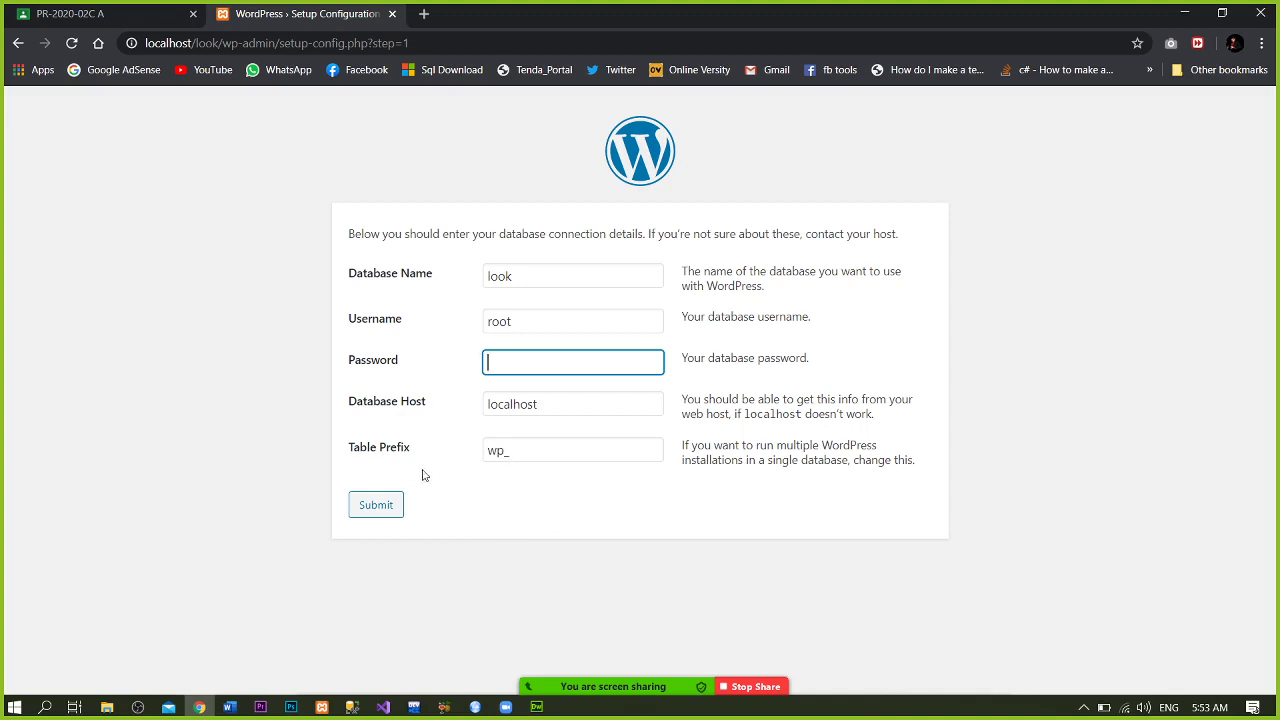
- Submit the database details and run the WordPress installation
click(356, 509)
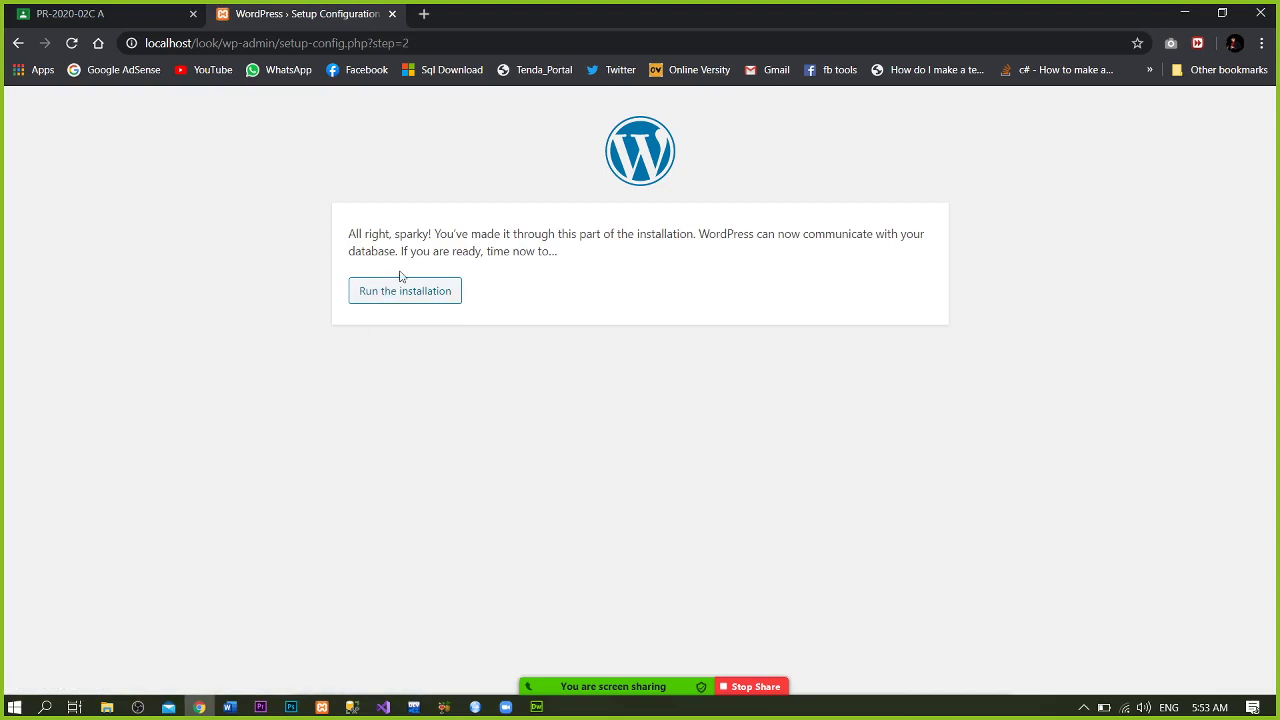
click(410, 298)
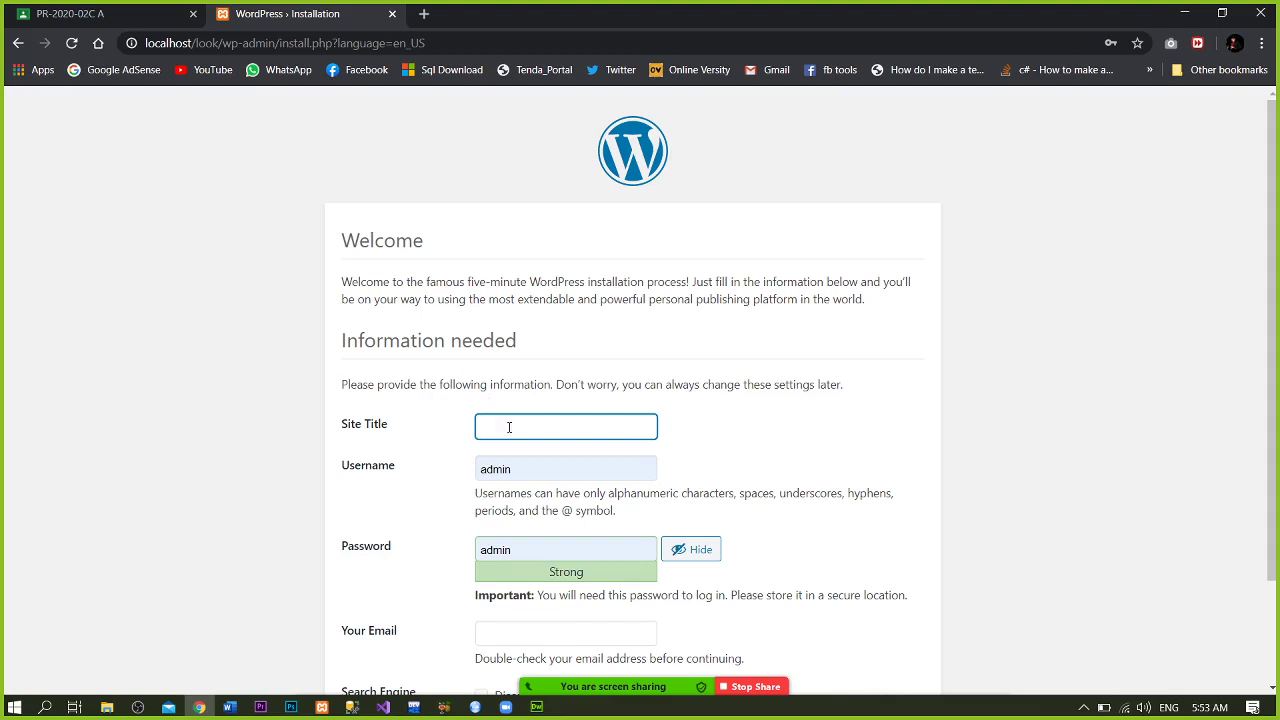
- Set the site title to MyWeb and the username to admin
click(509, 427)
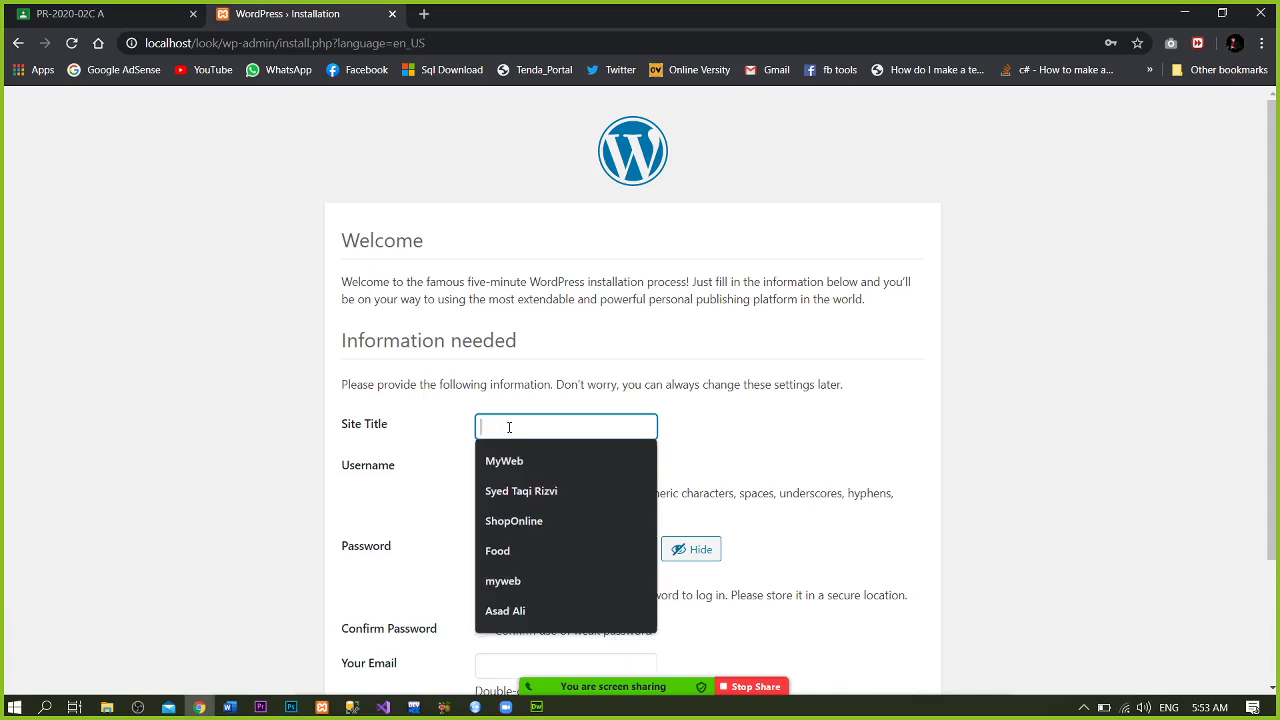
key(Down)
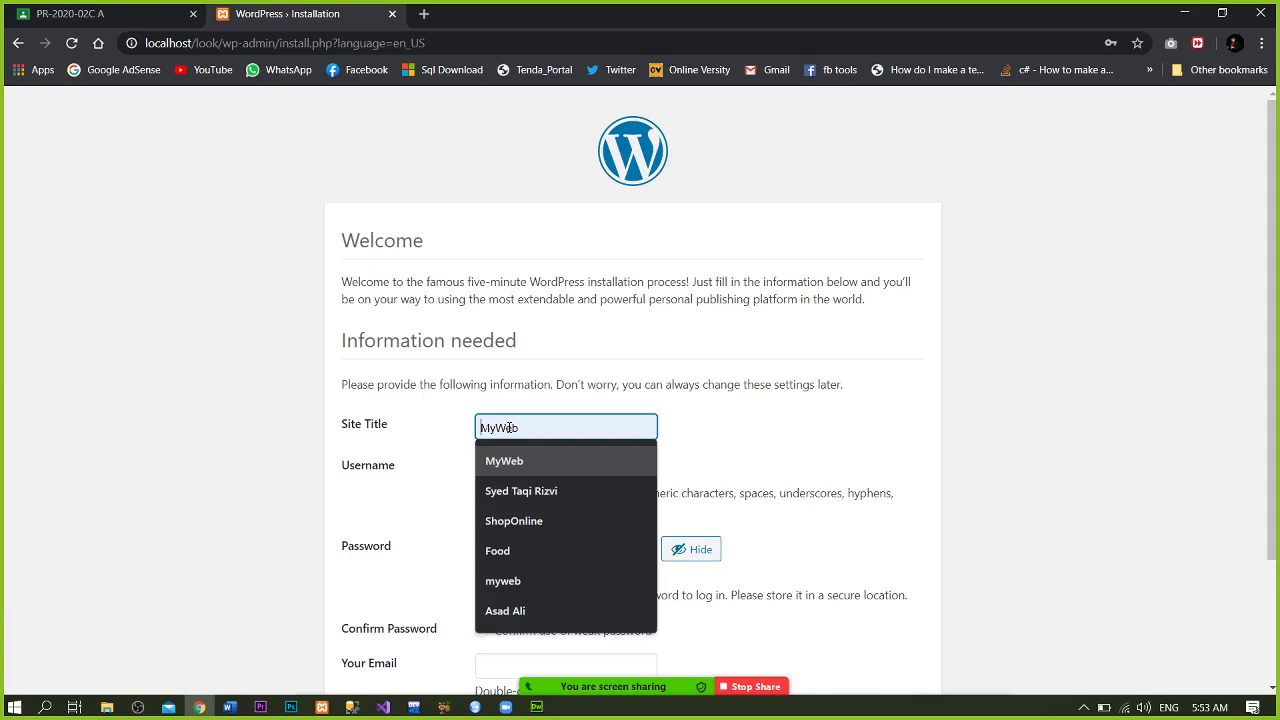
key(Return)
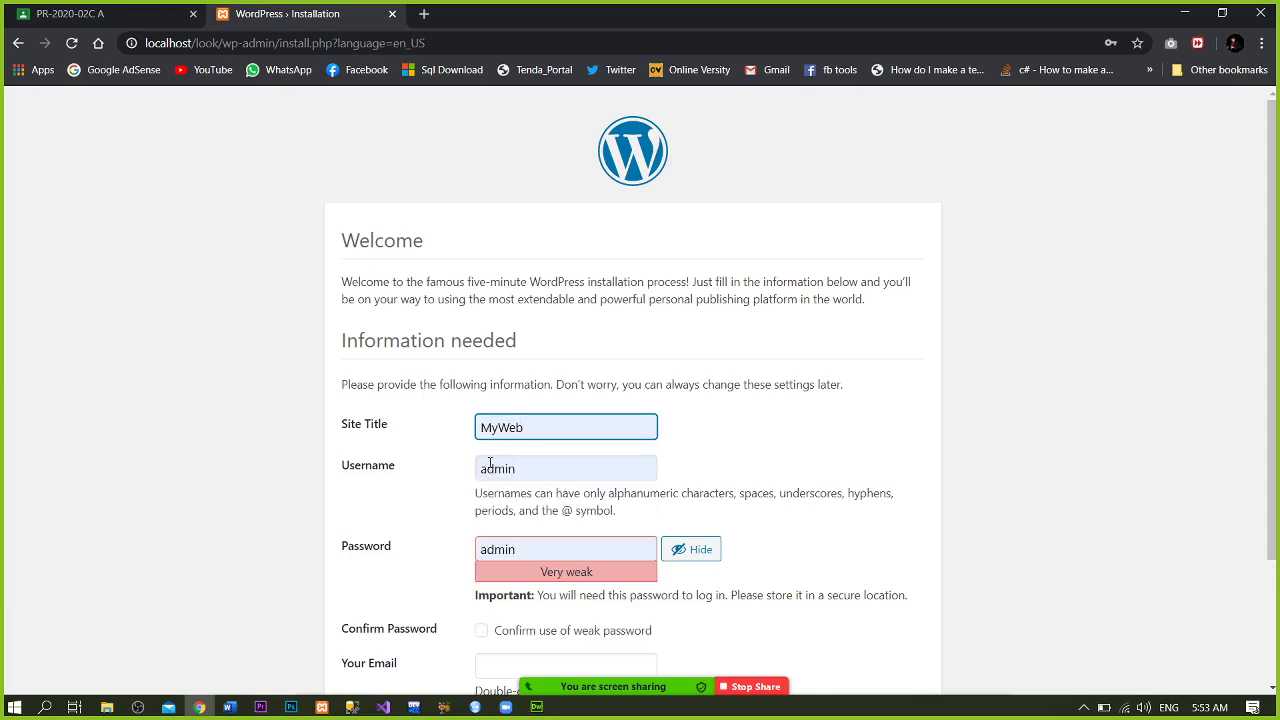
double_click(542, 470)
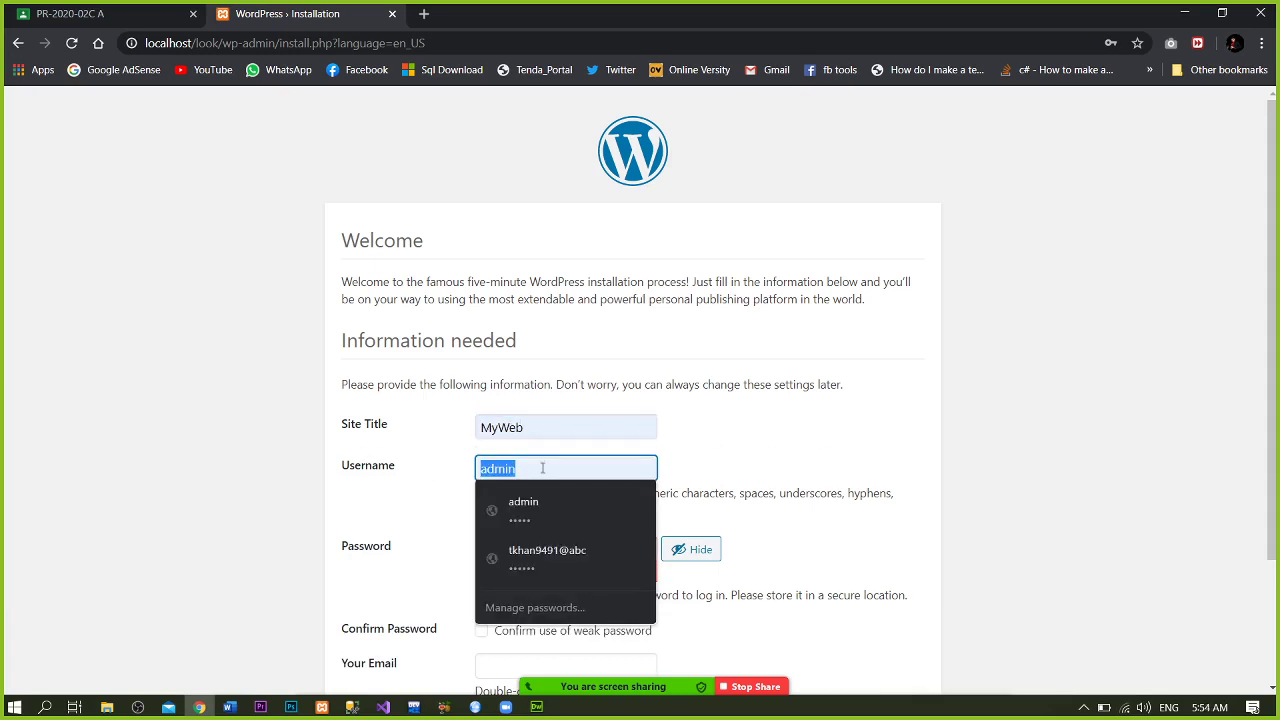
text(admin)
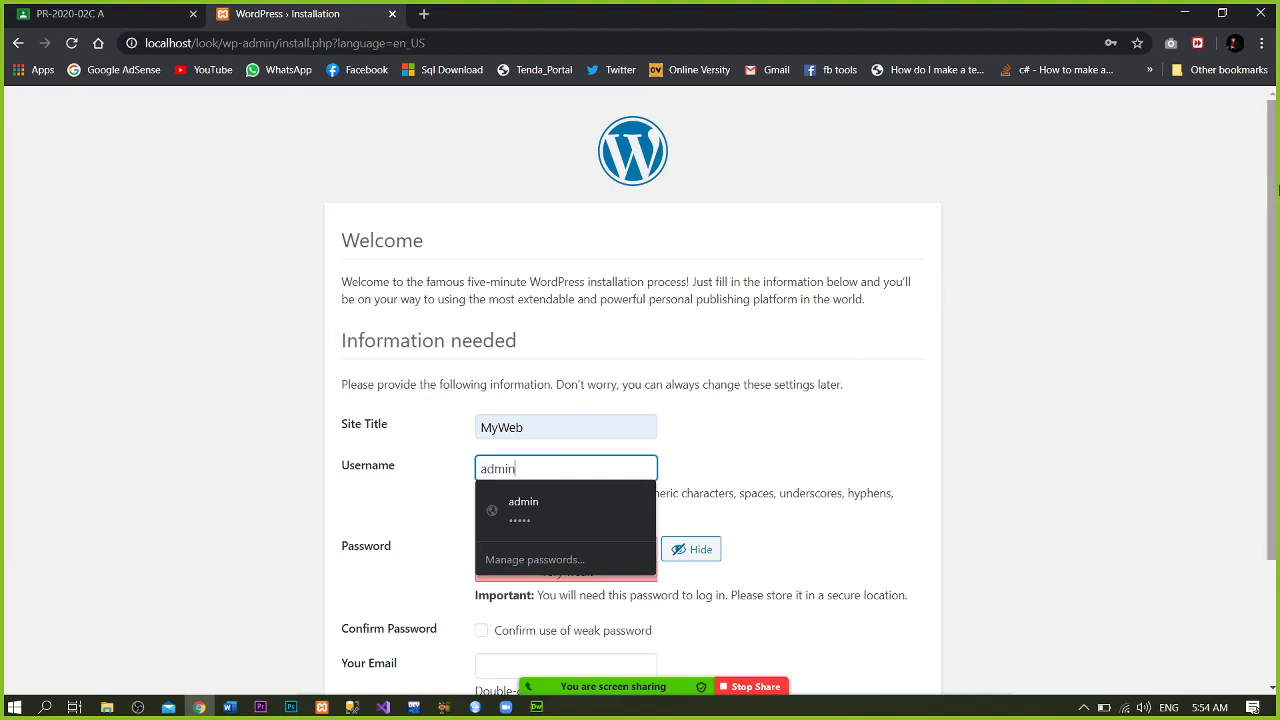
drag(1274, 190, 1274, 246)
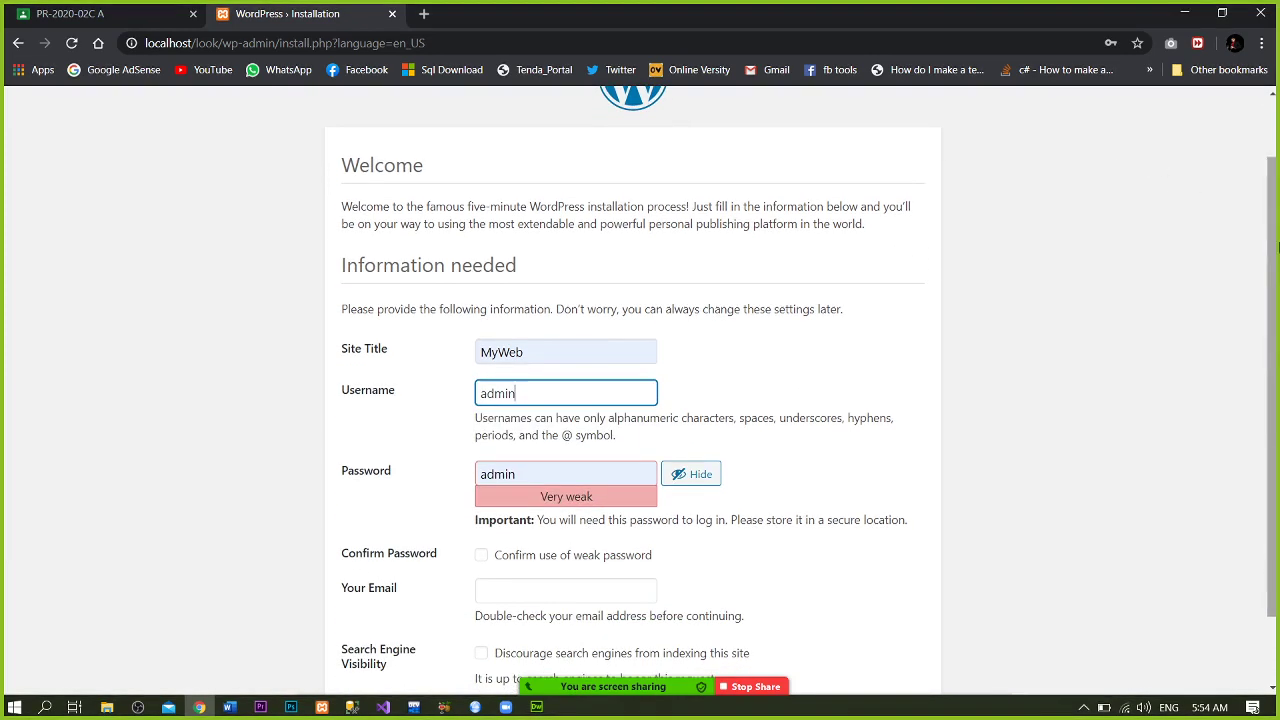
click(1104, 321)
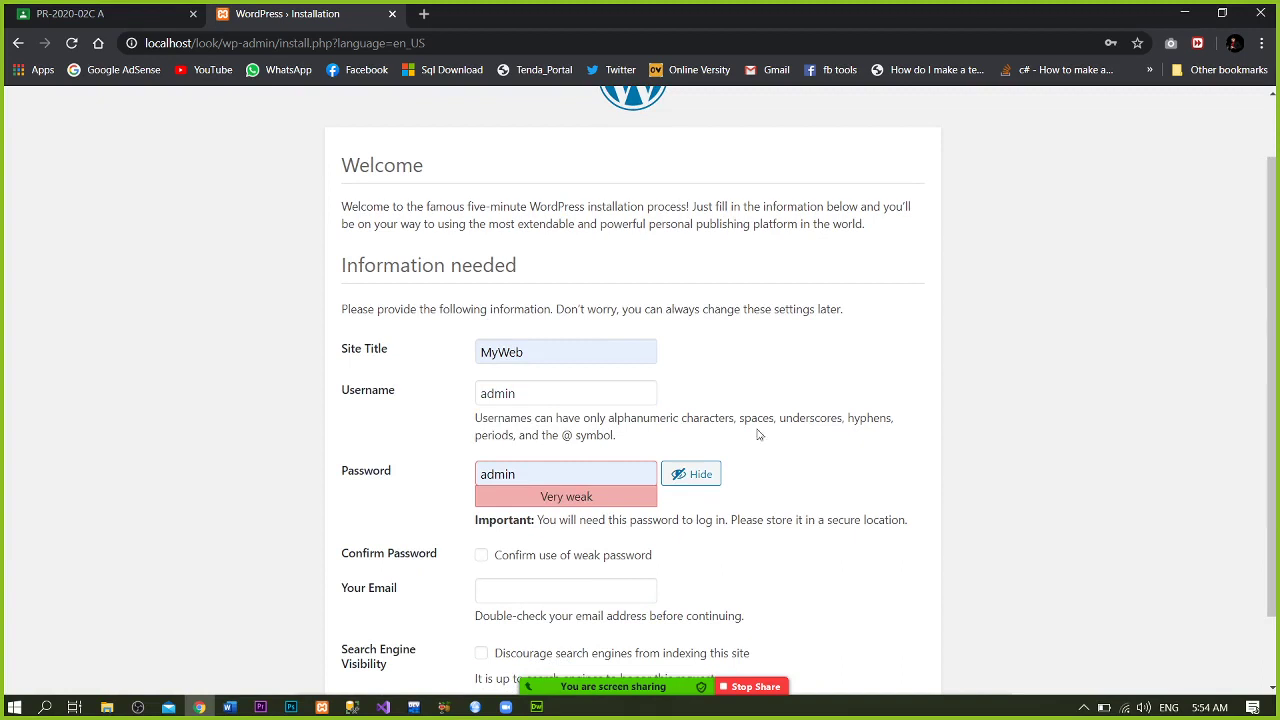
- Replace the password with a weak one and confirm its use
double_click(538, 476)
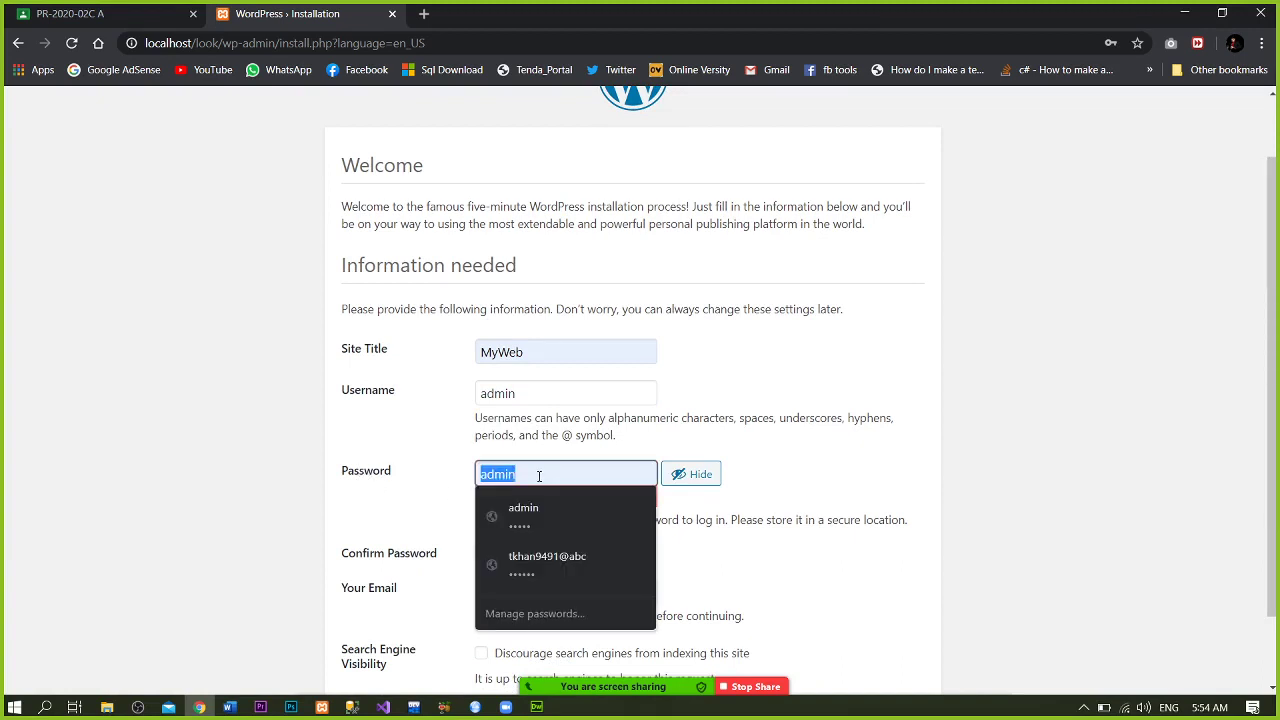
text(admin)
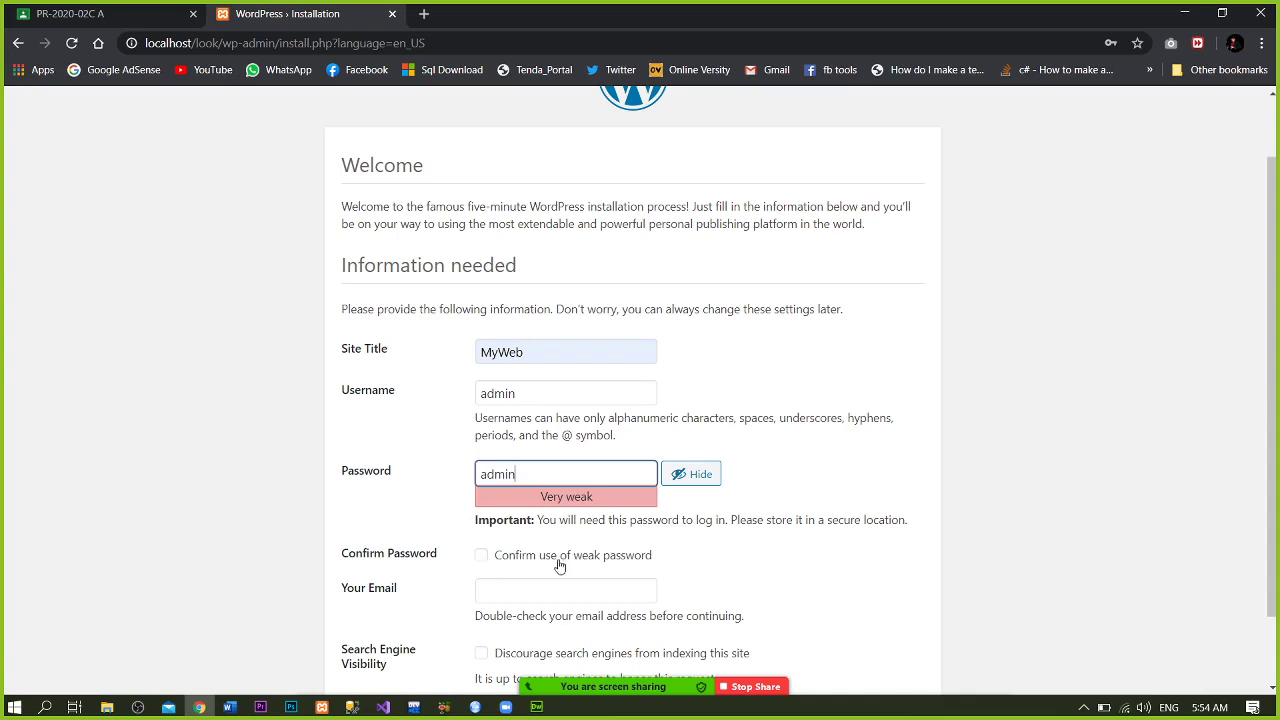
click(482, 557)
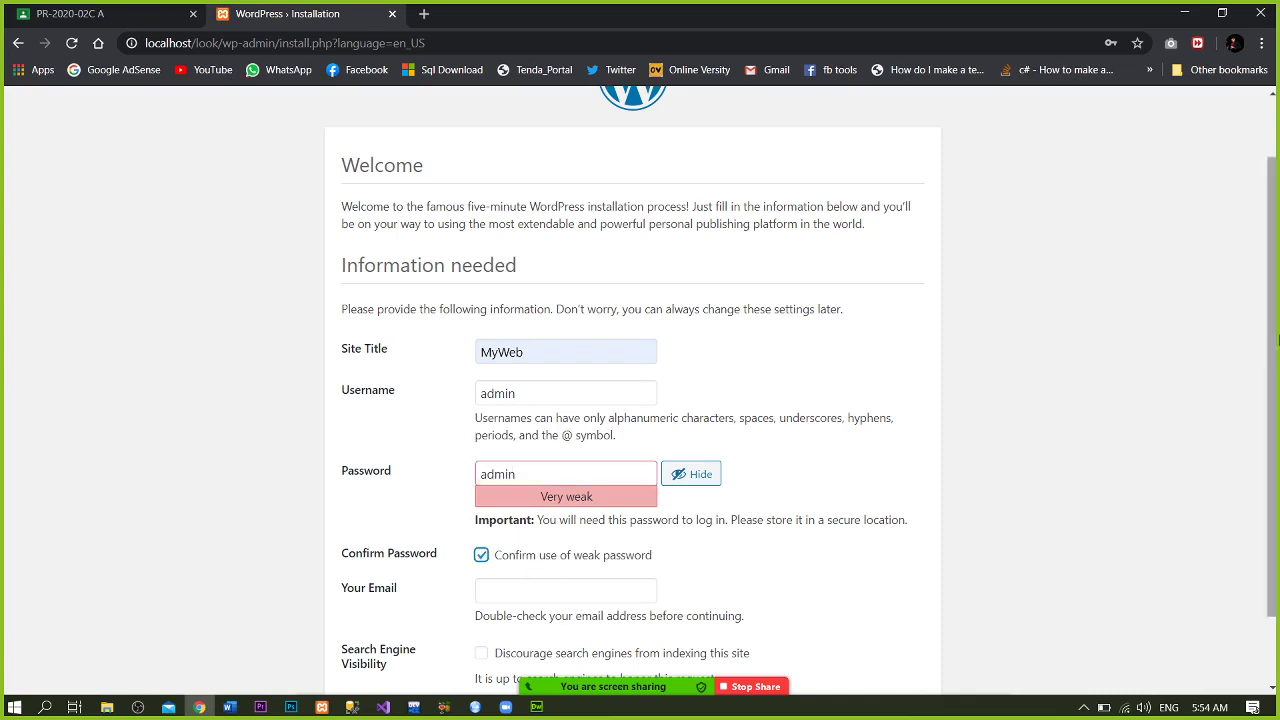
drag(1278, 340, 1278, 427)
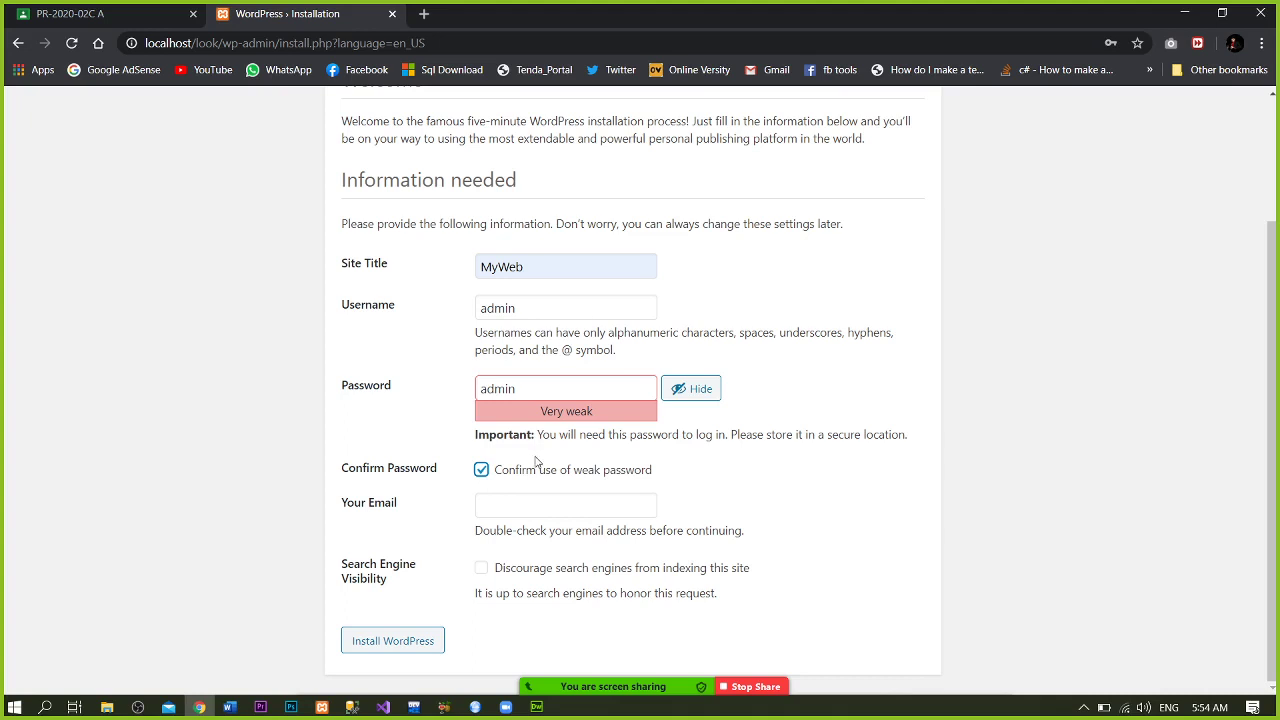
- Enter the administrator's email address and dismiss the camera selection list
click(502, 507)
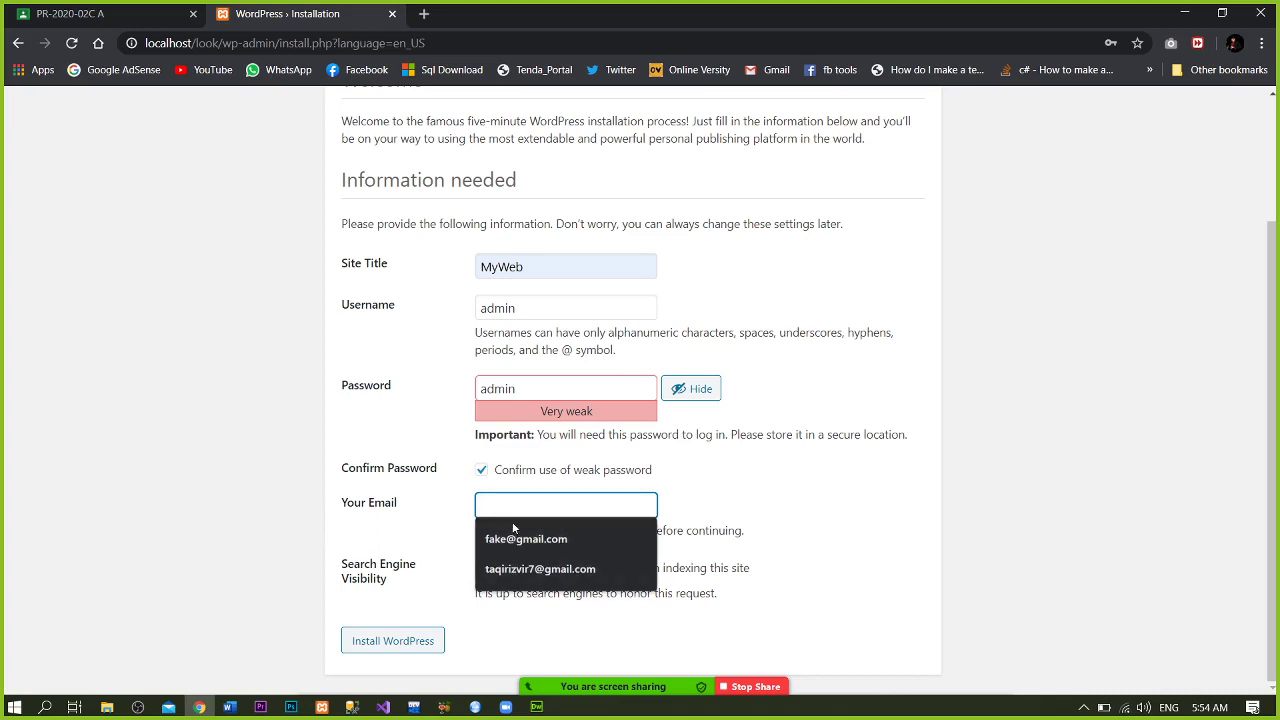
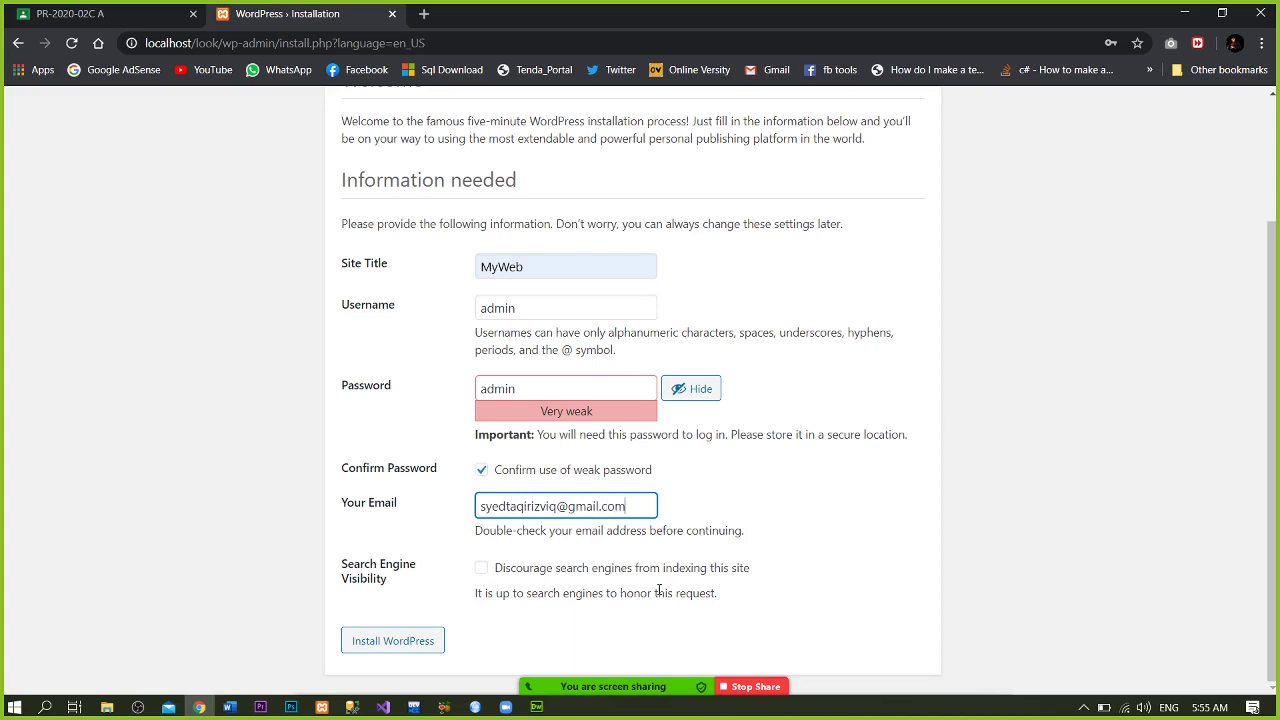
click(468, 690)
click(376, 616)
- Install WordPress with the entered site details
click(398, 645)
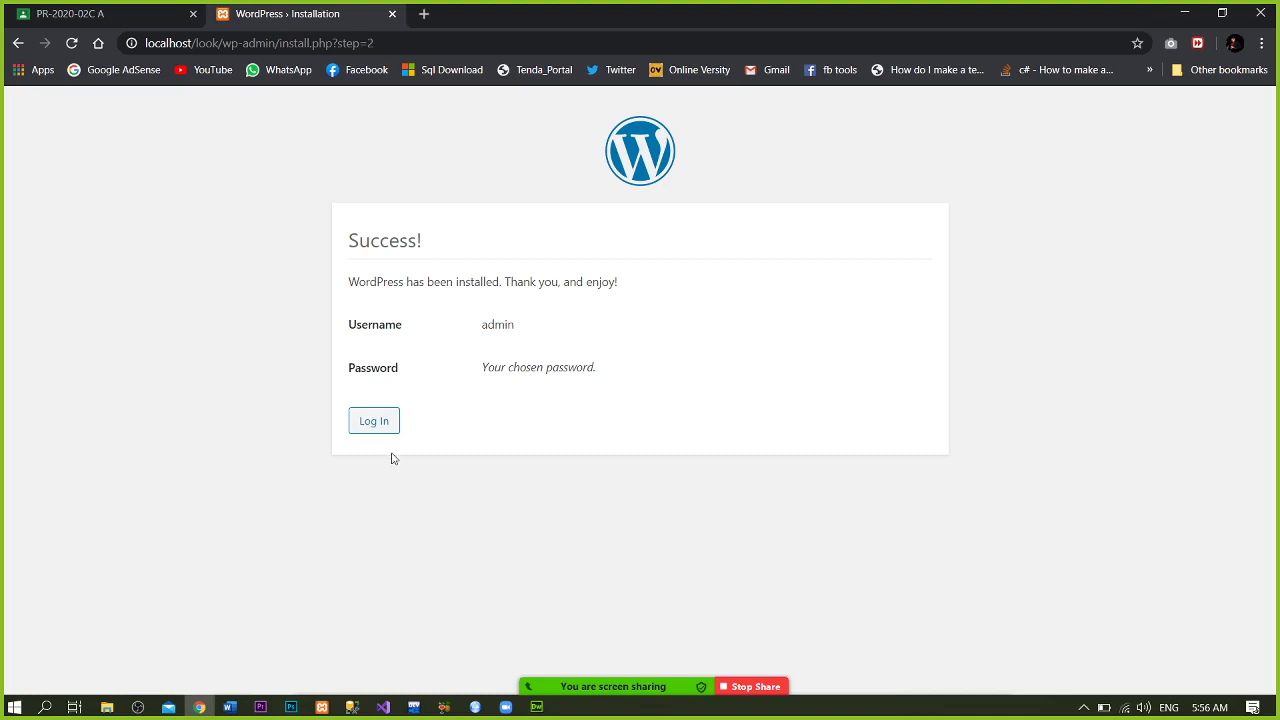
- Log in as admin from the Success page, checking the password and ticking Remember Me
click(386, 425)
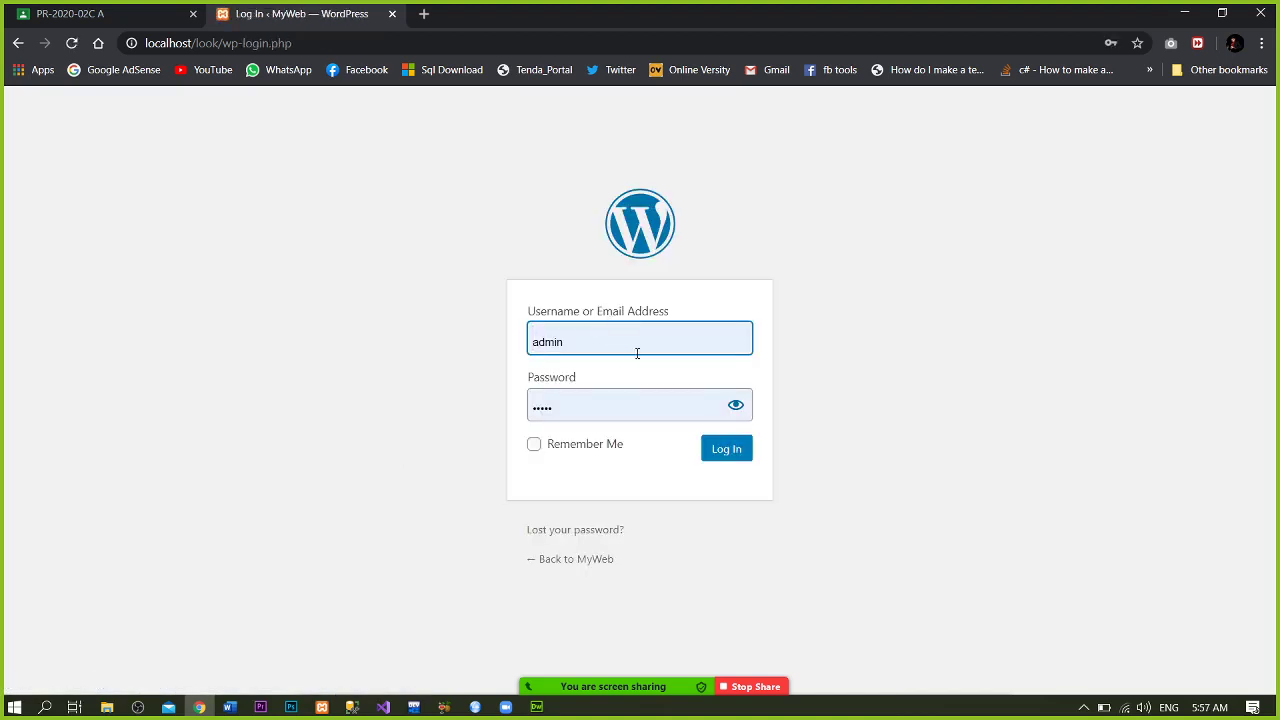
click(736, 405)
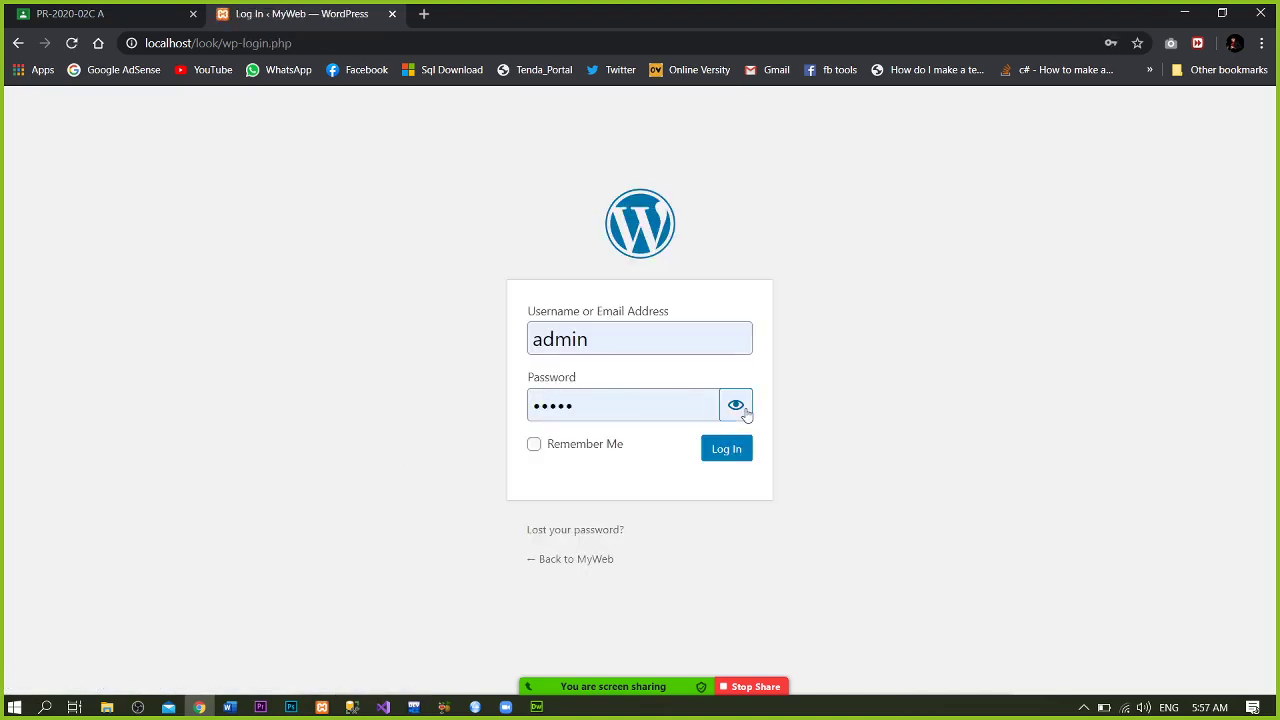
click(736, 406)
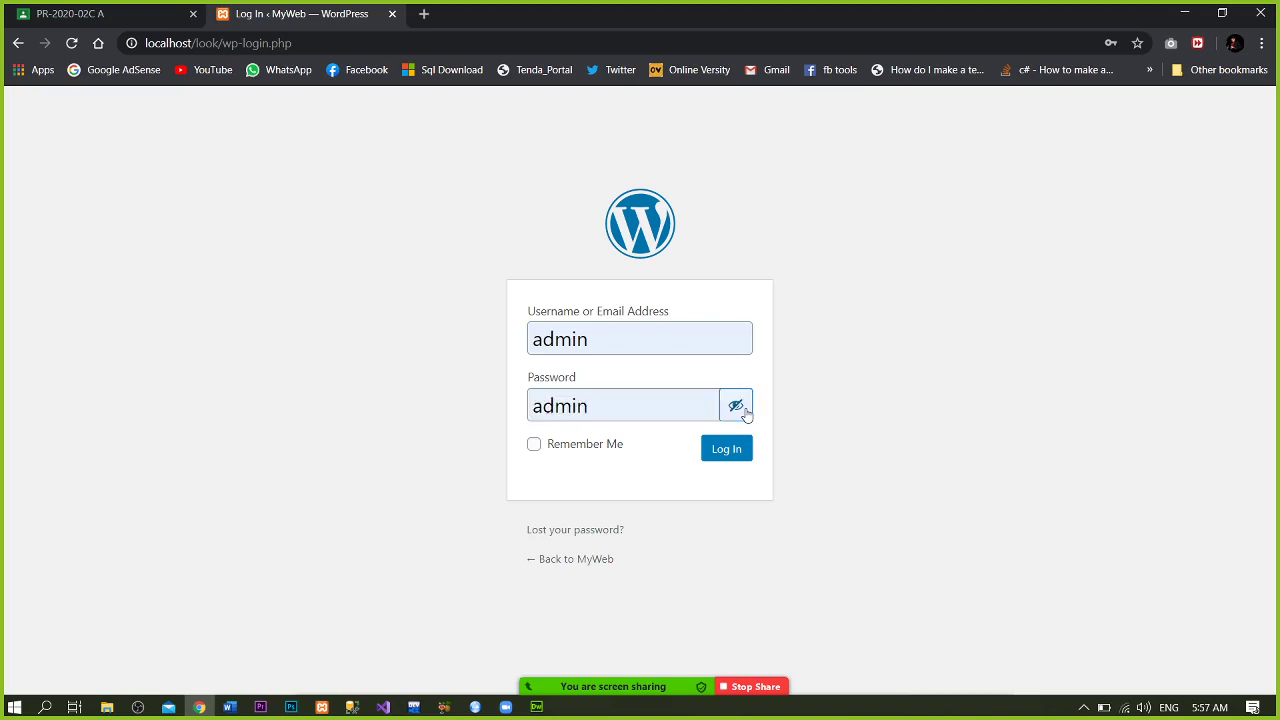
click(575, 452)
click(727, 449)
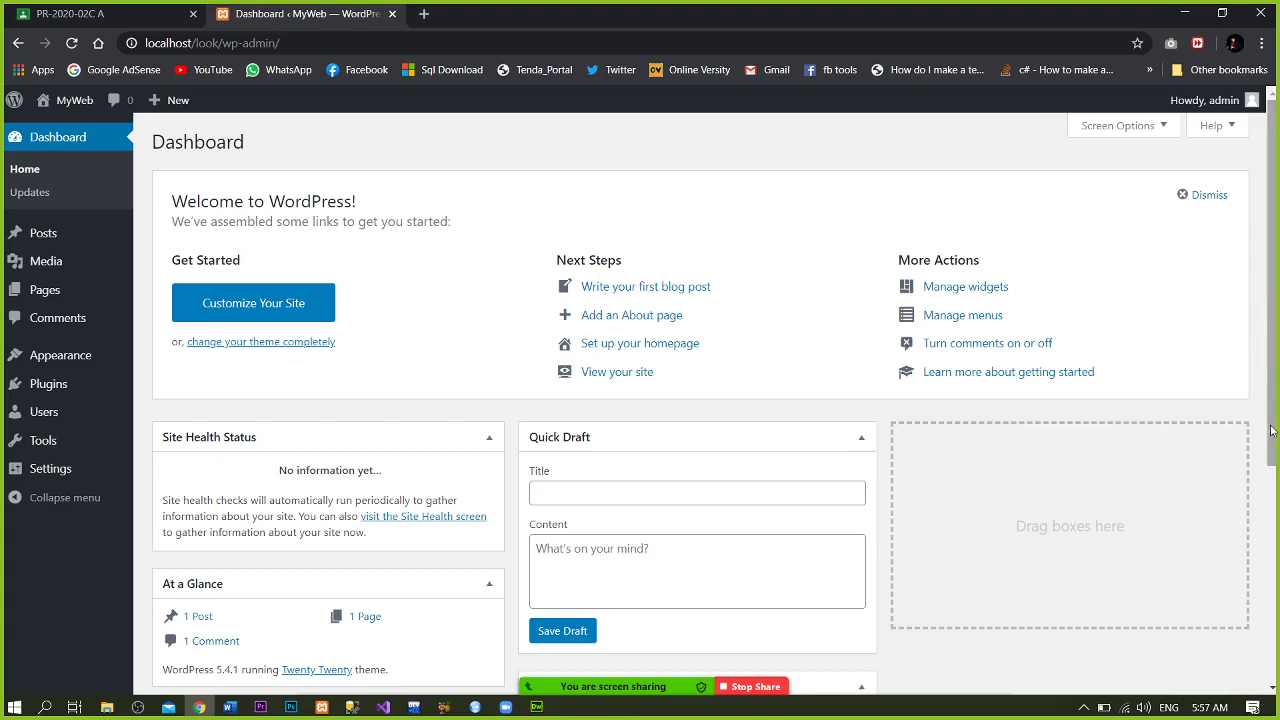
mouse_move(1273, 431)
mouse_down()
mouse_move(1276, 640)
mouse_move(1276, 415)
mouse_up()
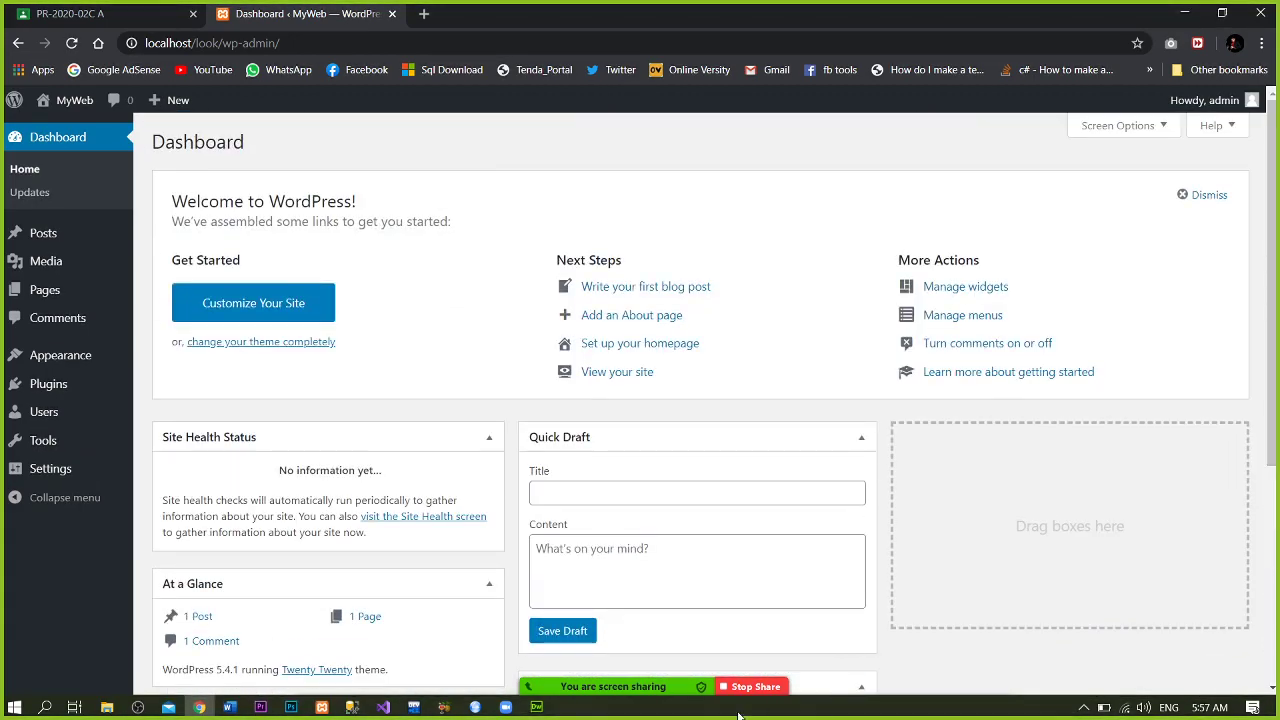
mouse_move(691, 683)
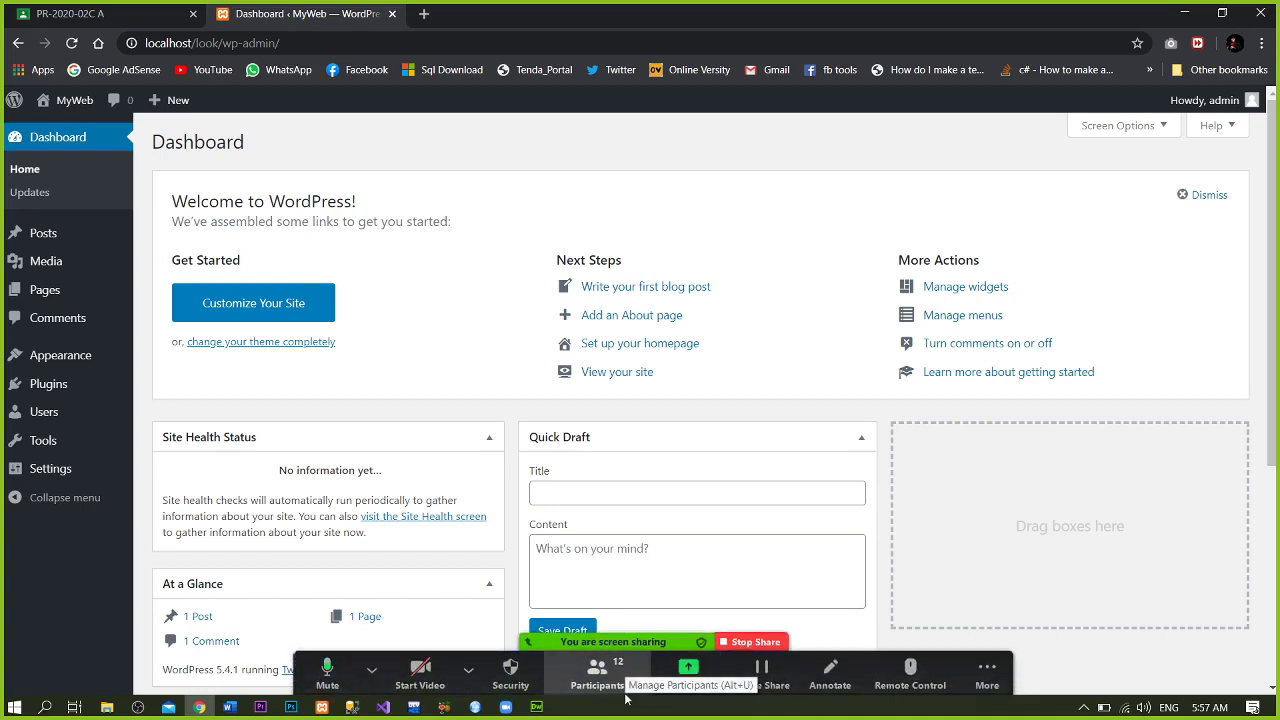
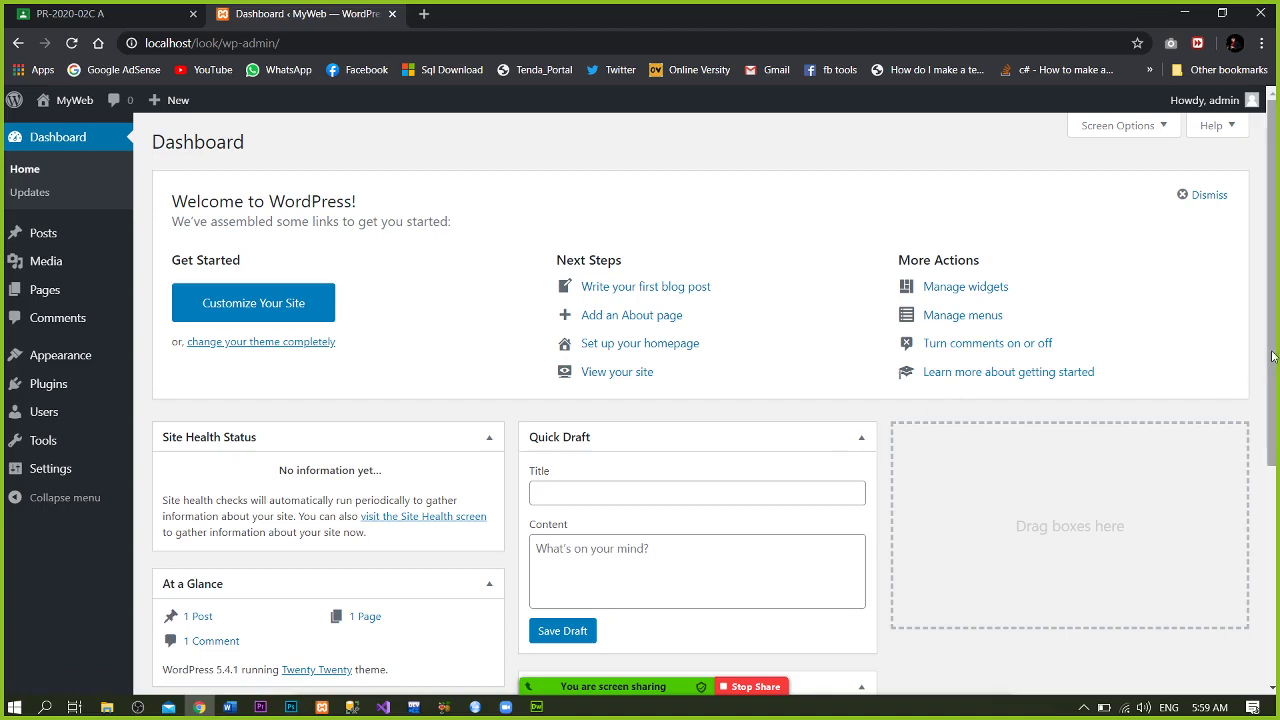
- Scroll the dashboard, then collapse and re-expand the Activity box
drag(1272, 356, 1265, 405)
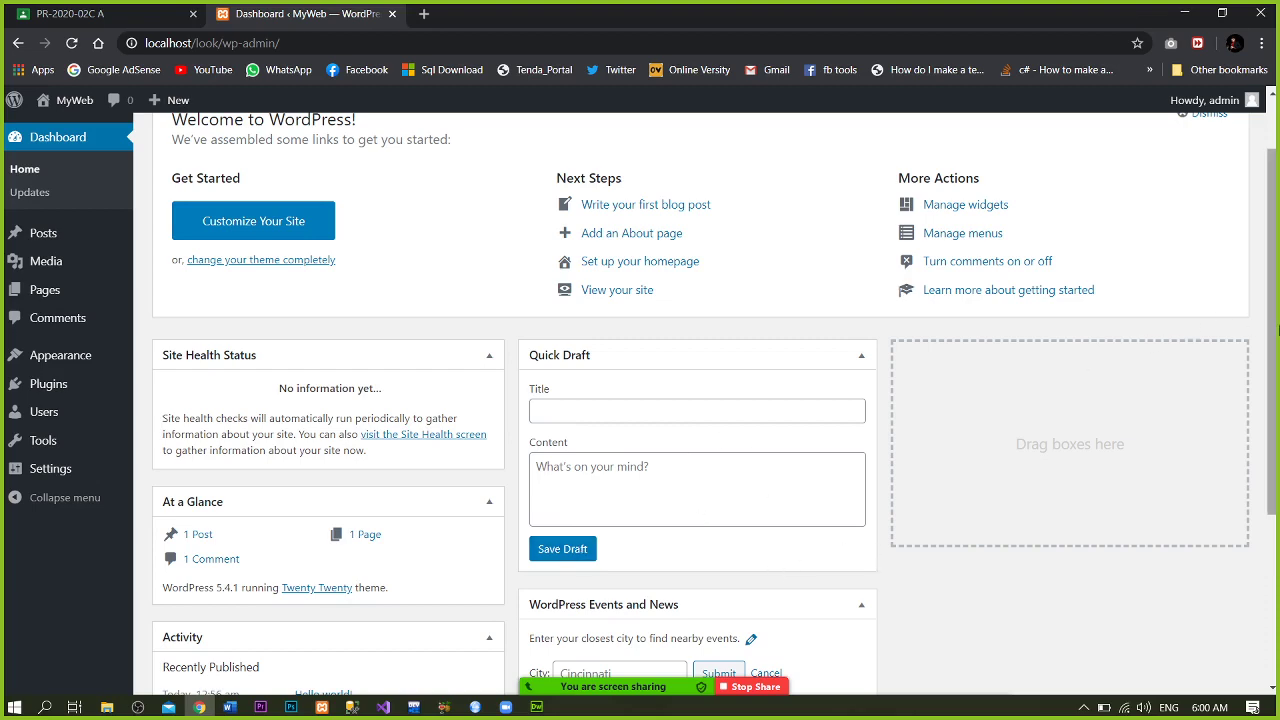
drag(1277, 330, 1274, 464)
mouse_move(343, 571)
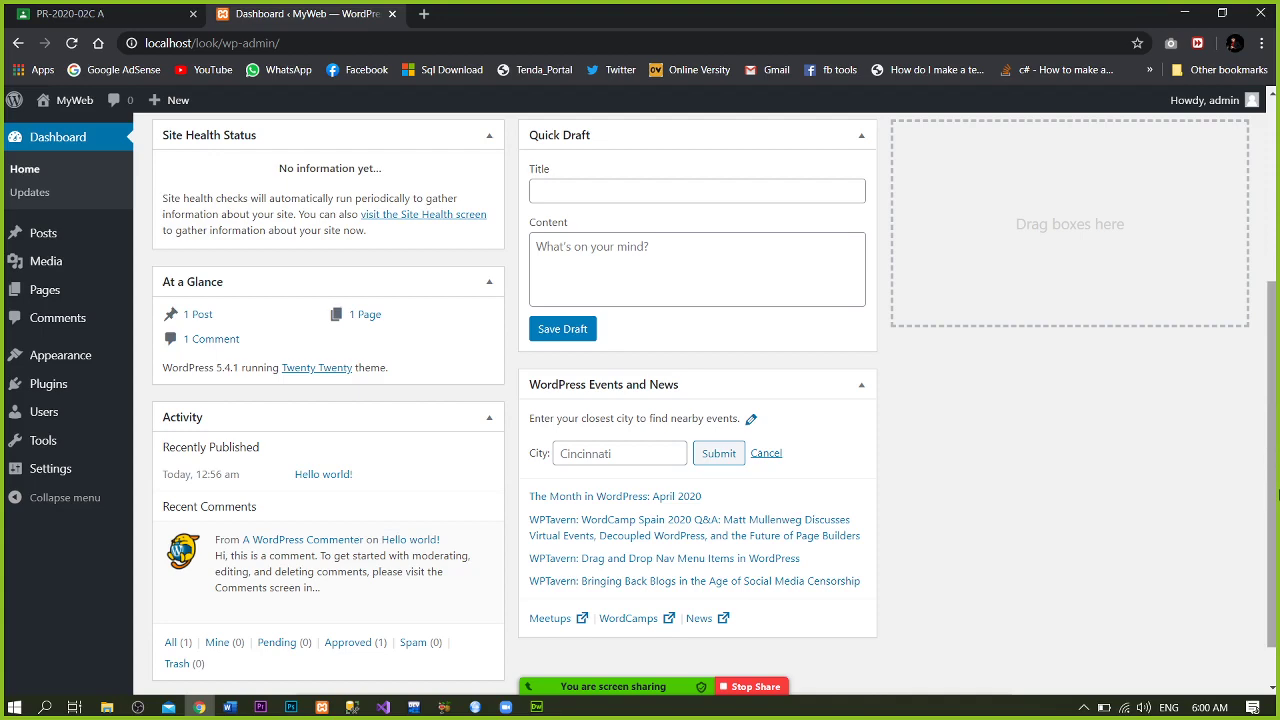
scroll(1275, 494, down, 1)
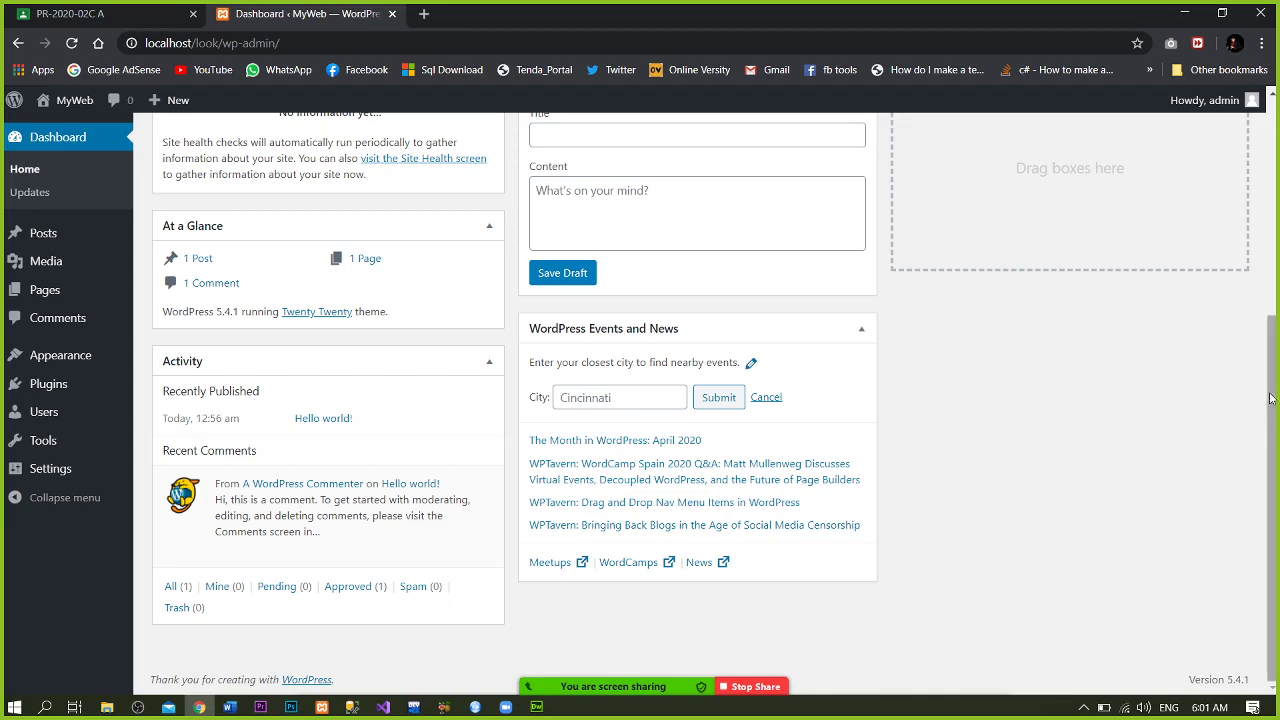
drag(1270, 398, 1276, 448)
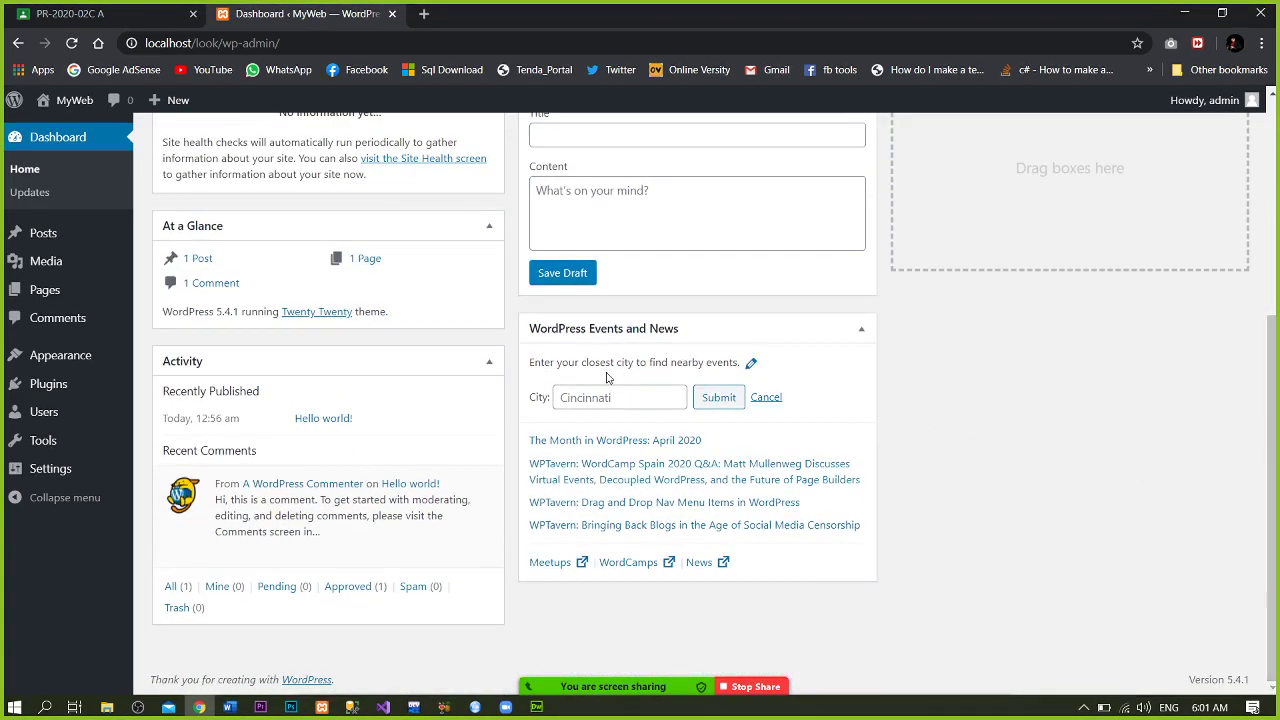
click(283, 366)
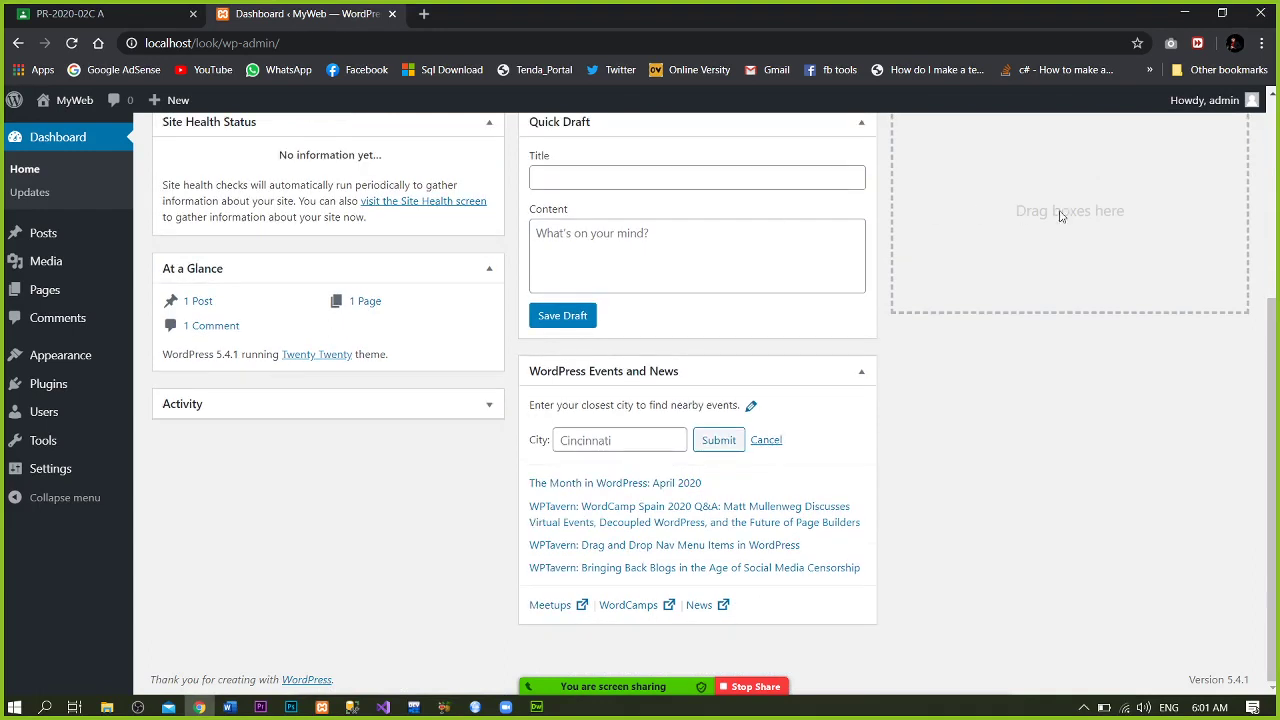
click(292, 405)
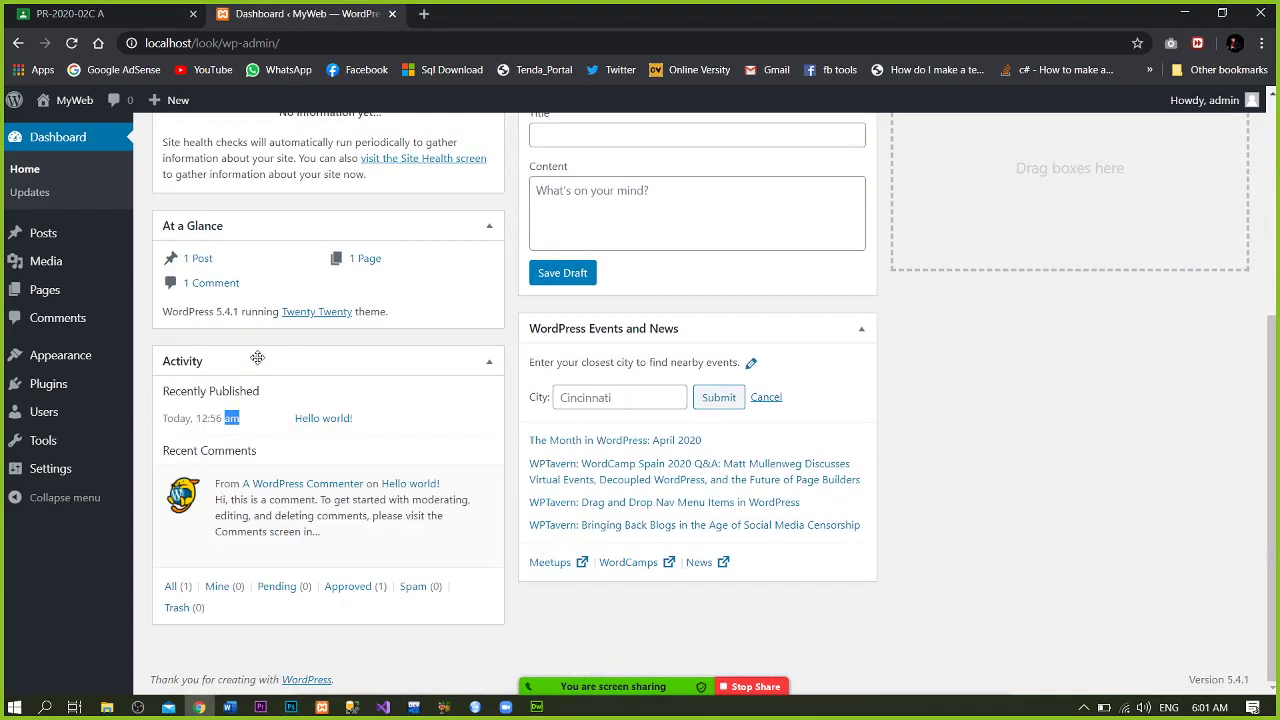
- Move Activity to the right column and Events and News beneath At a Glance
drag(257, 357, 1048, 187)
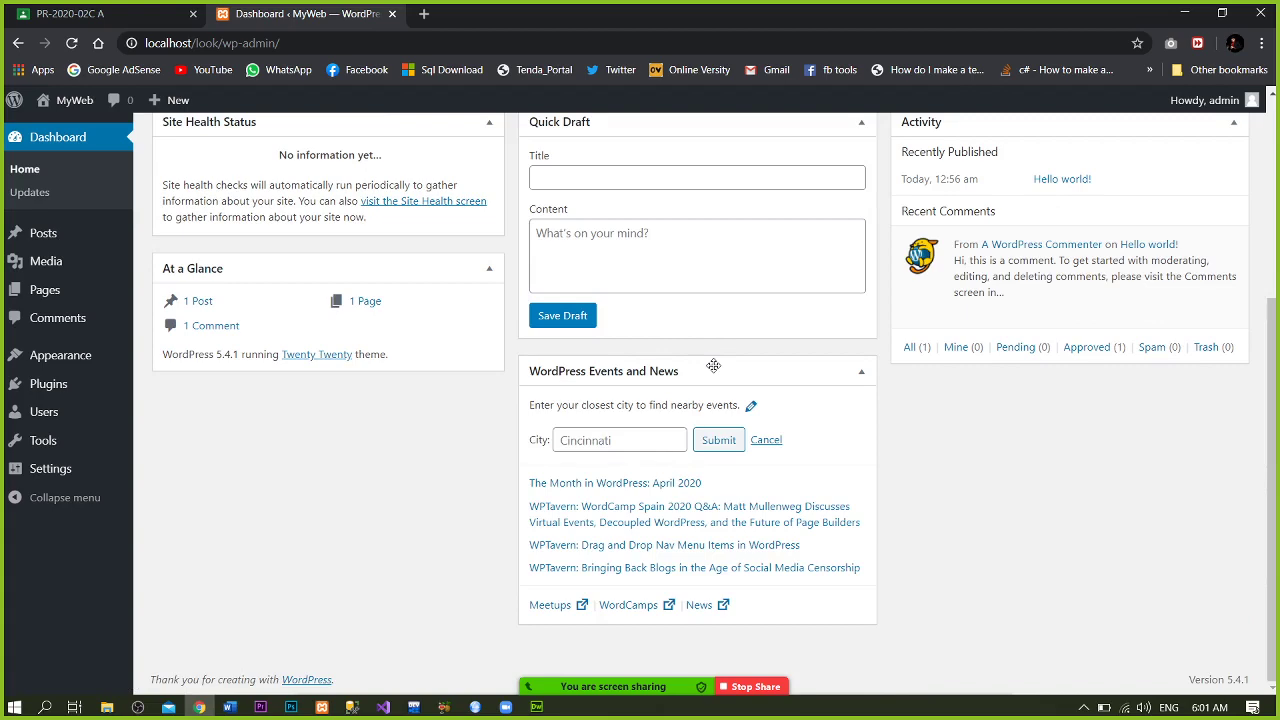
drag(713, 366, 343, 380)
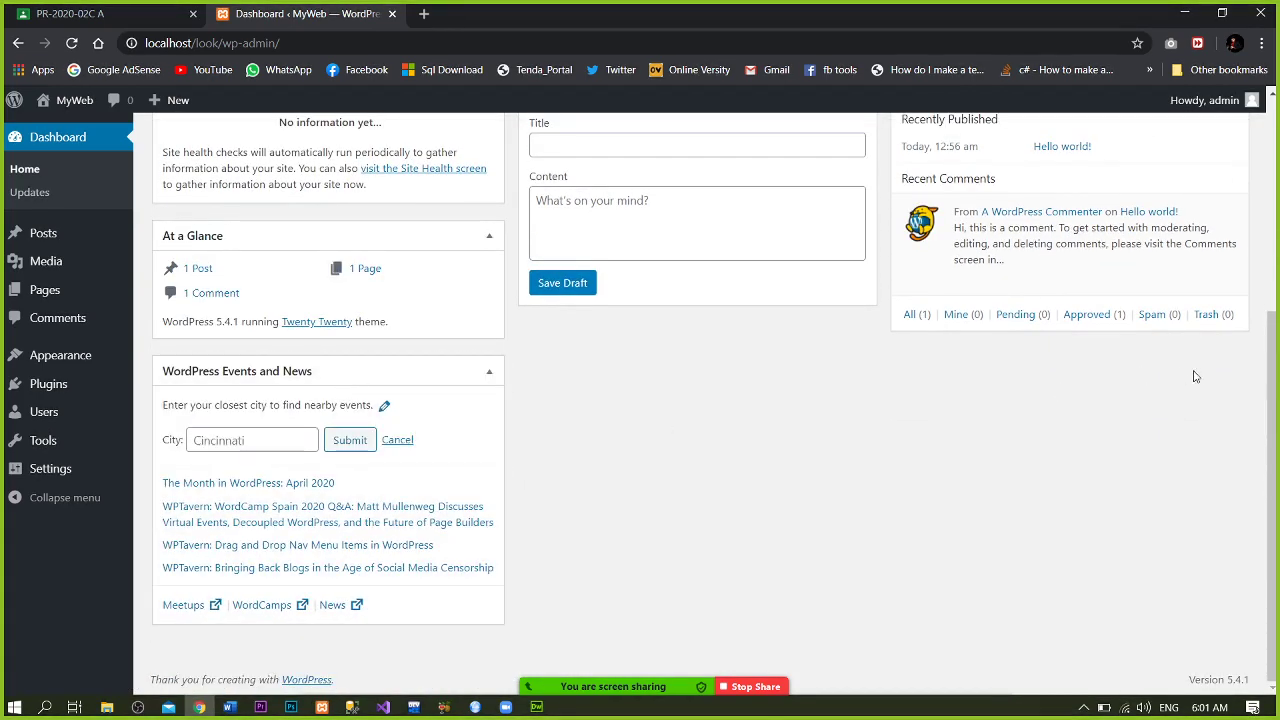
drag(1270, 380, 1213, 183)
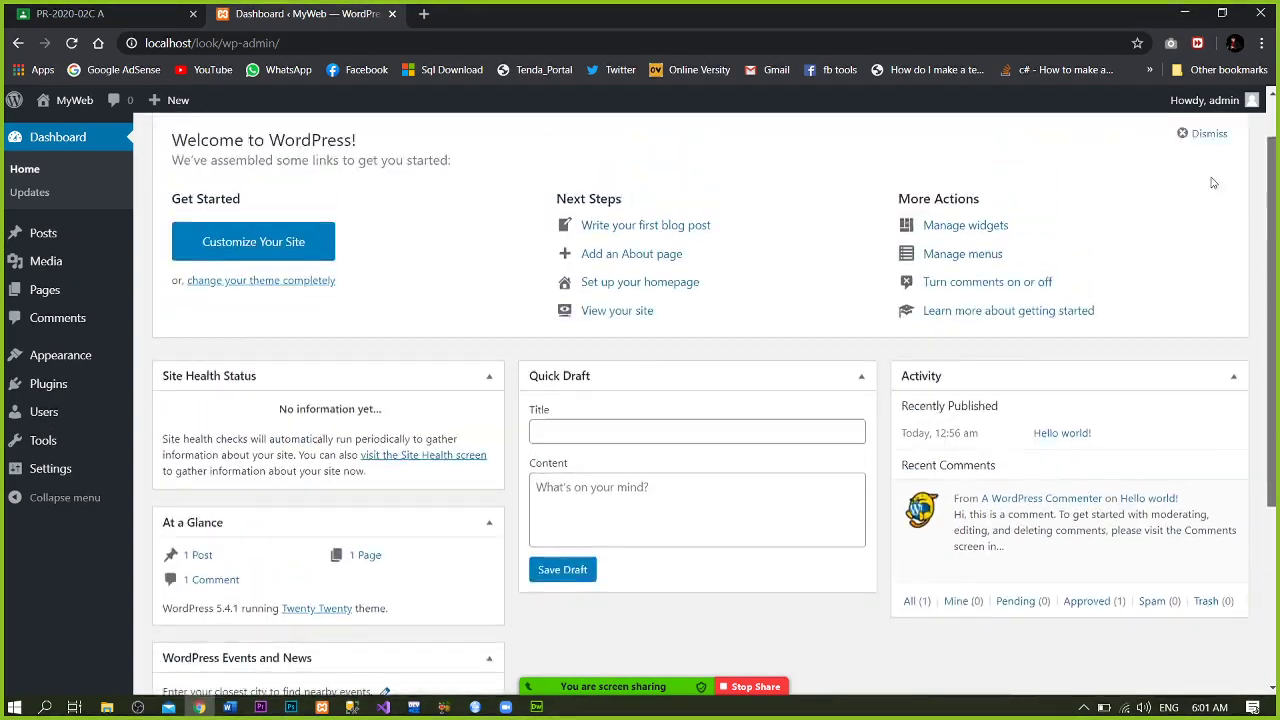
scroll(1213, 183, up, 1)
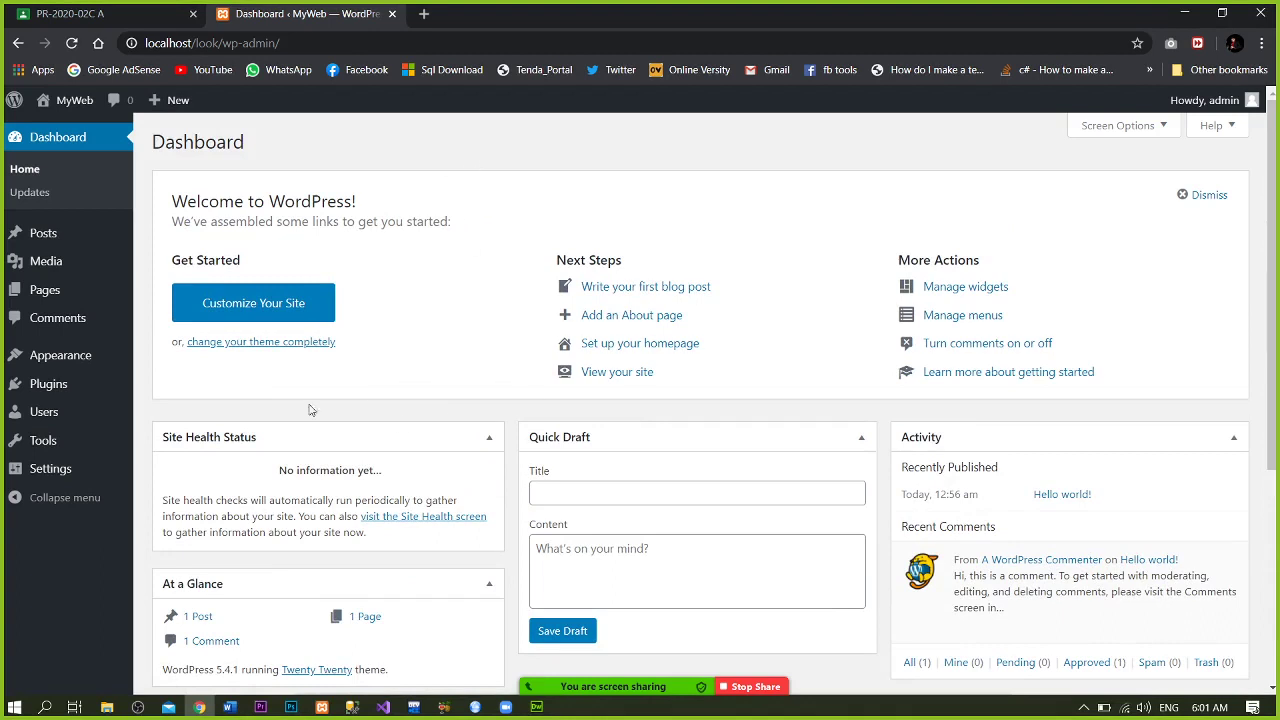
mouse_move(130, 300)
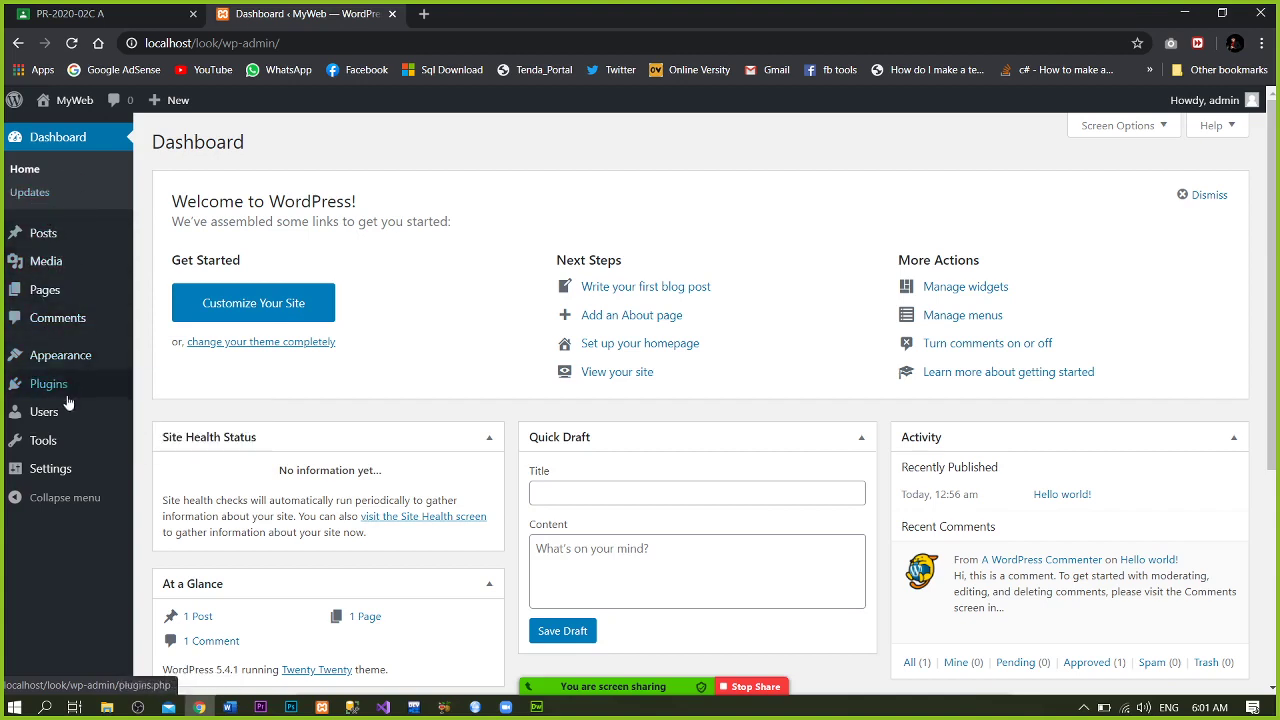
mouse_move(69, 417)
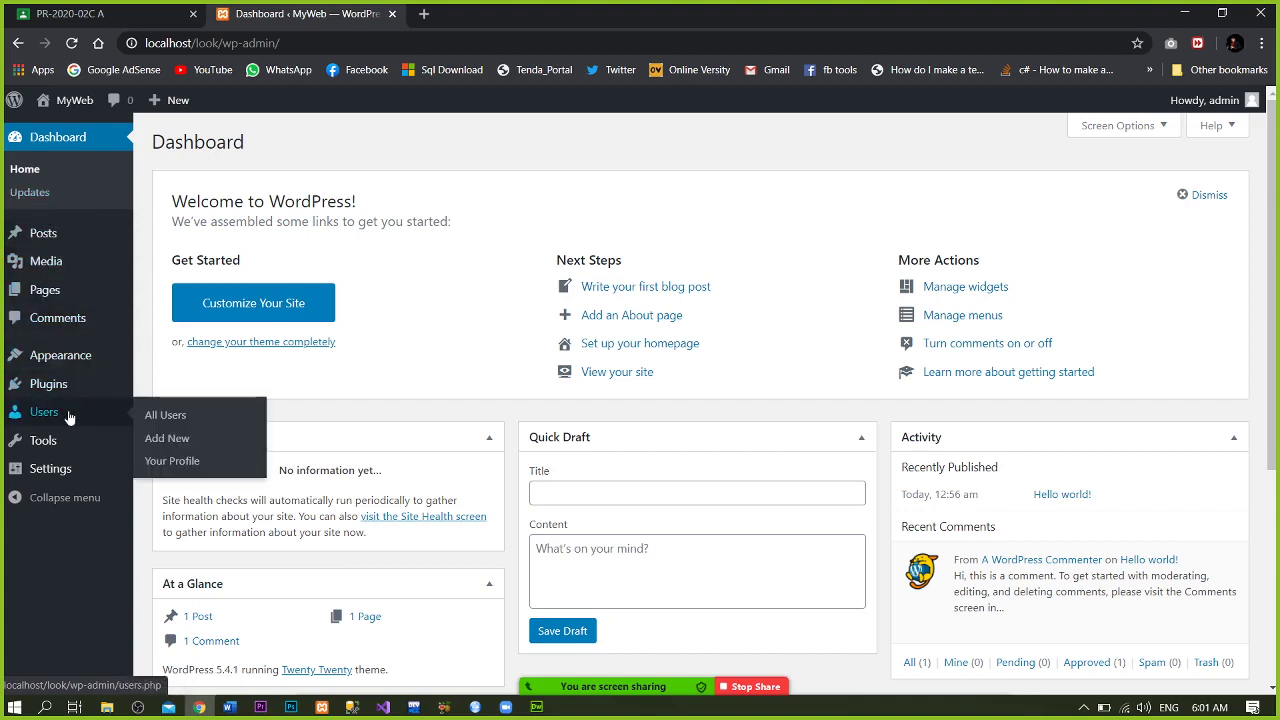
click(70, 13)
click(350, 6)
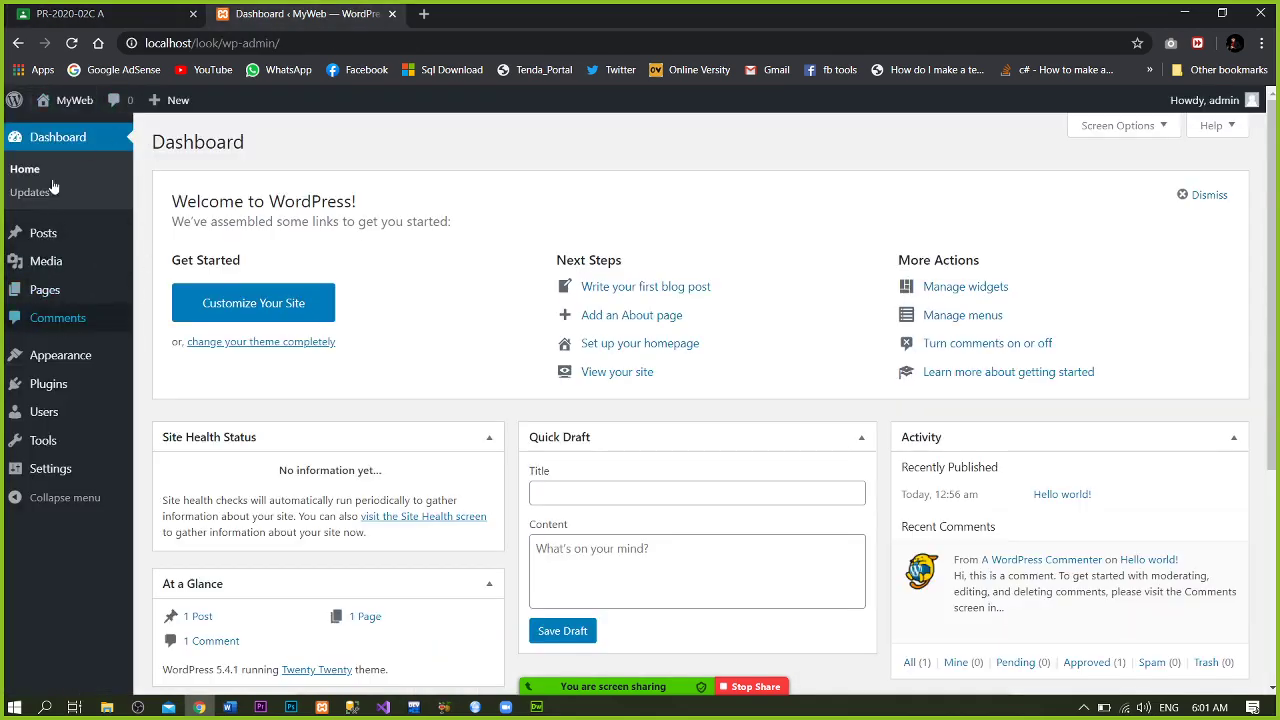
mouse_move(71, 382)
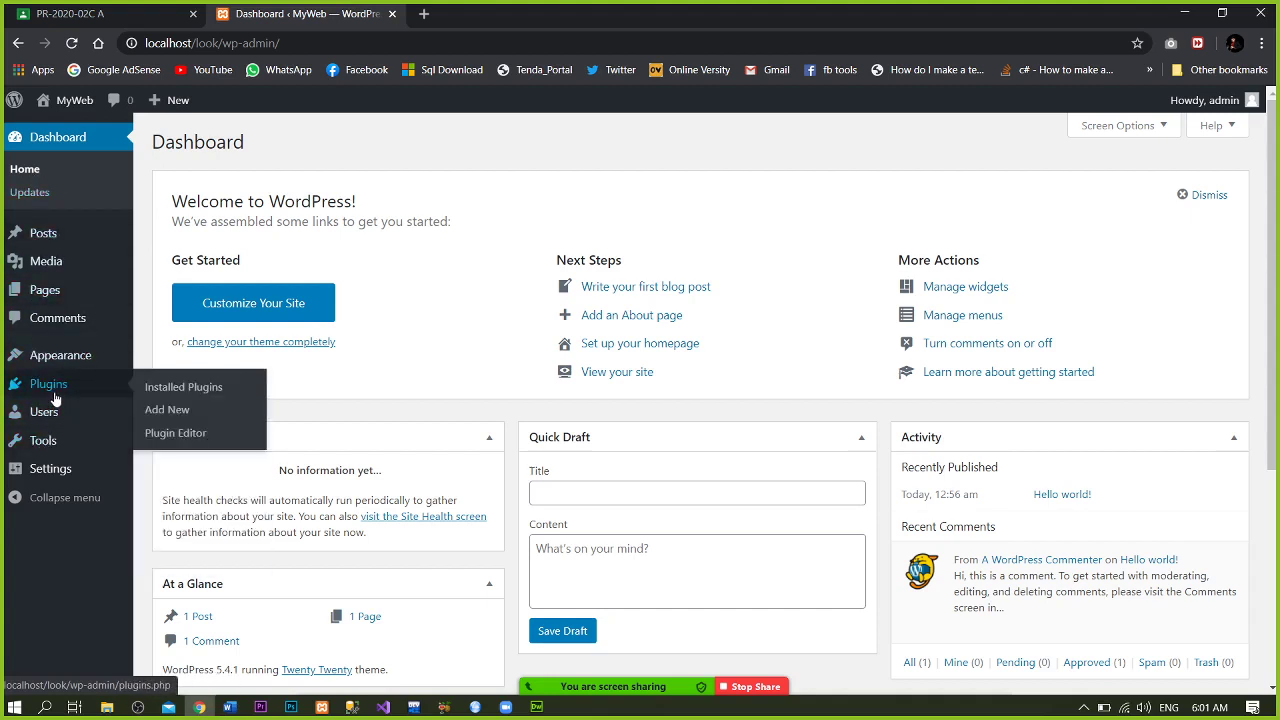
mouse_move(78, 242)
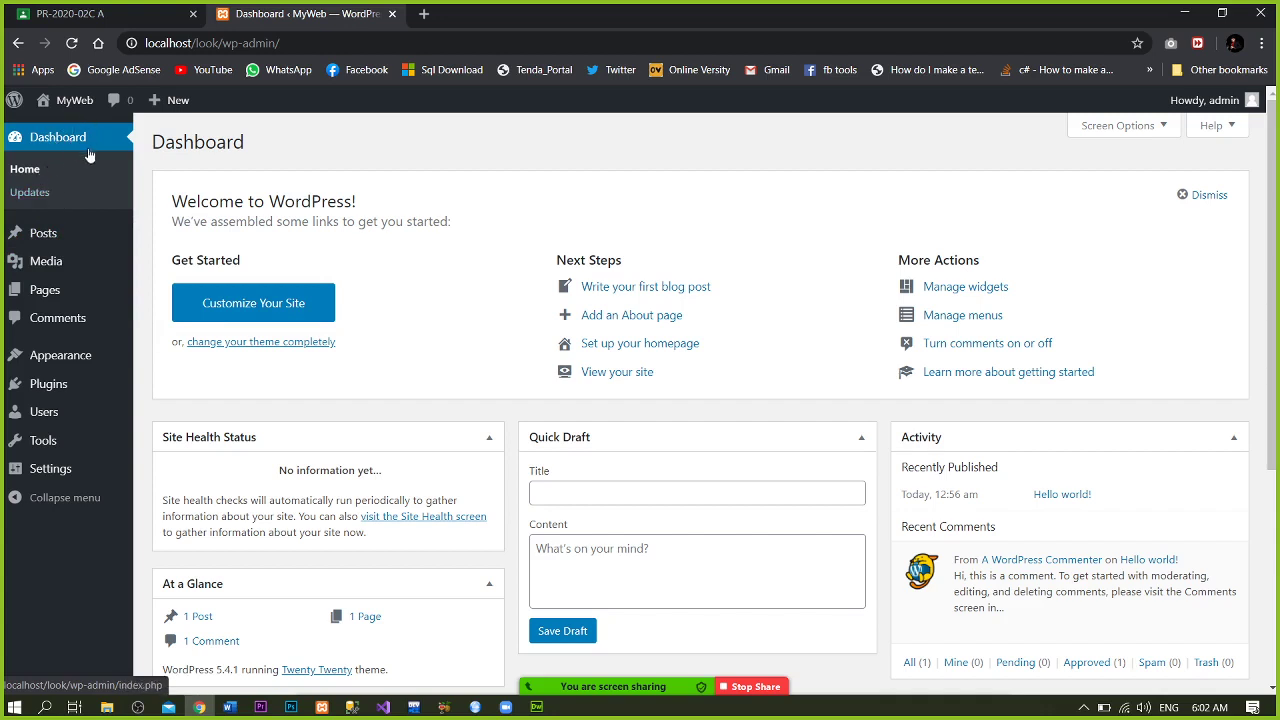
click(27, 176)
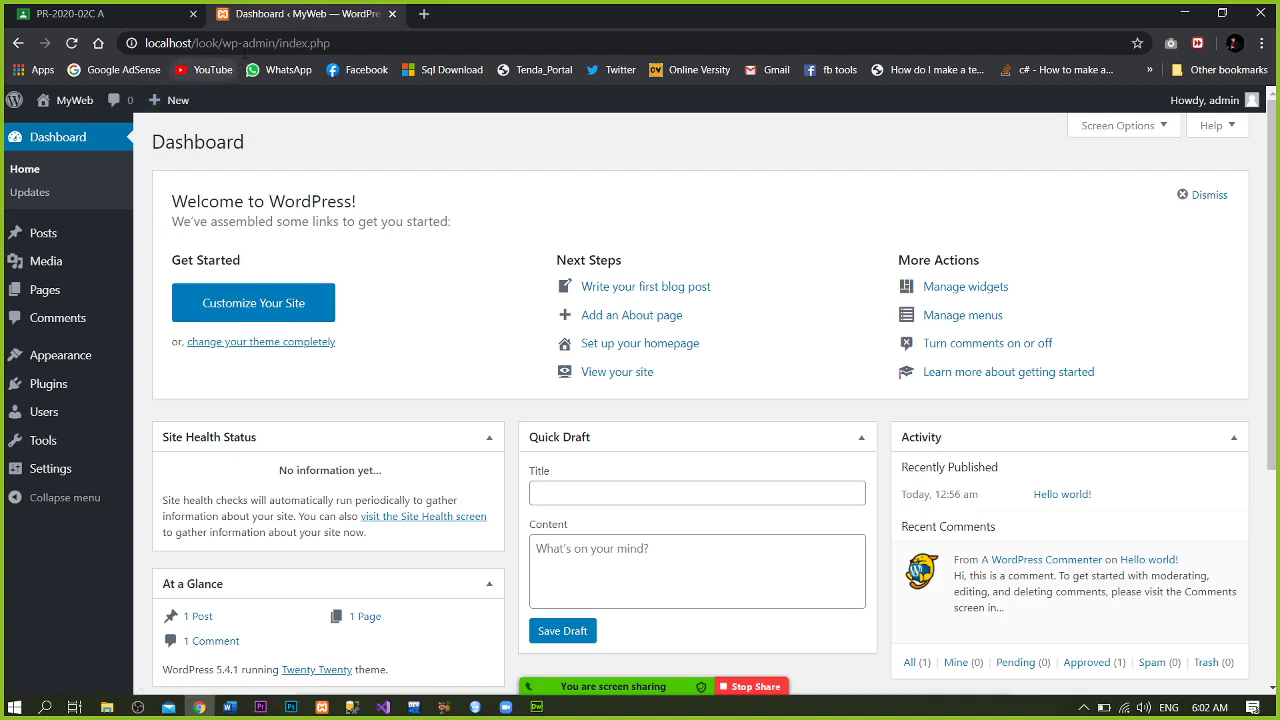
click(245, 43)
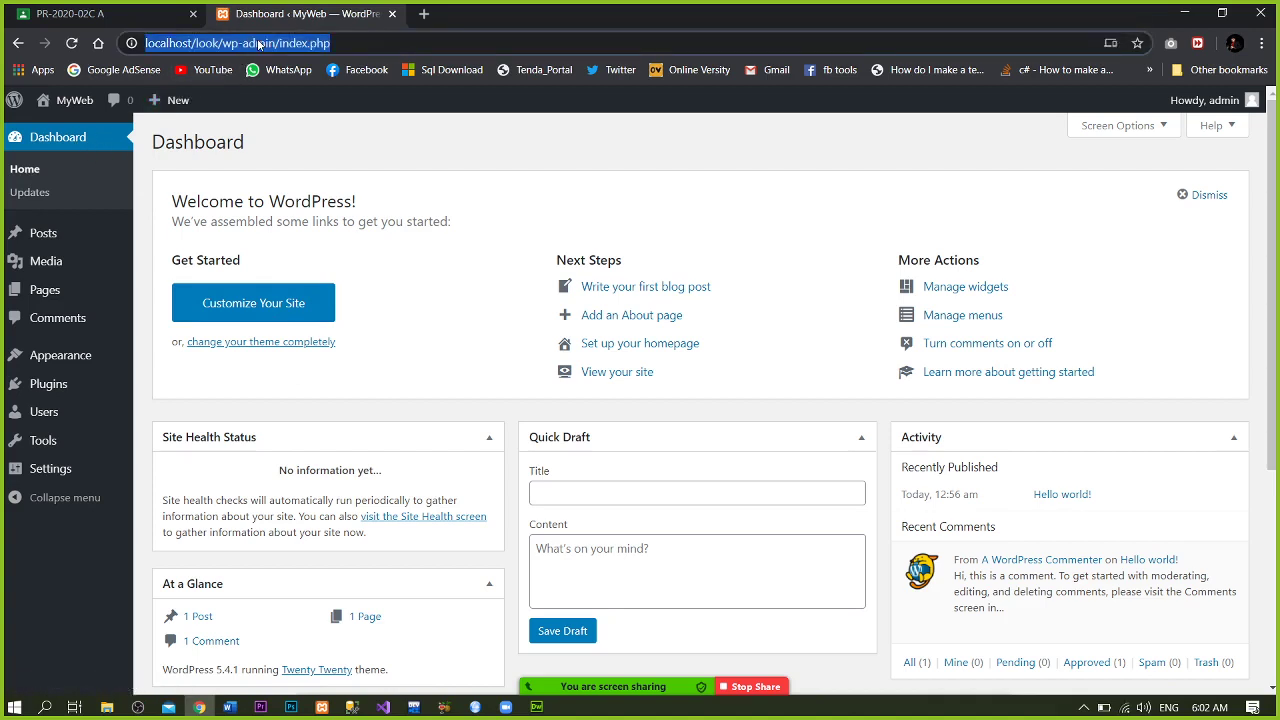
click(256, 43)
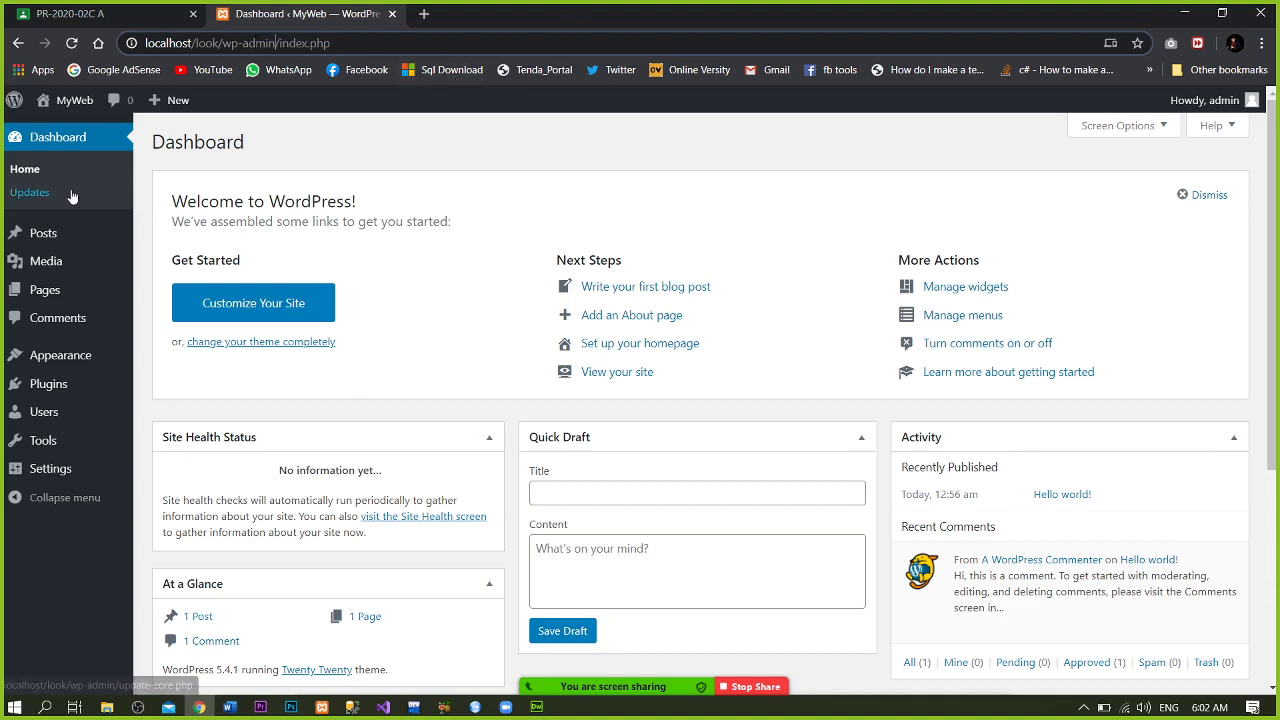
- View Dashboard > Updates showing WordPress, plugins and themes all up to date
click(30, 194)
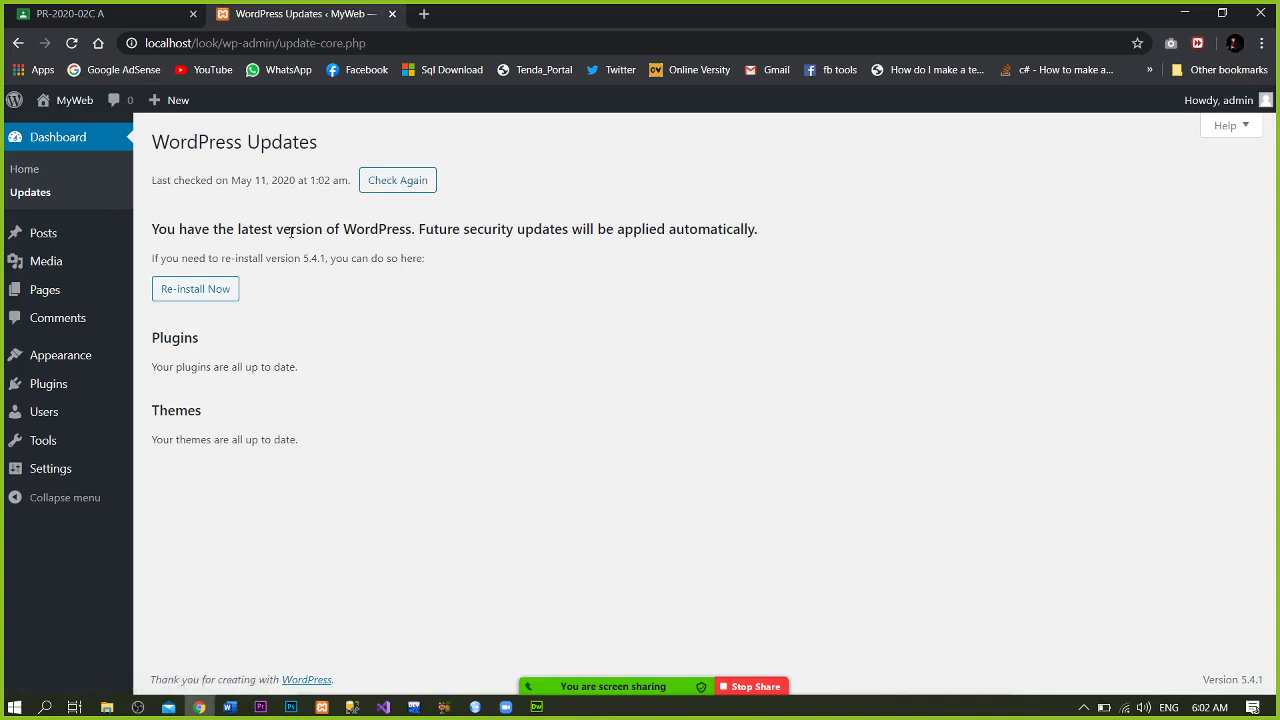
mouse_move(38, 235)
- Trash the 'Hello world!' post from the Posts list
click(38, 237)
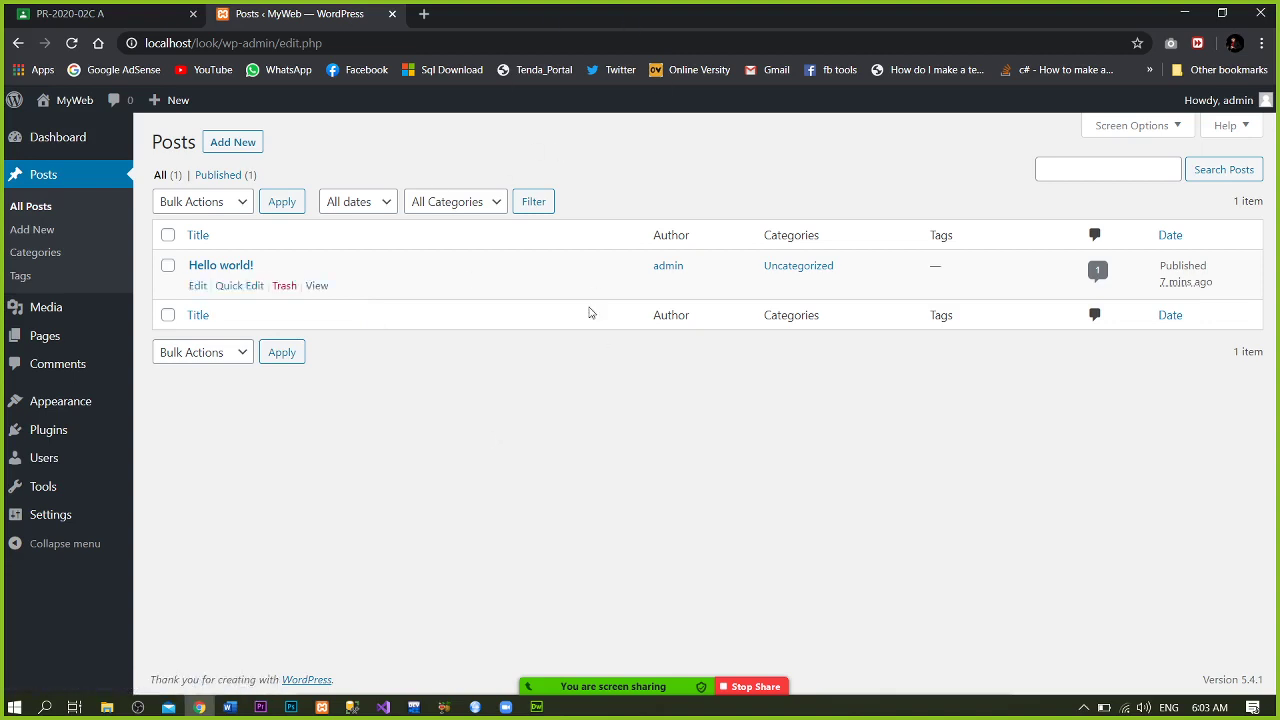
mouse_move(416, 300)
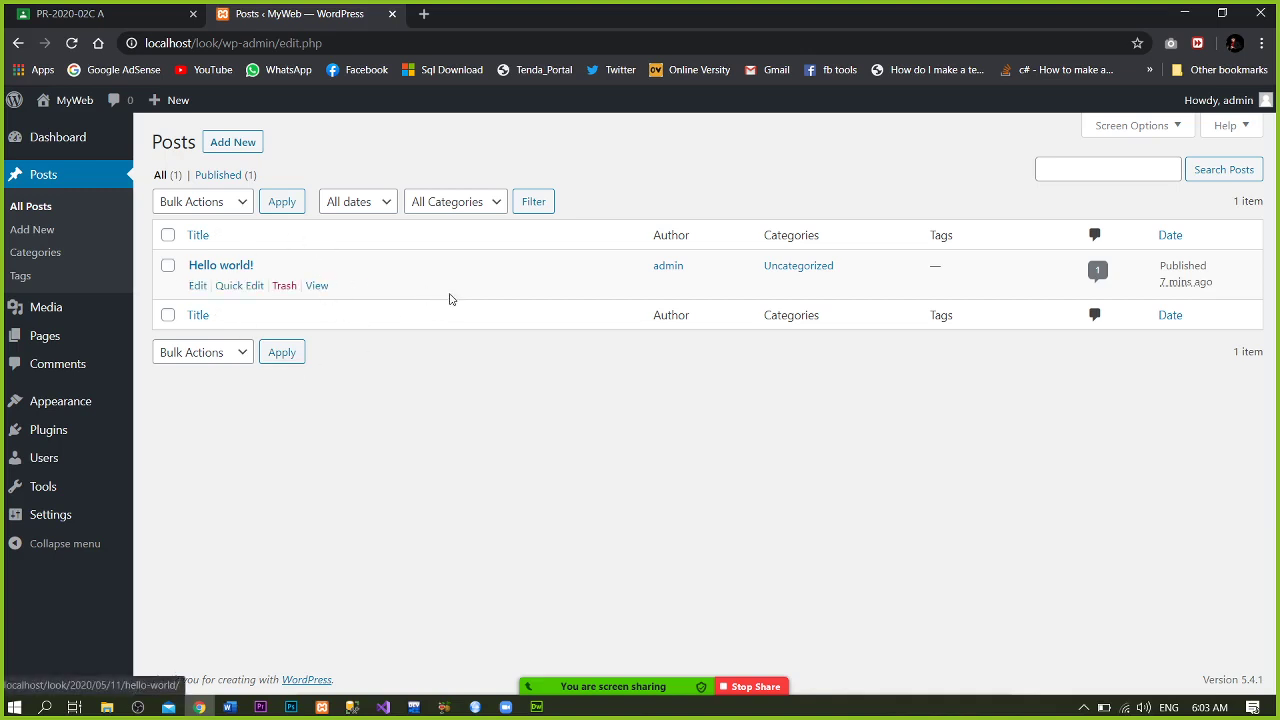
mouse_move(636, 684)
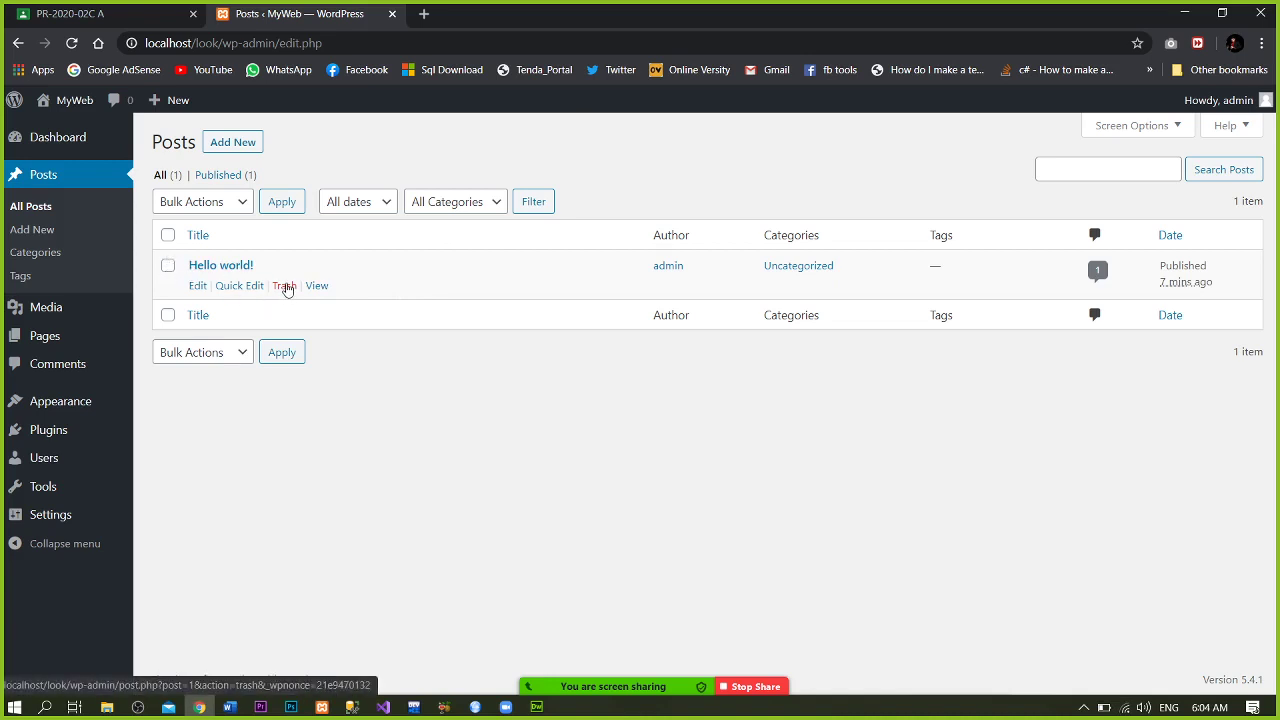
click(284, 287)
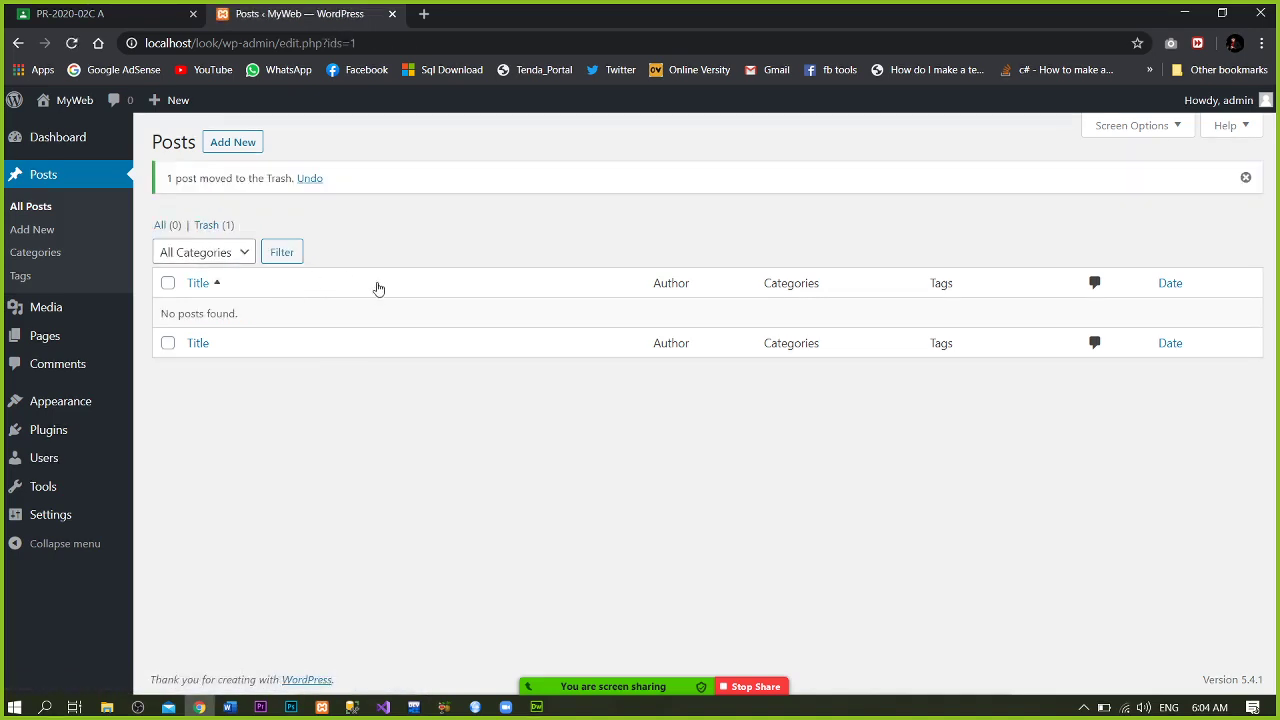
- Start a new post and browse the welcome guide pages using its dots
click(35, 229)
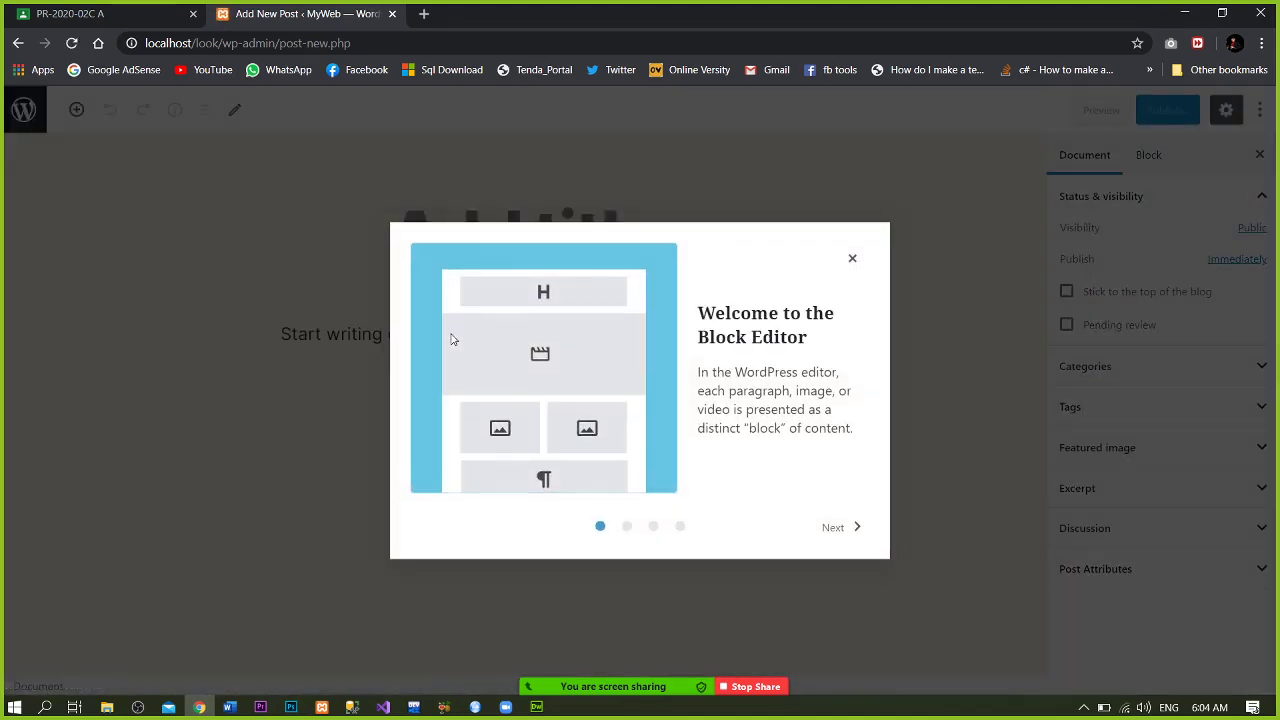
click(603, 522)
click(621, 527)
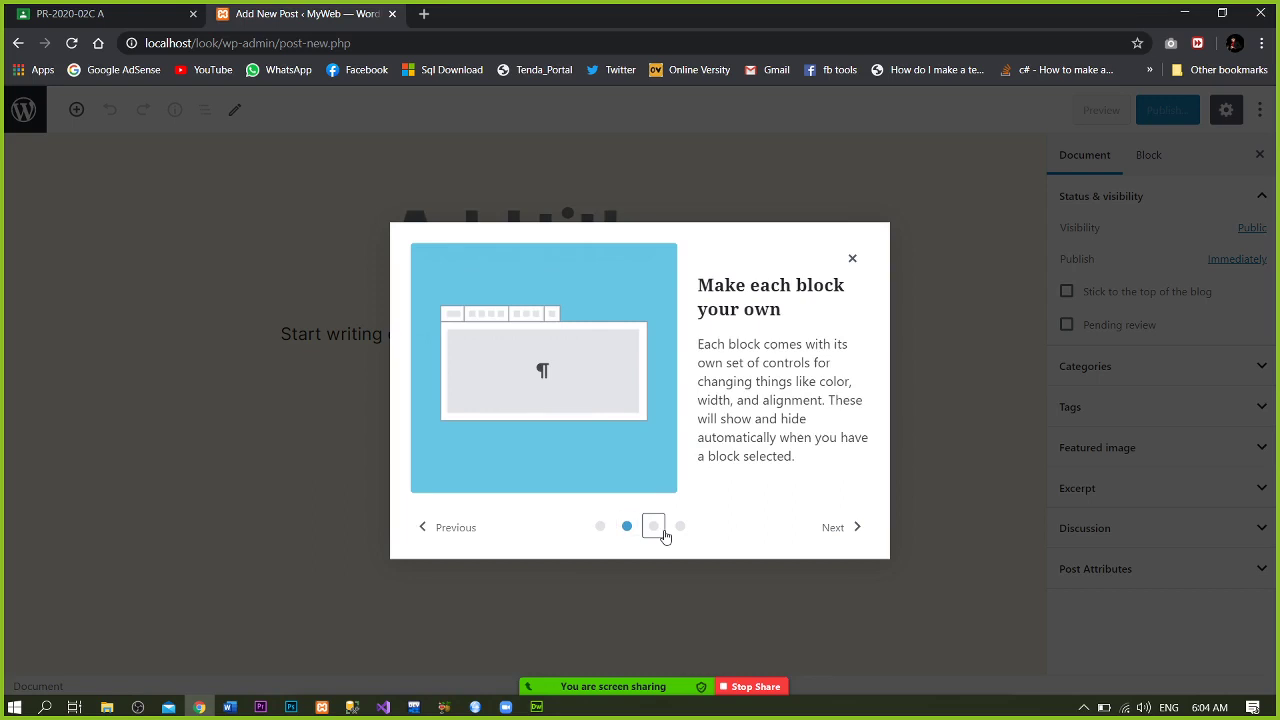
click(651, 527)
click(626, 527)
click(678, 526)
click(653, 527)
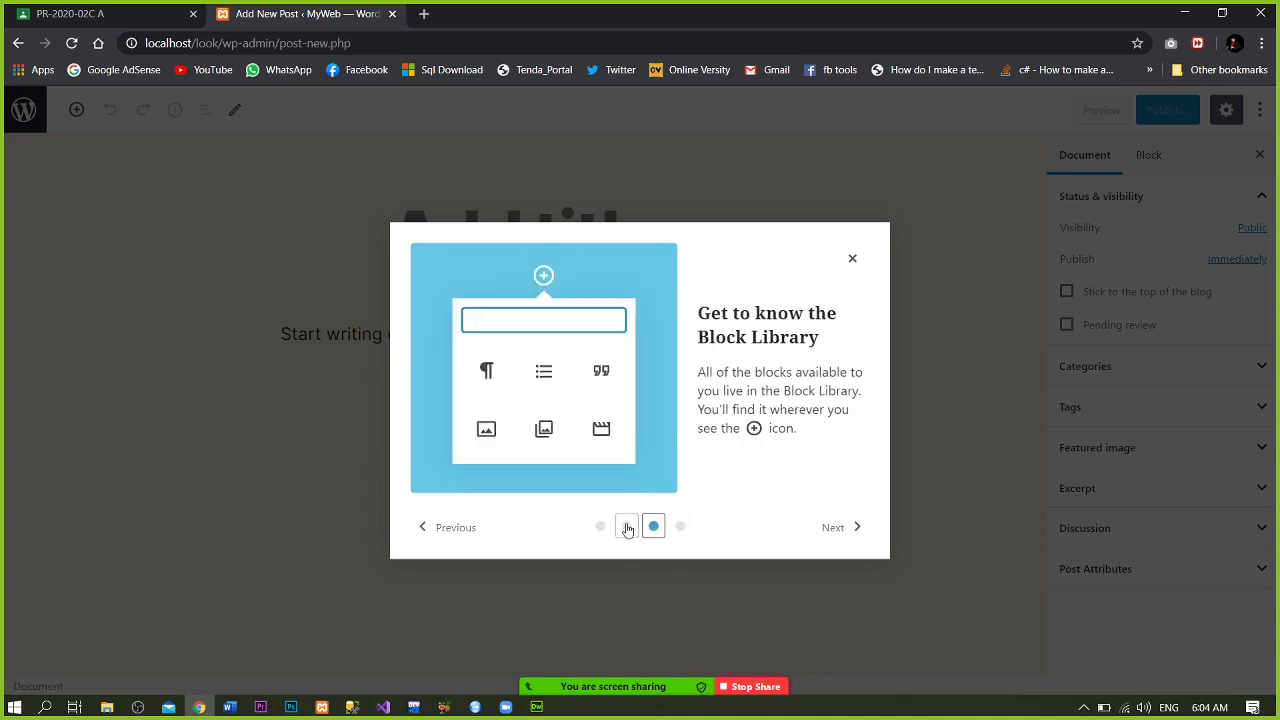
click(600, 527)
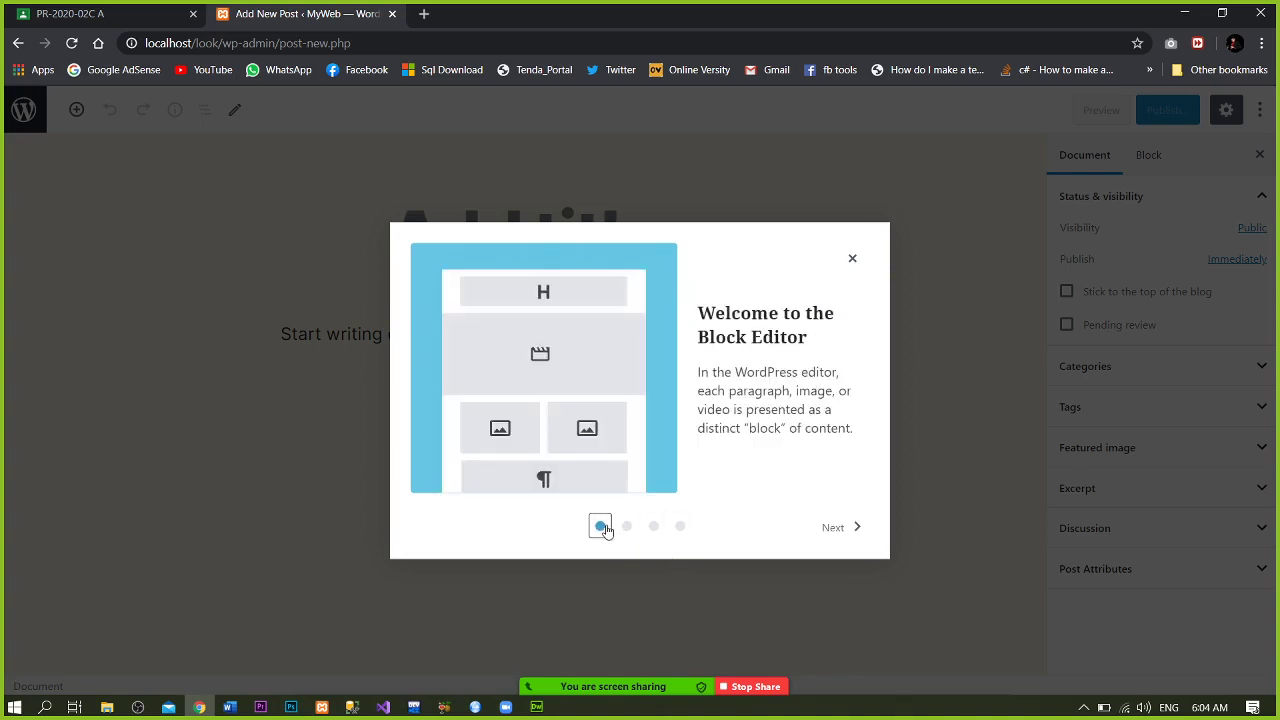
- Step through the welcome guide with Next and finish it with Get started
click(840, 530)
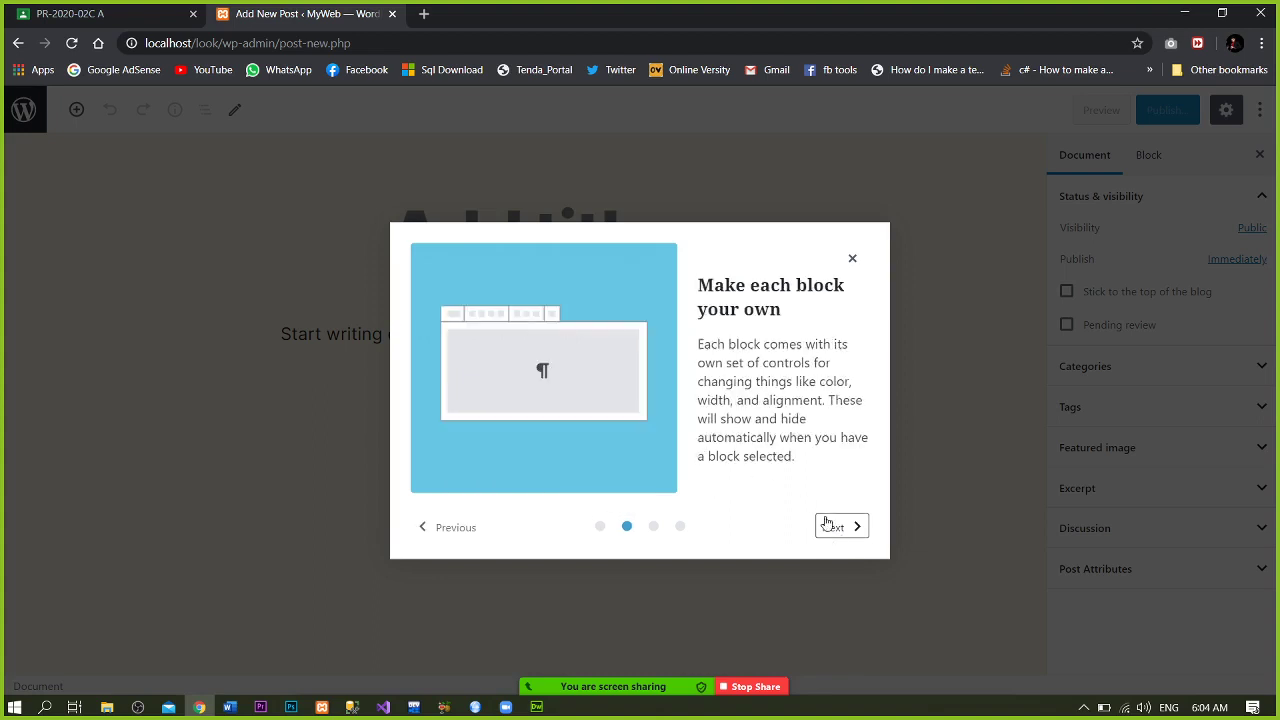
click(842, 538)
click(842, 538)
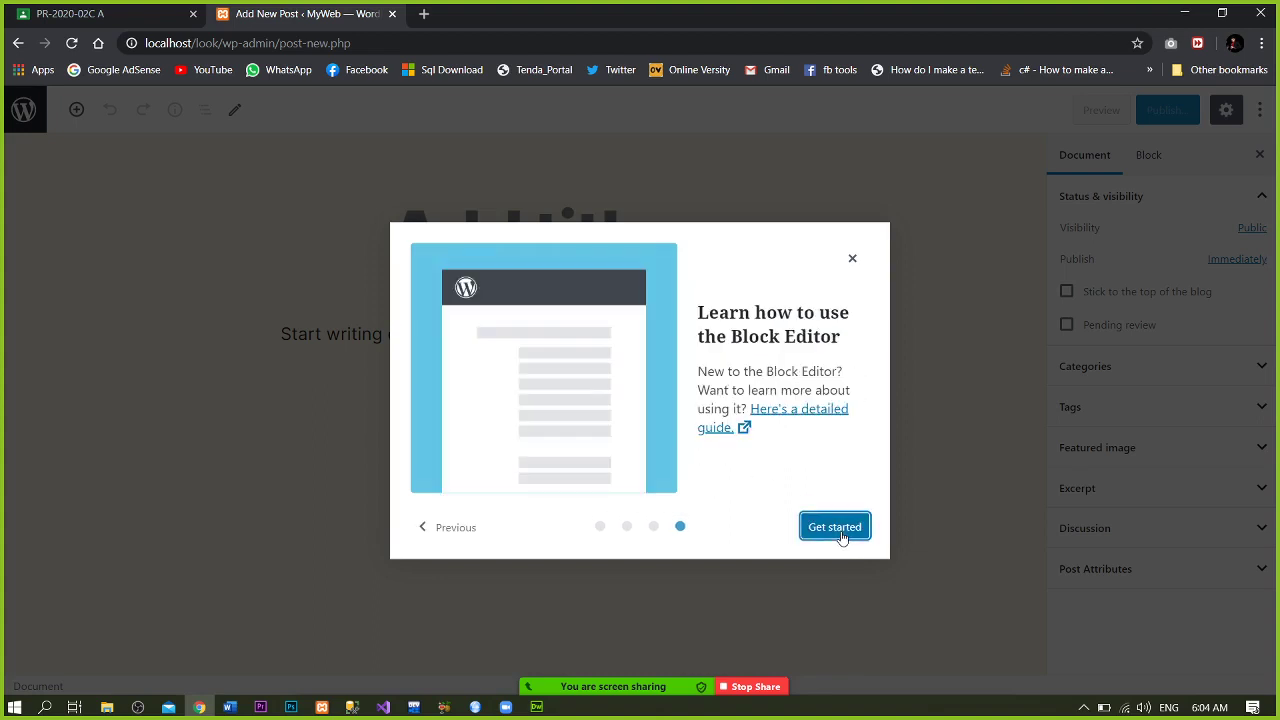
click(842, 538)
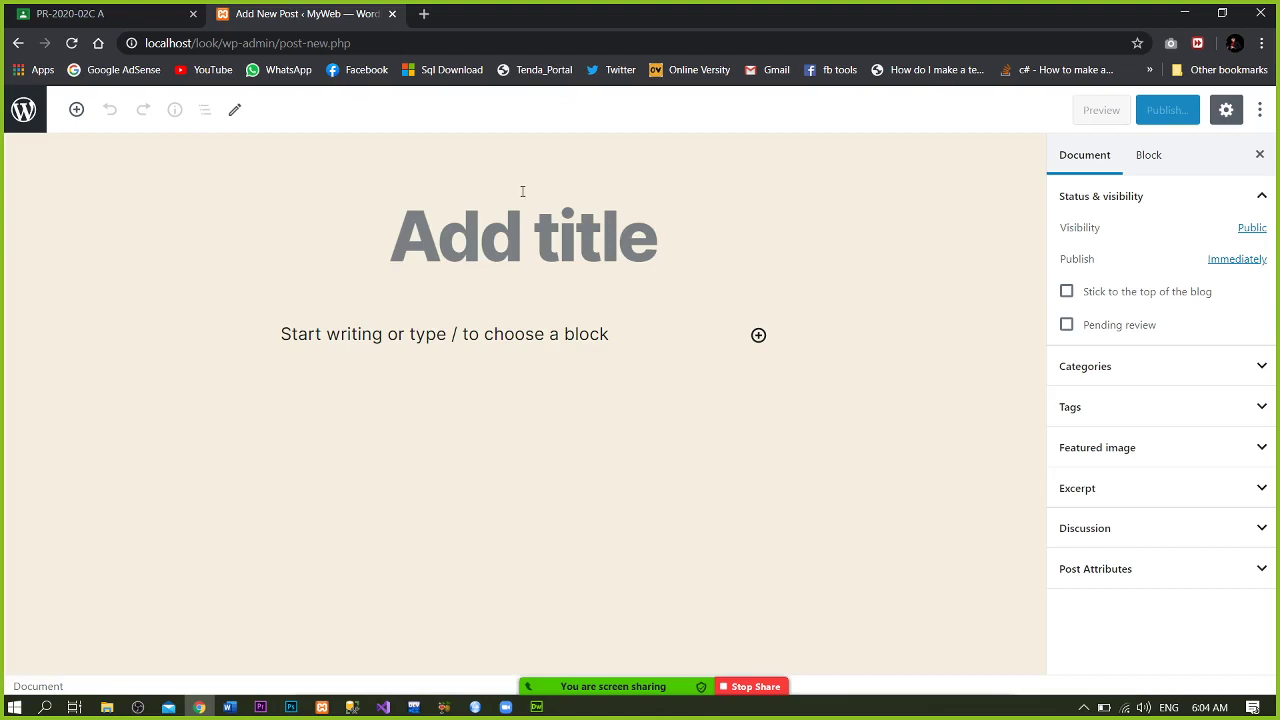
- Insert a Paragraph block and type the test text 'cvvfvfv'
click(78, 110)
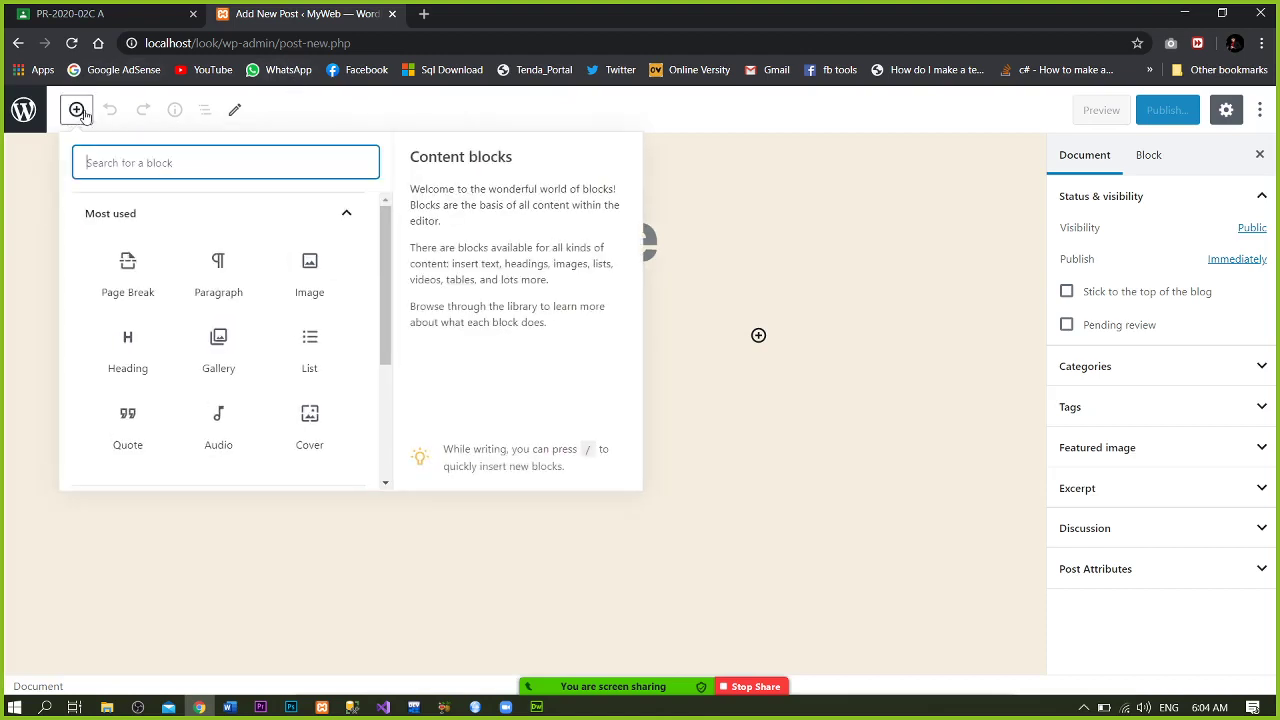
click(216, 282)
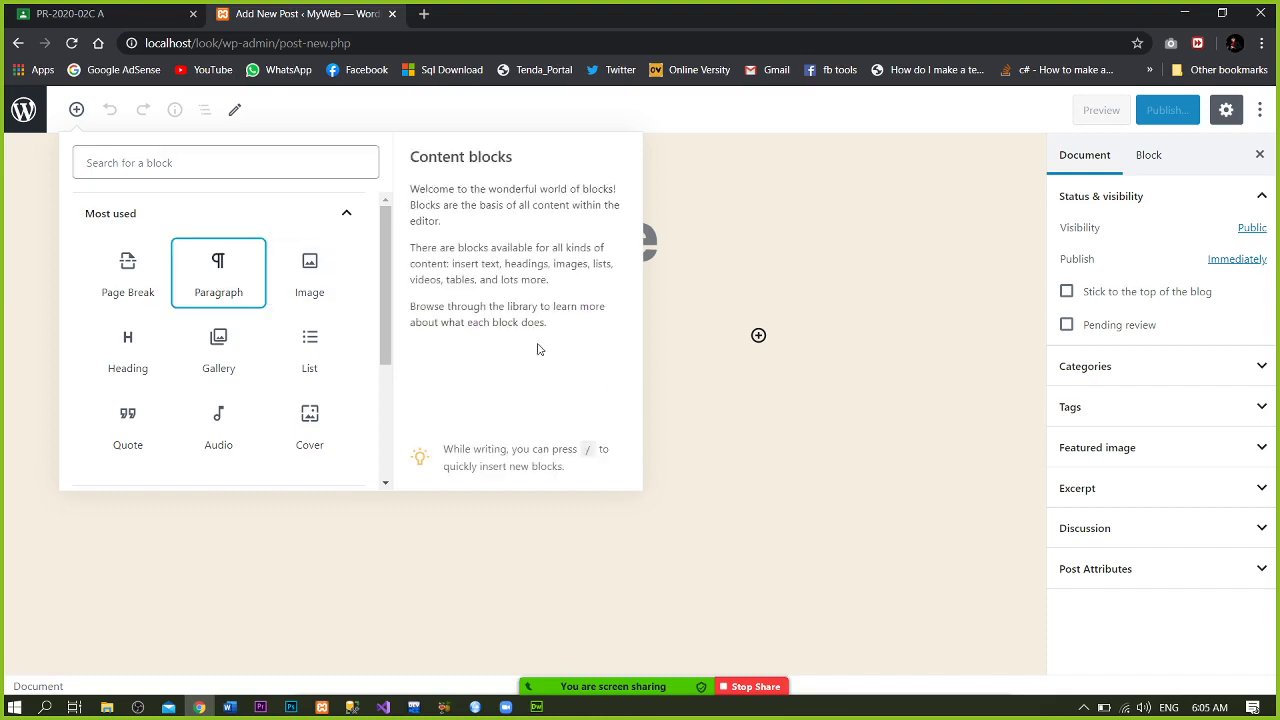
click(197, 284)
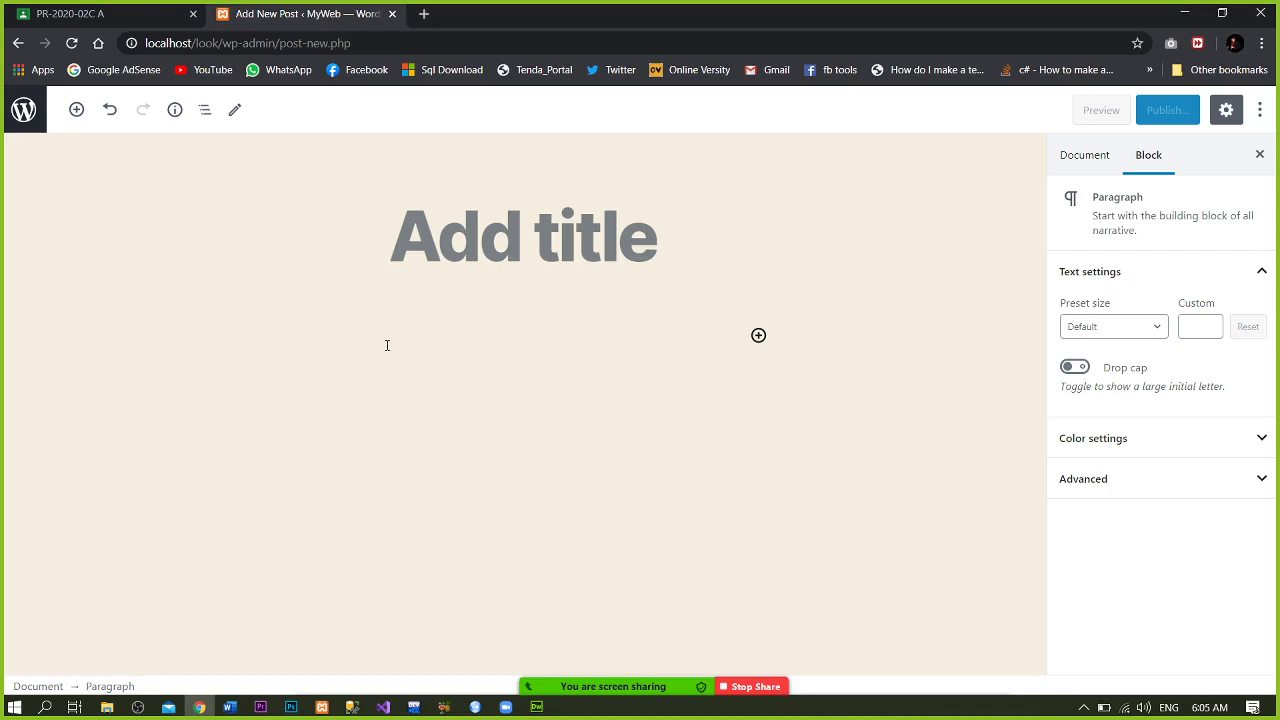
text(cvvfvfv)
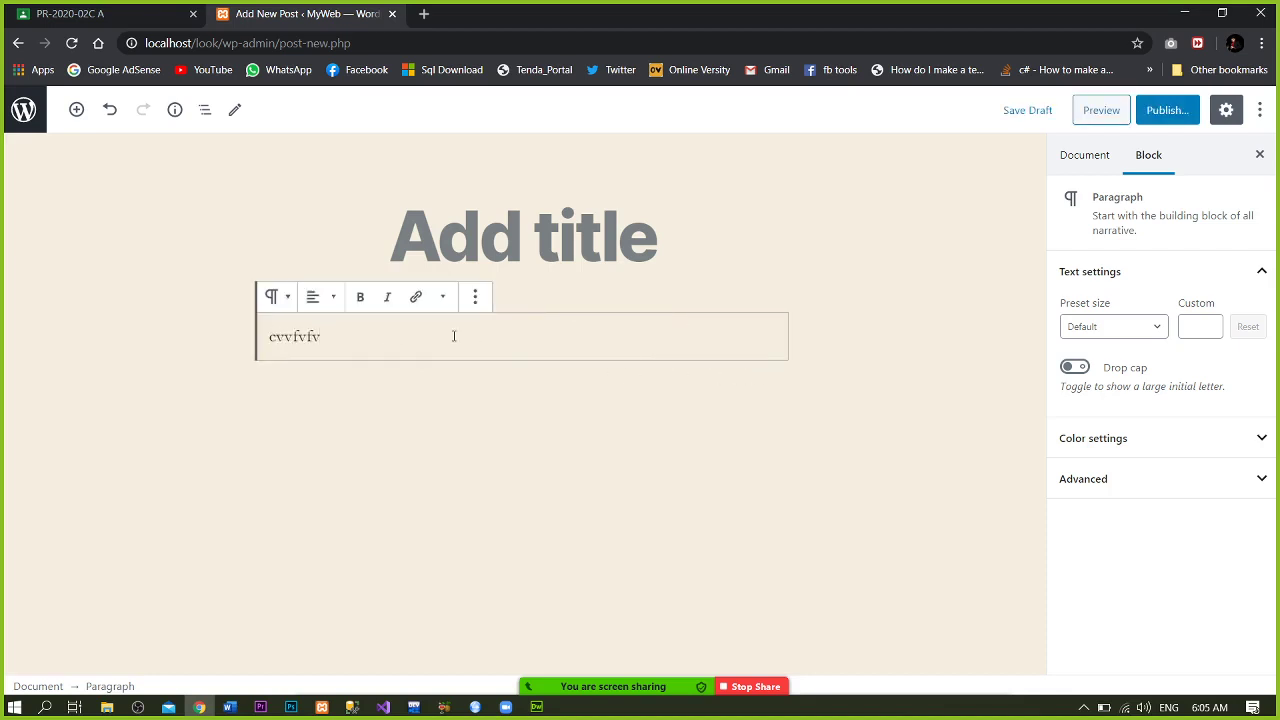
- Explore the paragraph's options, alignment and formatting menus, then delete the test text
click(476, 305)
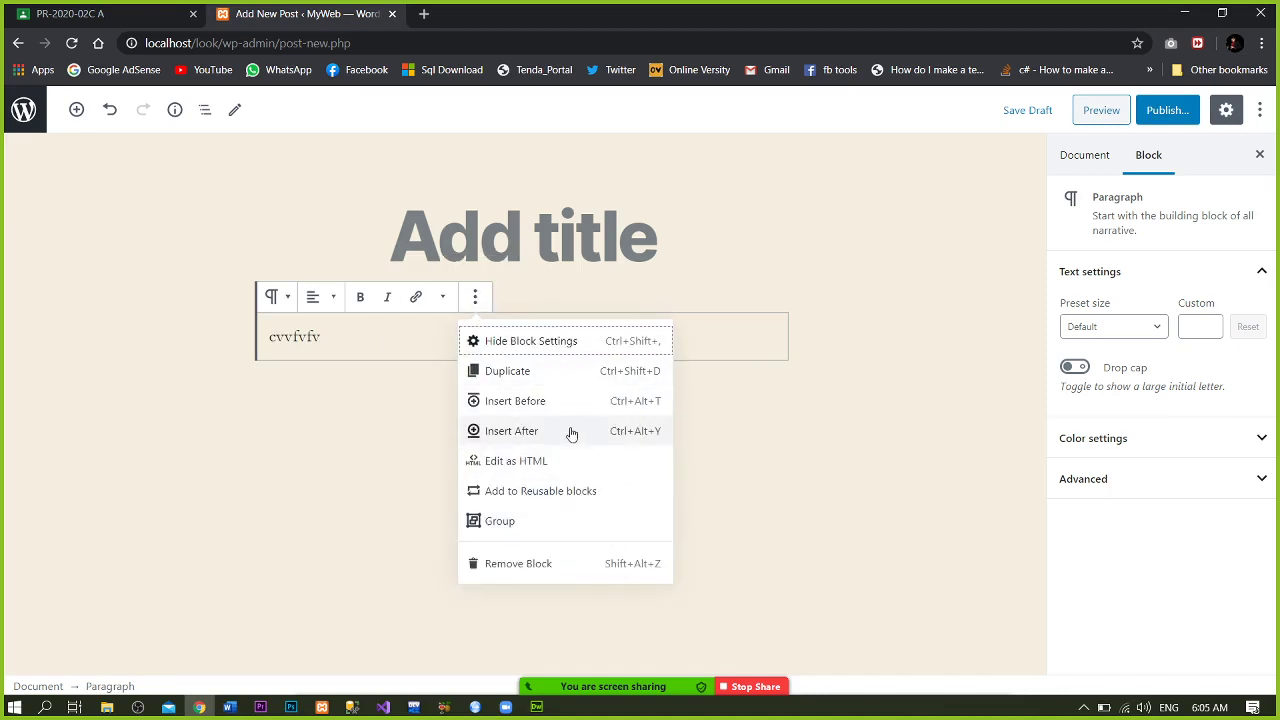
click(334, 301)
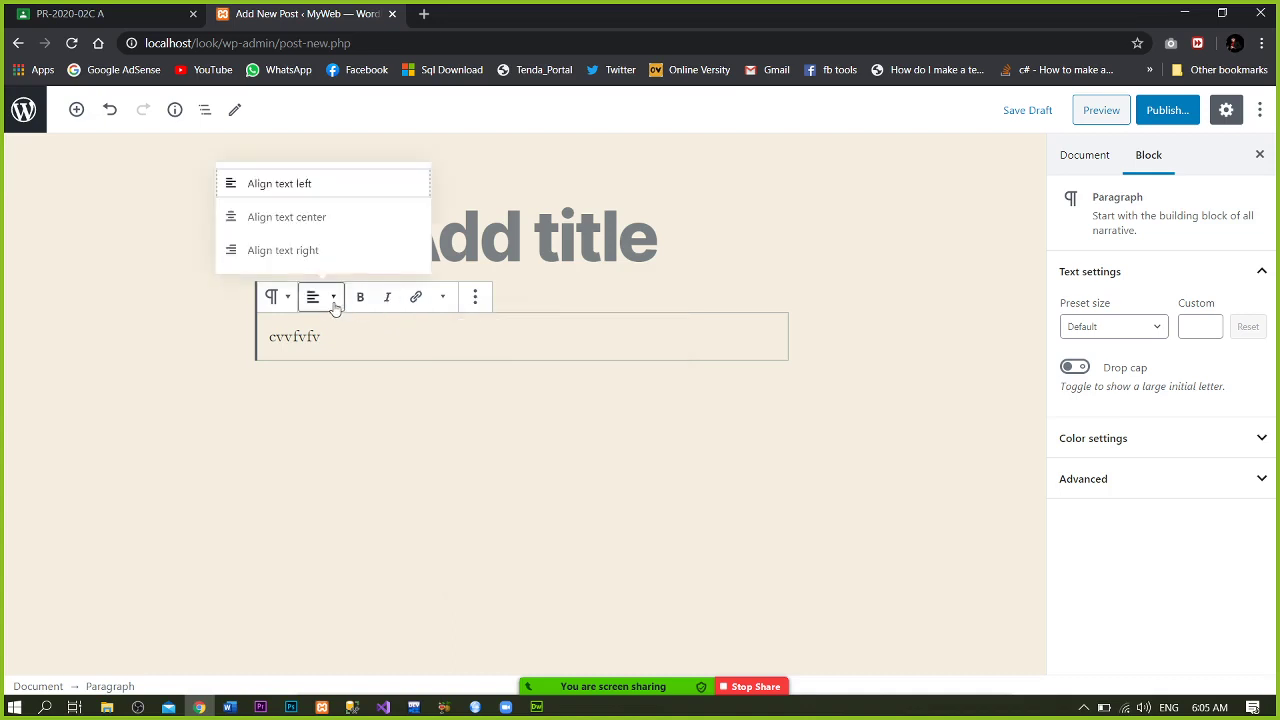
click(447, 311)
click(448, 312)
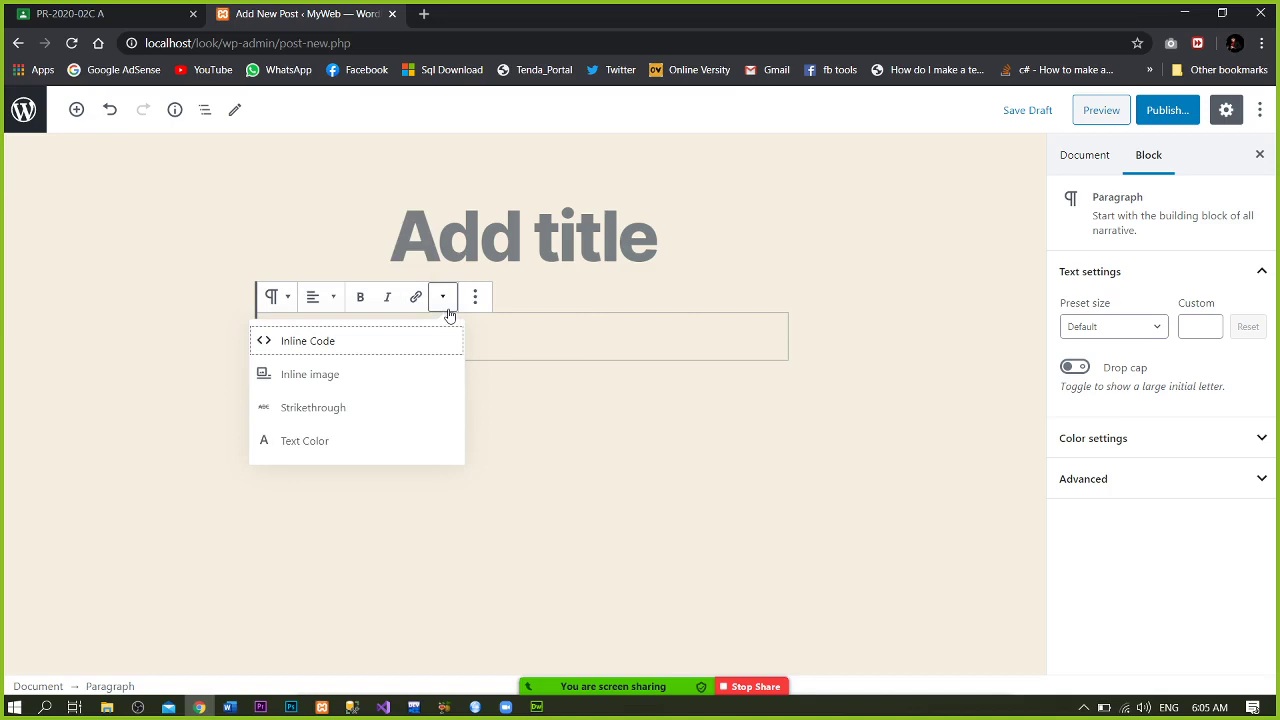
click(520, 341)
text(cvvfvfv)
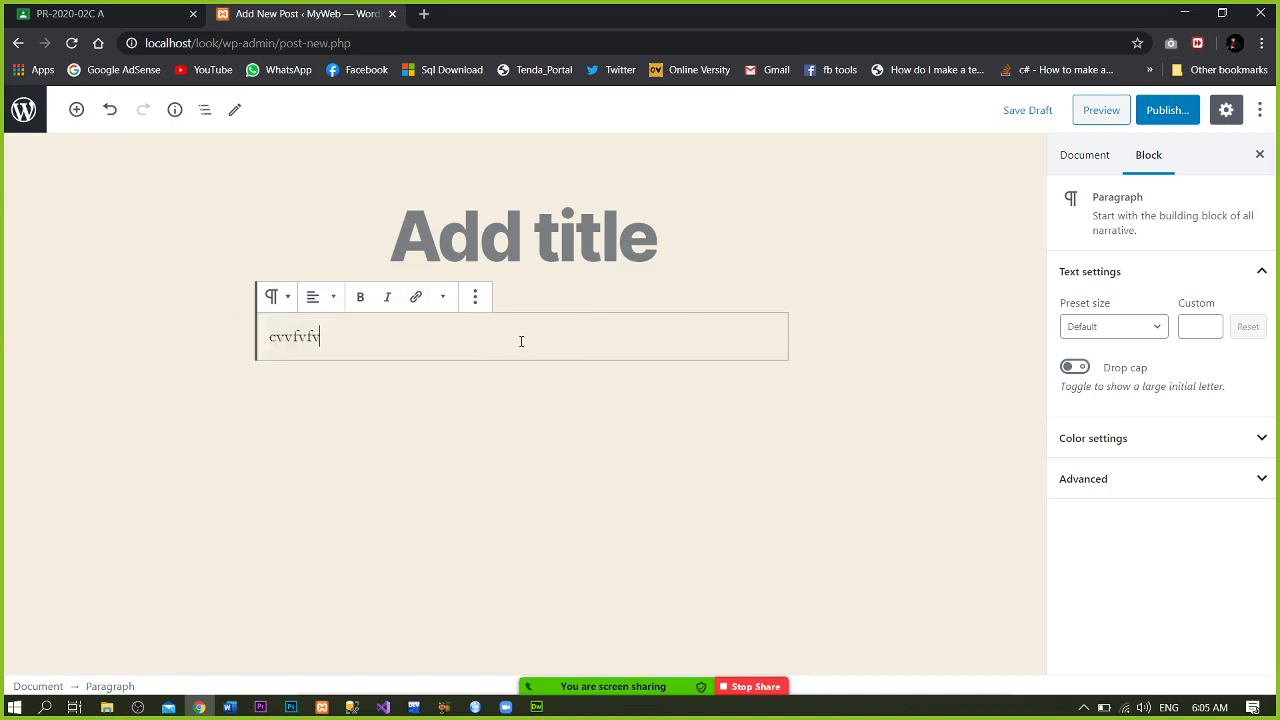
key(BackSpace)
key(BackSpace)
key(BackSpace)
key(BackSpace)
key(BackSpace)
key(BackSpace)
key(BackSpace)
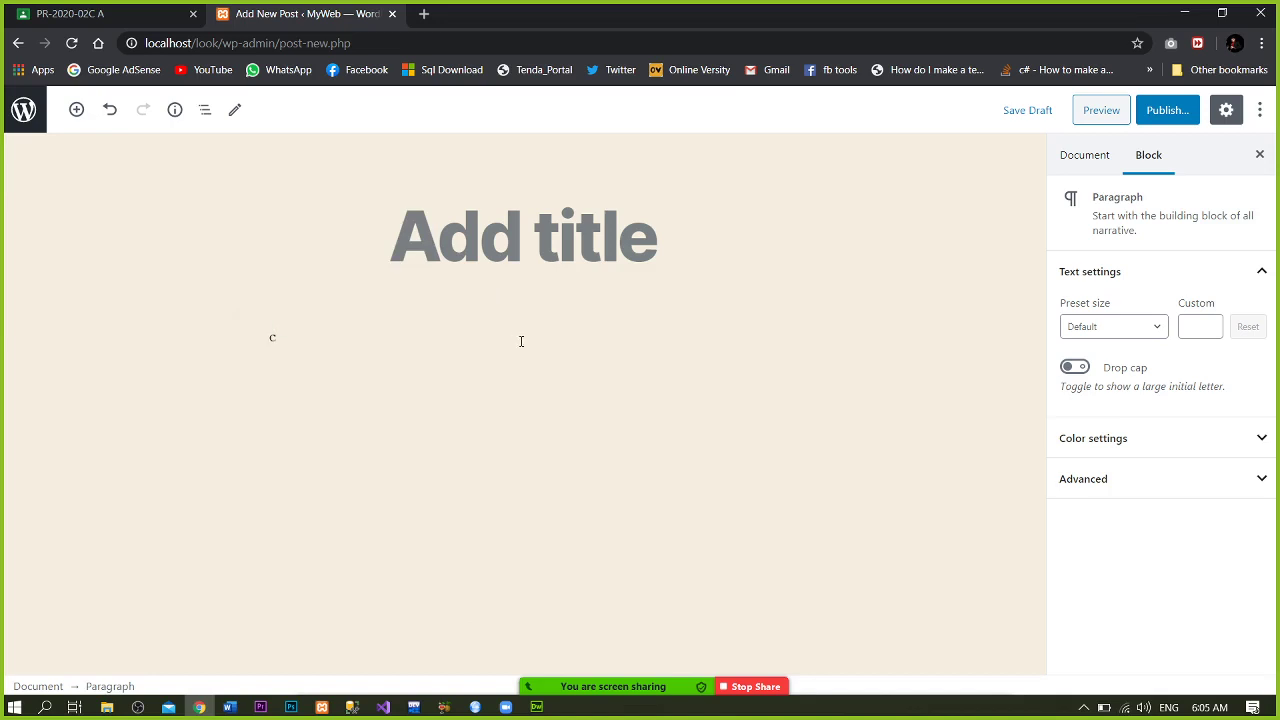
- Insert an empty Image block, cancelling the file upload dialog
click(758, 335)
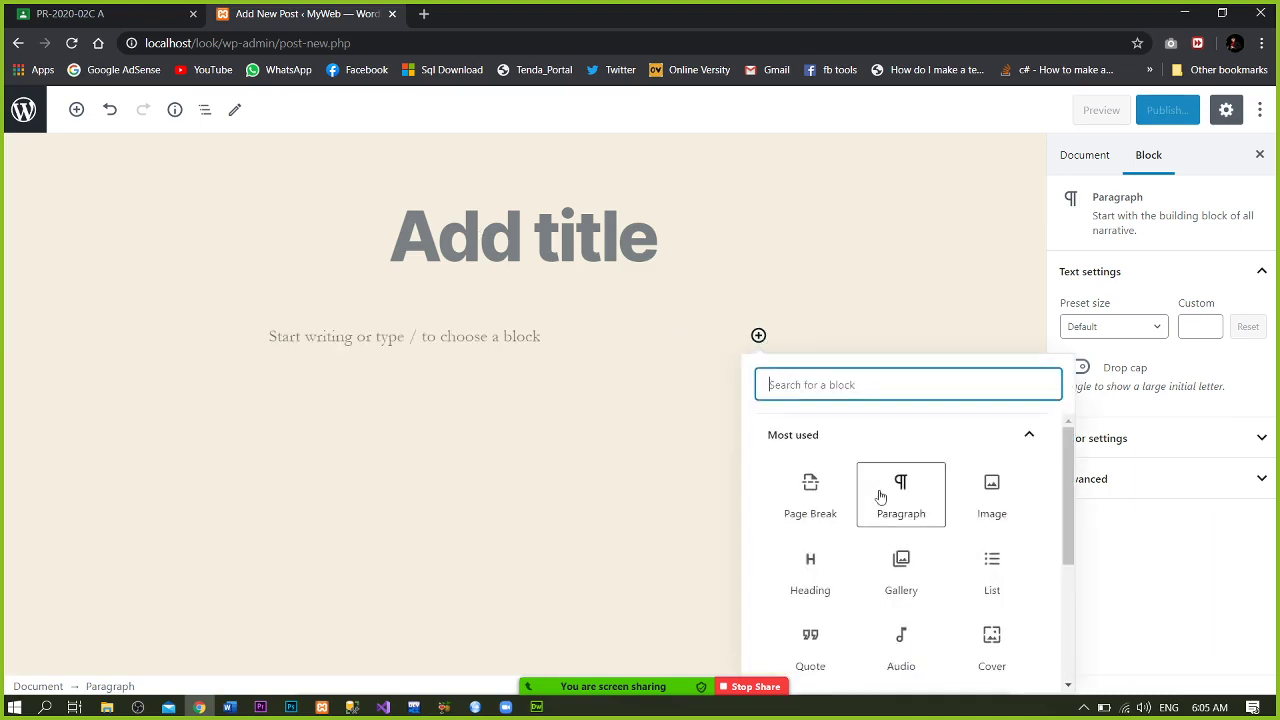
click(989, 492)
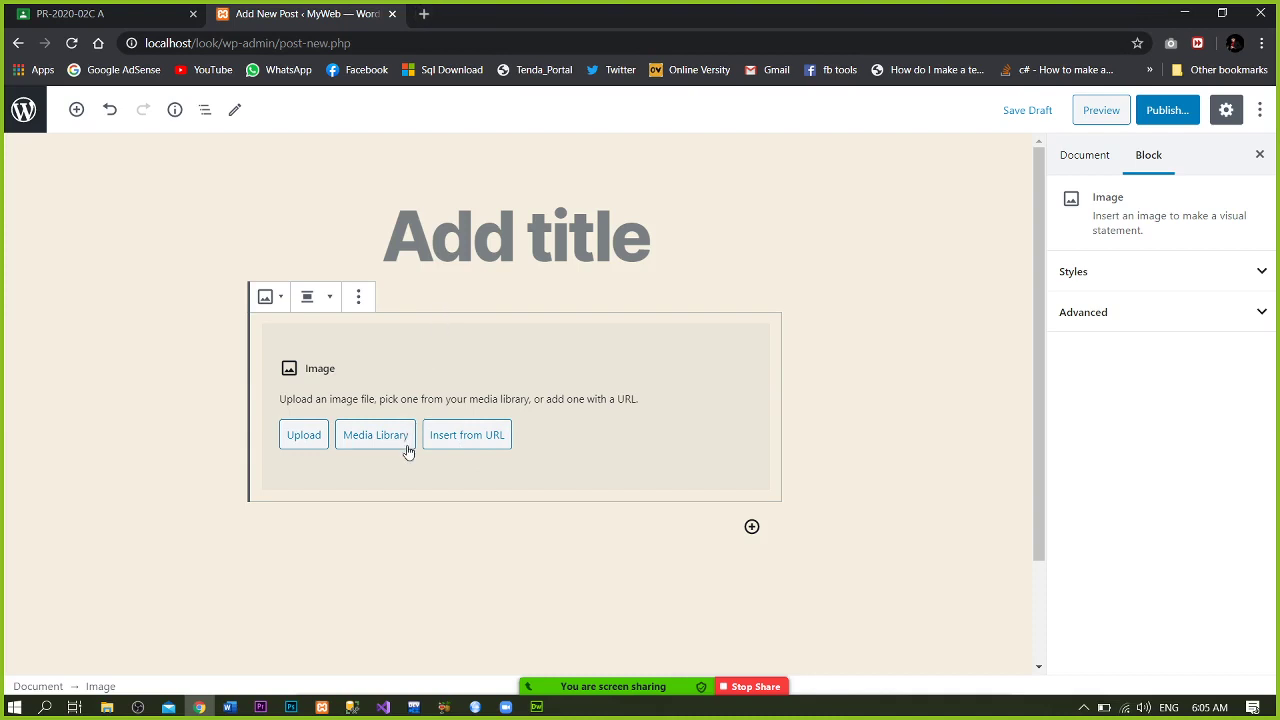
click(304, 436)
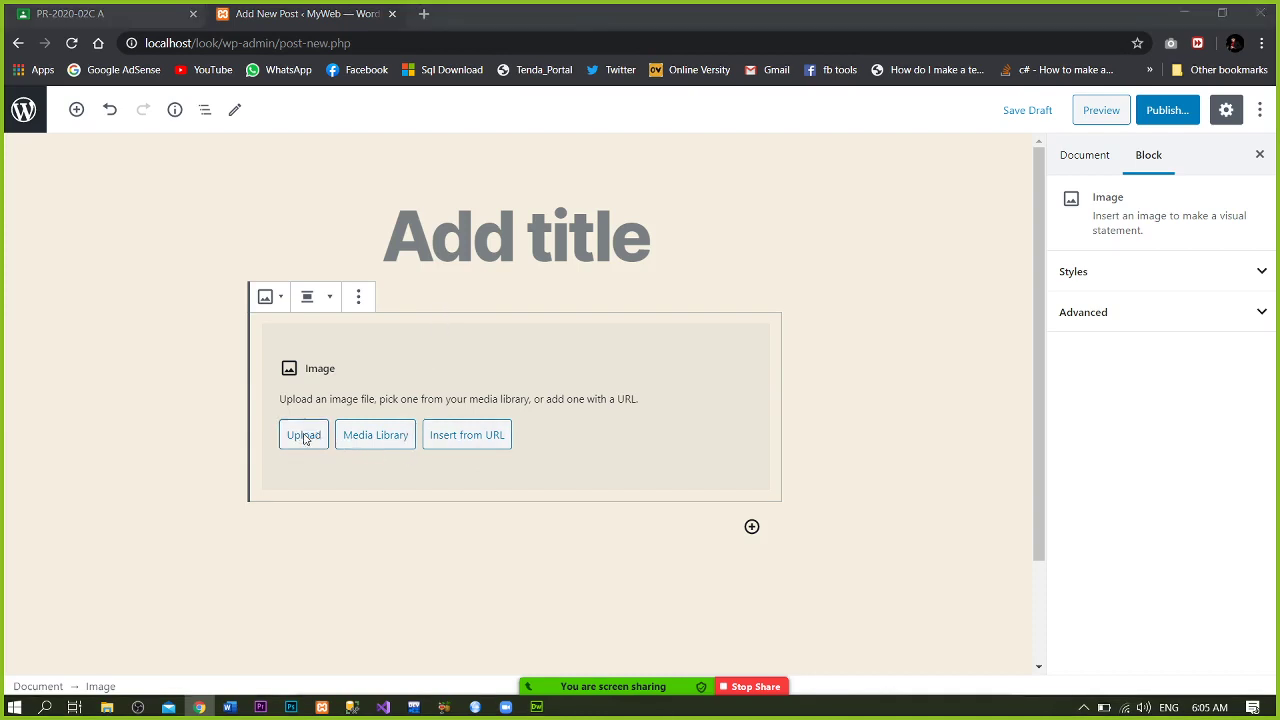
key(Escape)
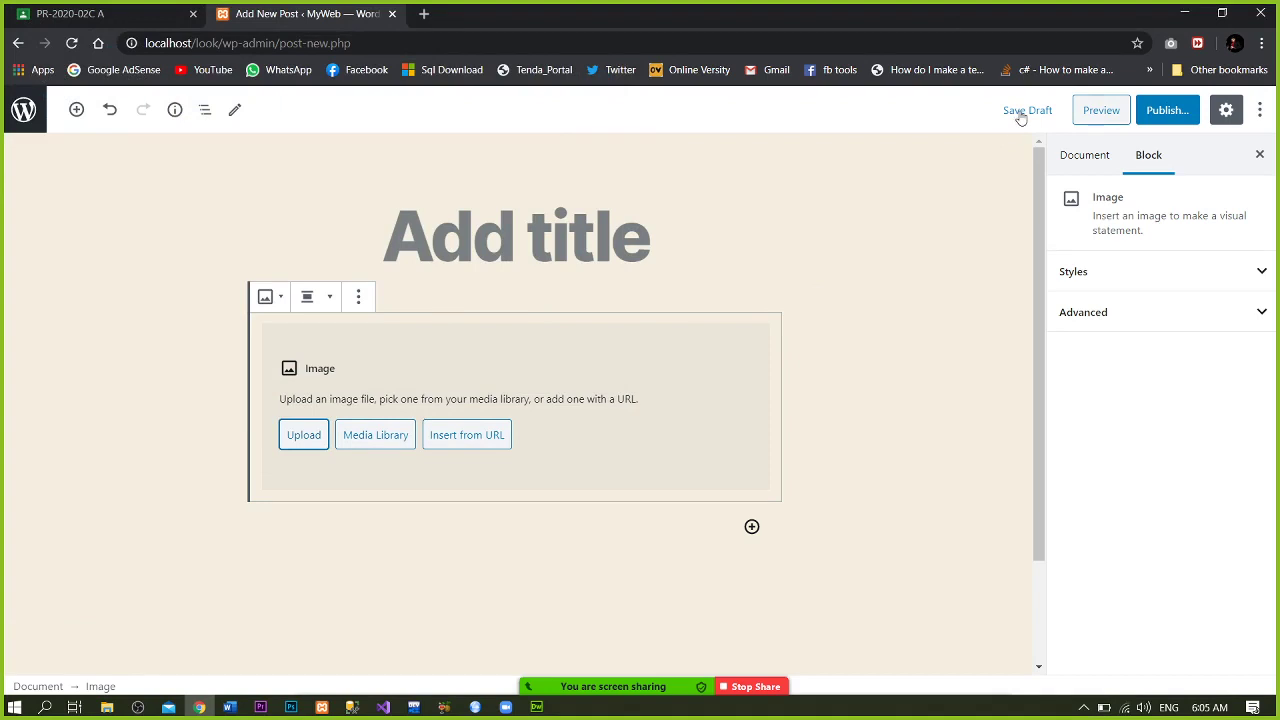
- Preview the draft on the site, scroll through it, then close the preview tab
click(1093, 119)
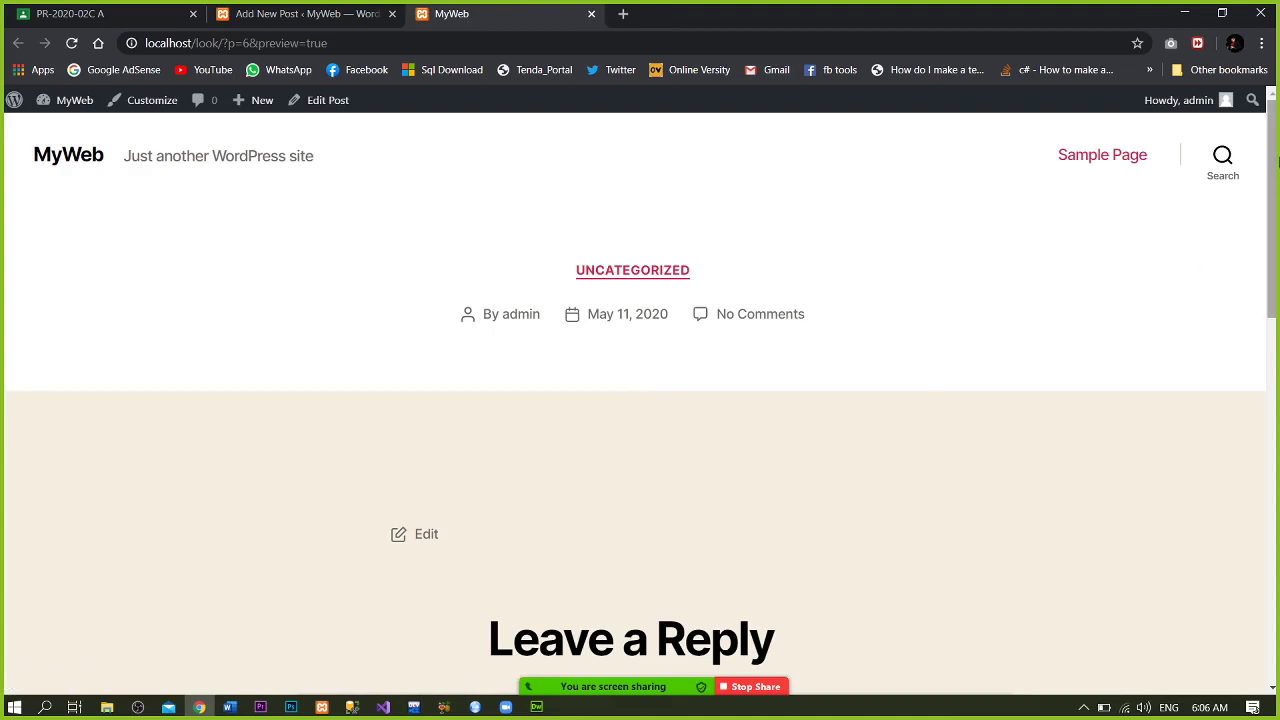
drag(1277, 162, 1255, 277)
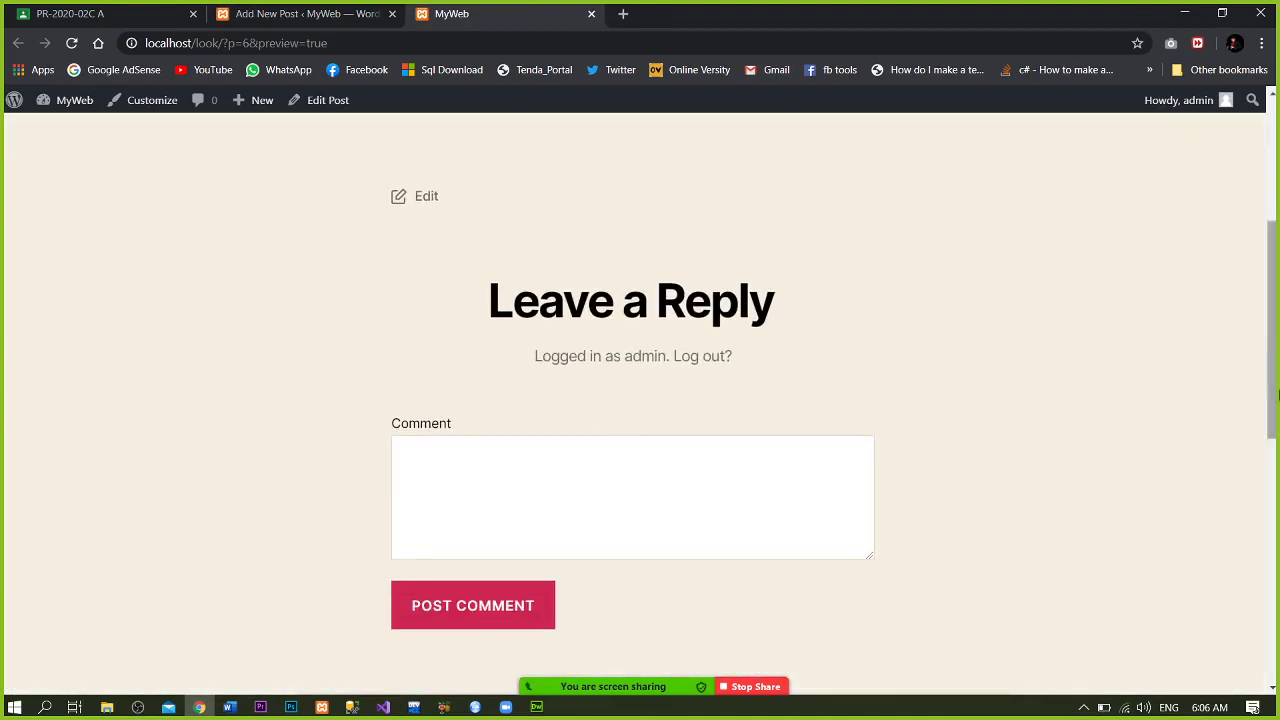
drag(1266, 354, 1243, 335)
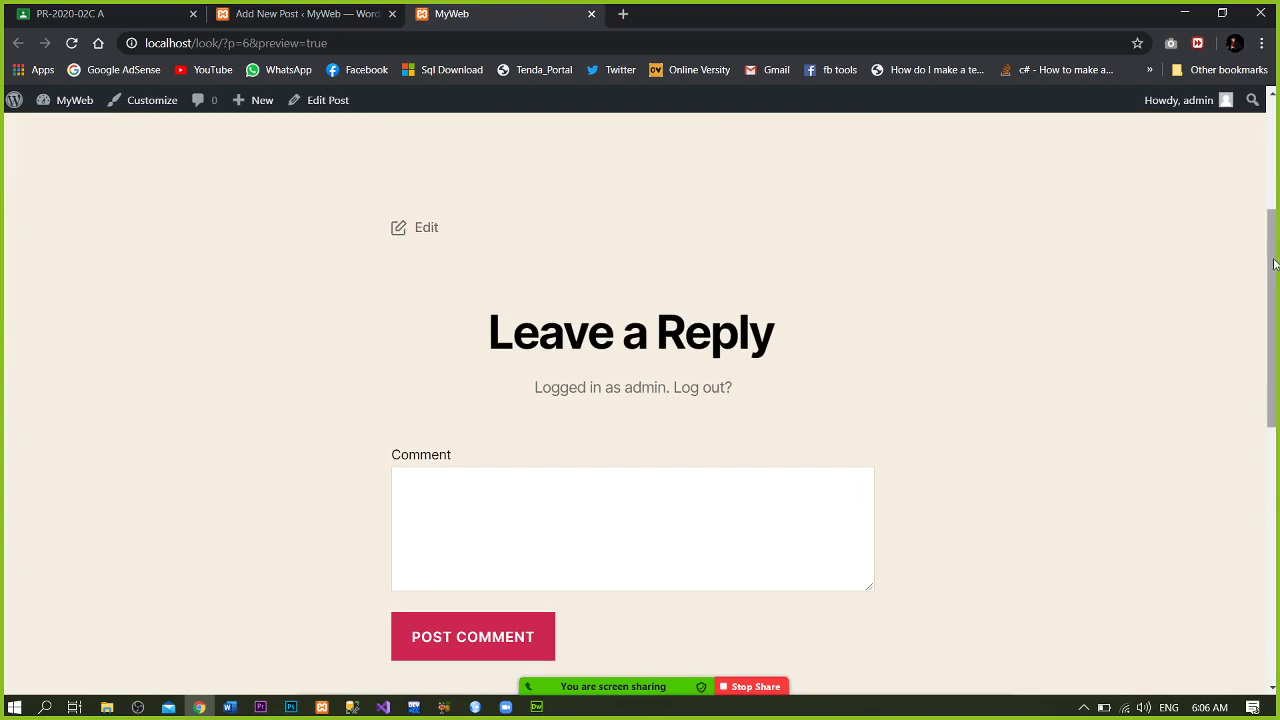
drag(1274, 262, 1268, 208)
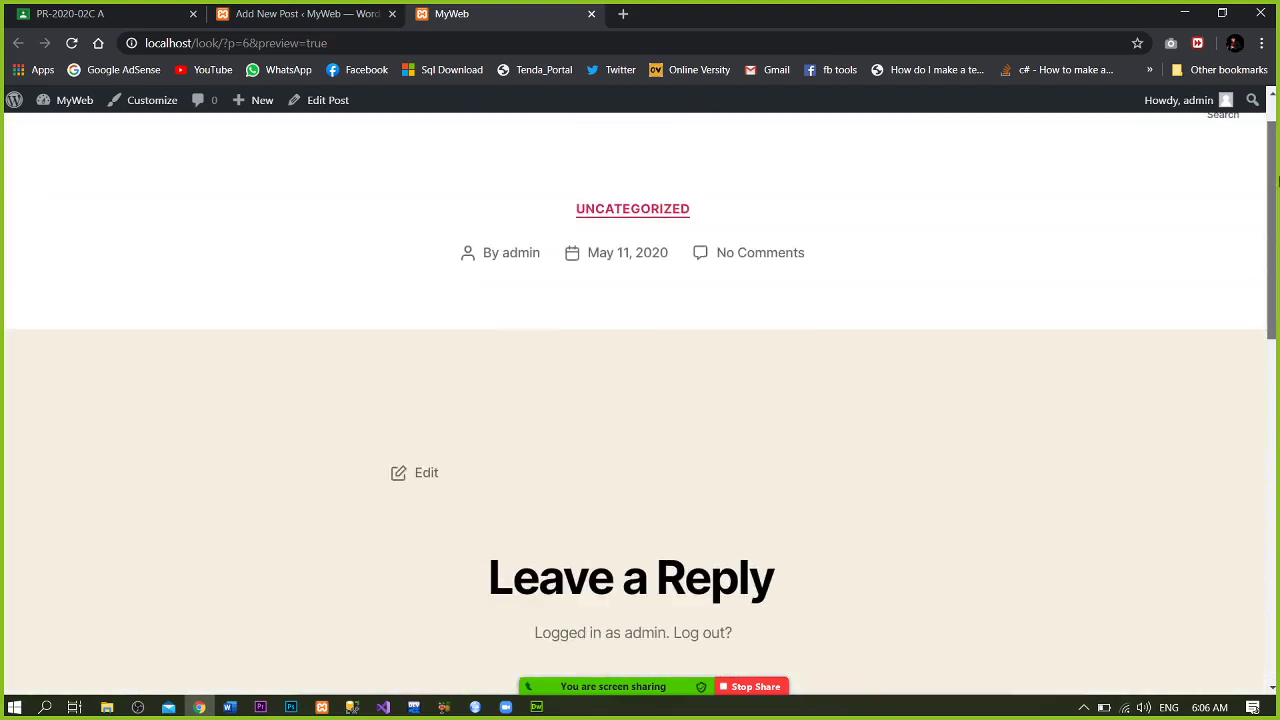
click(589, 14)
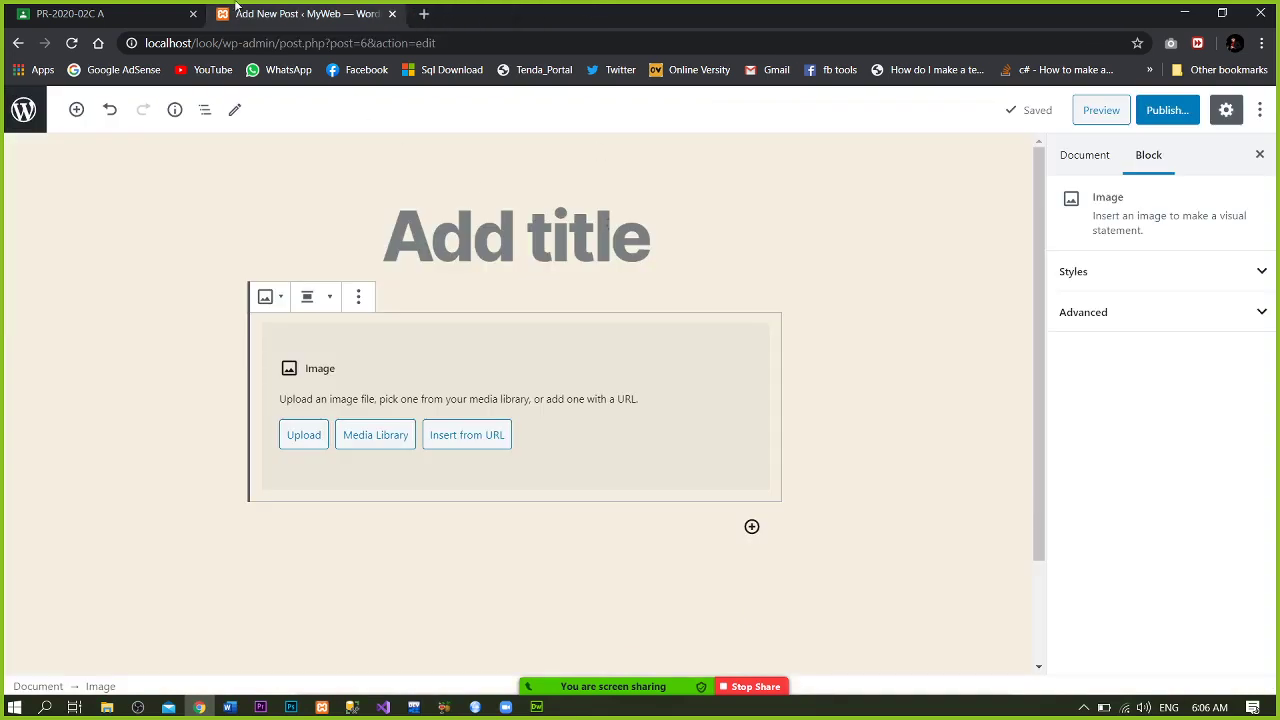
- Go back to the Posts list, then open the Zoom meeting chat
click(19, 45)
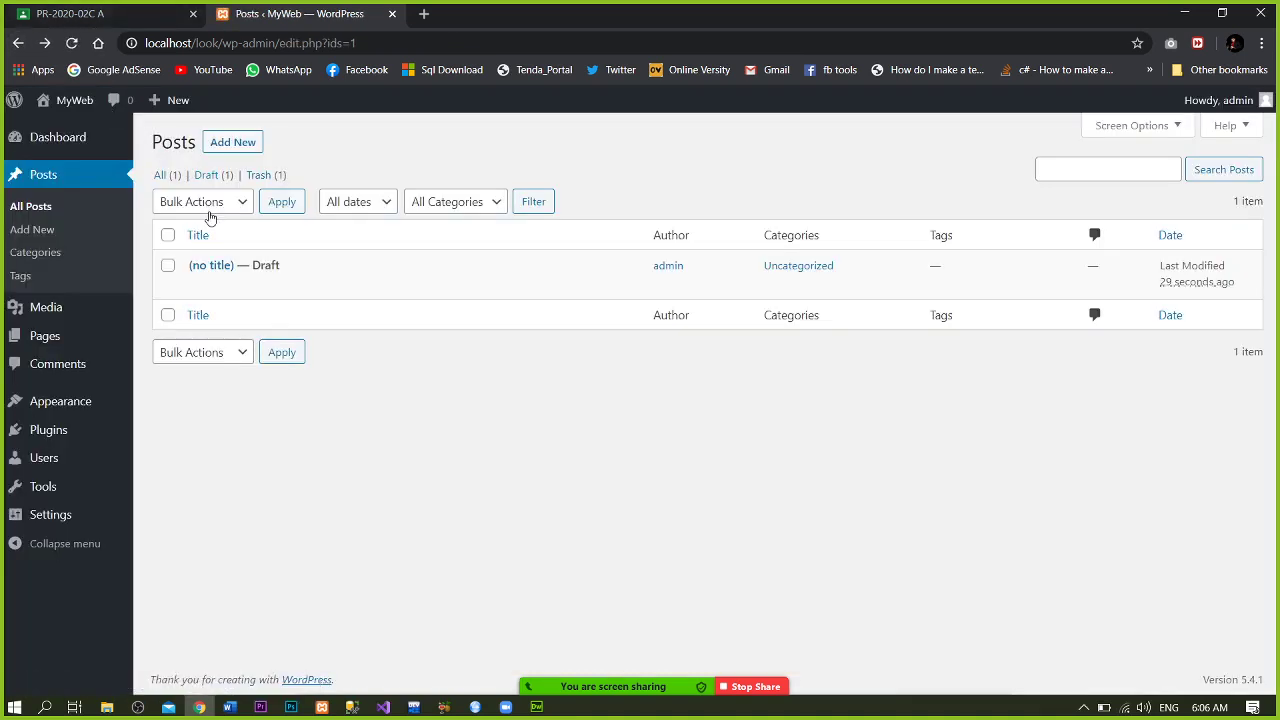
mouse_move(198, 272)
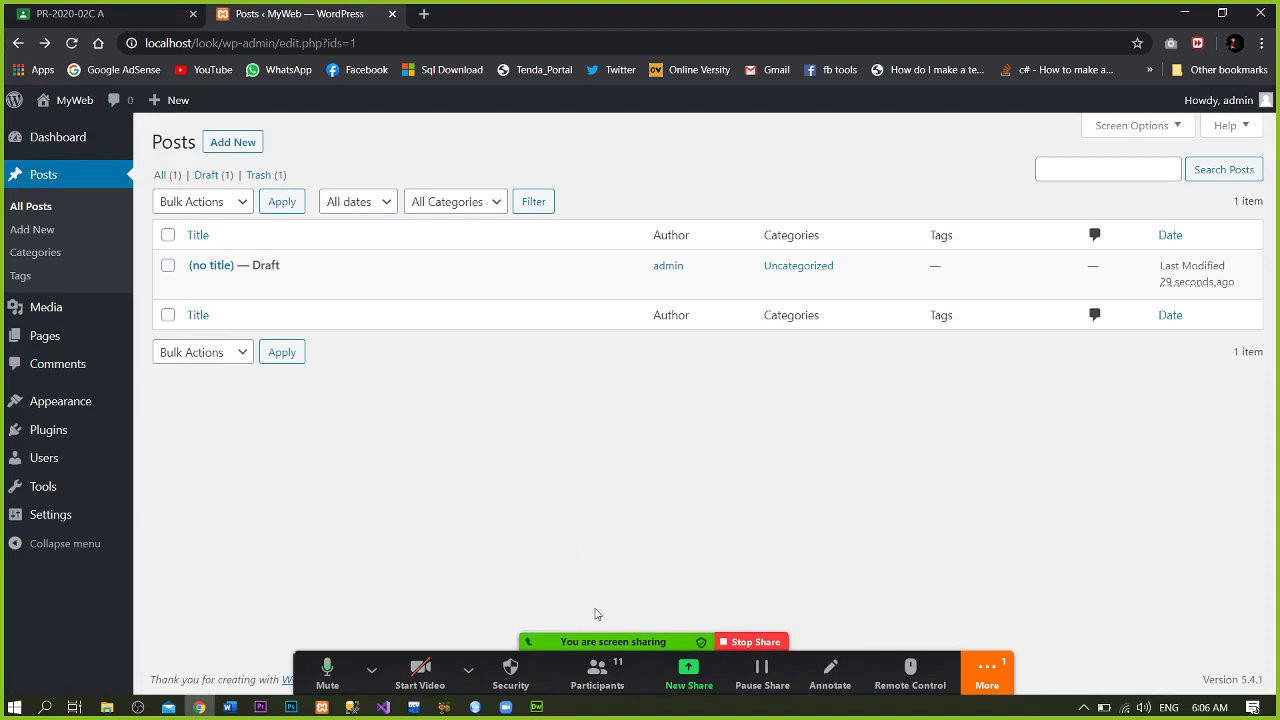
click(987, 672)
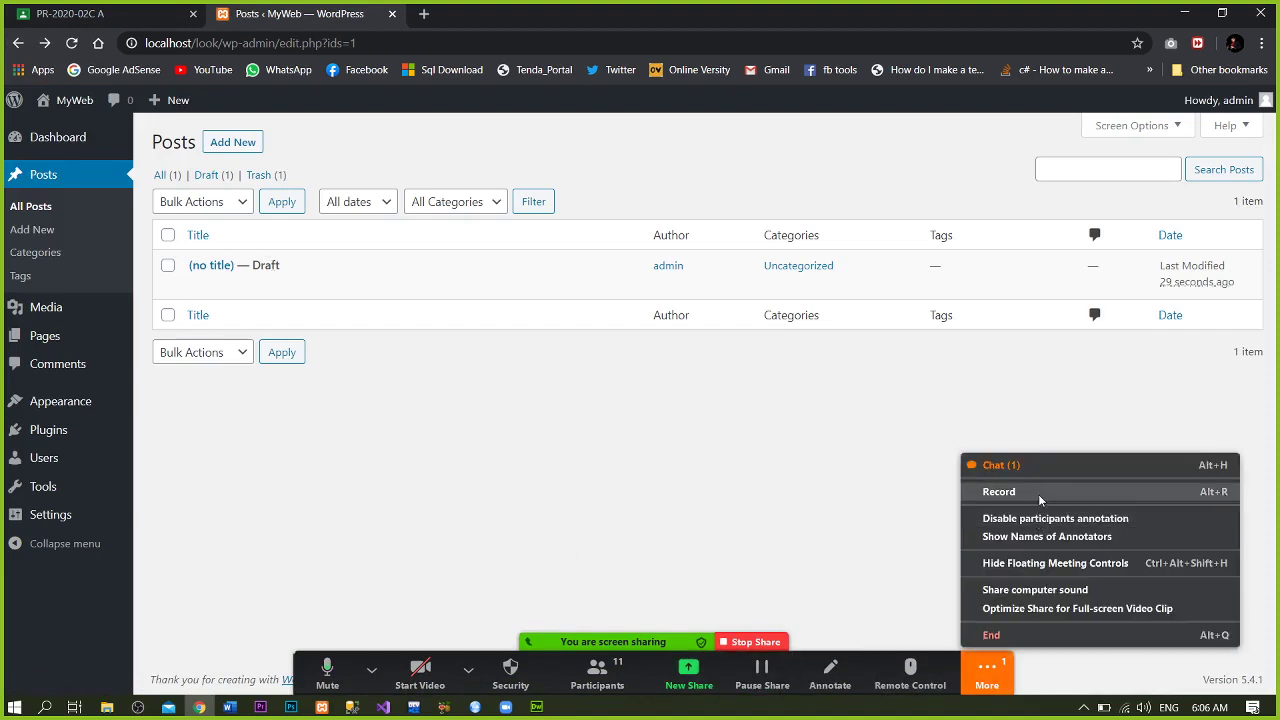
click(787, 496)
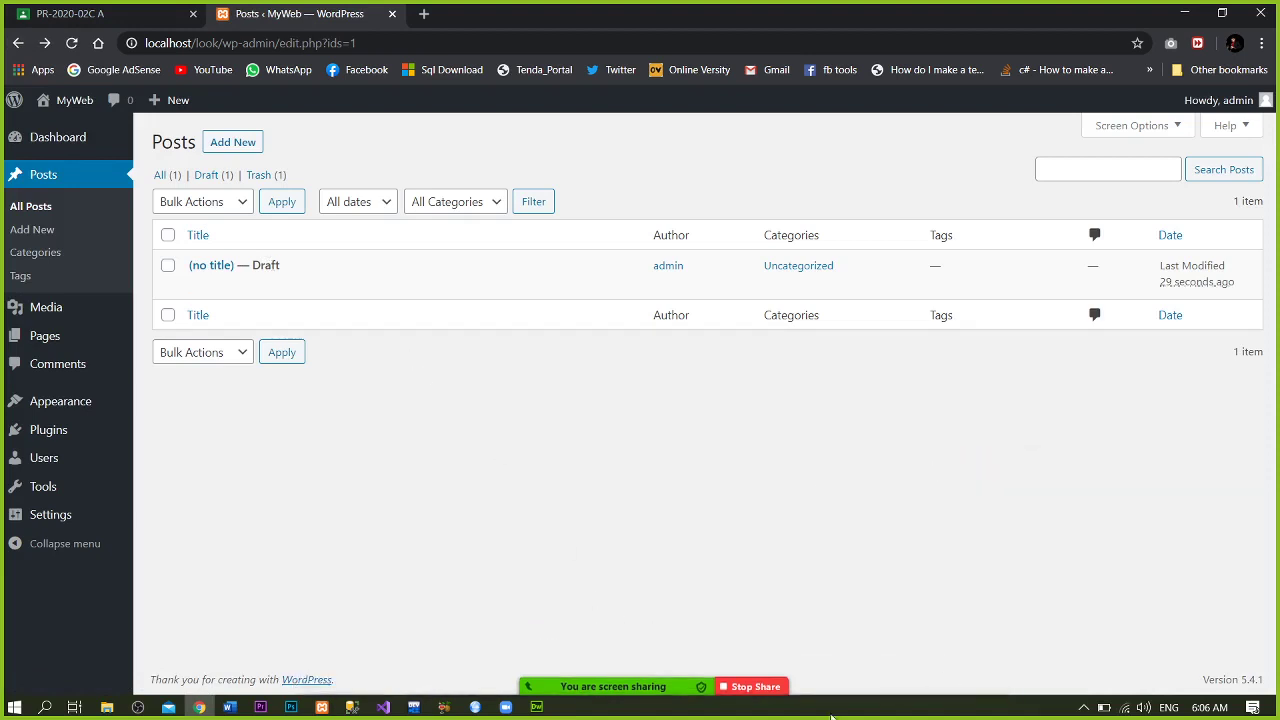
click(987, 672)
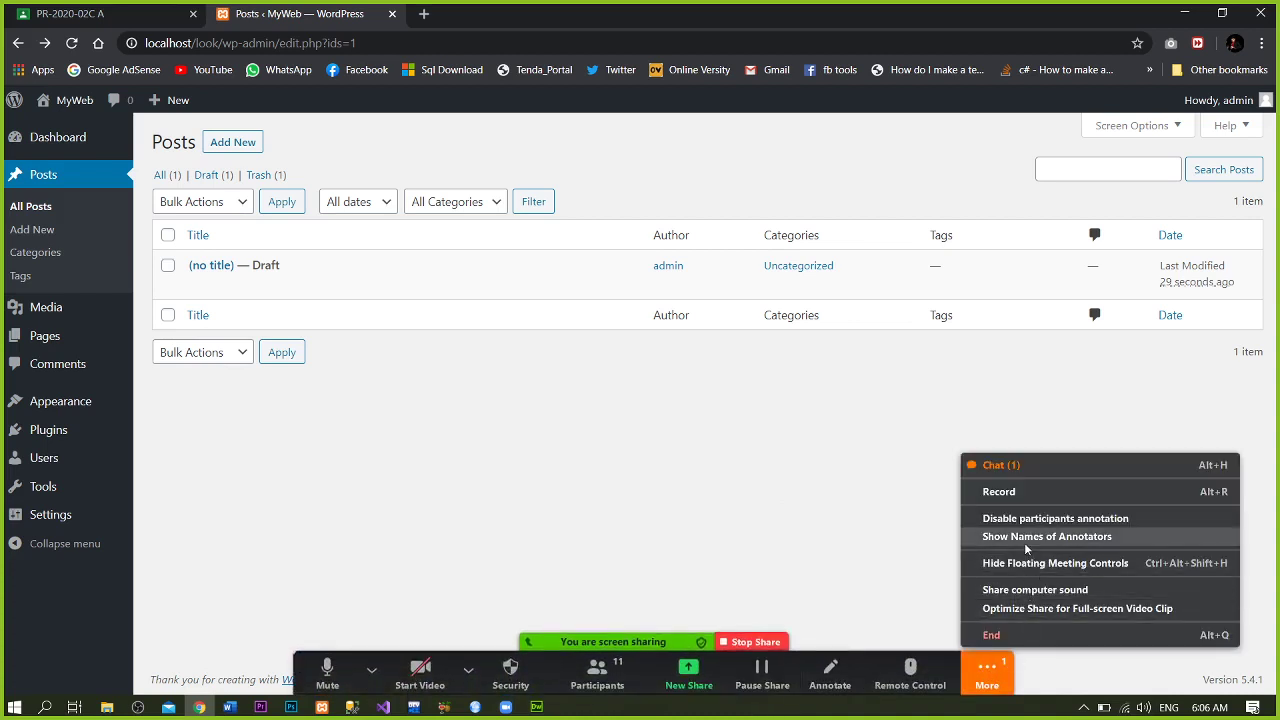
click(1057, 464)
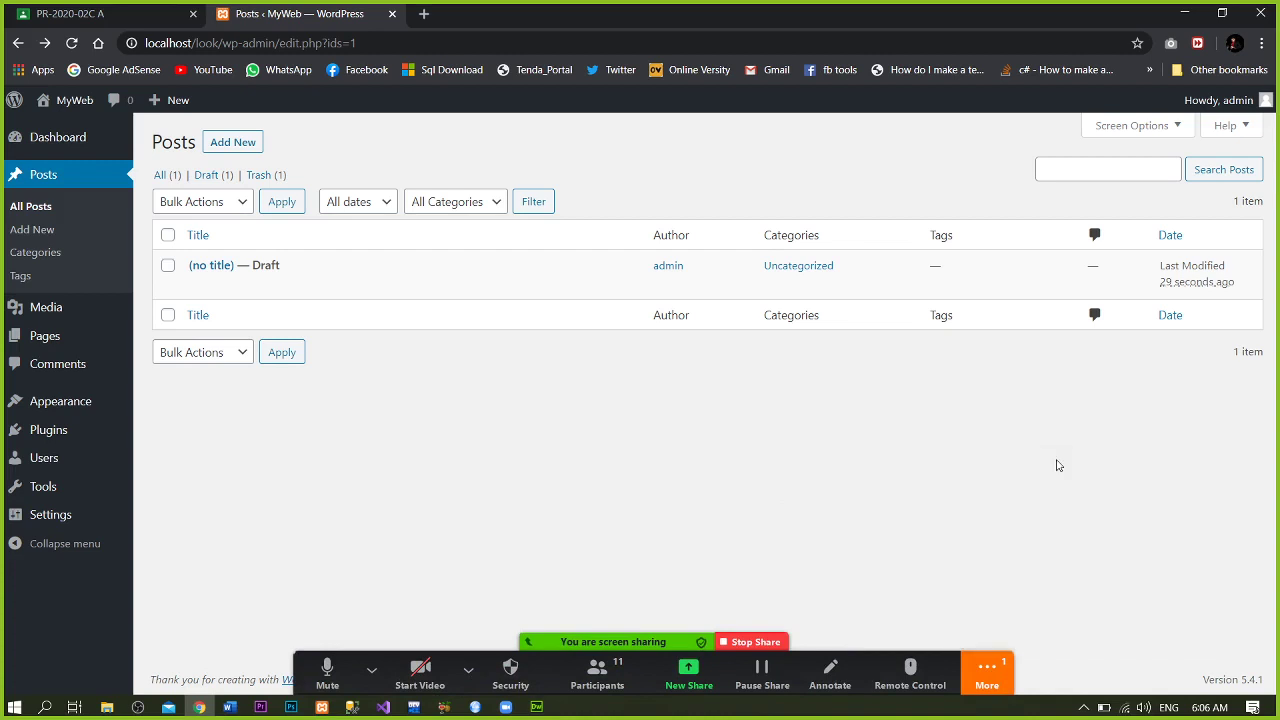
click(1184, 10)
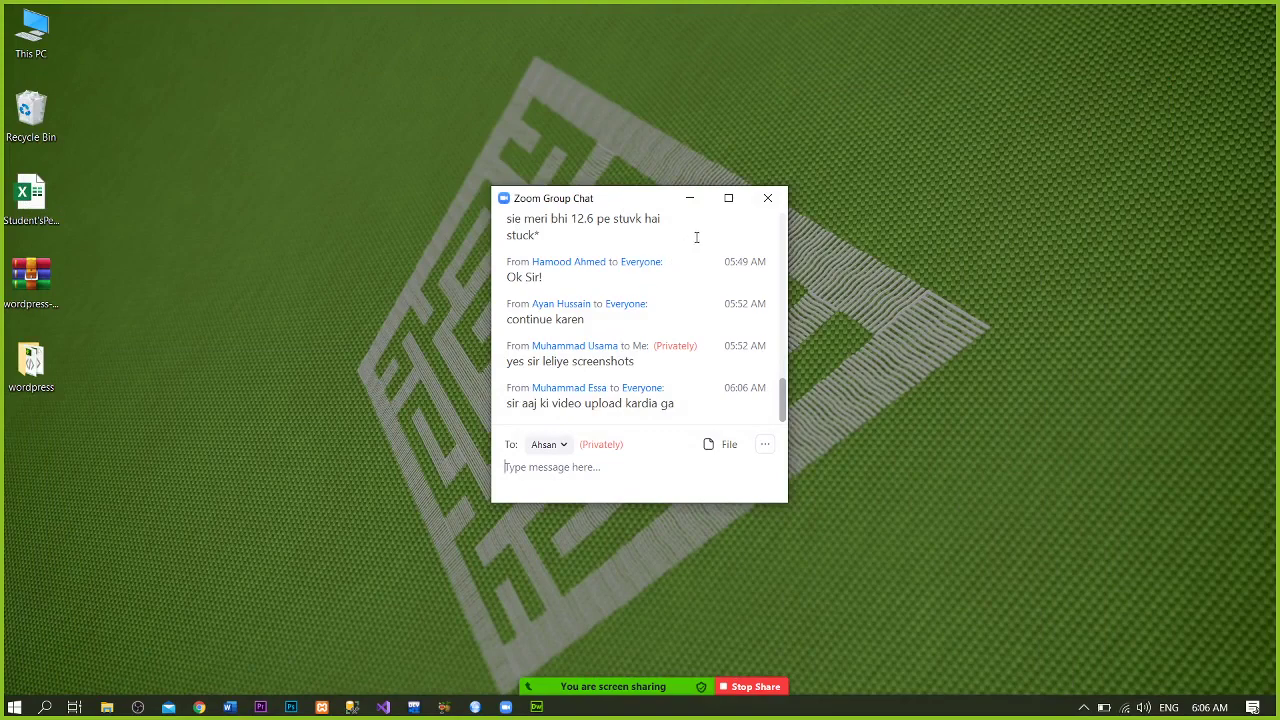
click(787, 199)
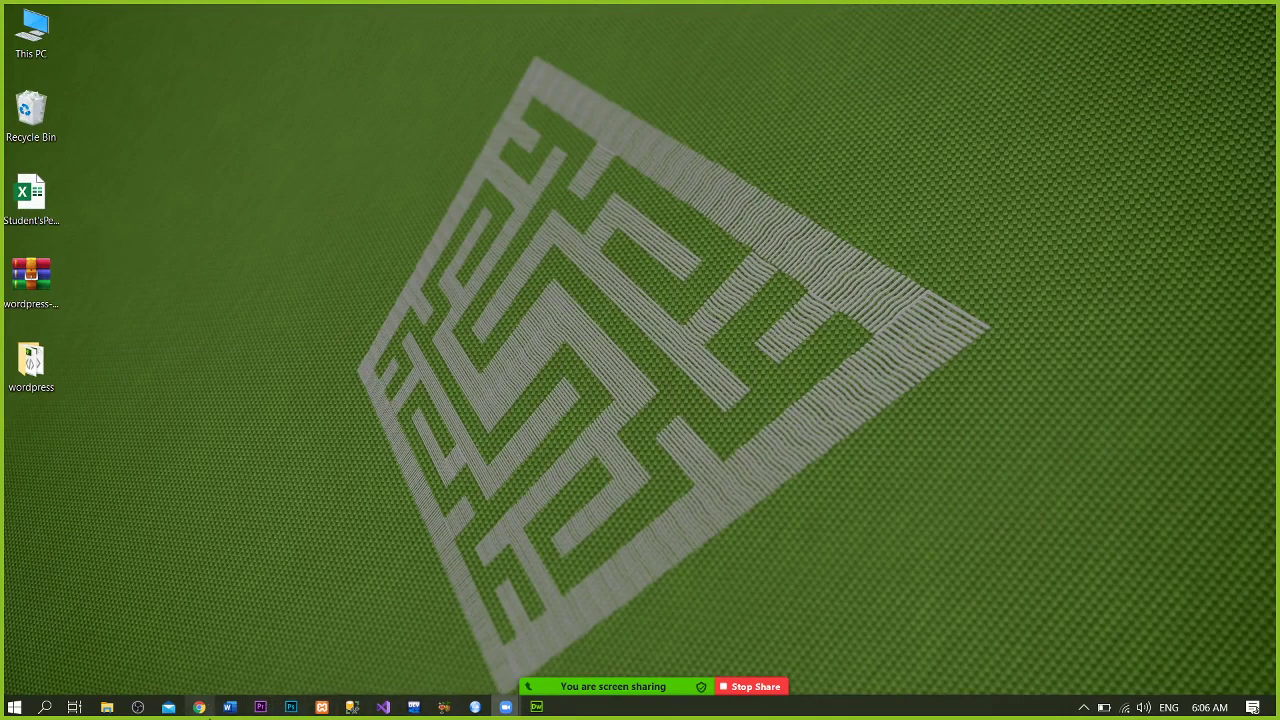
click(199, 707)
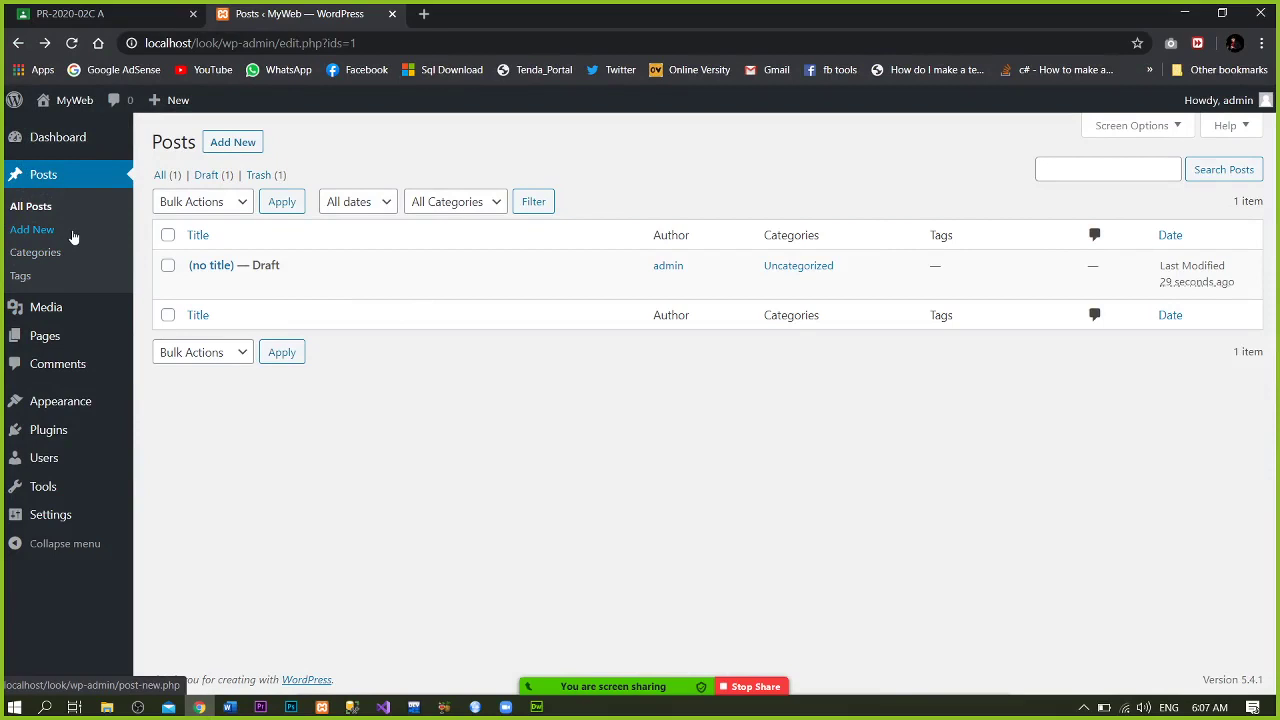
- Visit Posts > Categories, then go to the empty Media Library
click(45, 252)
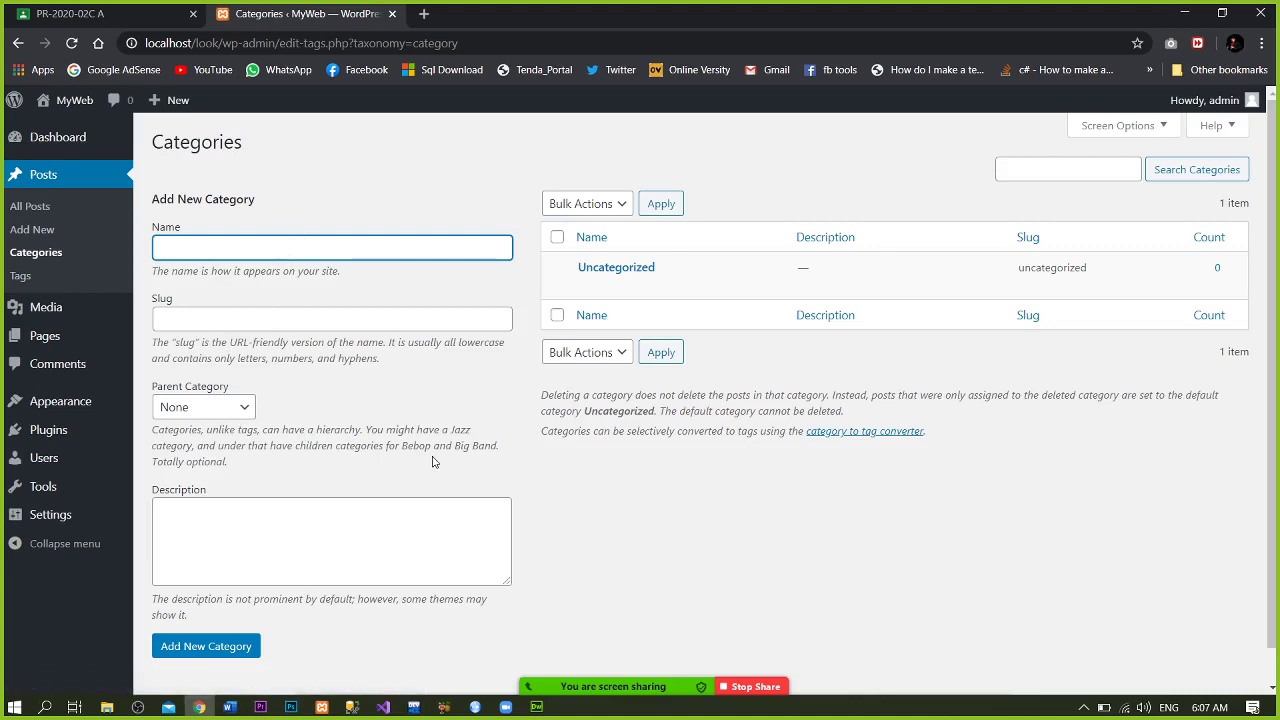
click(201, 547)
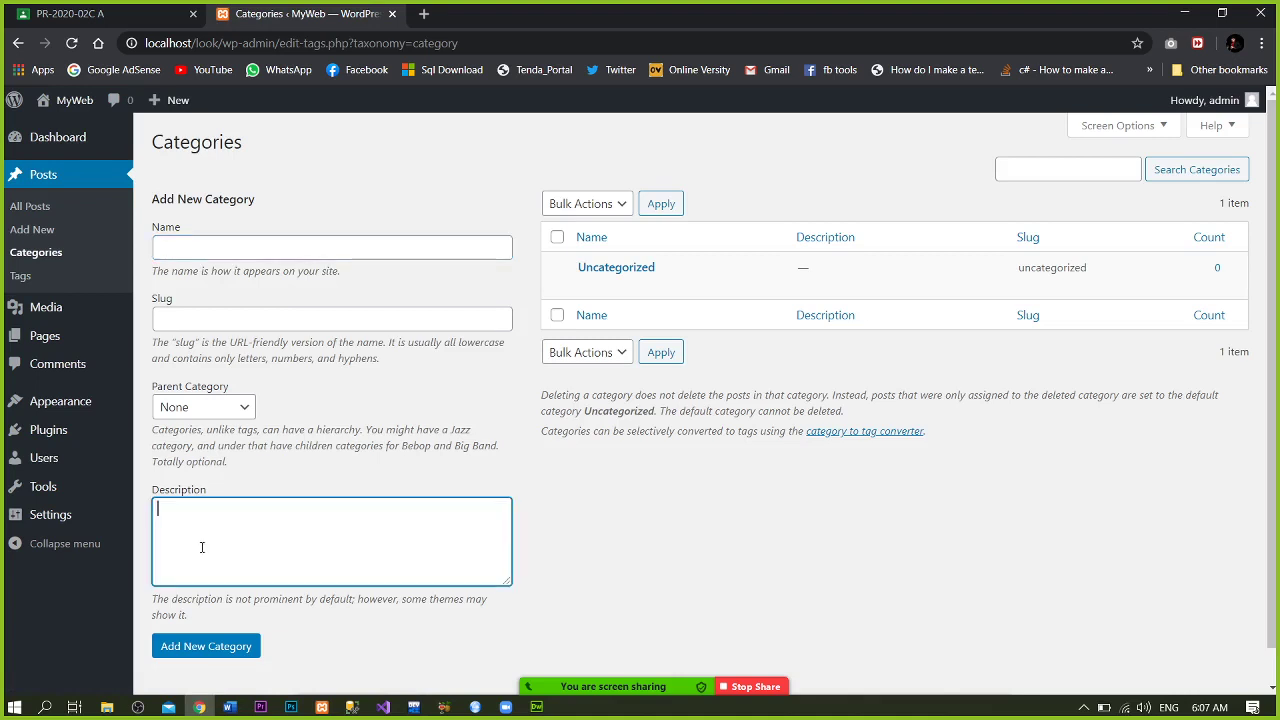
click(65, 310)
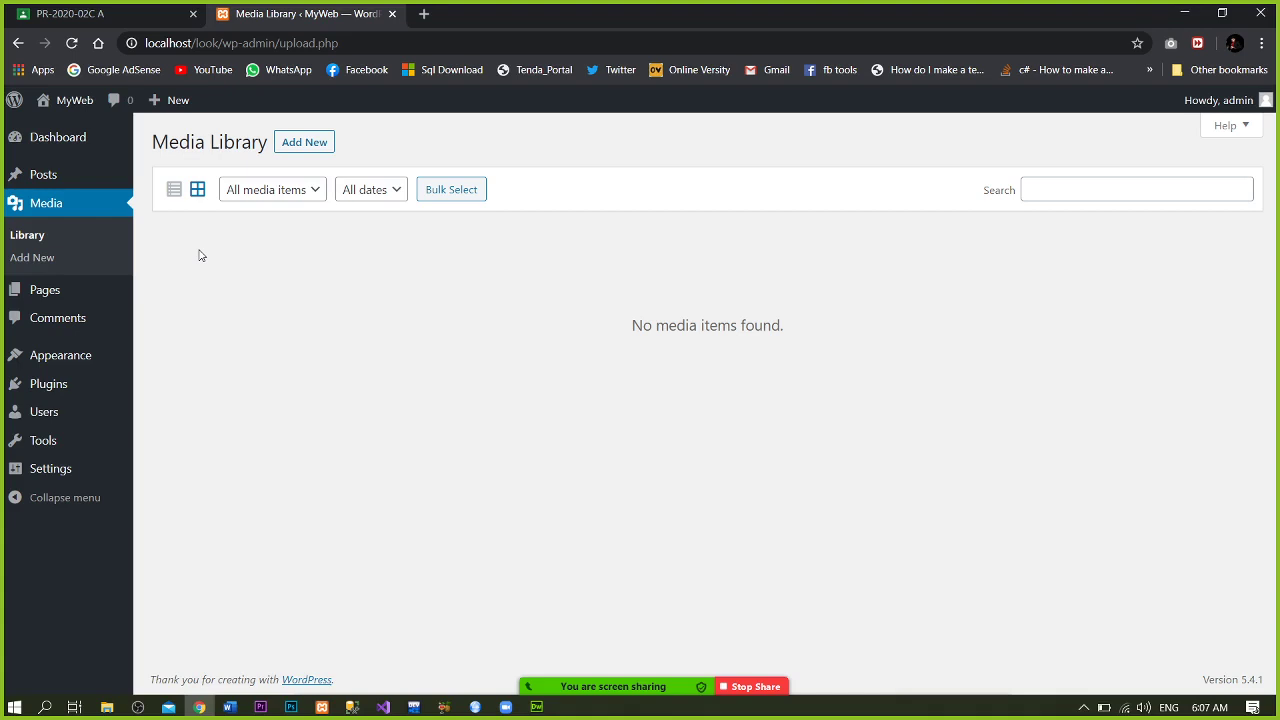
- Start a media upload and browse the file dialog into the Pictures folder
key(XF86AudioRaiseVolume)
click(306, 145)
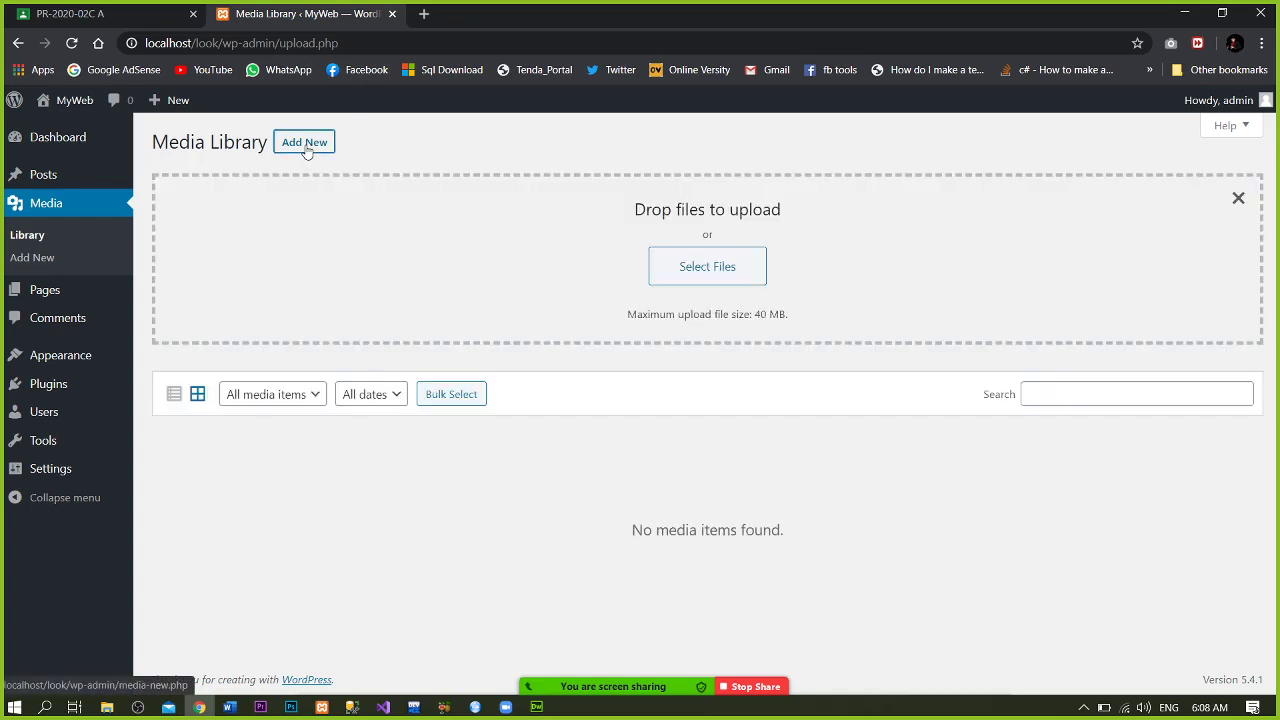
click(705, 268)
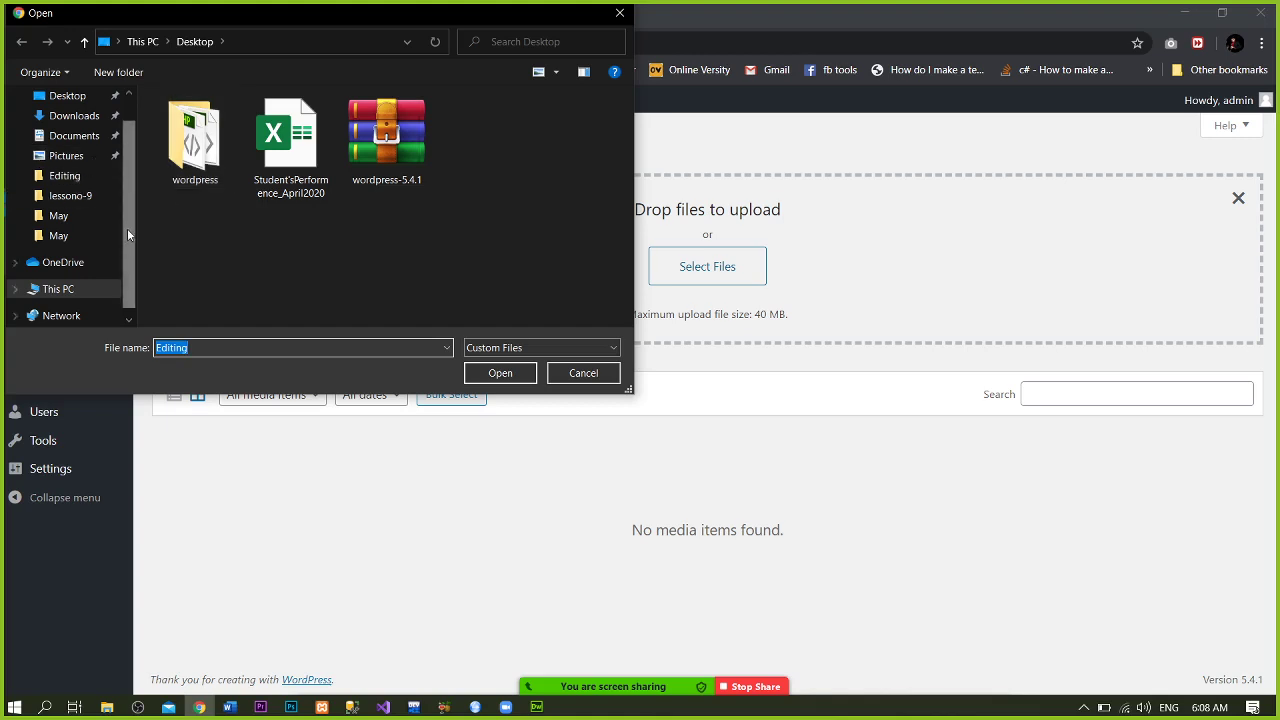
double_click(195, 140)
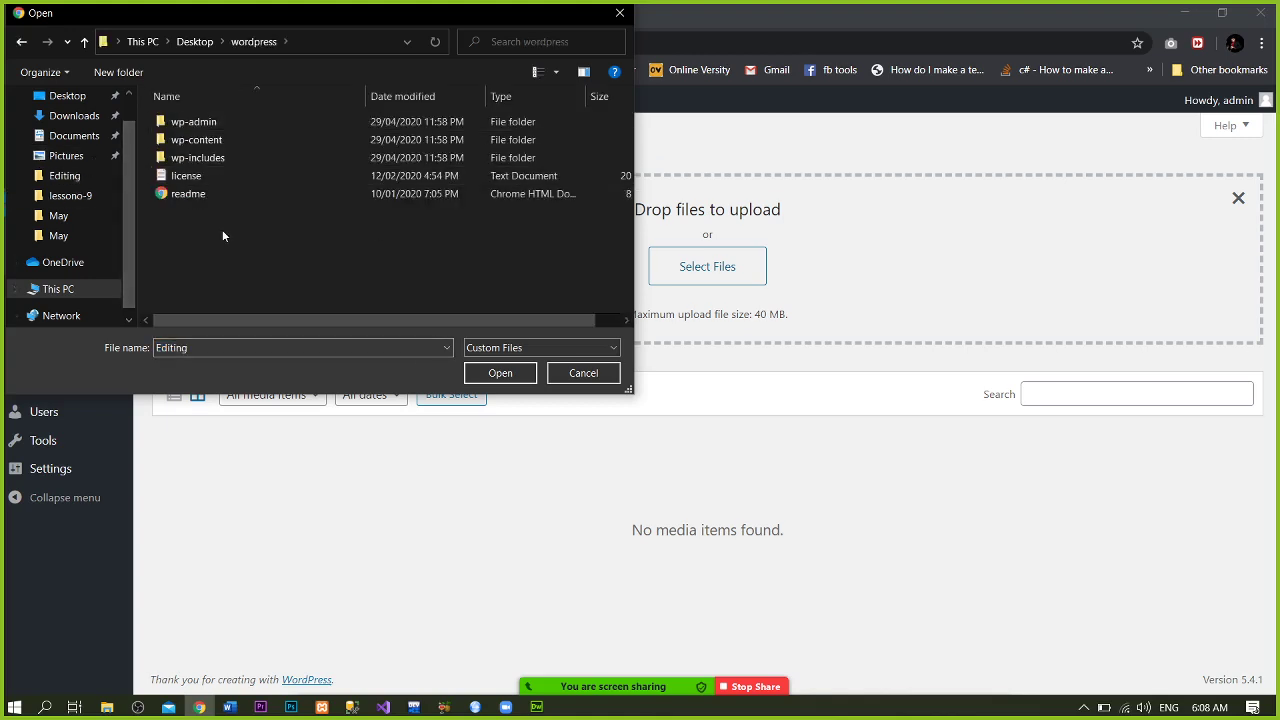
key(alt+Up)
key(alt+Up)
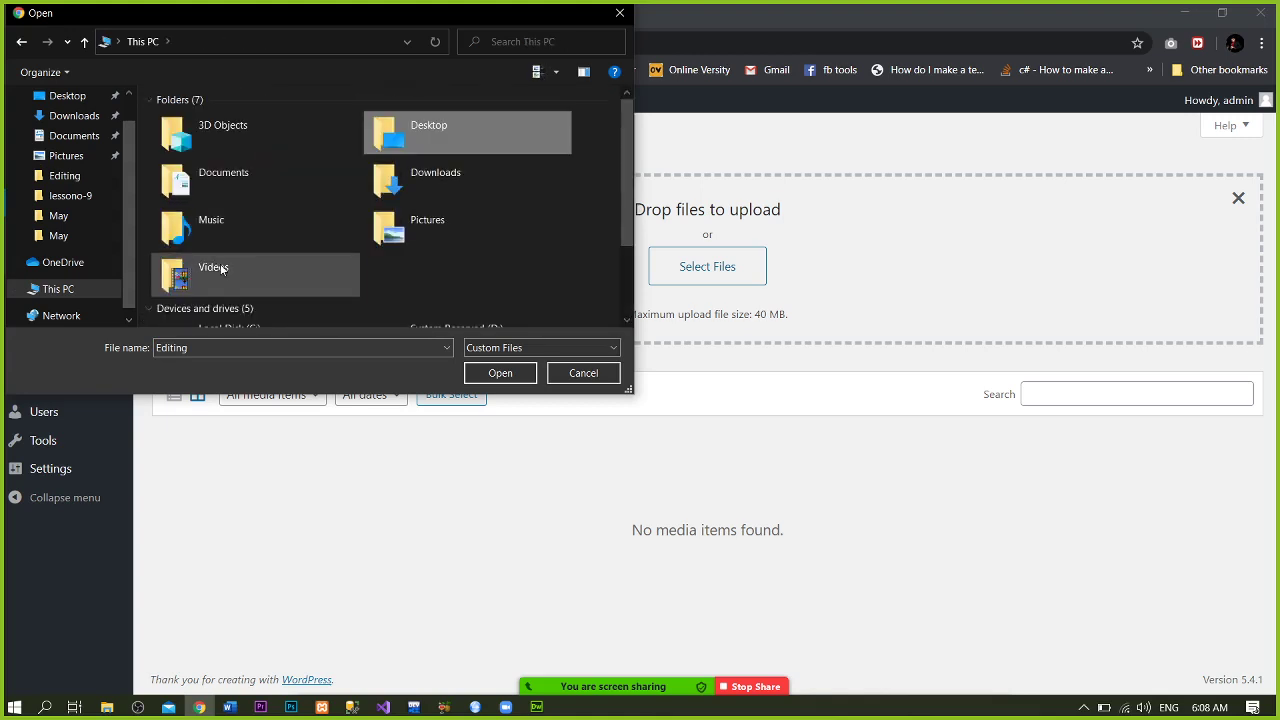
click(221, 266)
key(p)
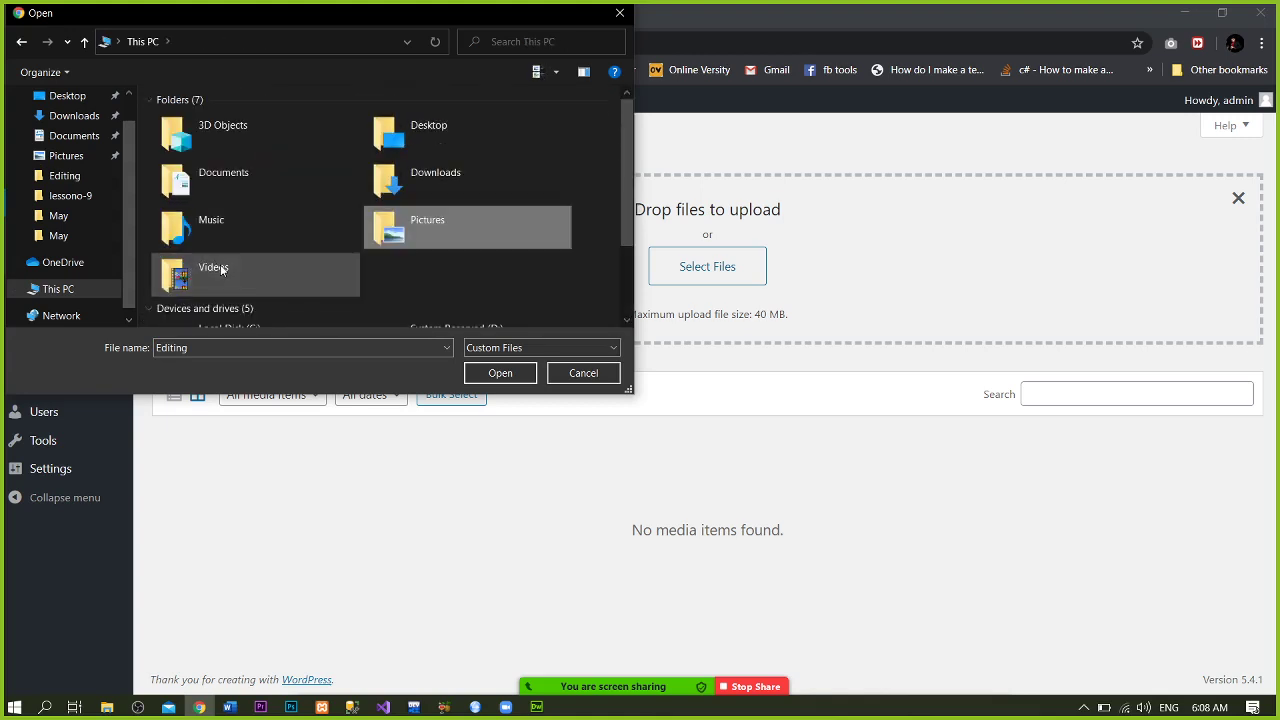
key(Return)
- Navigate from This PC to F:\MCS\Semester 1 in the file dialog
key(Right)
key(Left)
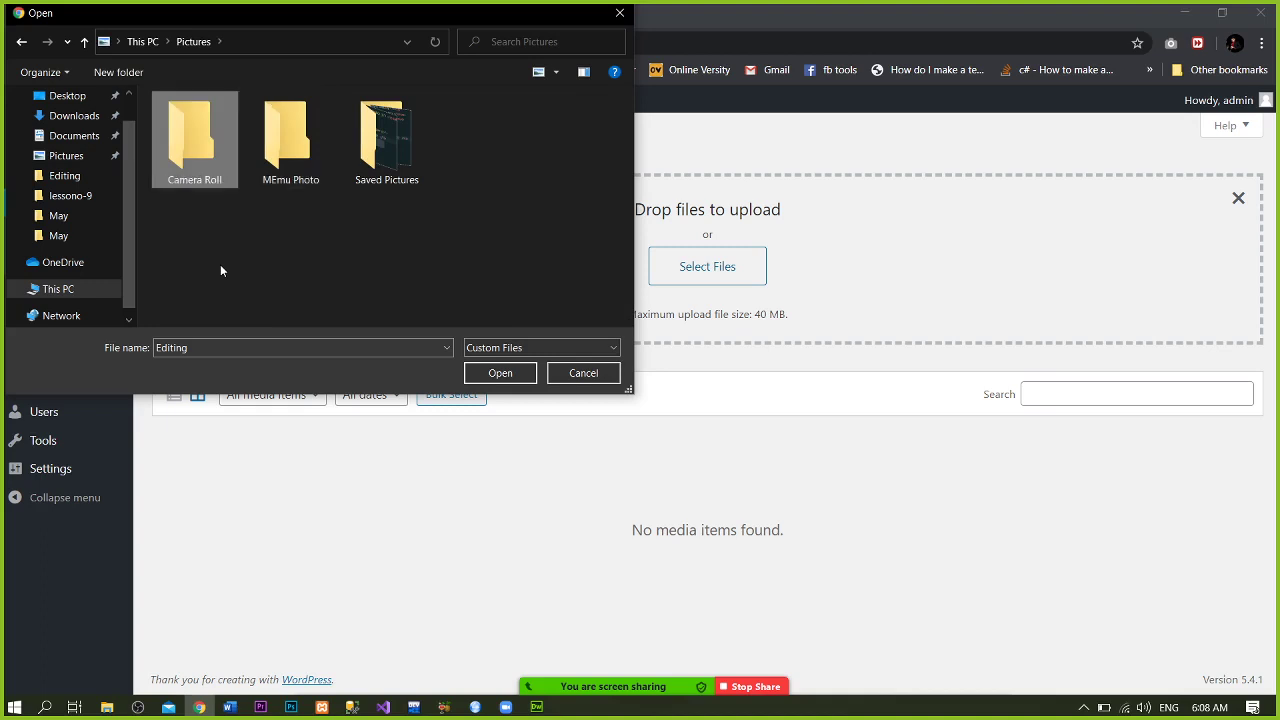
key(alt+Up)
key(Down)
key(Down)
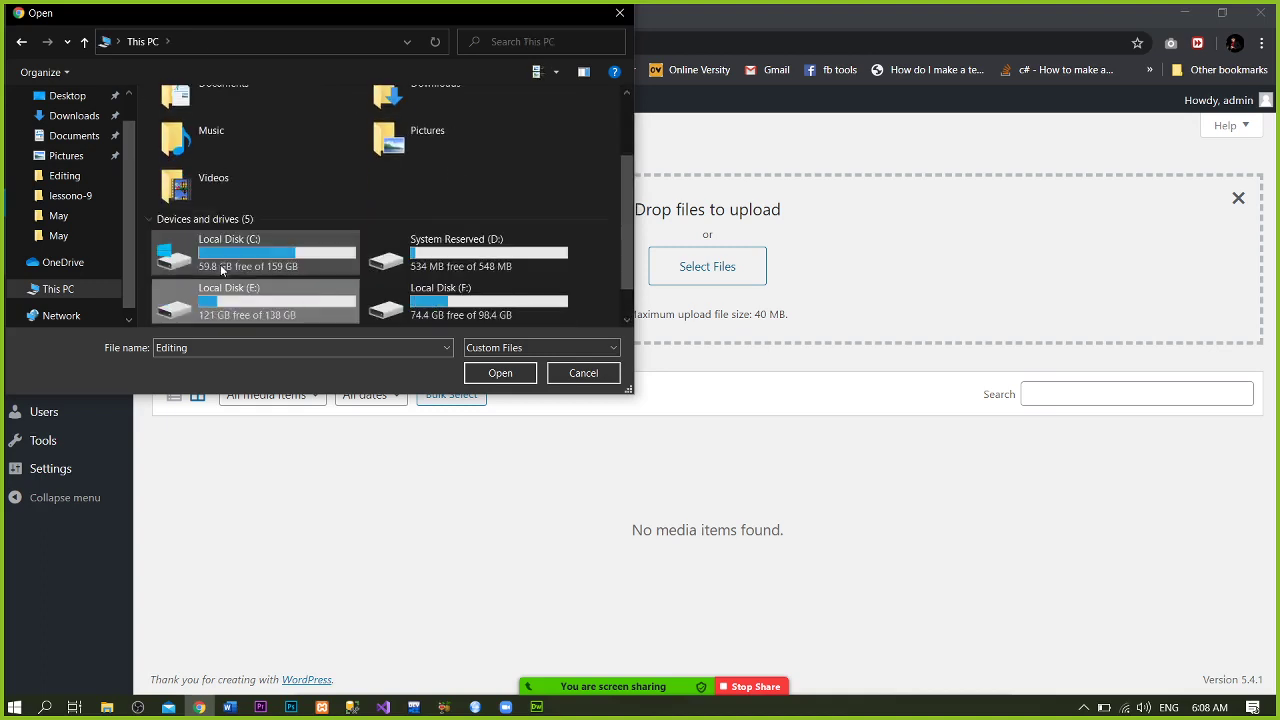
key(Right)
key(Right)
key(Left)
key(Return)
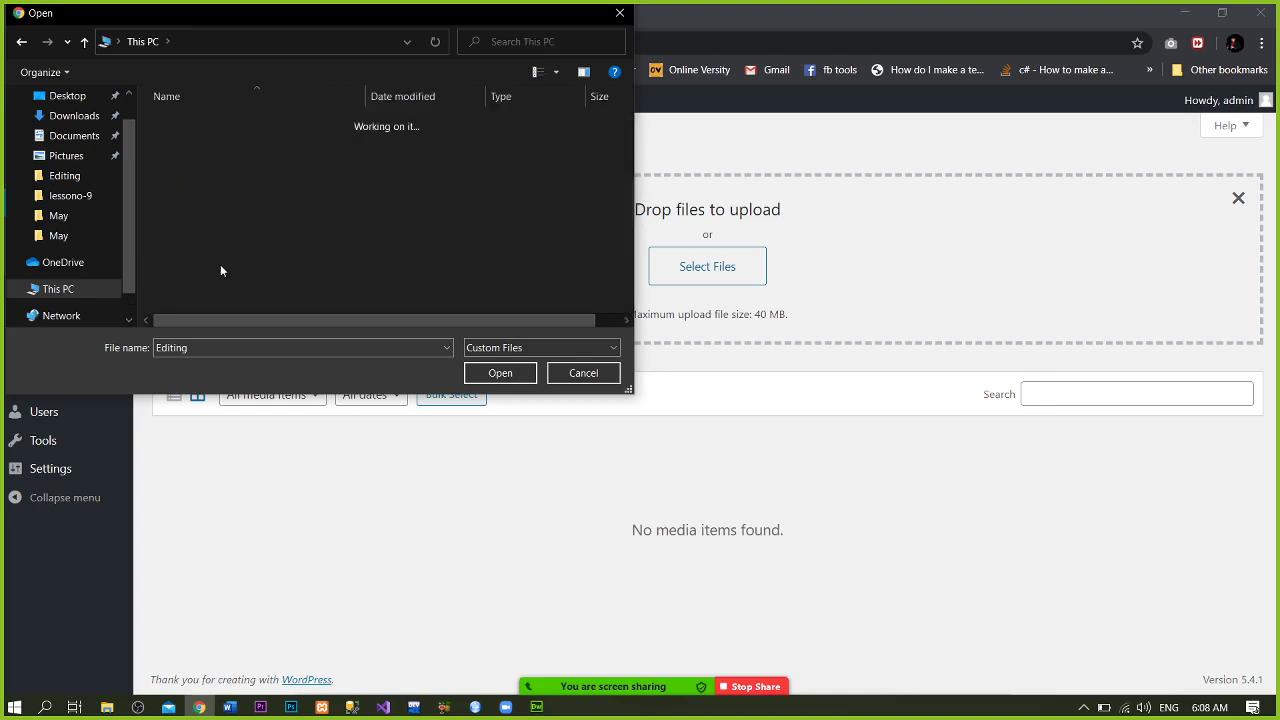
key(Down)
key(Down)
key(Down)
key(Down)
key(Down)
key(Return)
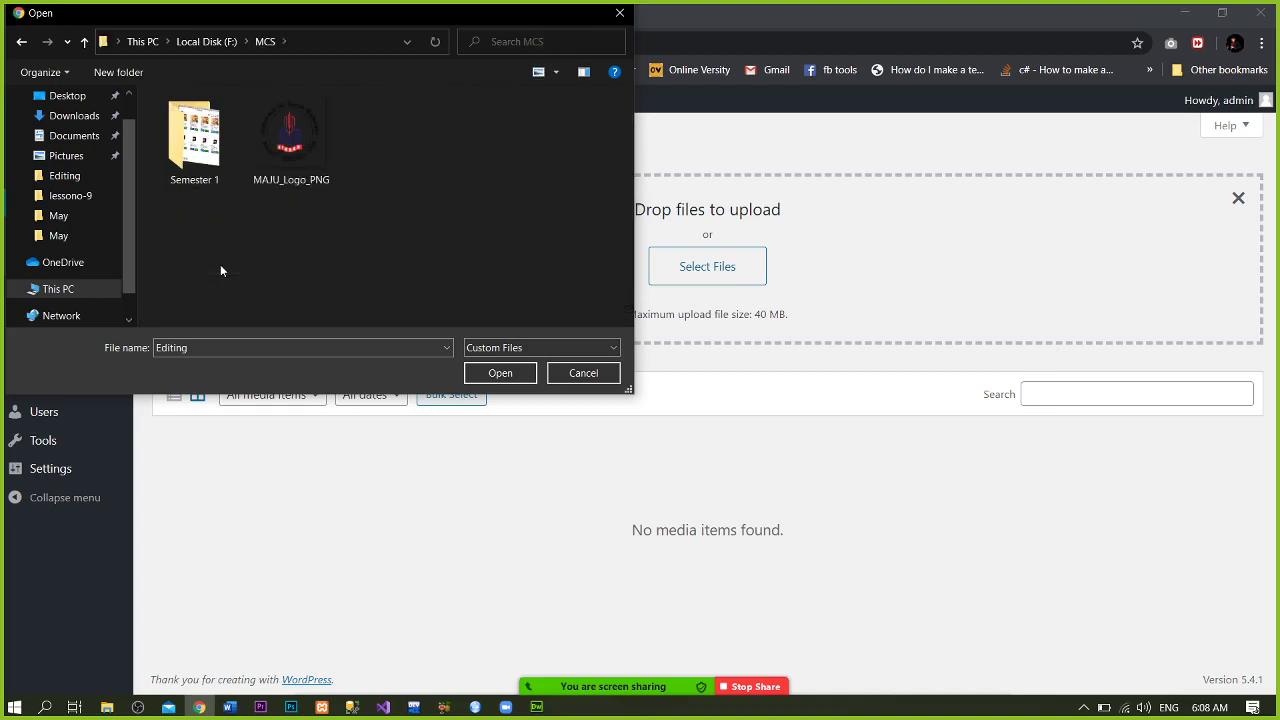
key(Right)
key(Left)
key(Return)
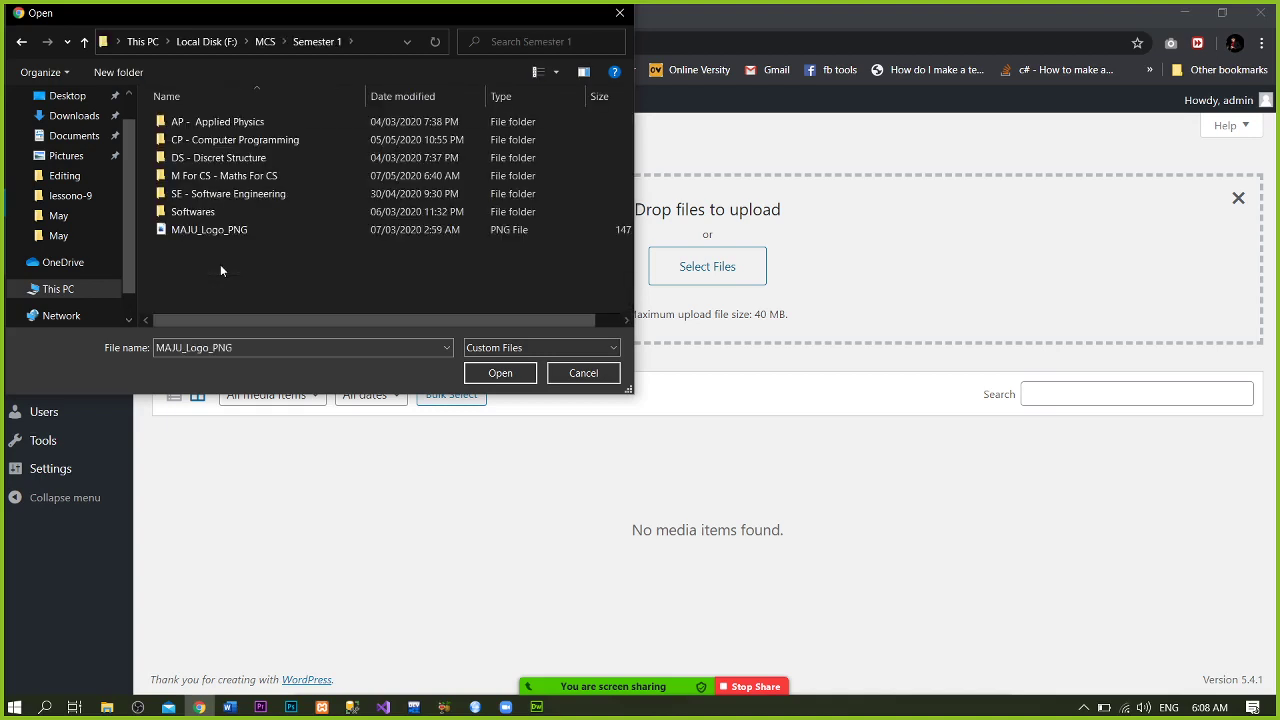
- Open CP - Computer Programming > Assignment 1 inside Semester 1
key(Down)
key(Up)
key(Return)
key(BackSpace)
key(Down)
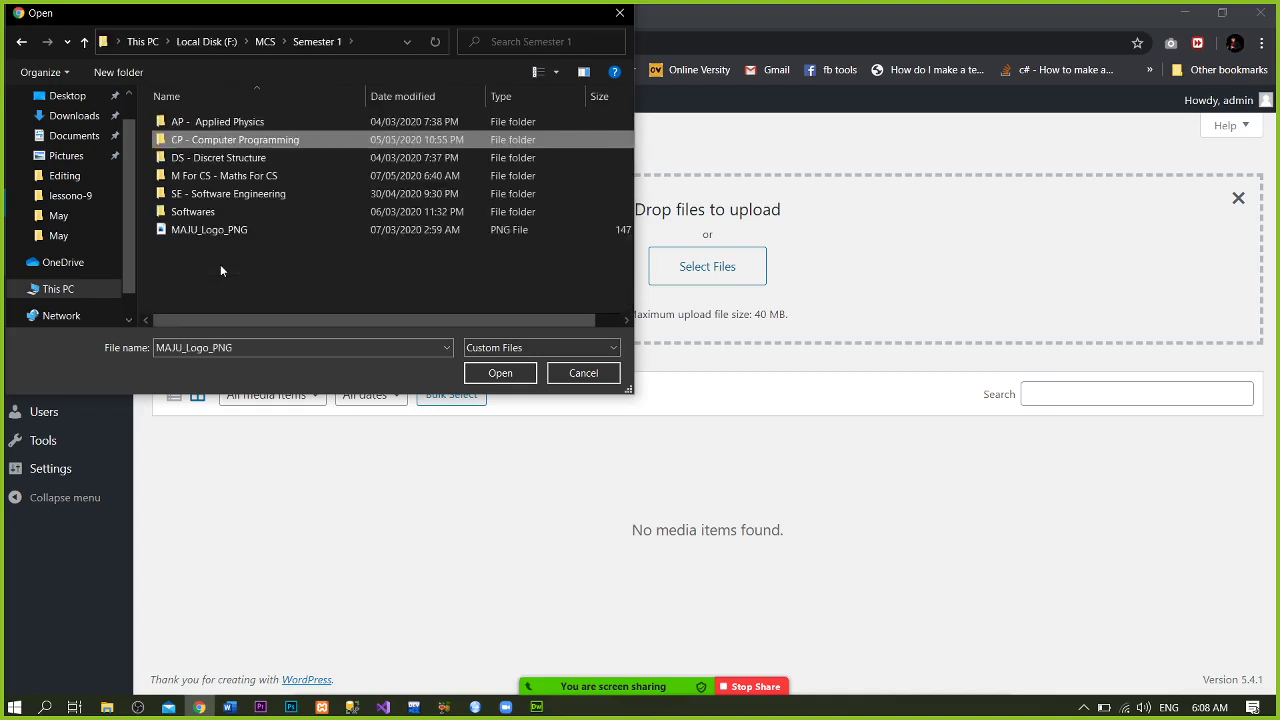
key(Return)
key(Down)
key(Up)
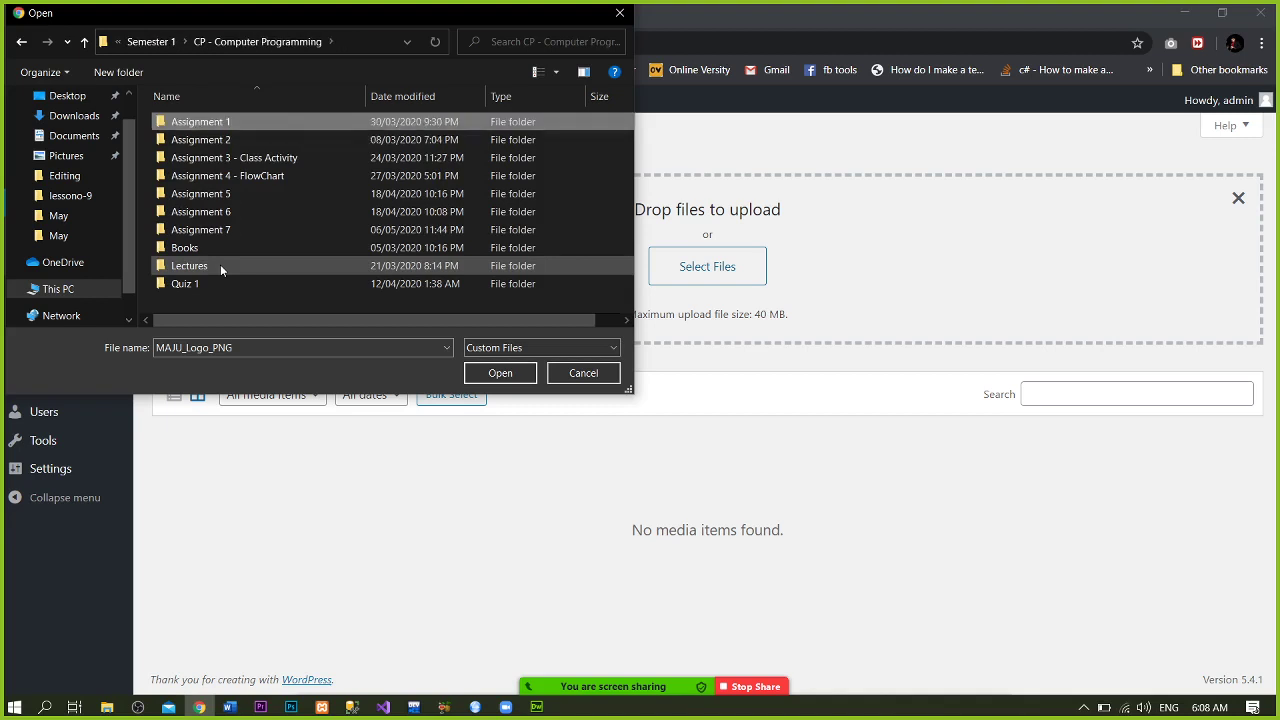
key(Return)
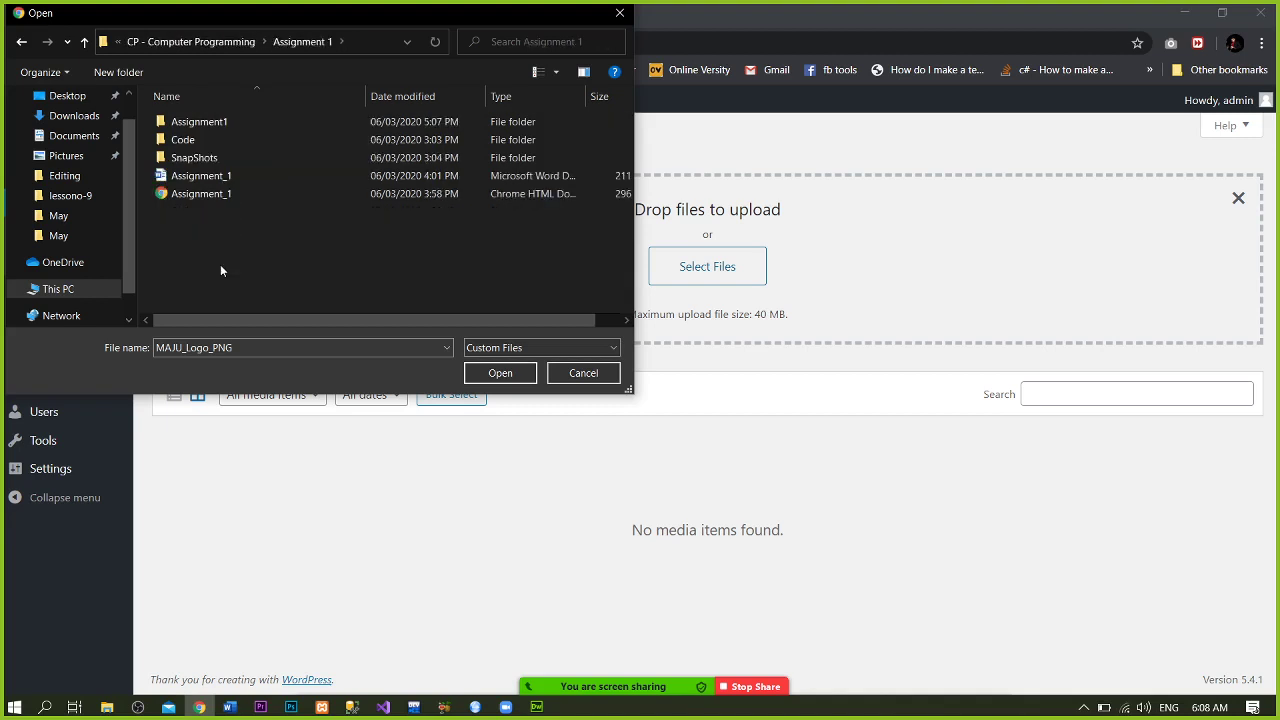
- Upload the MidPoint screenshot from the SnapShots folder
key(Down)
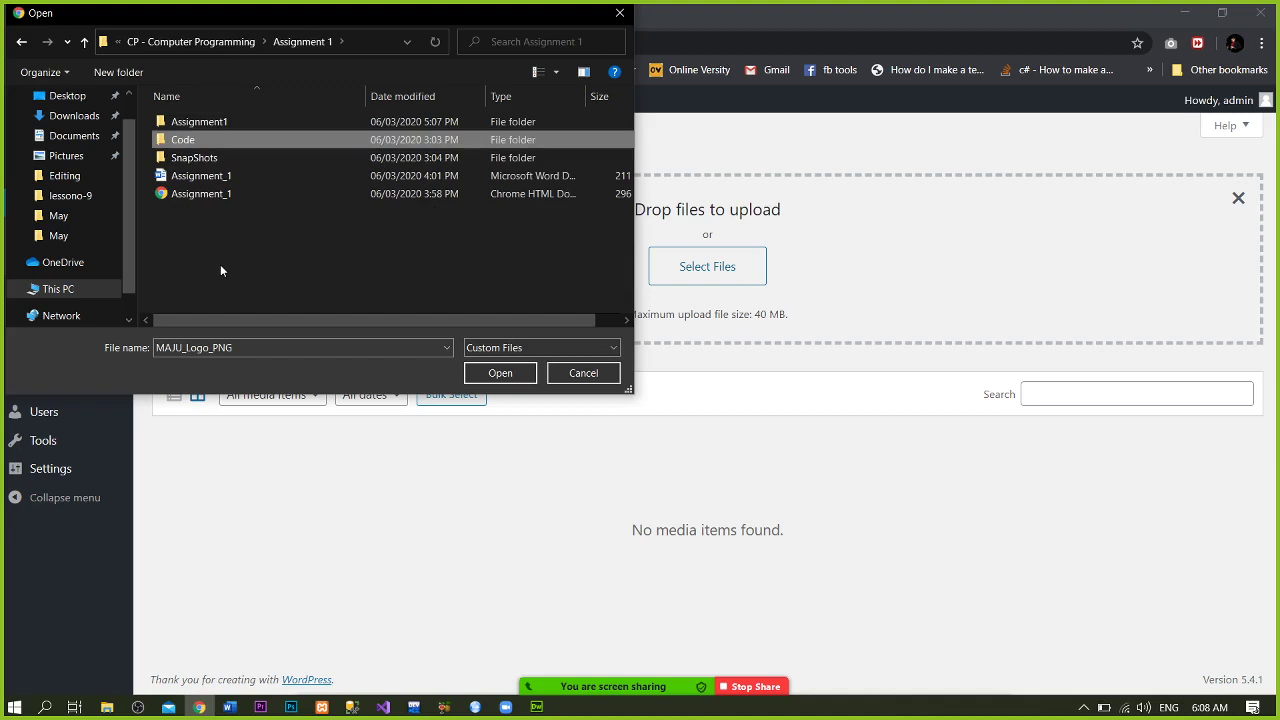
key(Down)
key(Return)
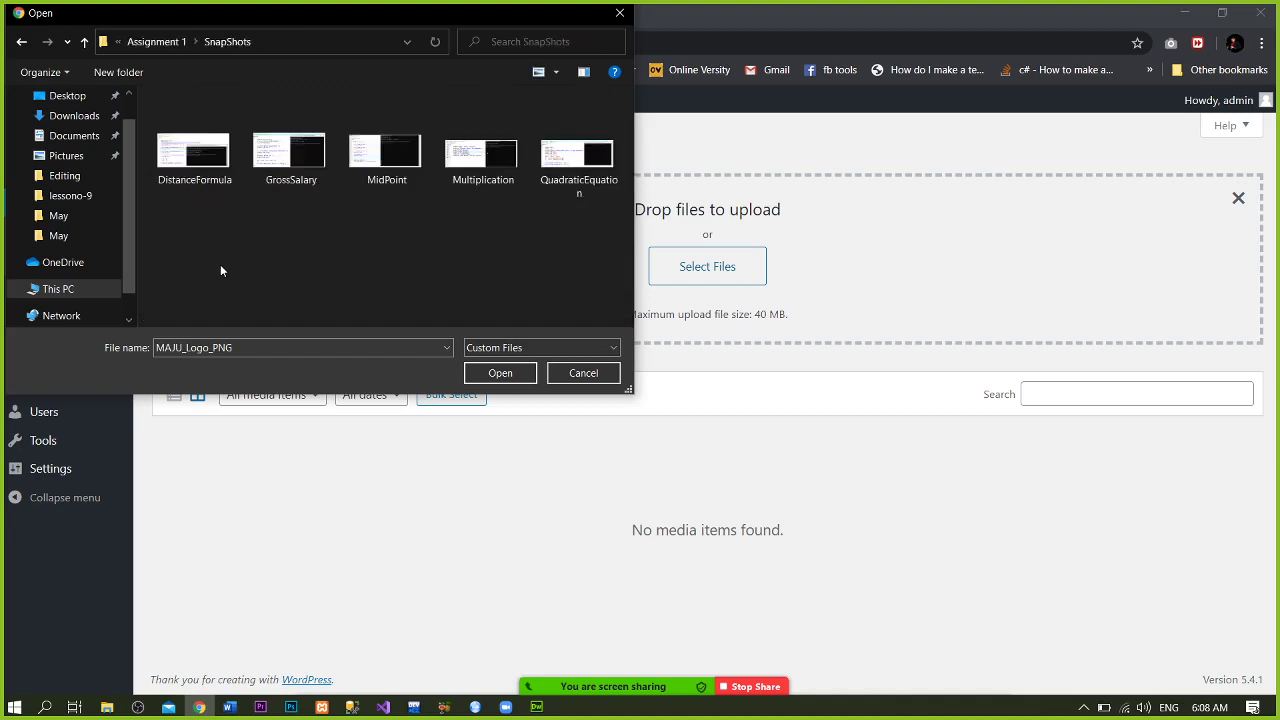
key(Right)
key(Right)
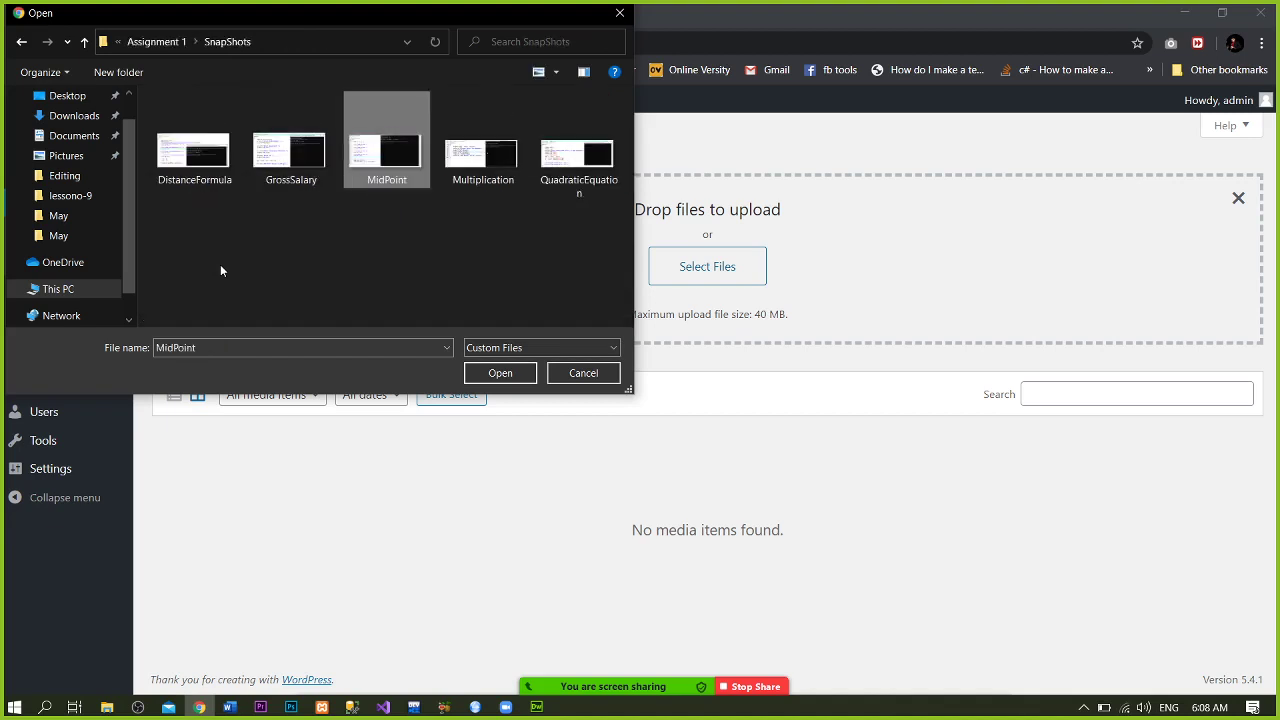
key(Return)
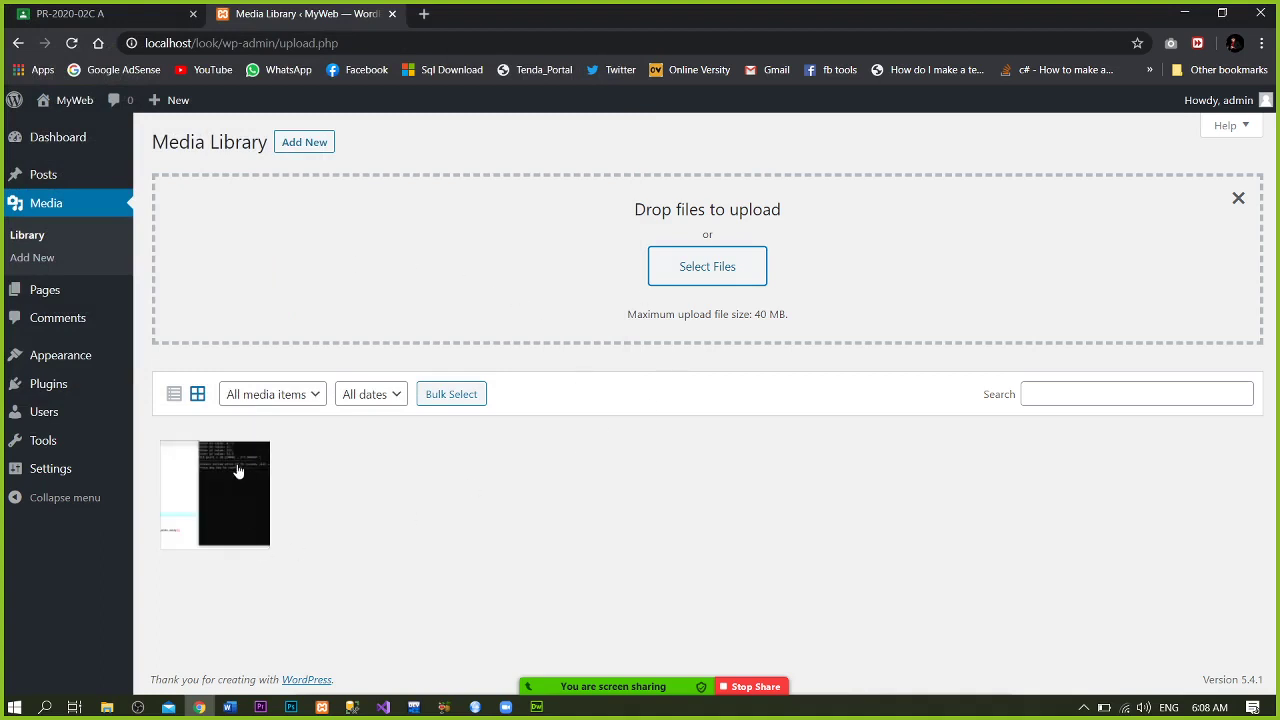
- Permanently delete MidPoint.png from the Media Library, then go to Upload New Media
click(44, 245)
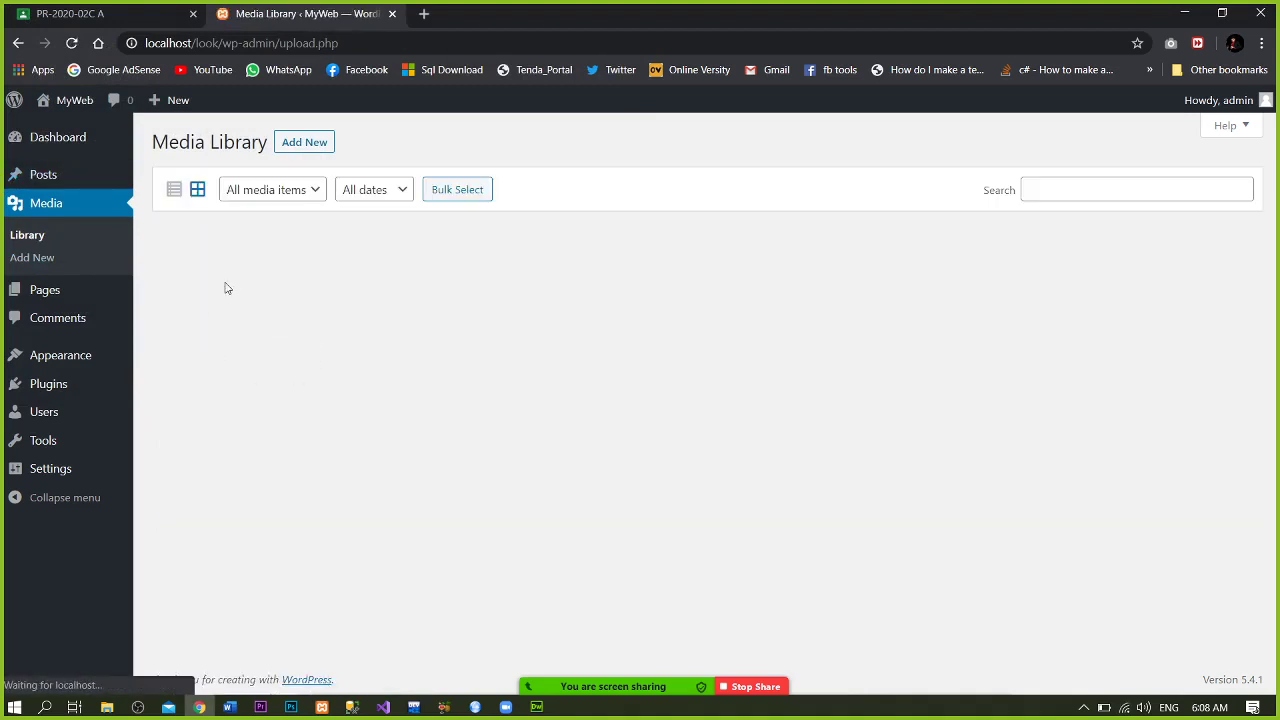
click(208, 295)
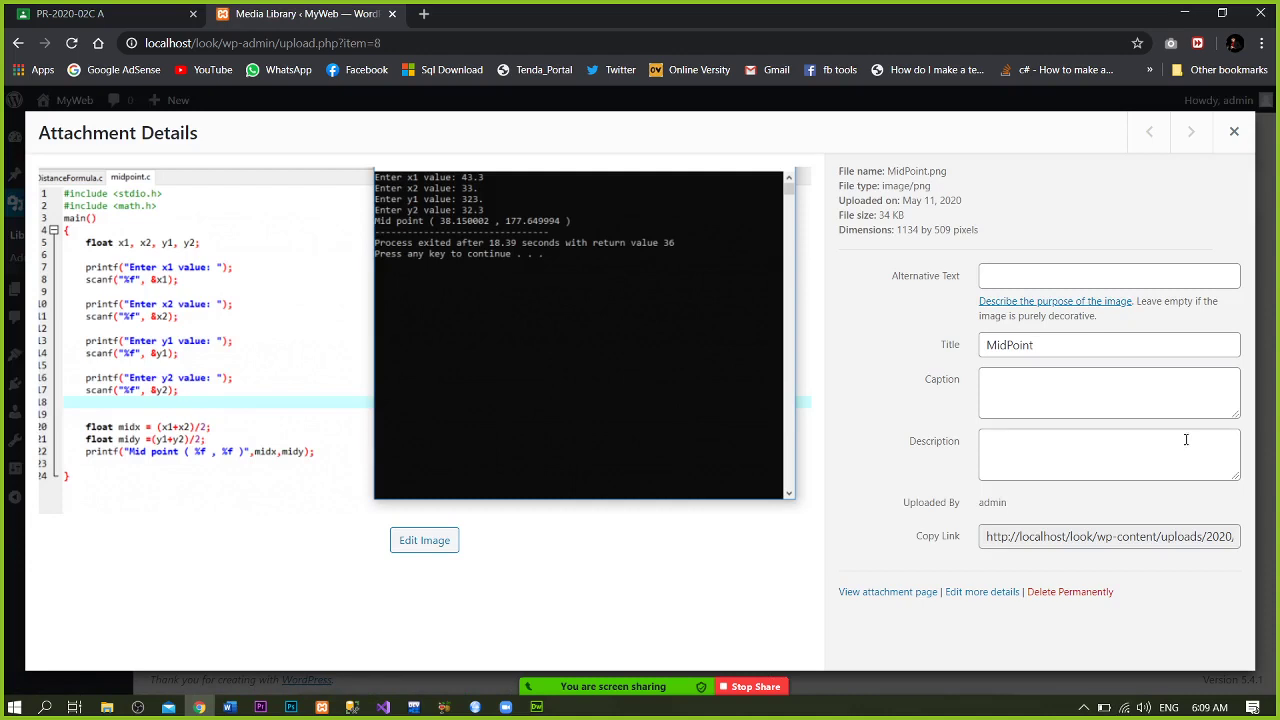
click(1236, 131)
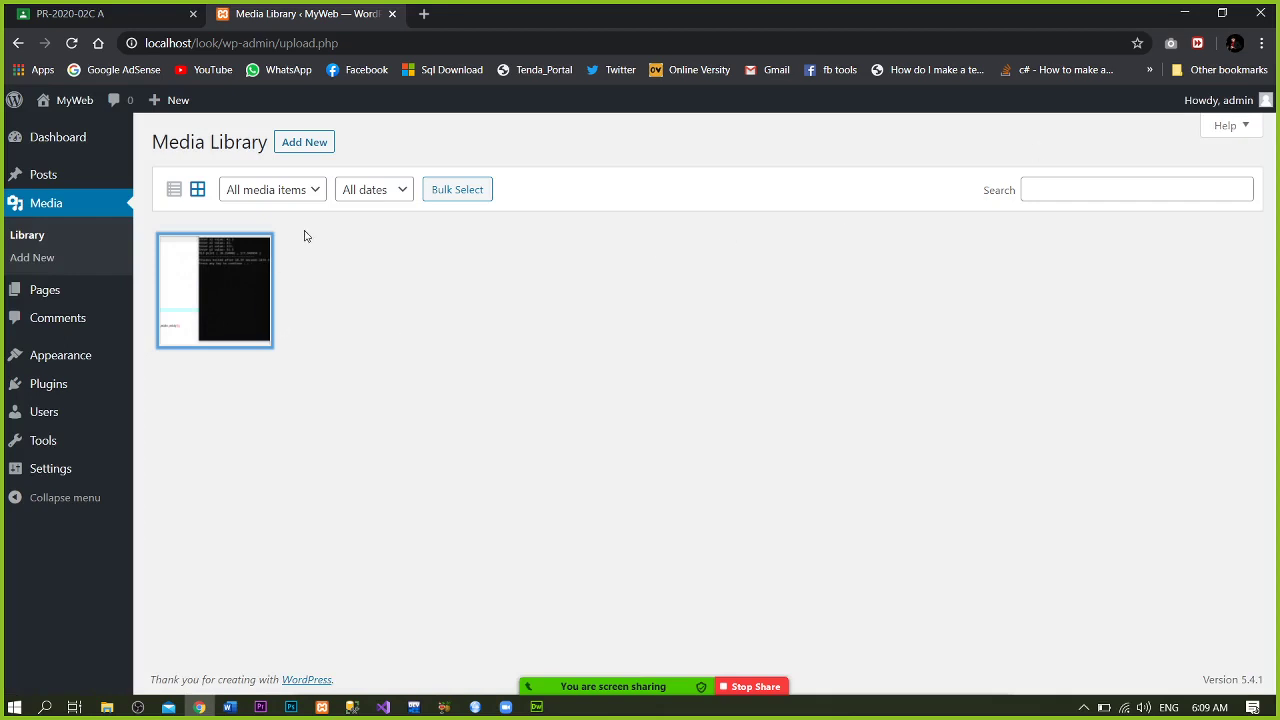
click(245, 277)
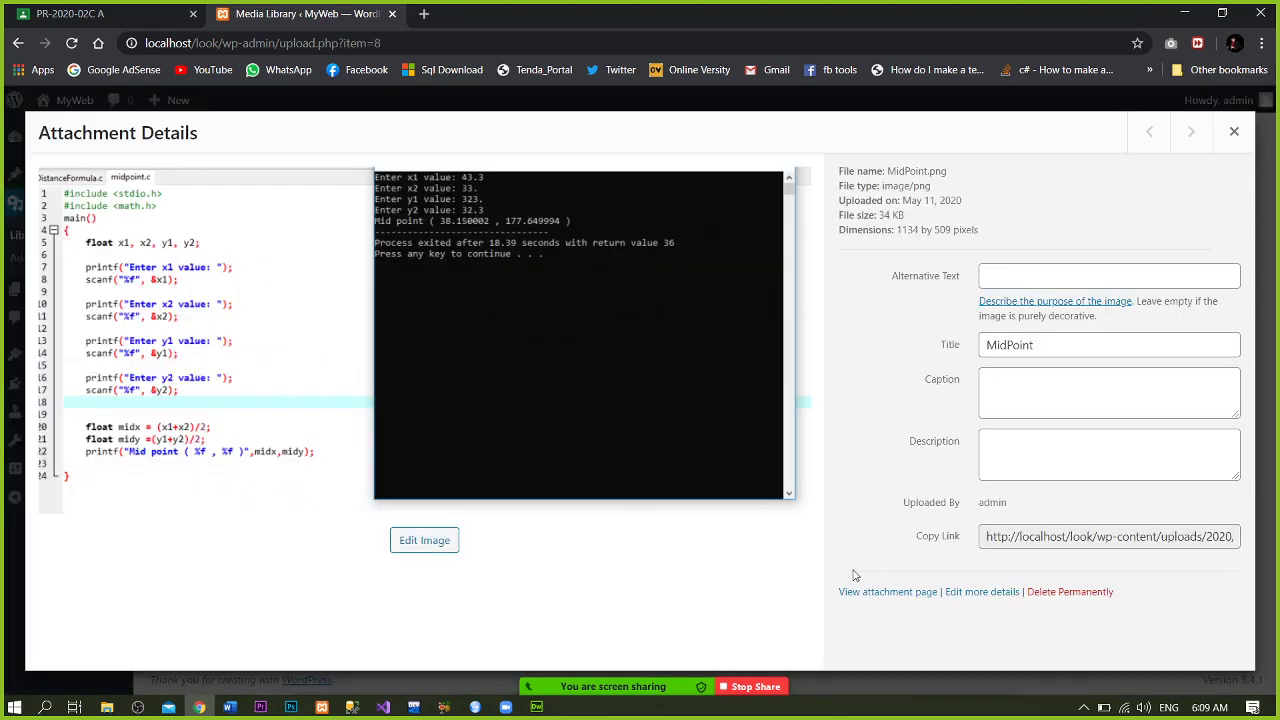
click(1073, 593)
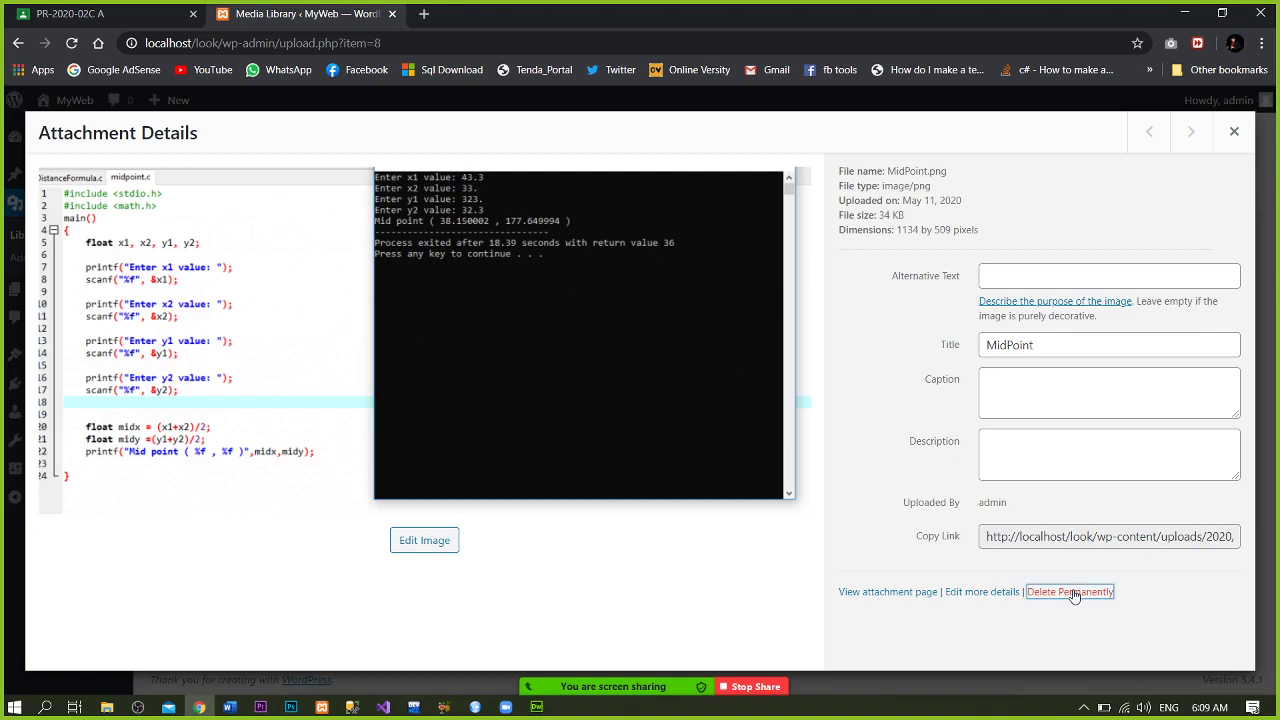
click(718, 166)
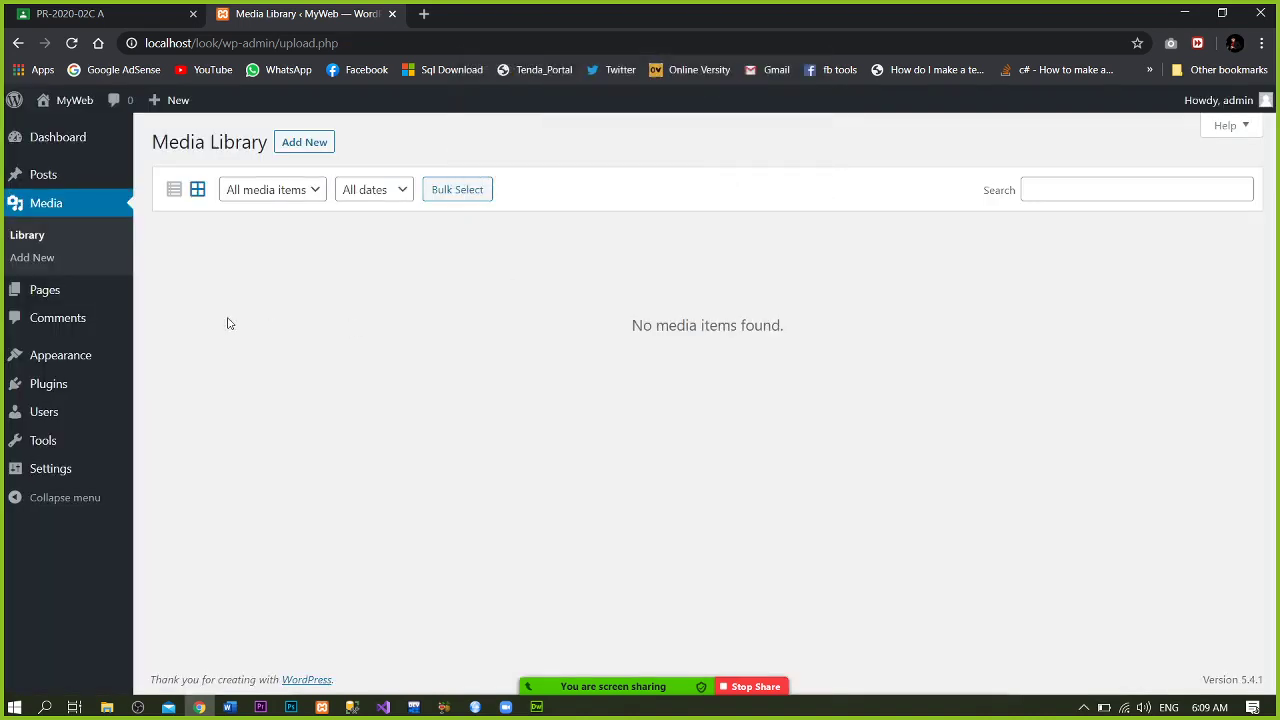
click(52, 260)
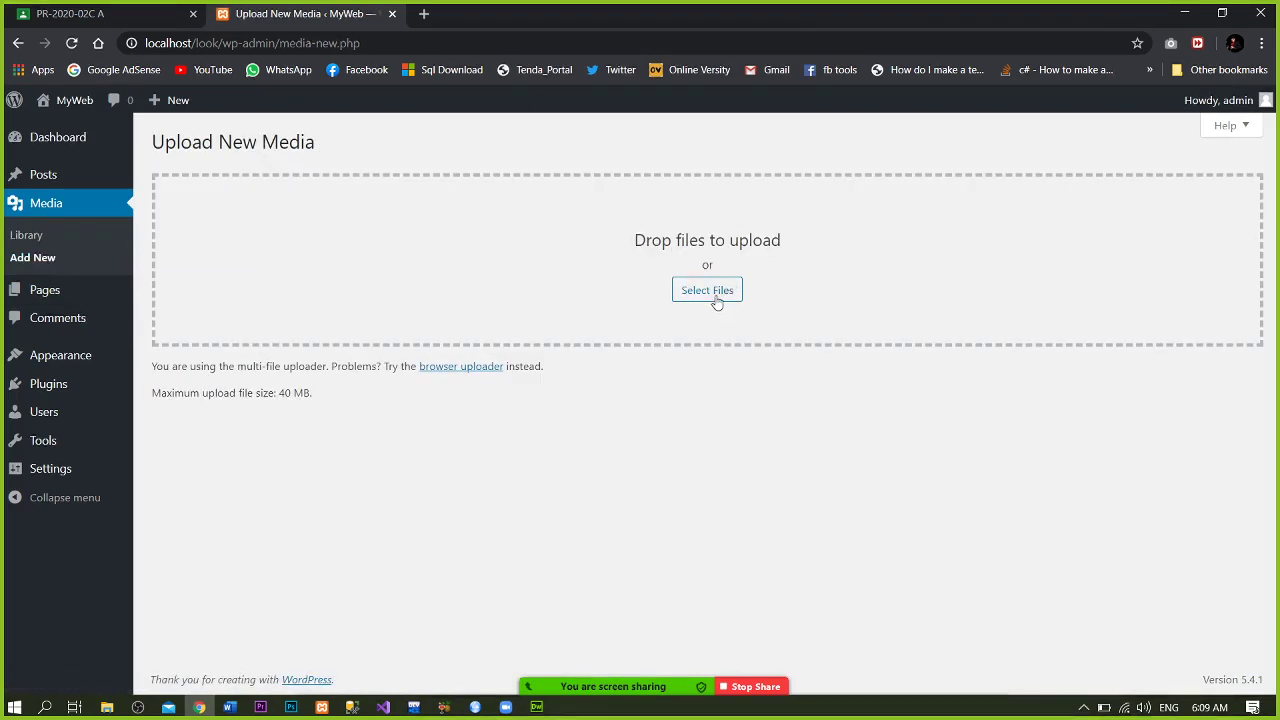
mouse_move(106, 710)
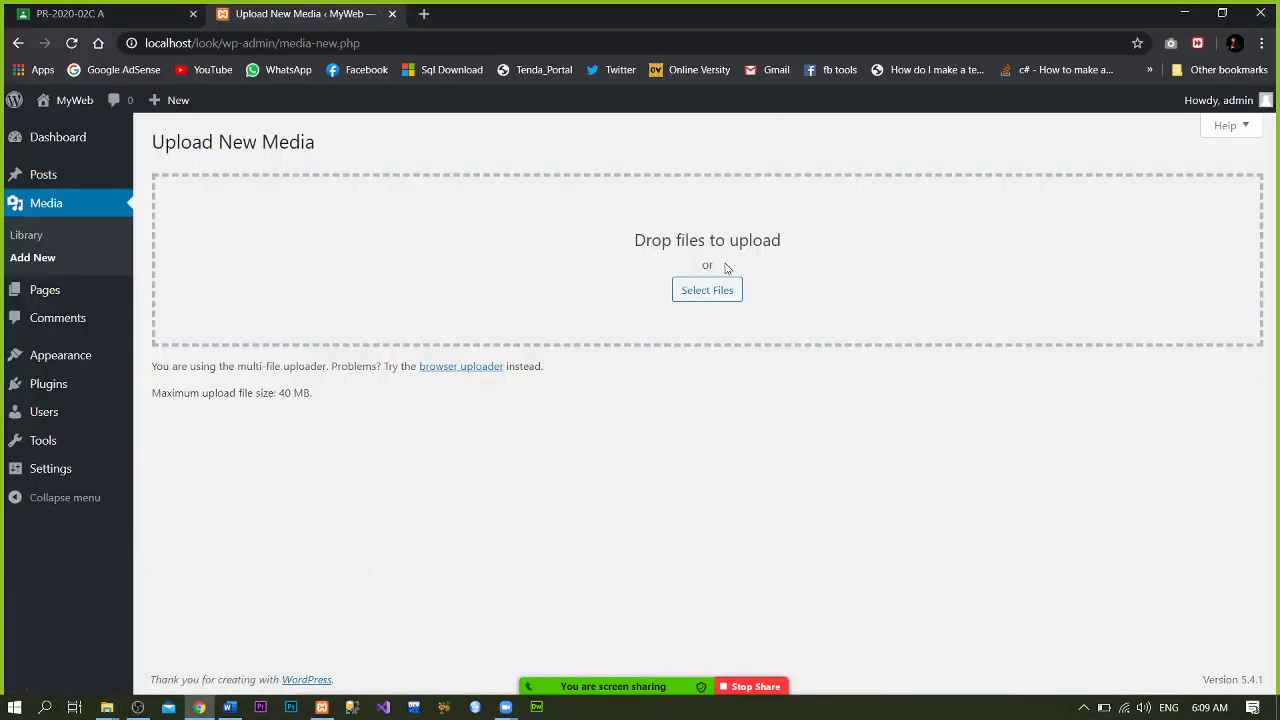
- From the Pages list, view the published Sample Page on the site, then come back
click(75, 297)
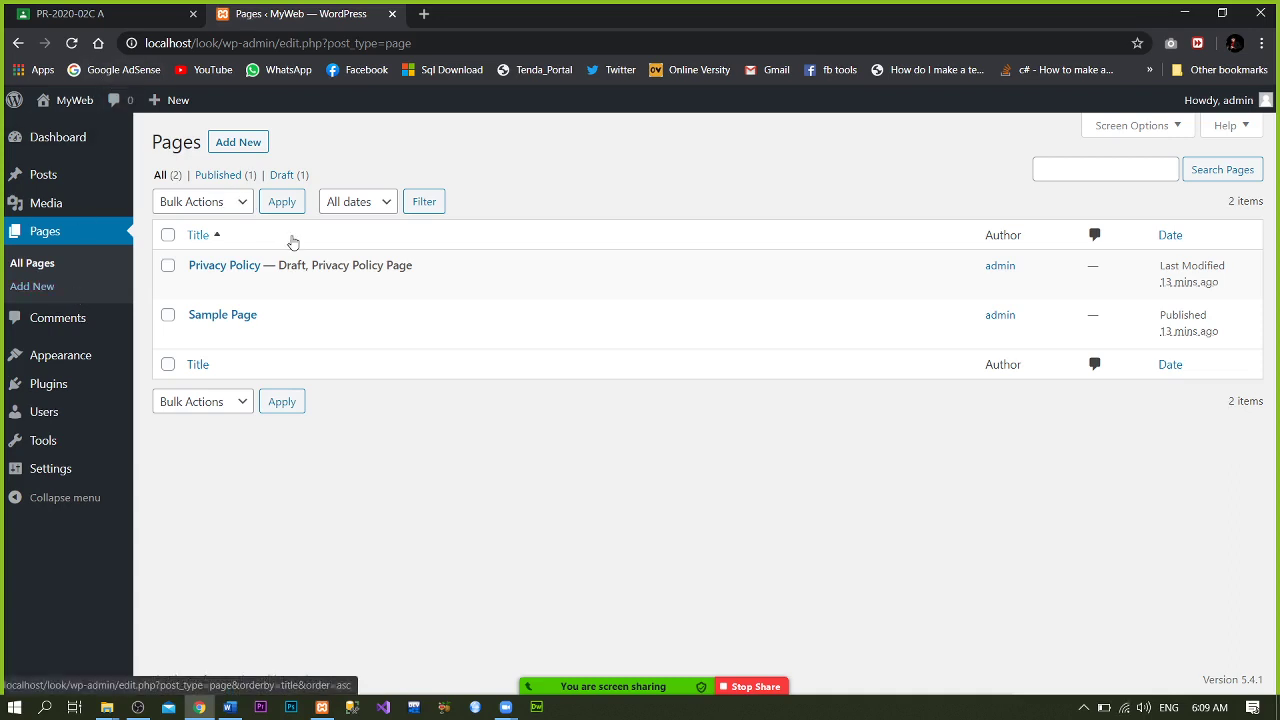
mouse_move(340, 279)
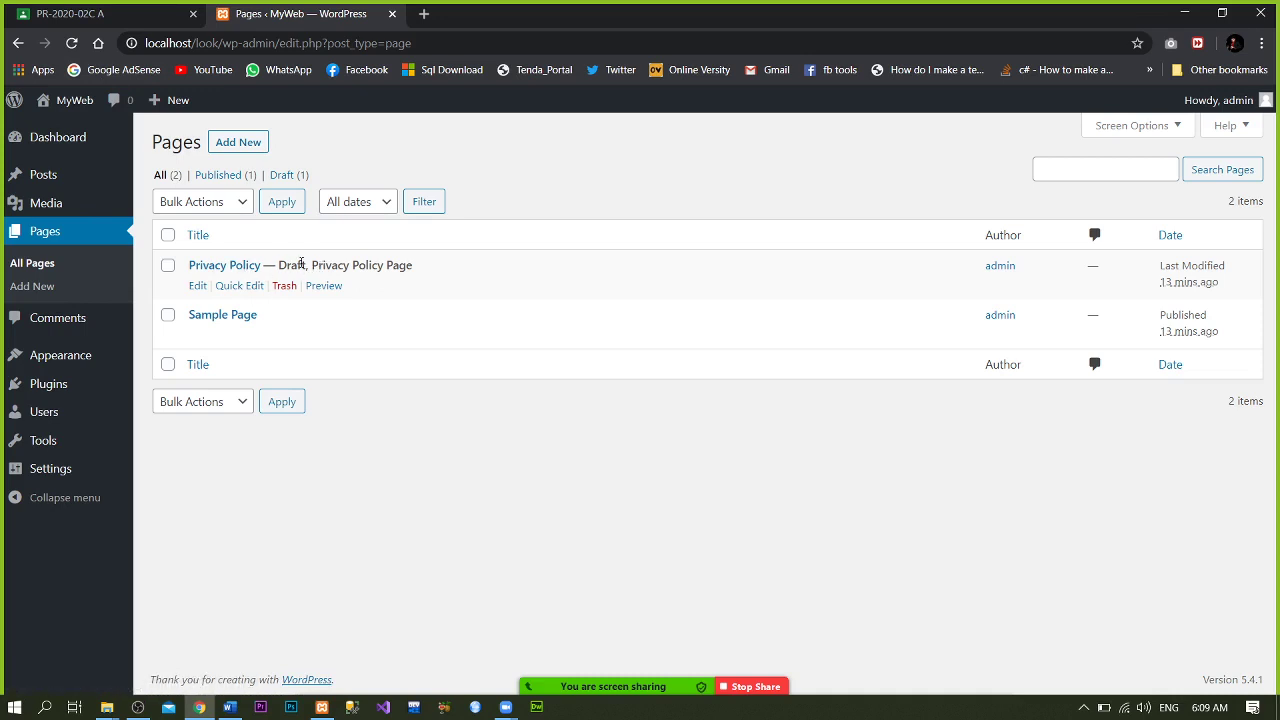
mouse_move(223, 334)
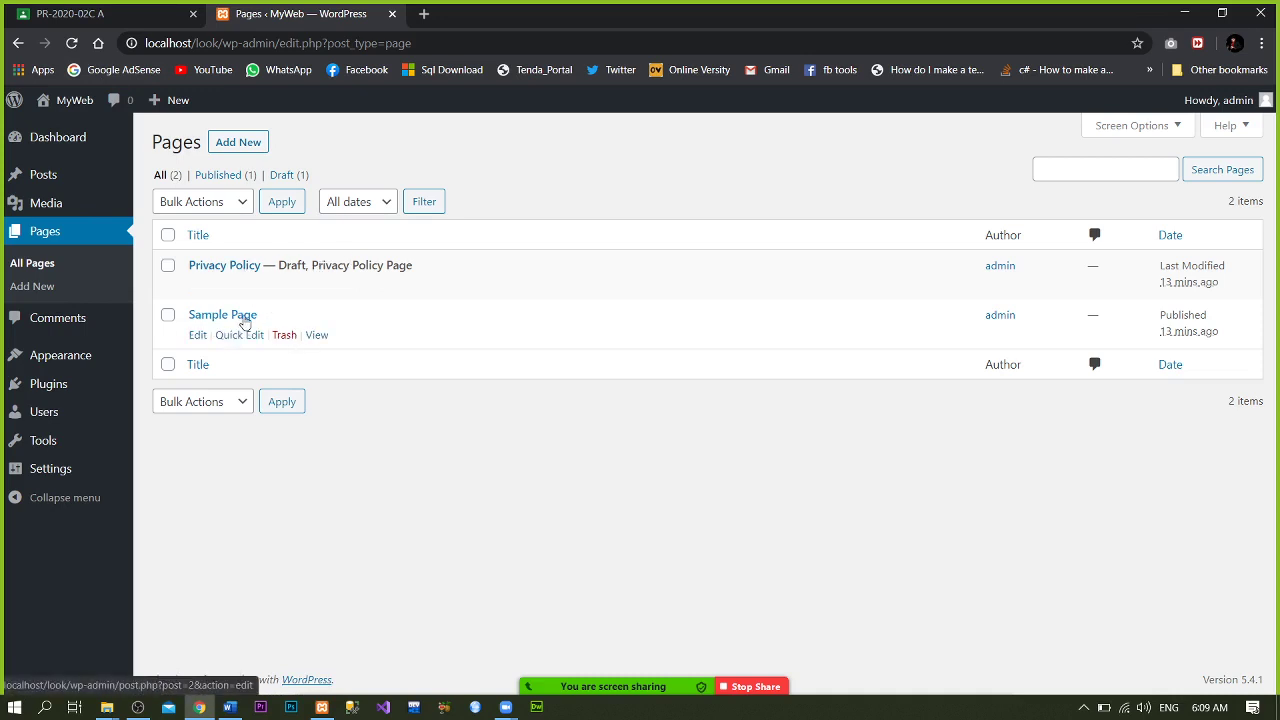
click(316, 336)
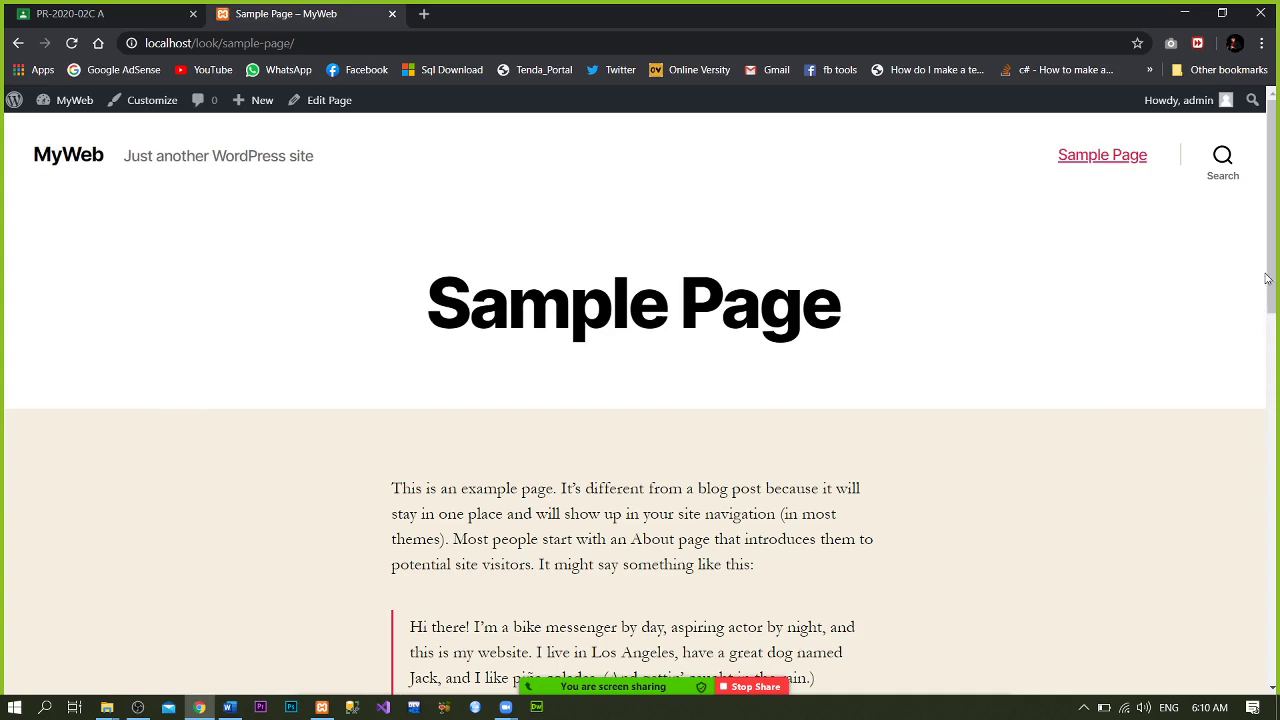
drag(1270, 260, 1193, 150)
click(18, 43)
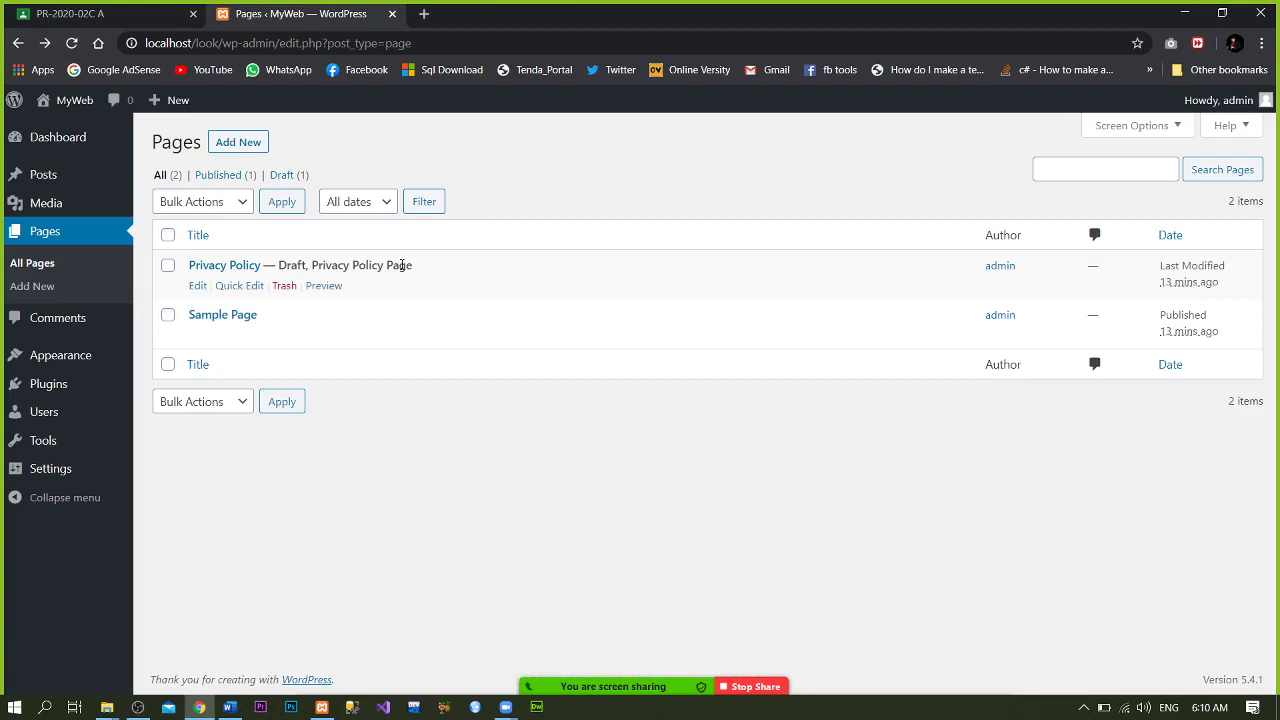
- Trash the draft Privacy Policy page, leaving only Sample Page listed
click(168, 266)
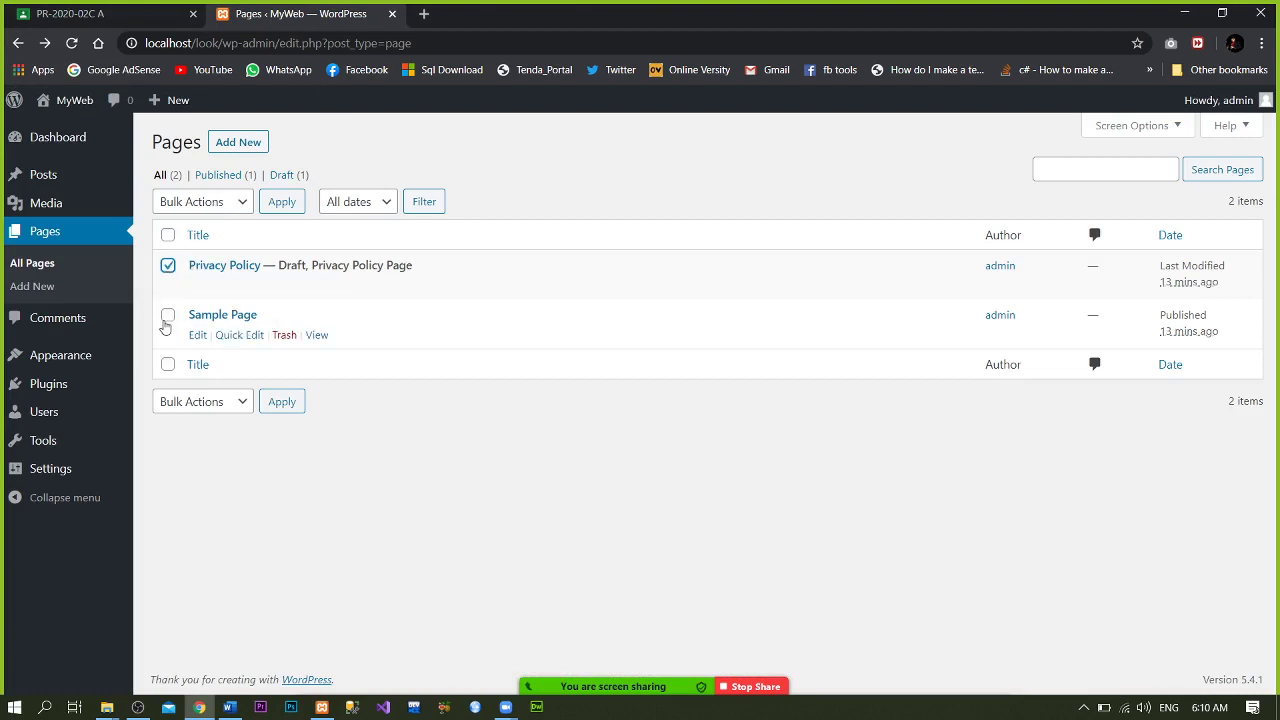
click(166, 316)
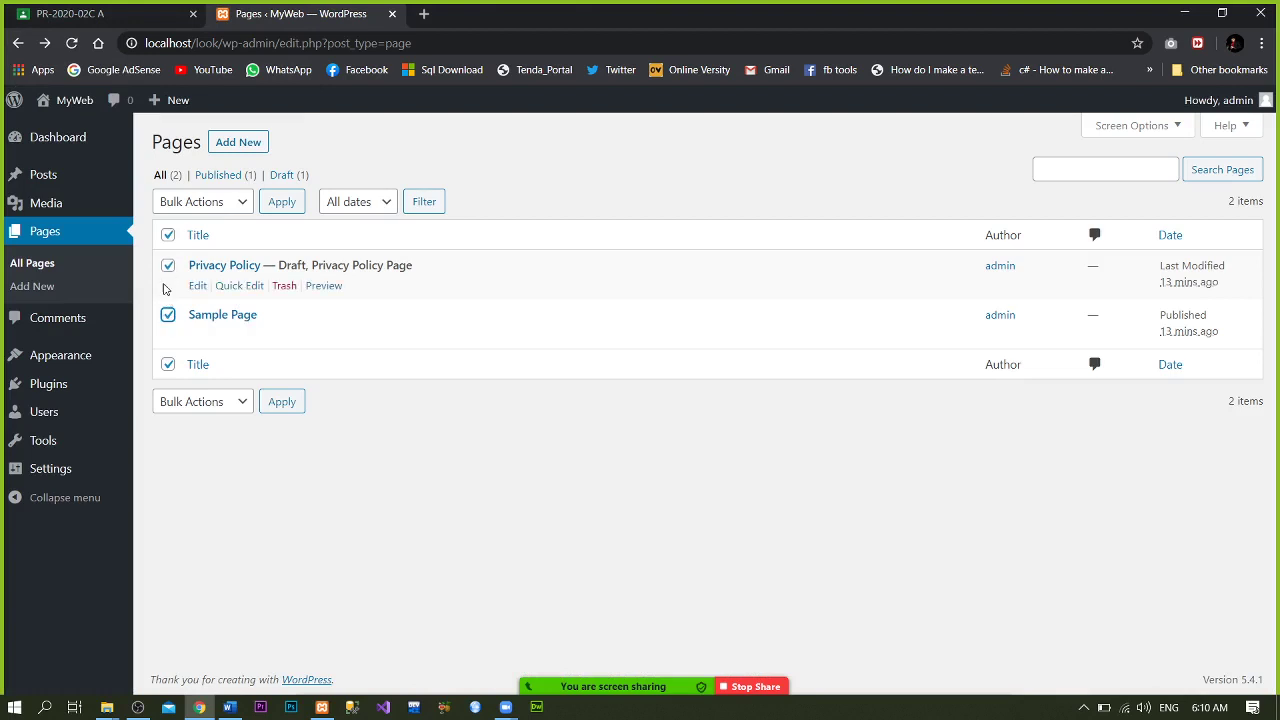
click(167, 316)
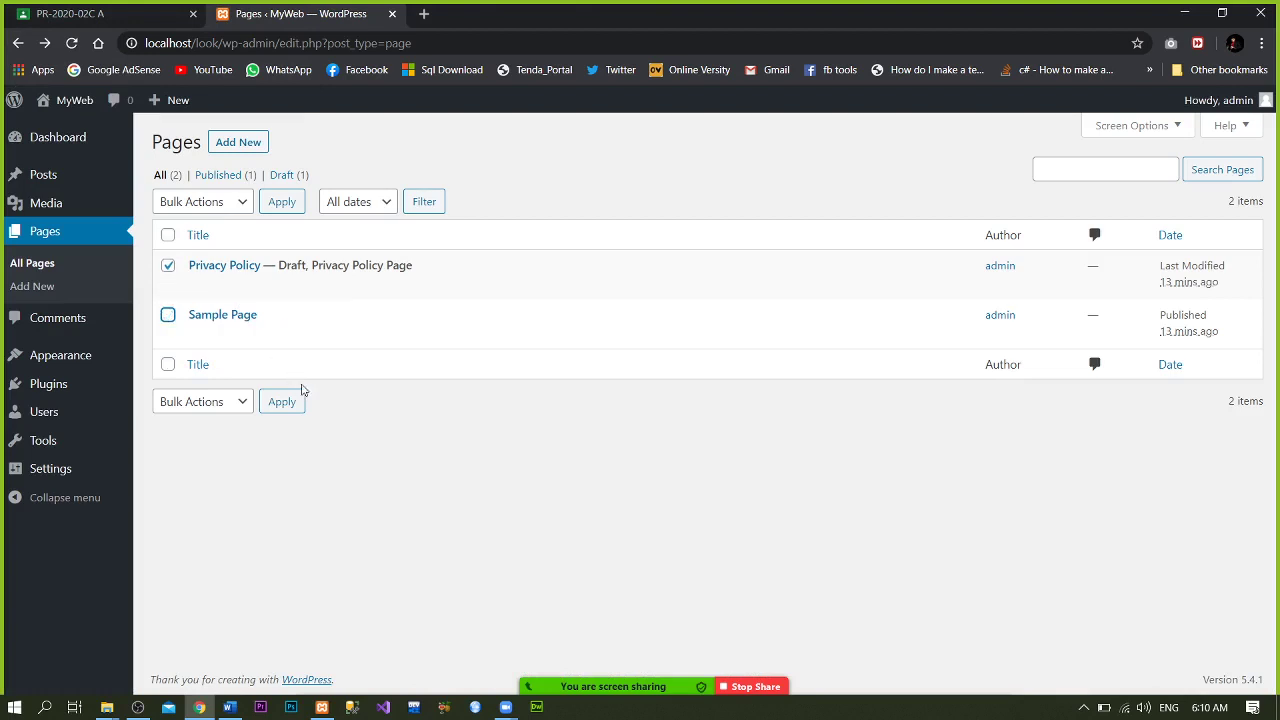
click(167, 265)
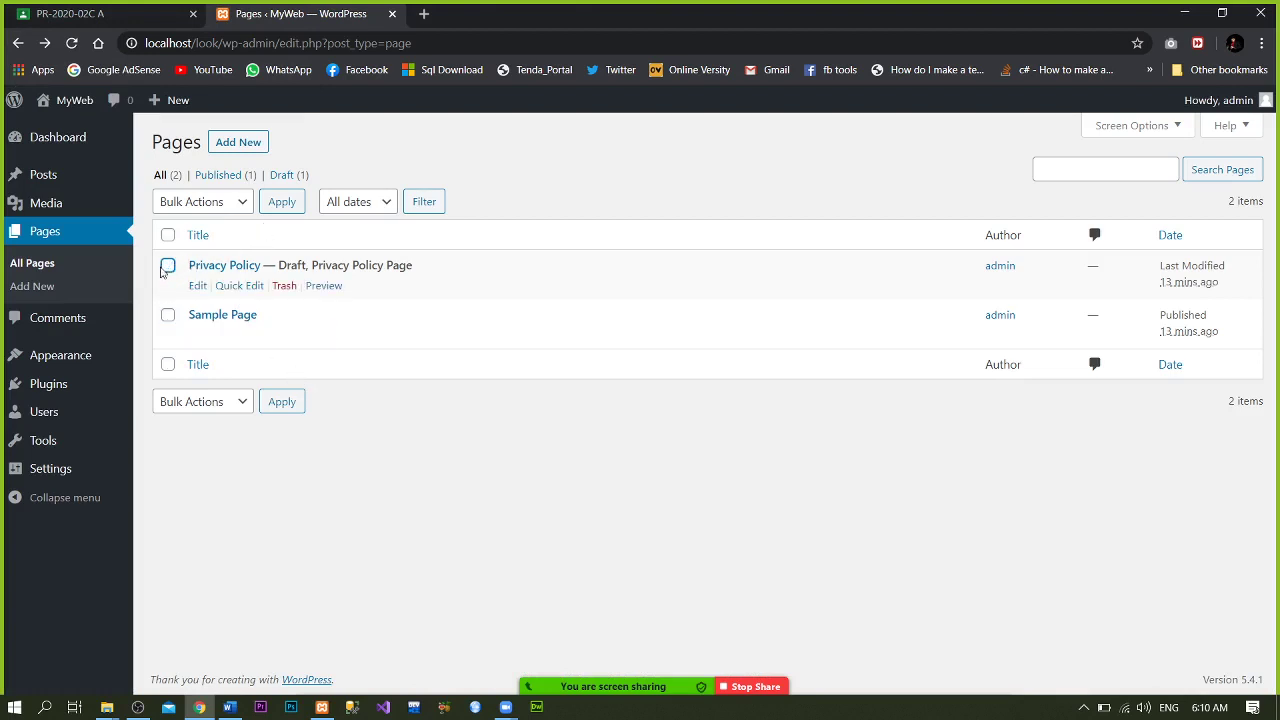
click(282, 289)
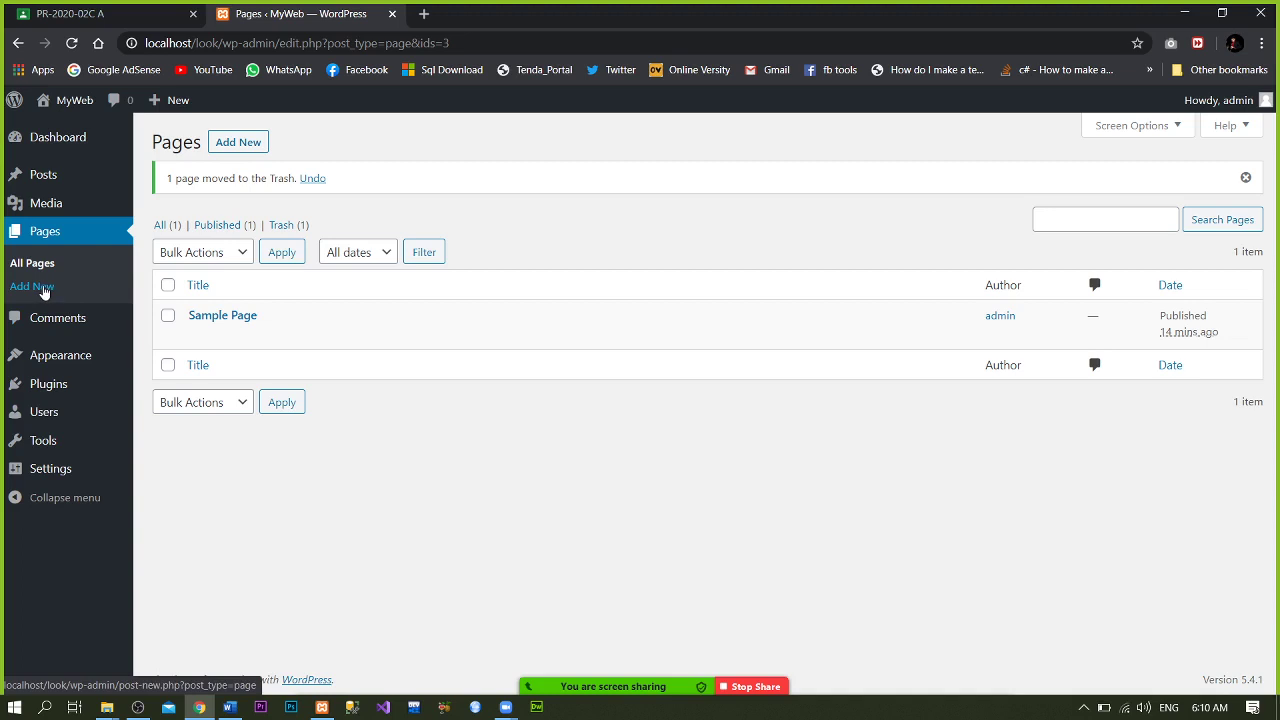
click(237, 142)
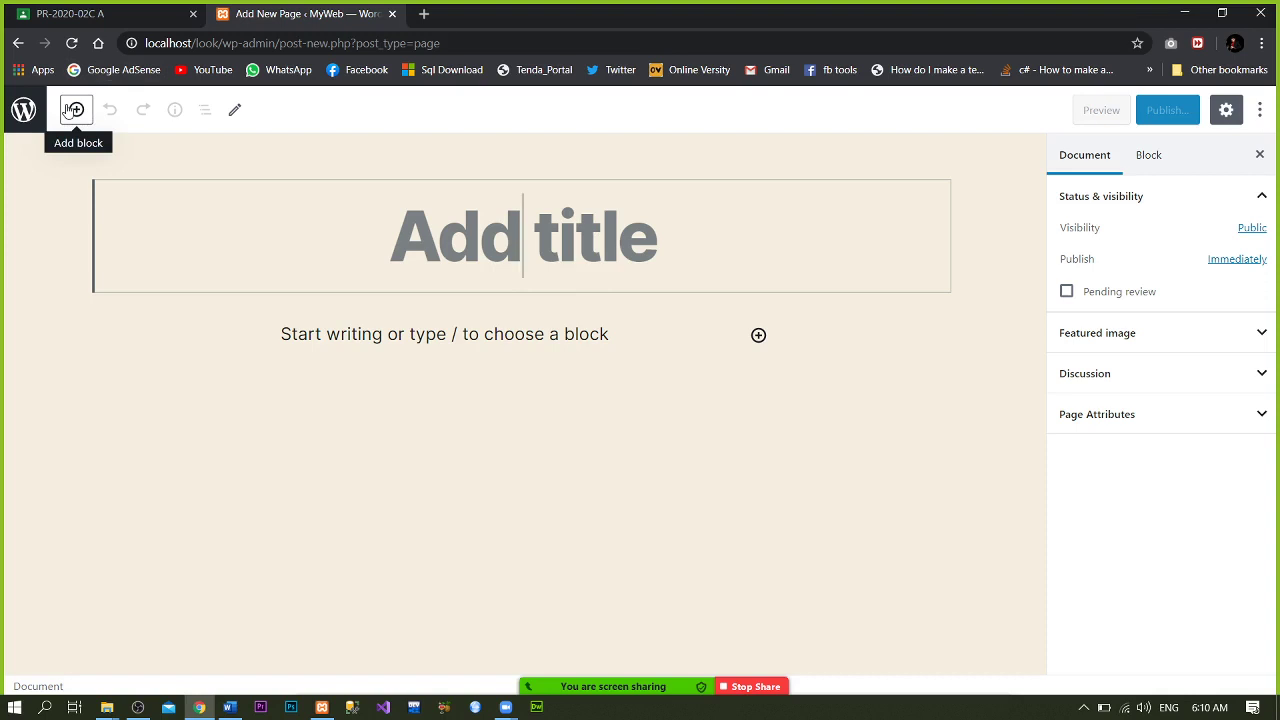
click(73, 109)
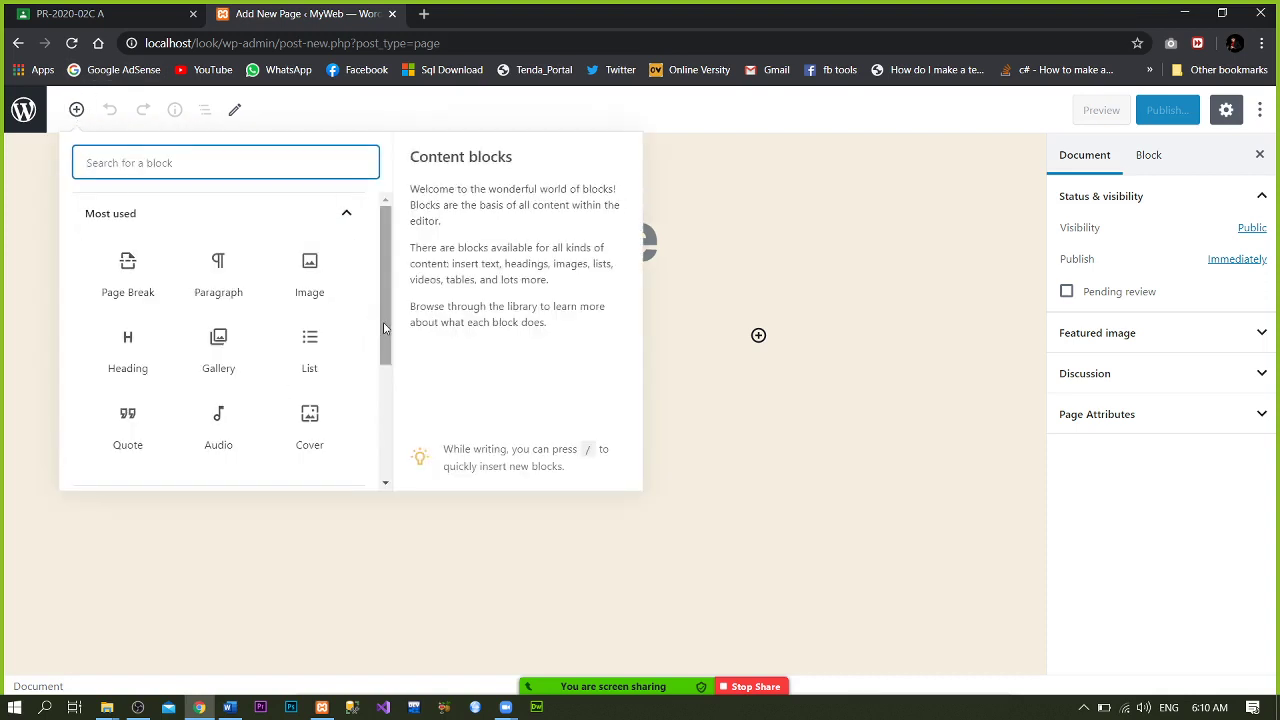
drag(380, 322, 382, 456)
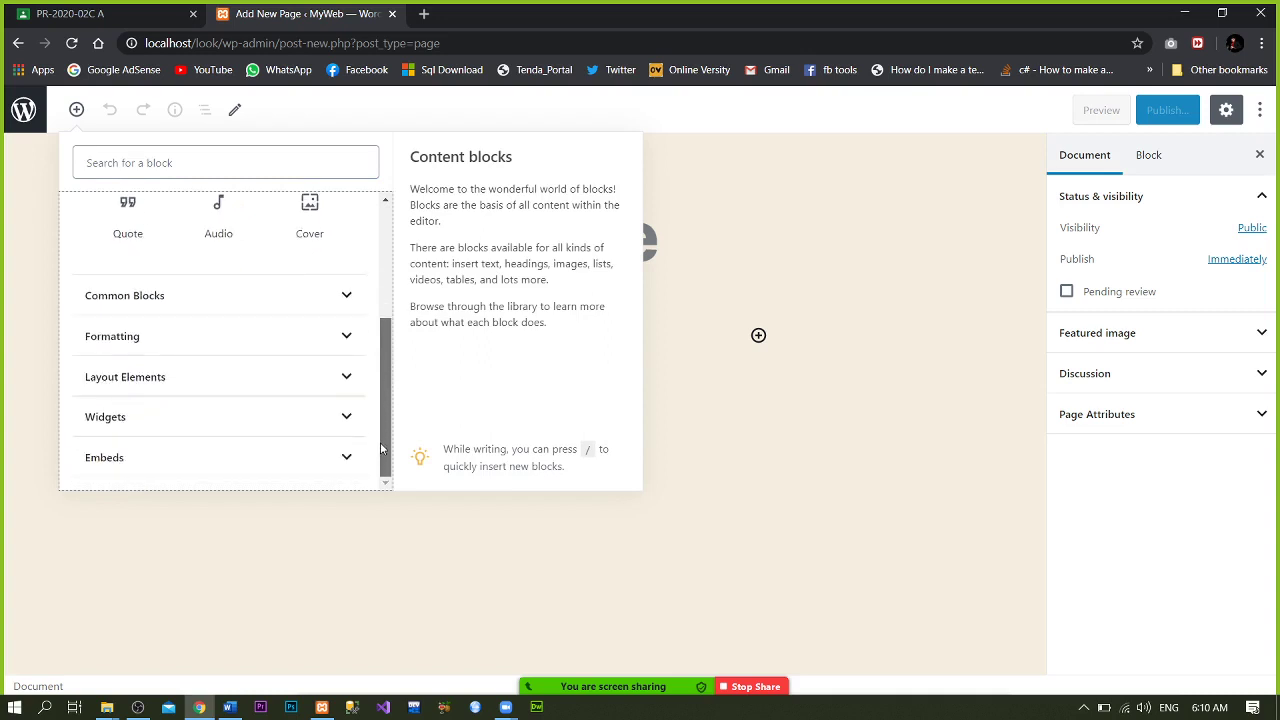
drag(381, 449, 380, 330)
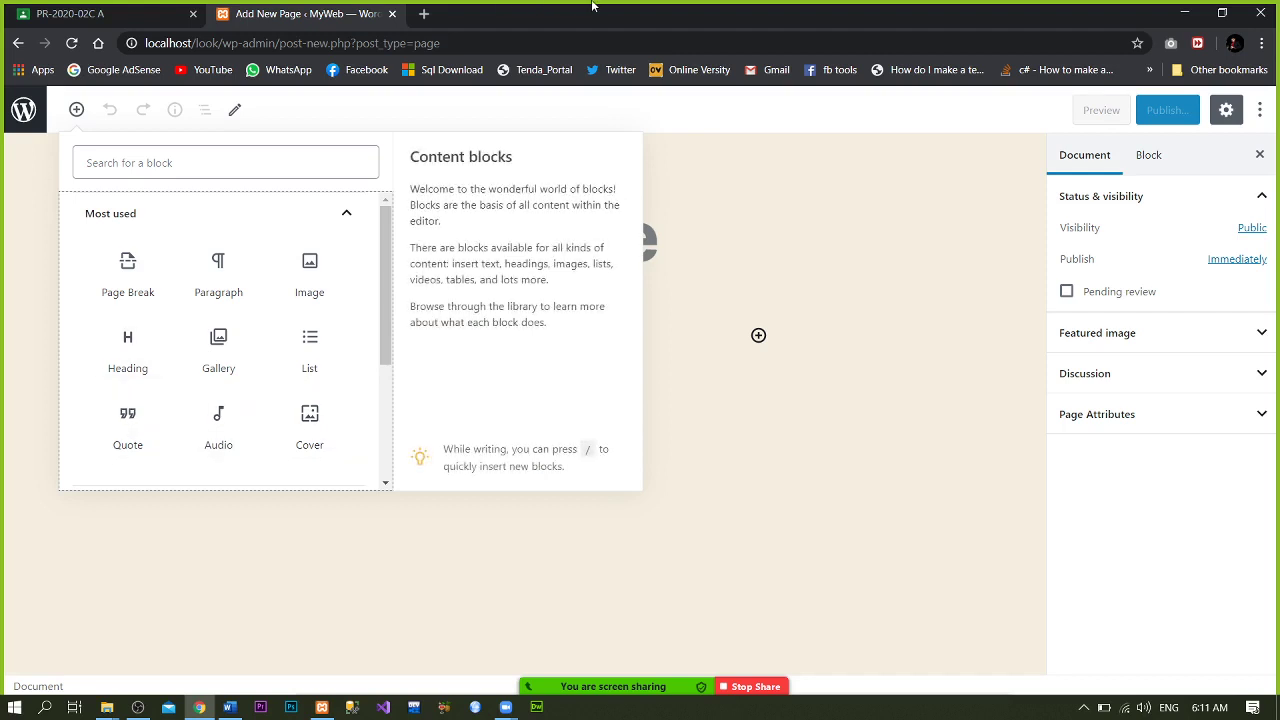
click(19, 44)
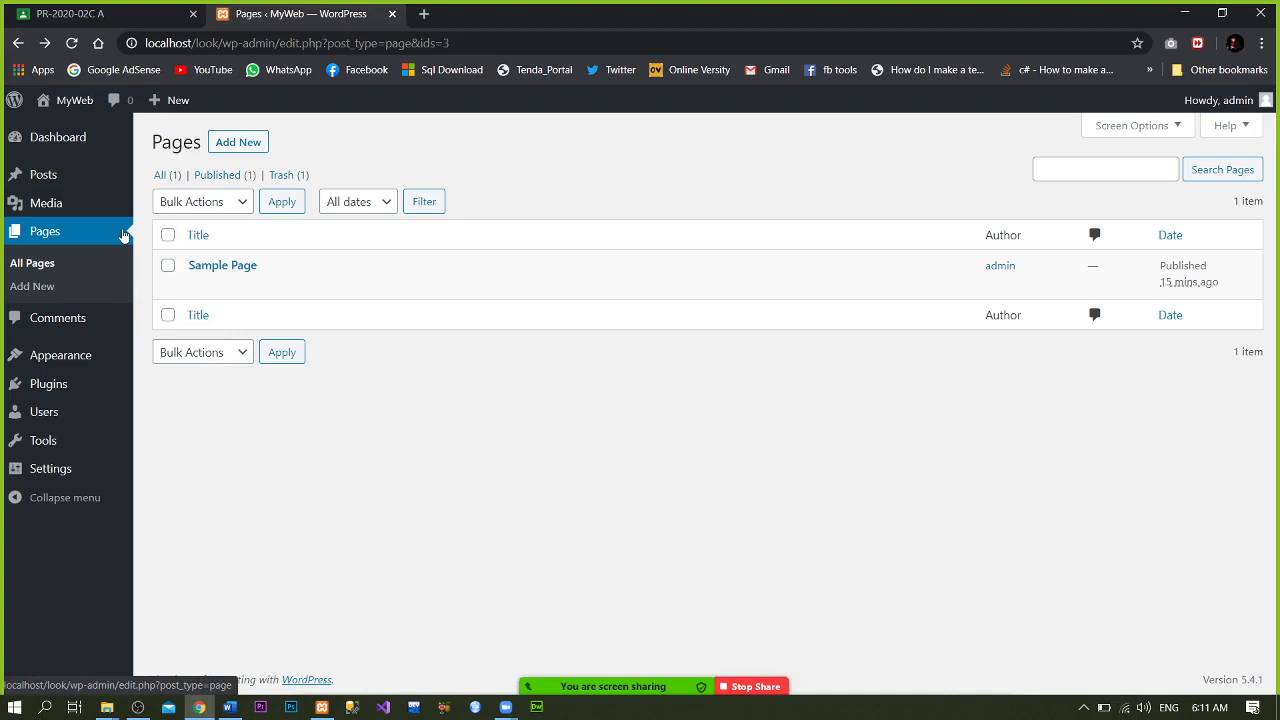
- Visit Comments, then Appearance to see Twenty Twenty, Twenty Nineteen and Twenty Seventeen installed
click(79, 330)
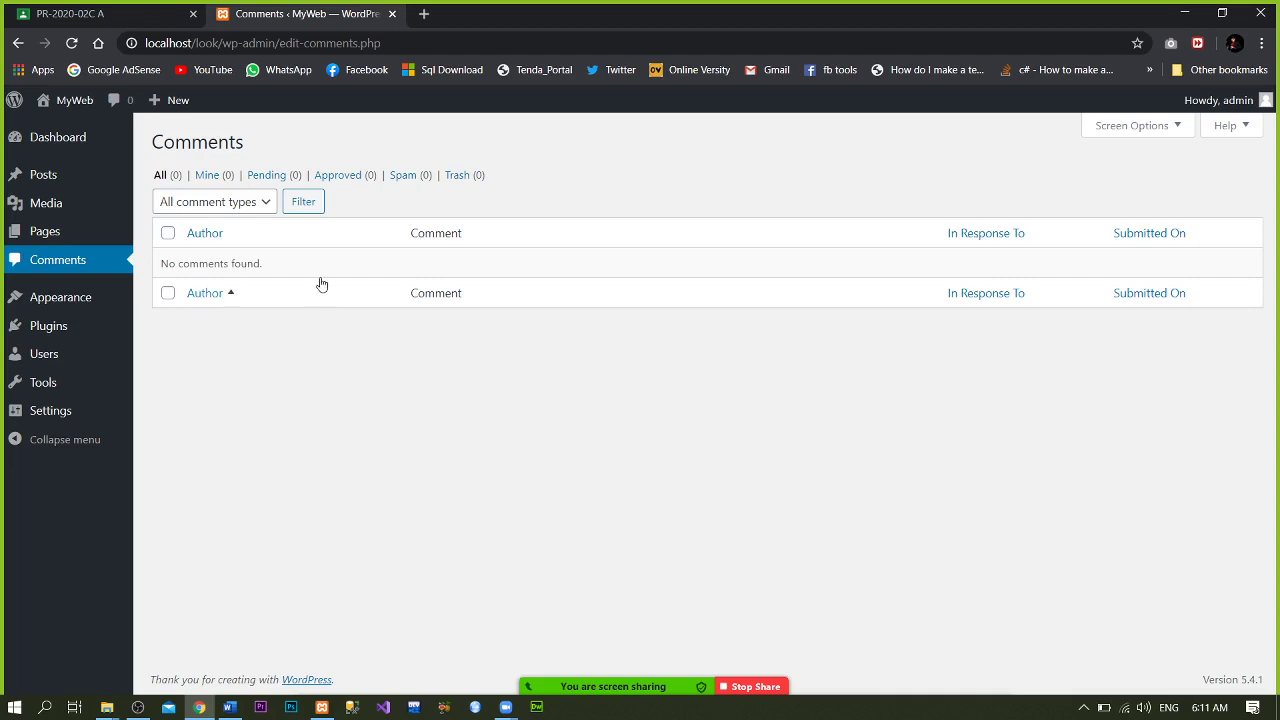
click(79, 305)
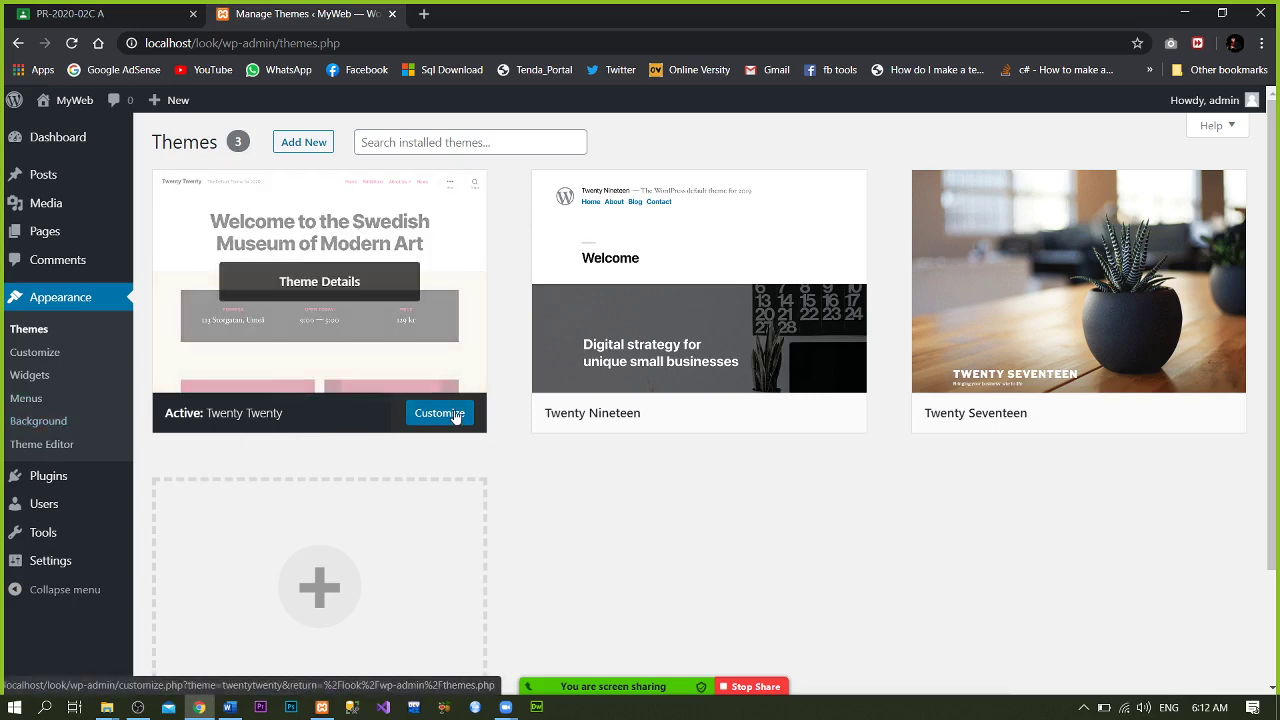
mouse_move(1037, 428)
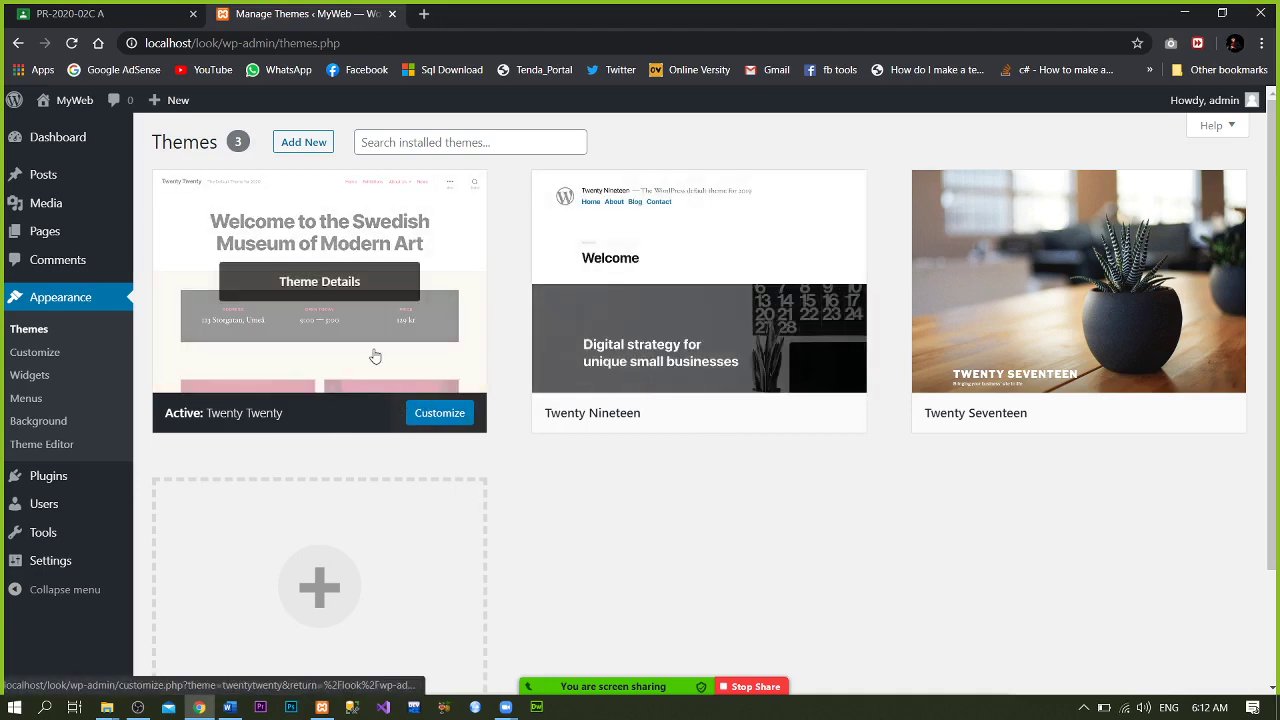
click(325, 285)
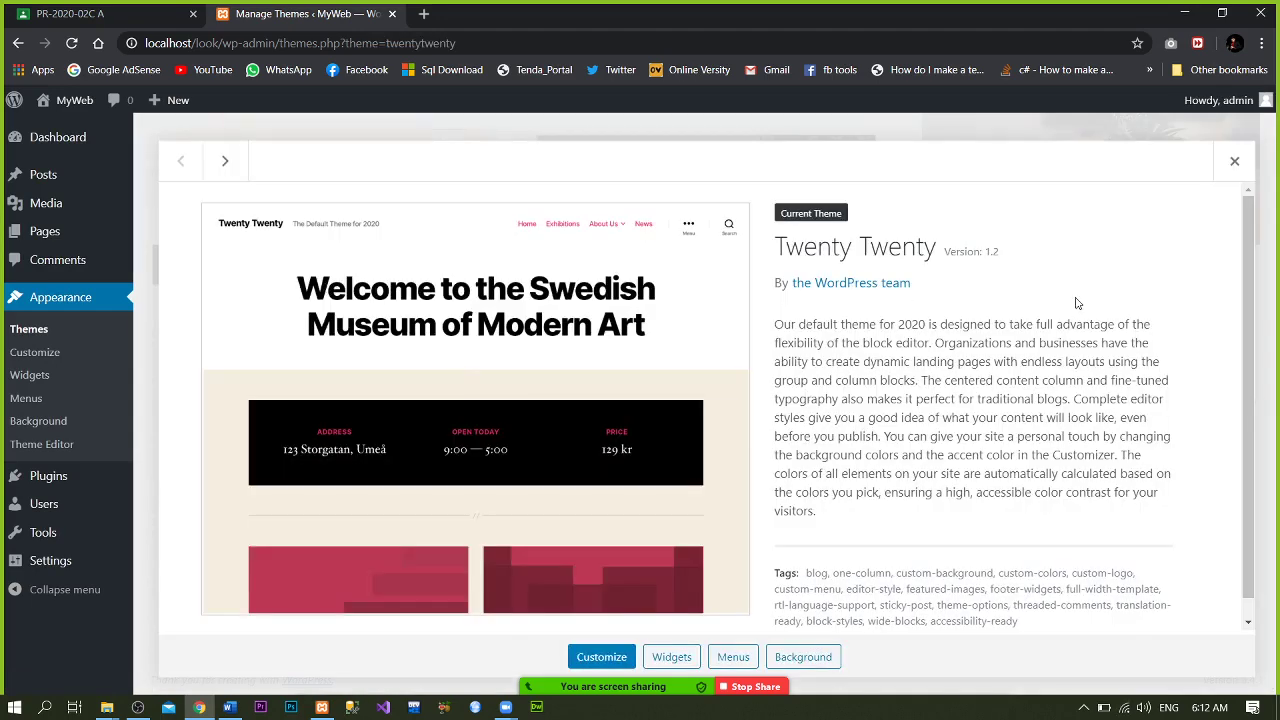
scroll(1262, 400, down, 1)
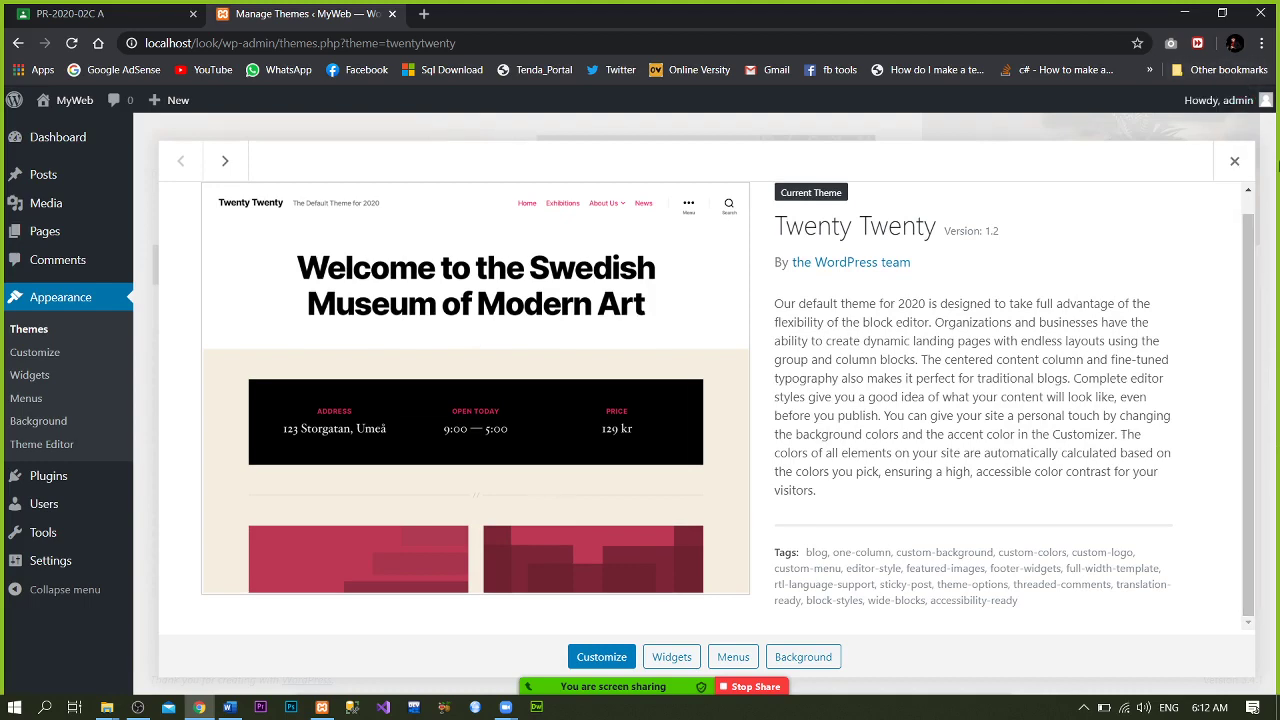
click(1234, 161)
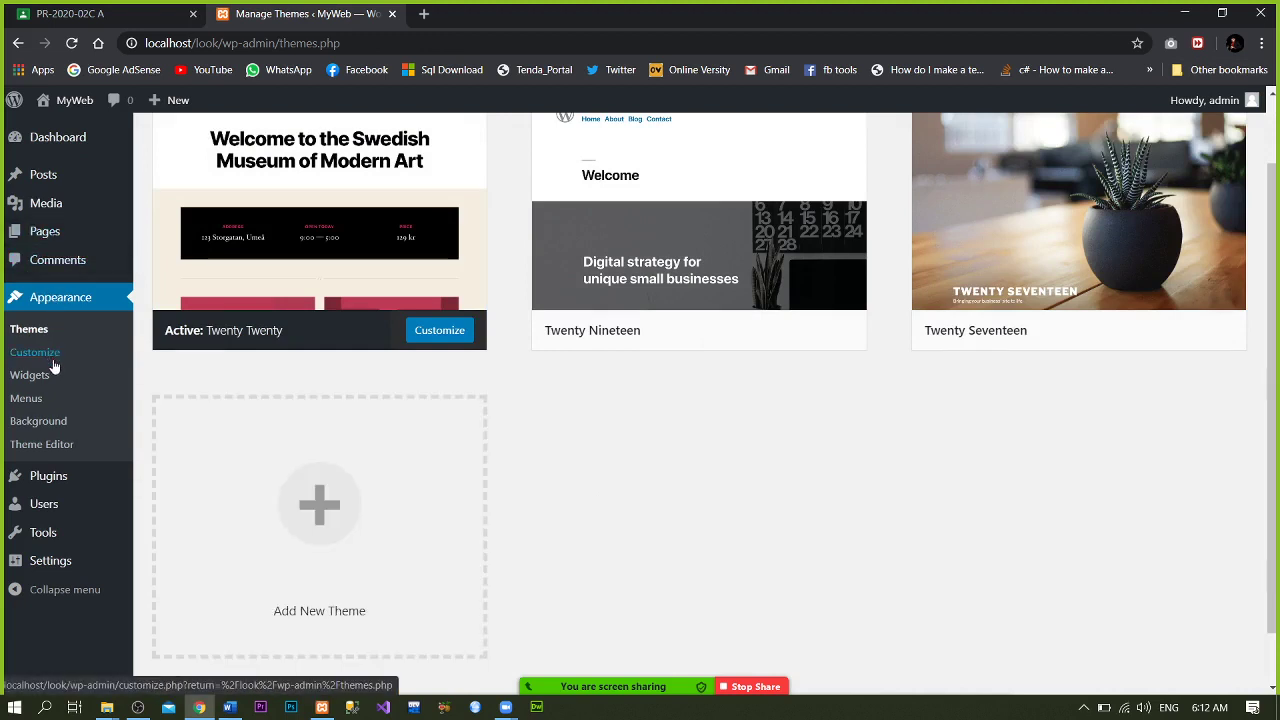
click(379, 259)
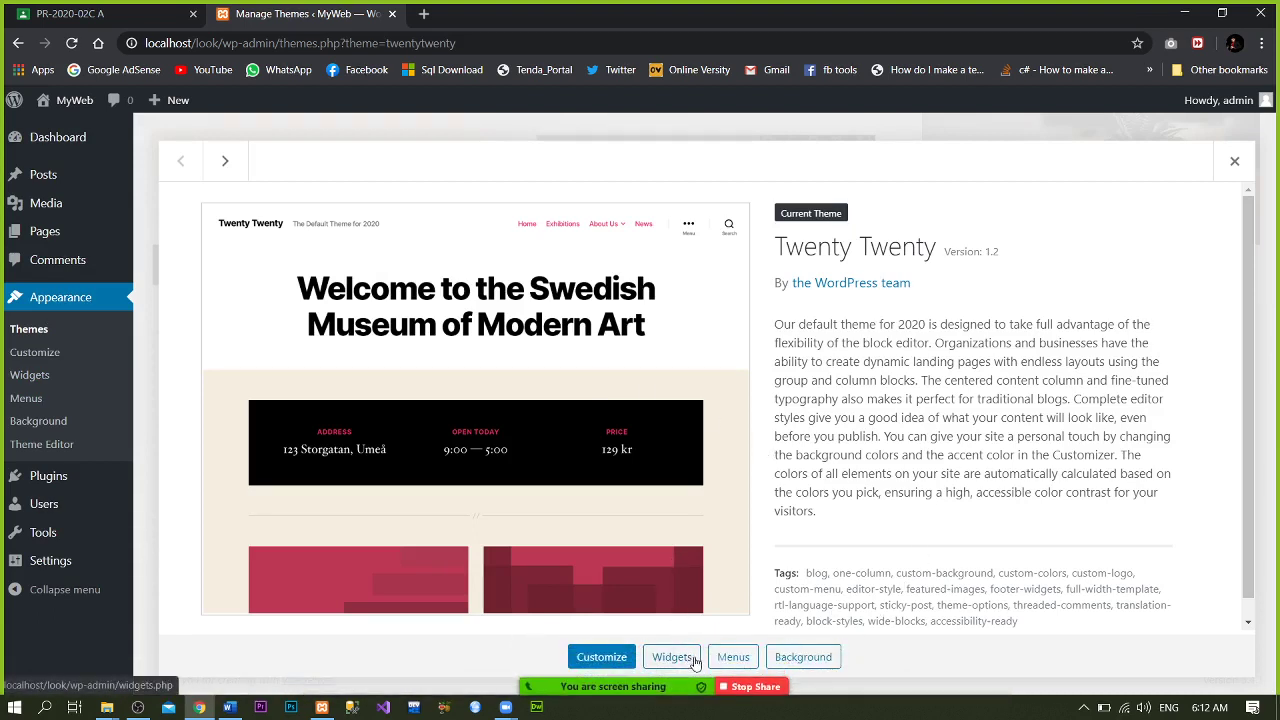
click(672, 657)
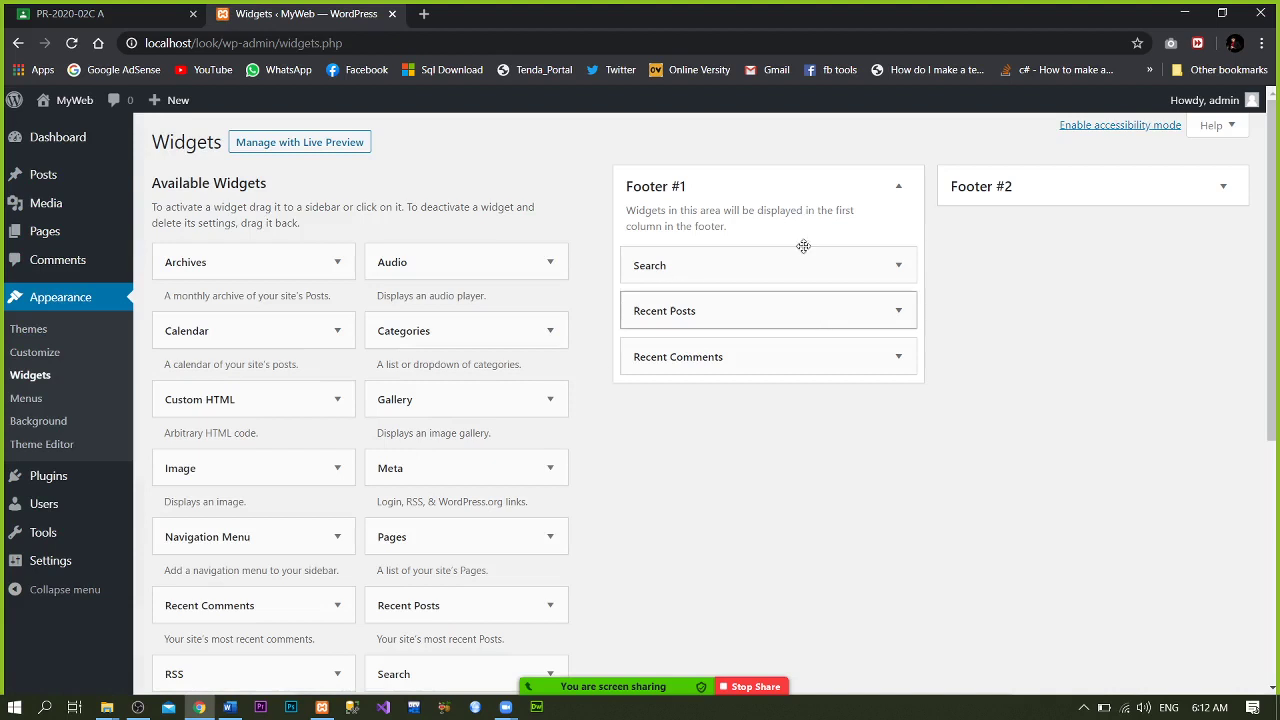
click(57, 298)
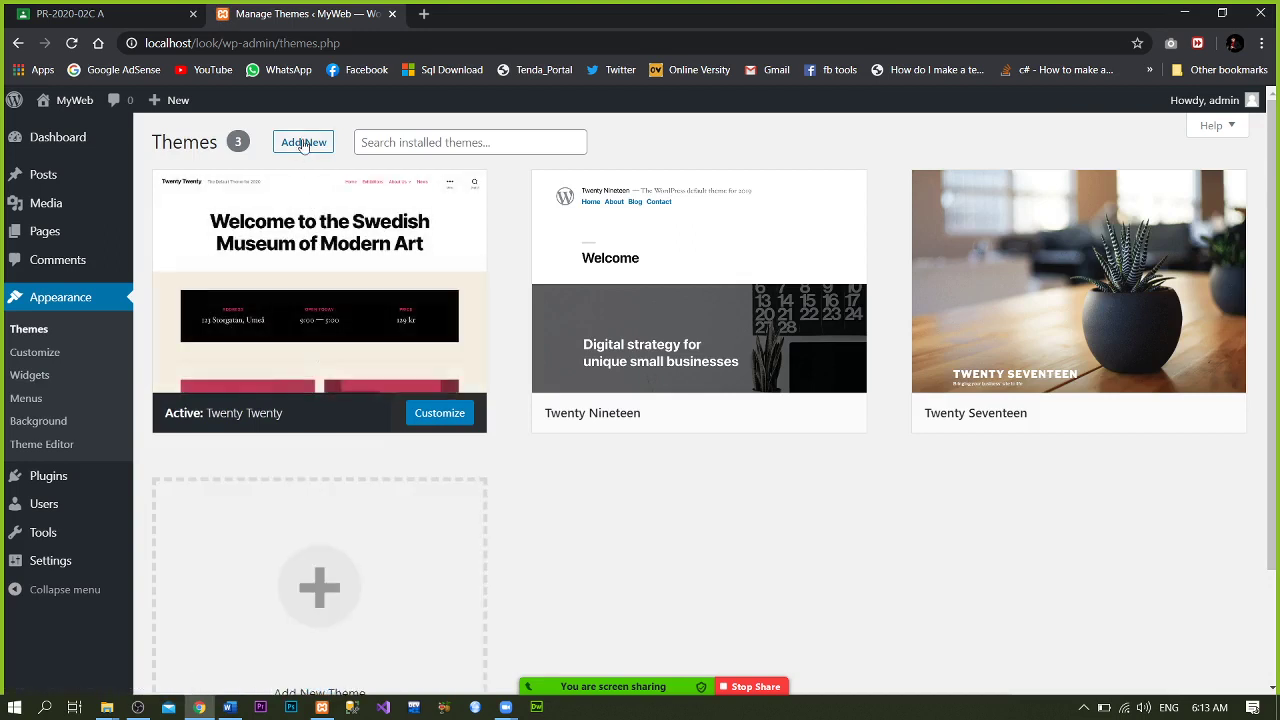
- Install Artwork Lite from Add New's featured themes and activate it
click(304, 143)
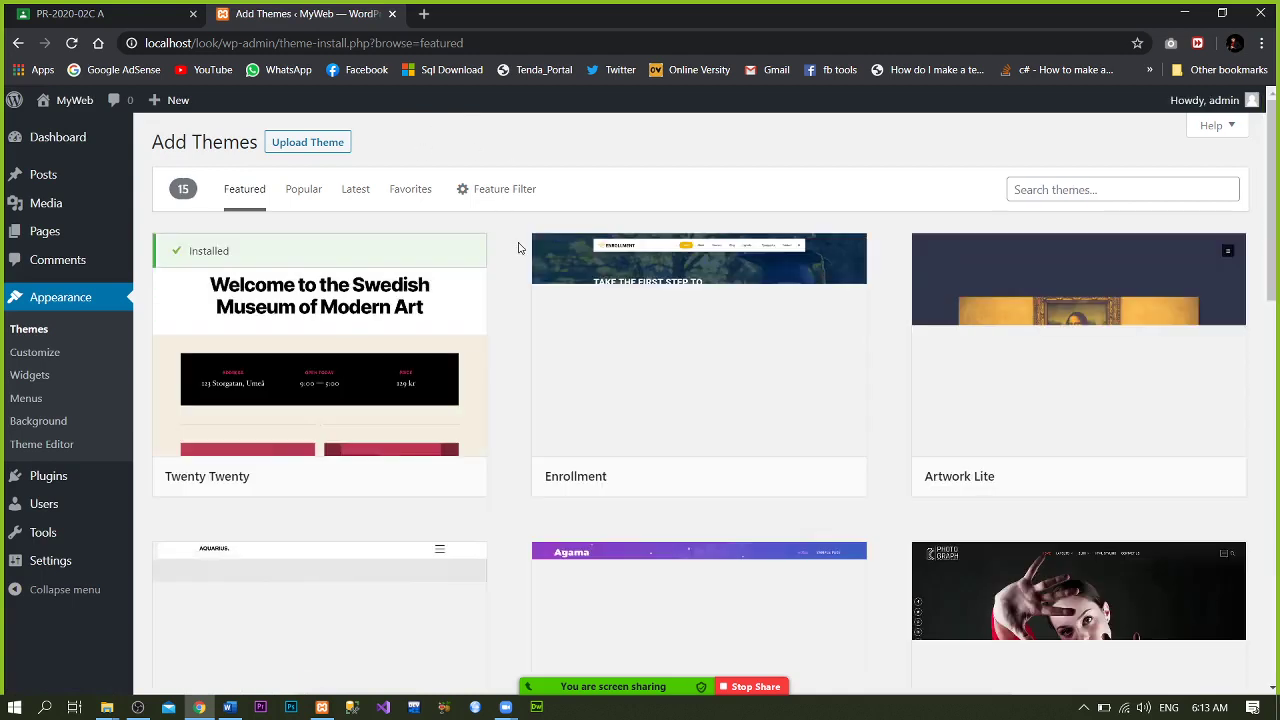
mouse_move(632, 313)
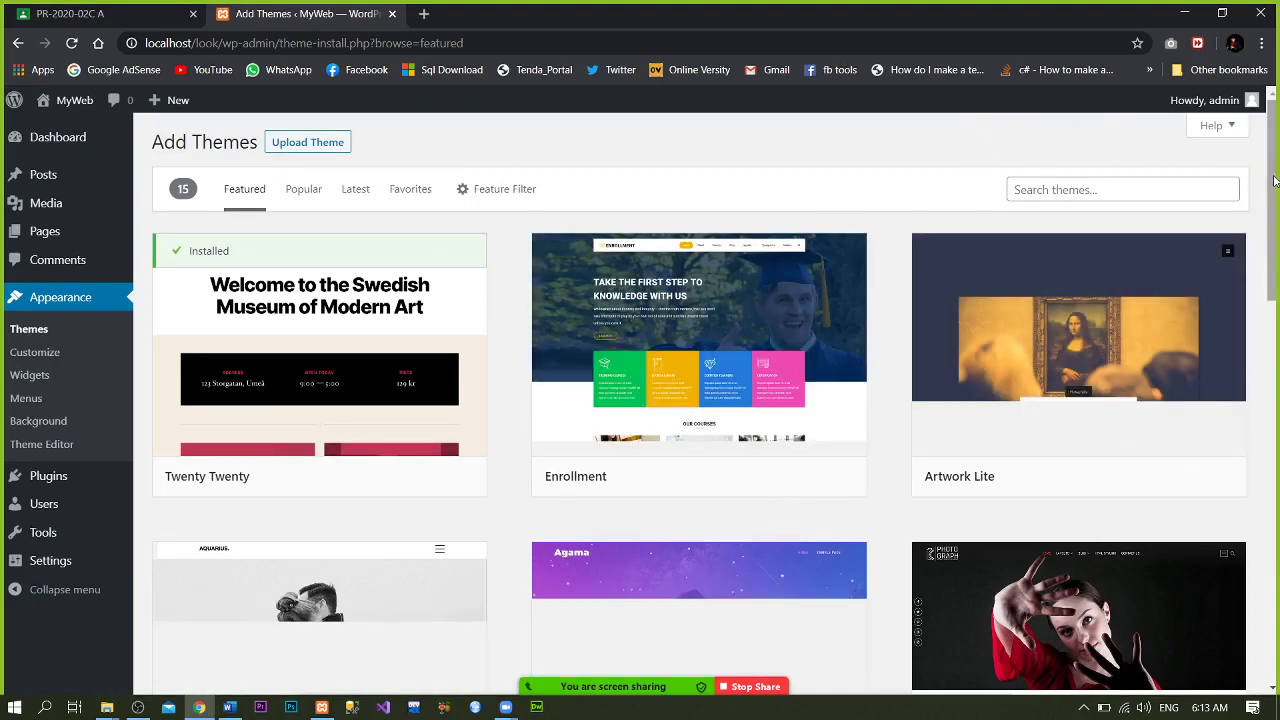
drag(1274, 181, 1223, 194)
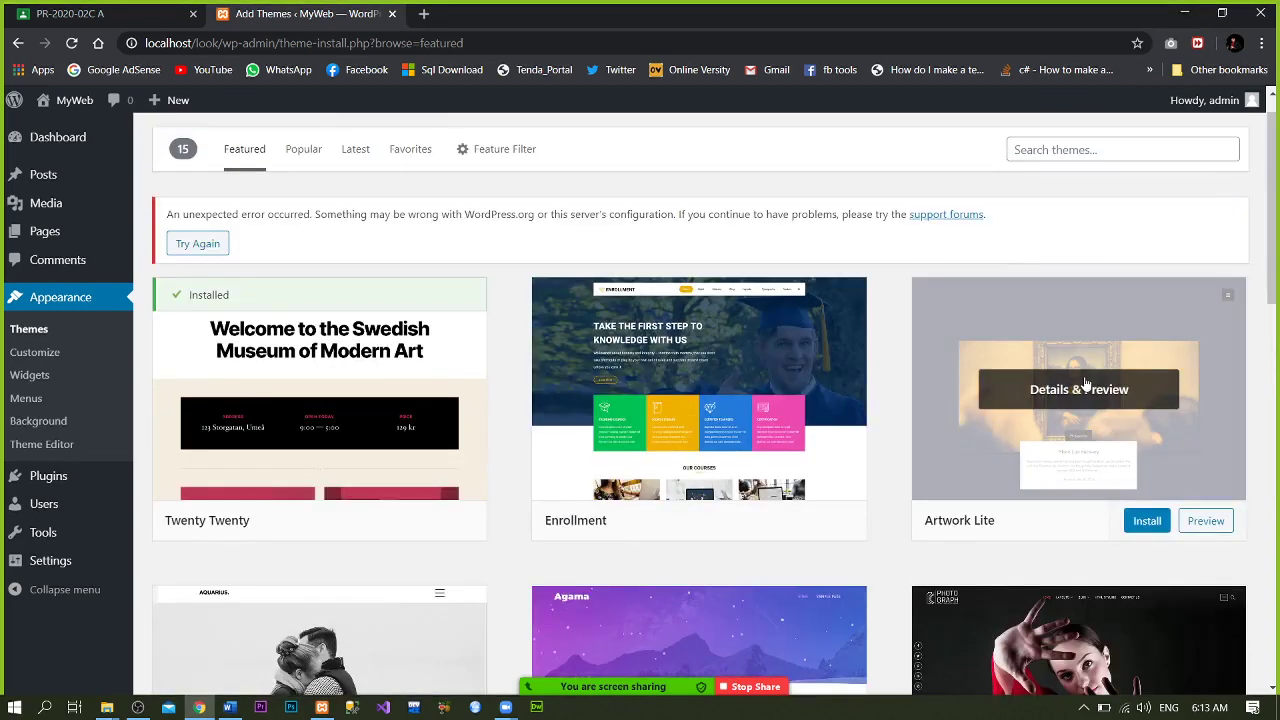
click(1145, 523)
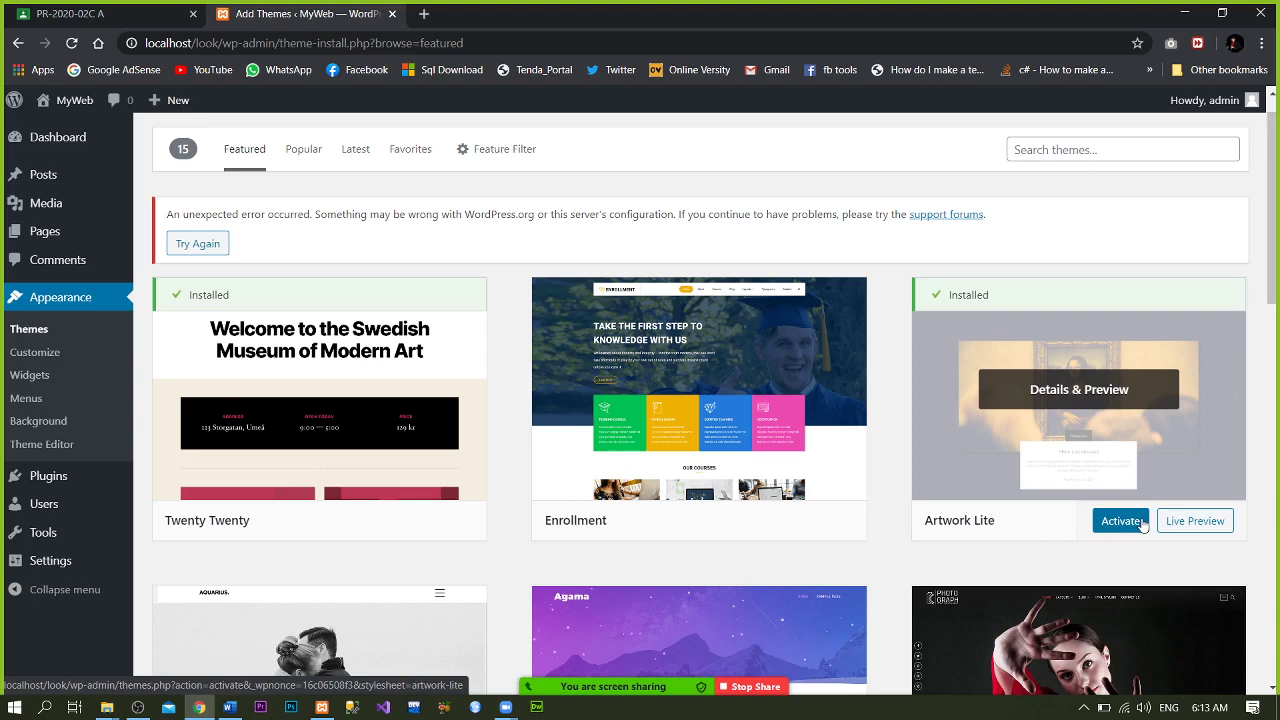
click(1125, 522)
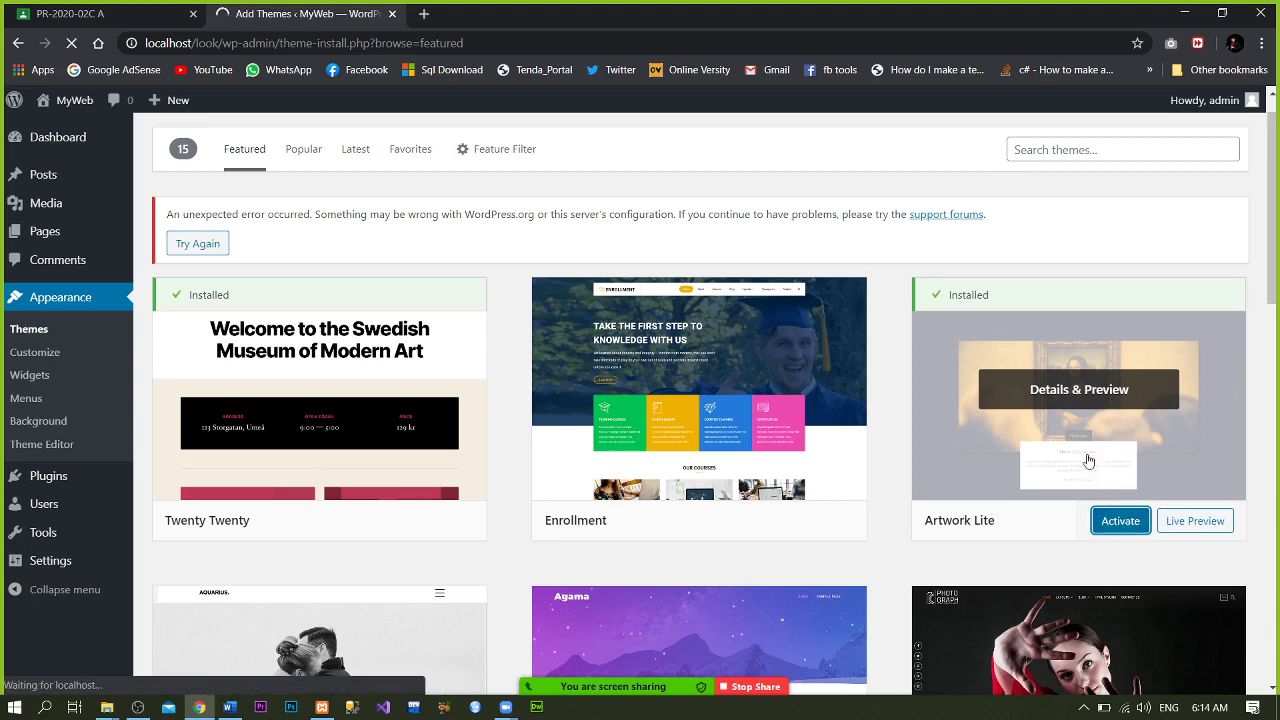
click(1110, 533)
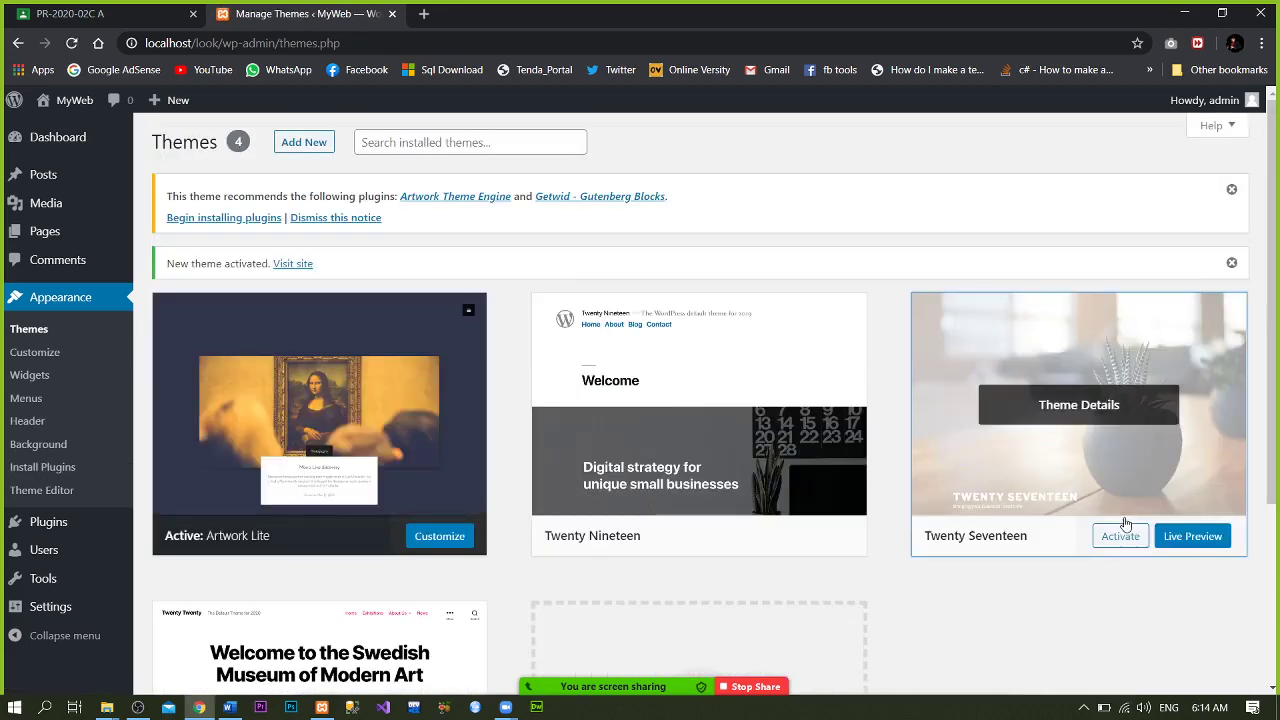
- Check Twenty Seventeen's details and preview the live front page in a new tab
click(1079, 410)
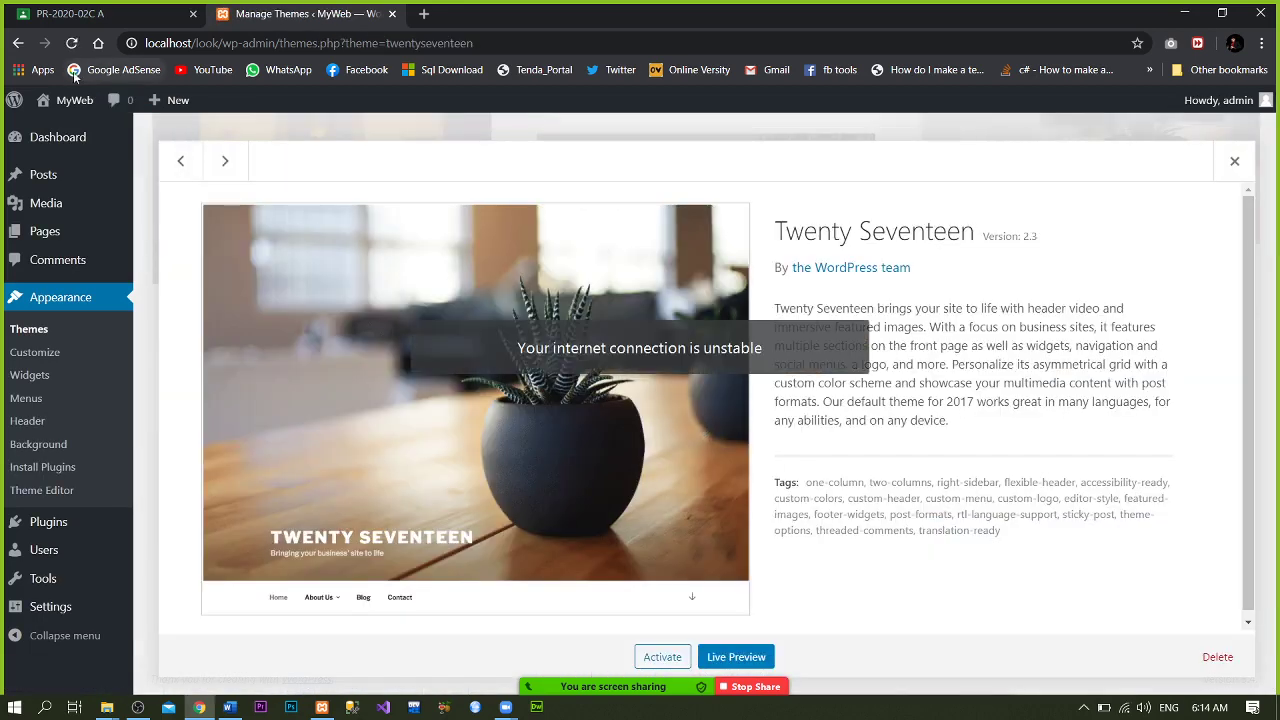
click(1235, 164)
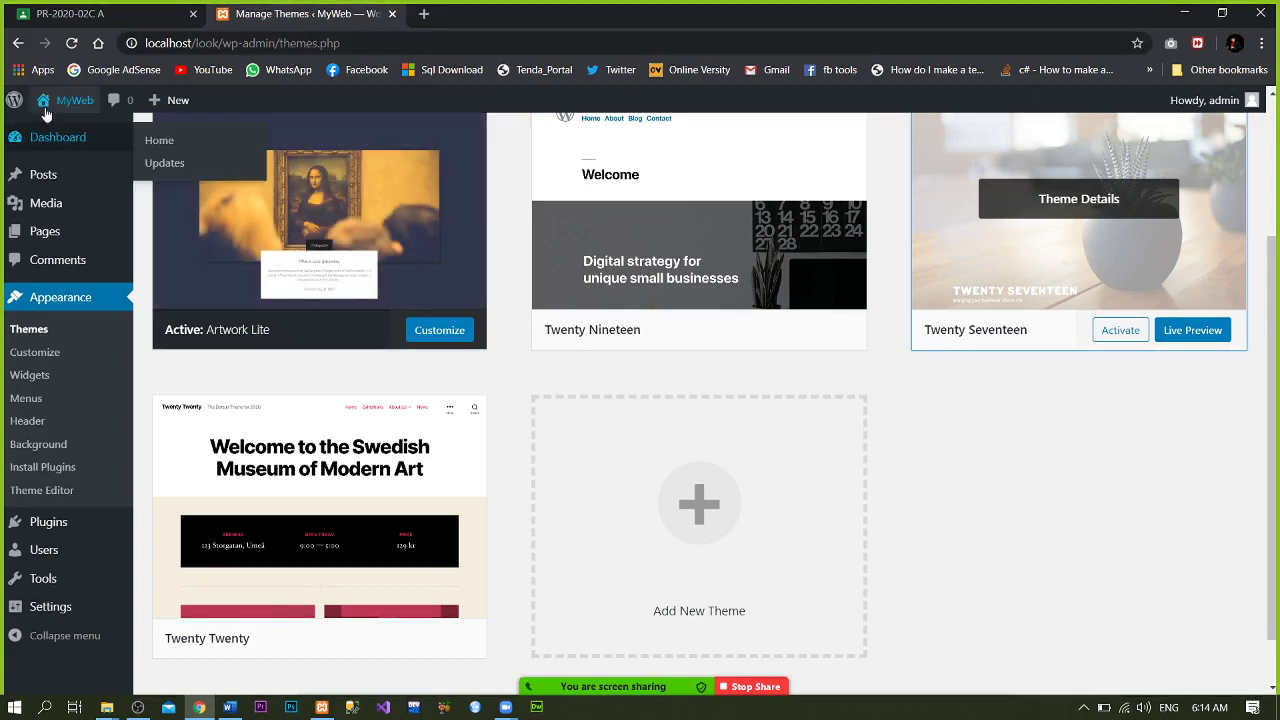
mouse_move(62, 101)
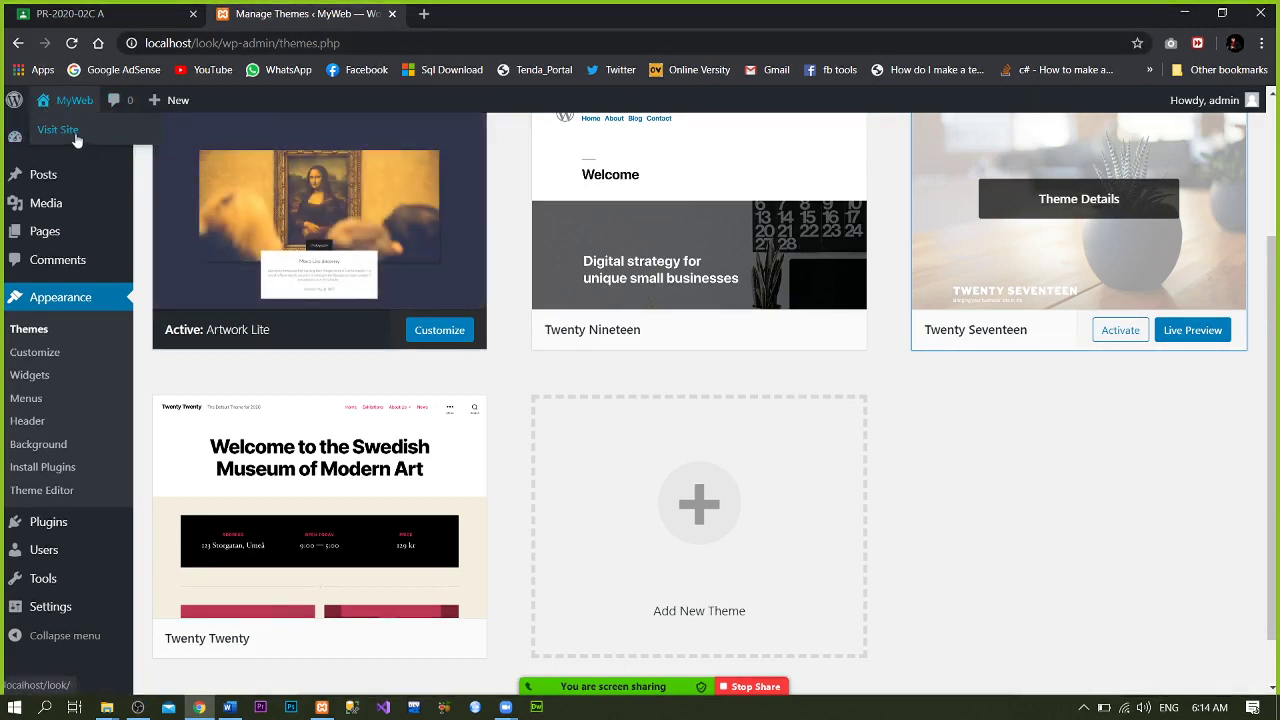
right_click(74, 133)
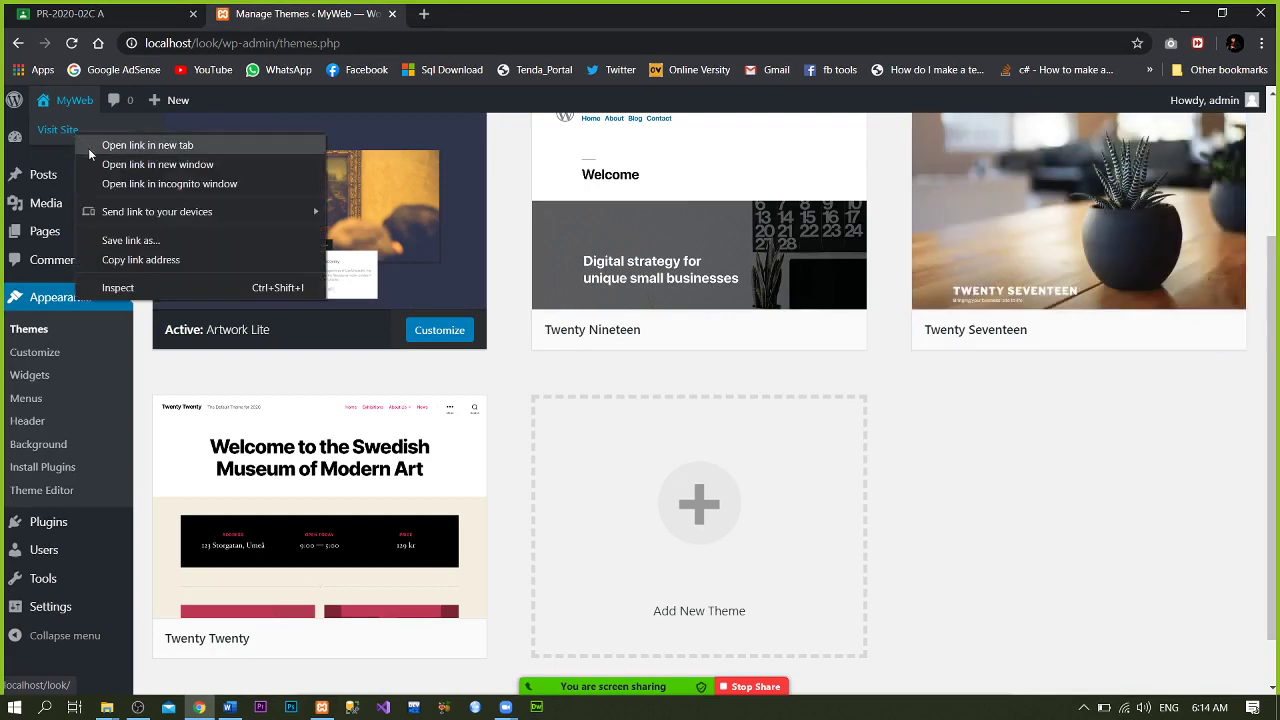
click(89, 146)
click(475, 10)
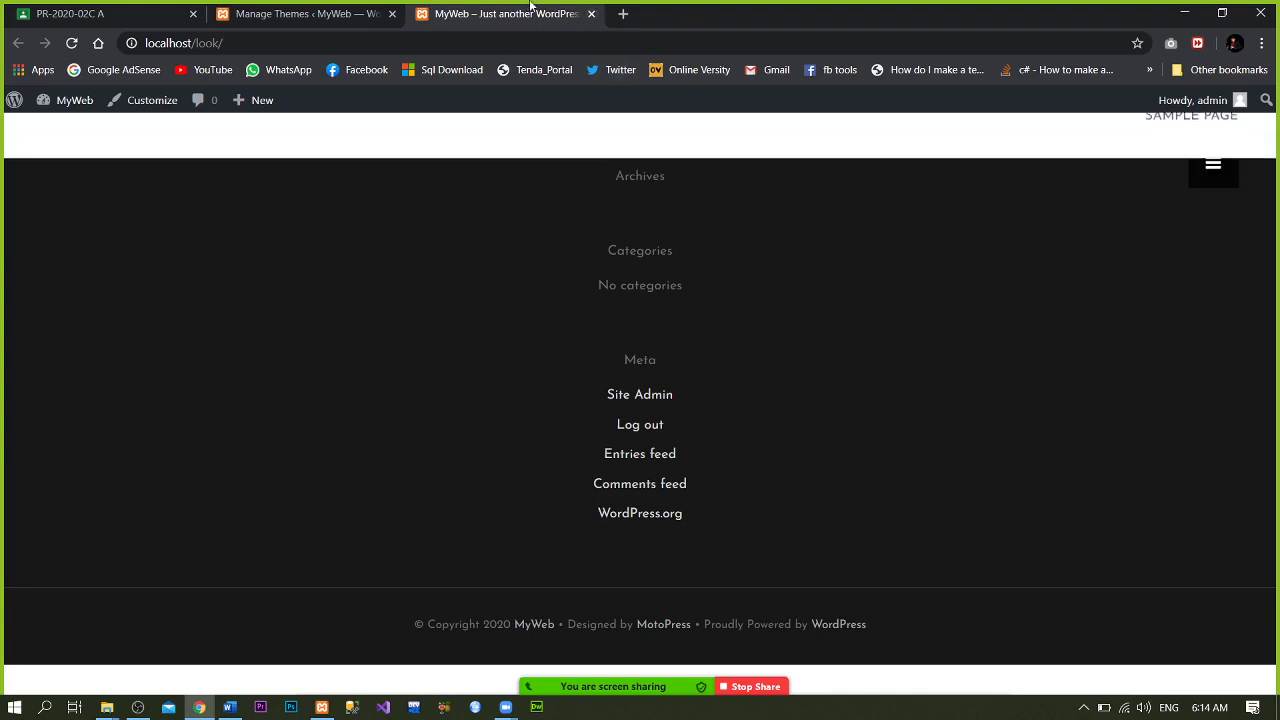
click(591, 14)
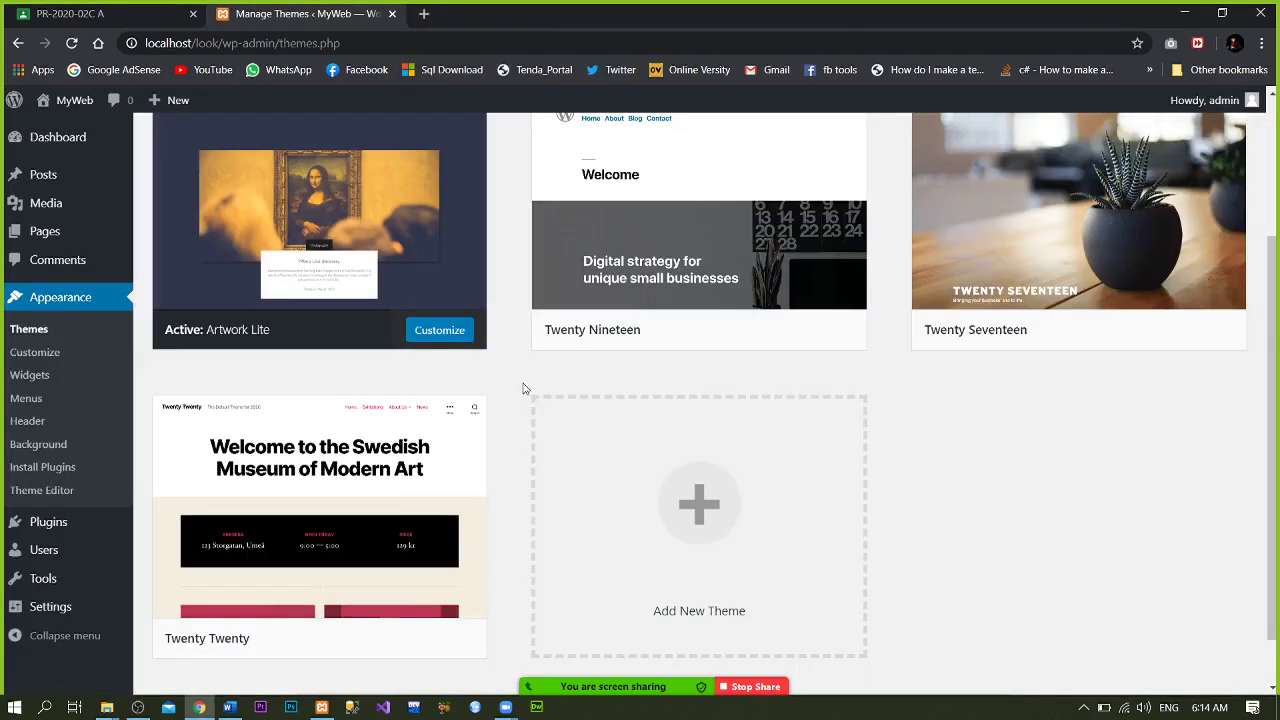
- Activate Twenty Seventeen and view the live site with it in a new tab
mouse_move(1051, 295)
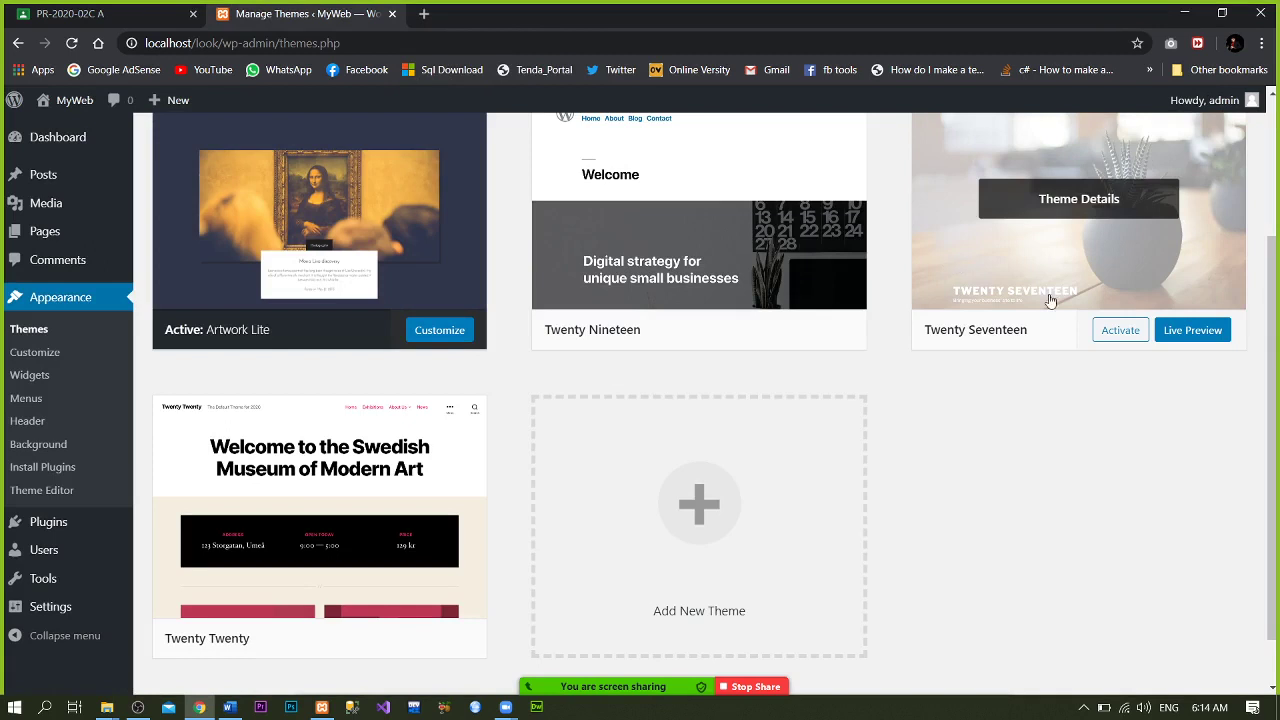
click(1126, 340)
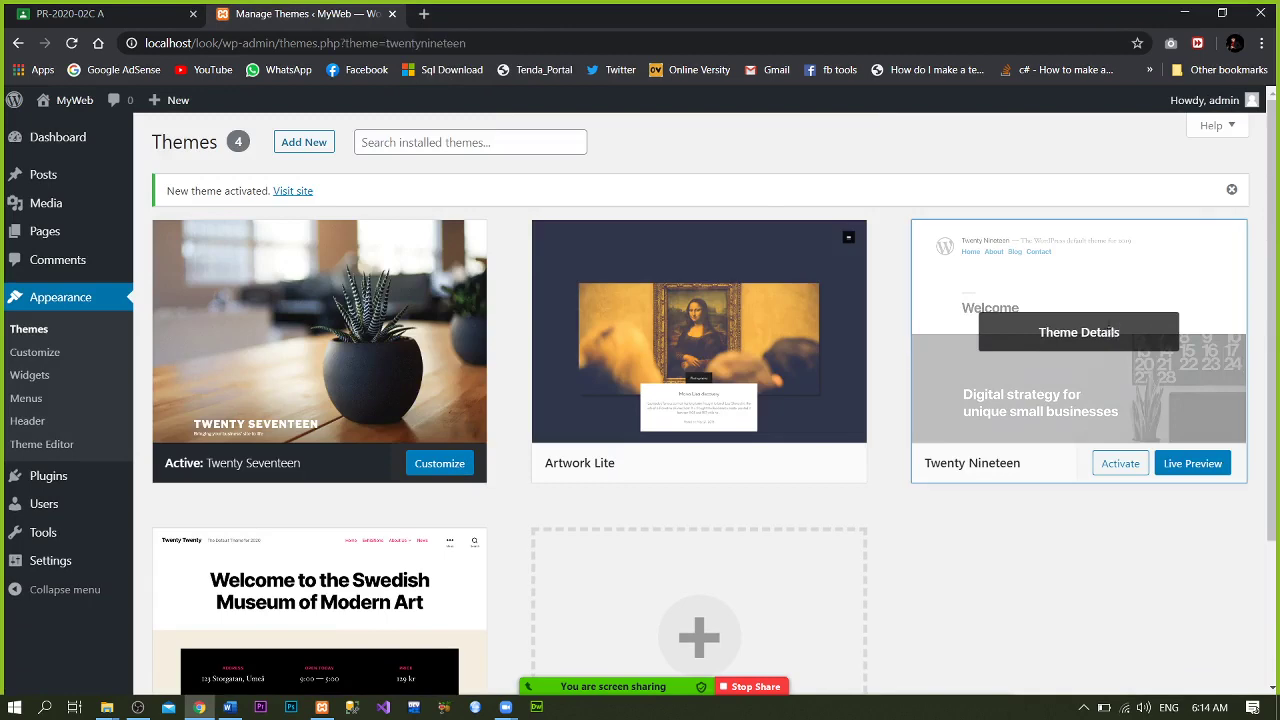
click(963, 450)
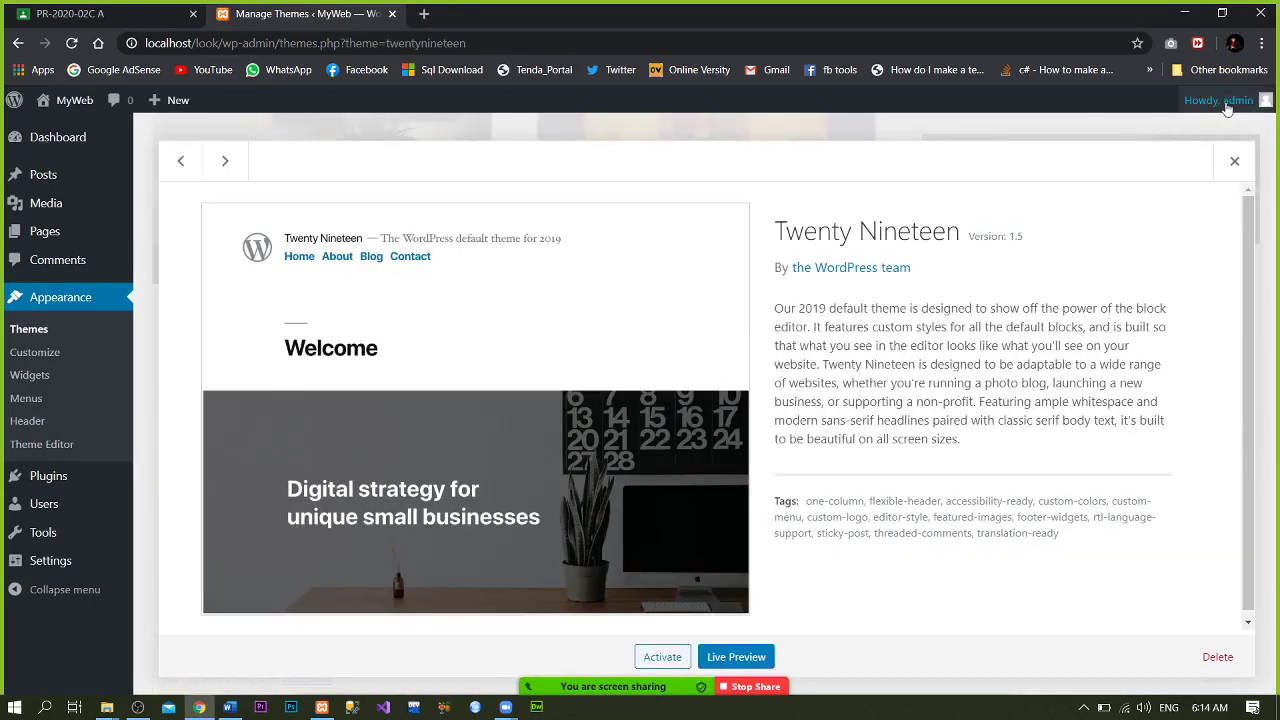
mouse_move(1218, 100)
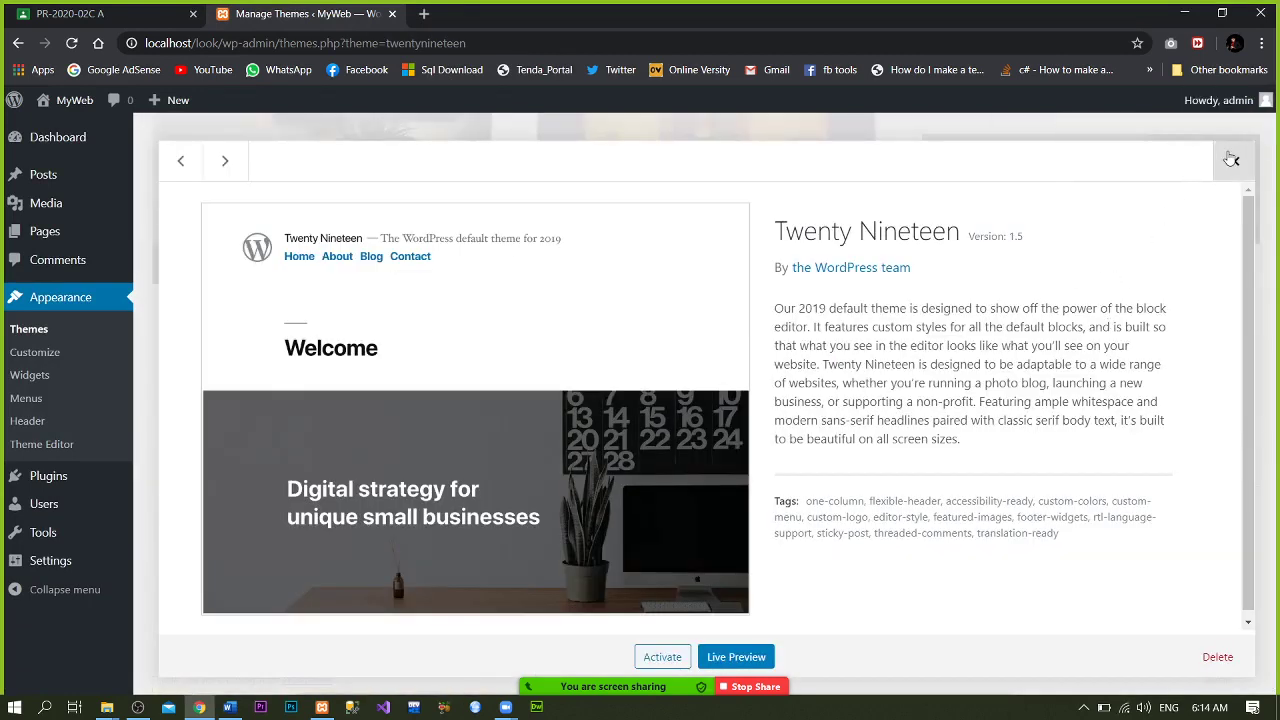
click(1230, 161)
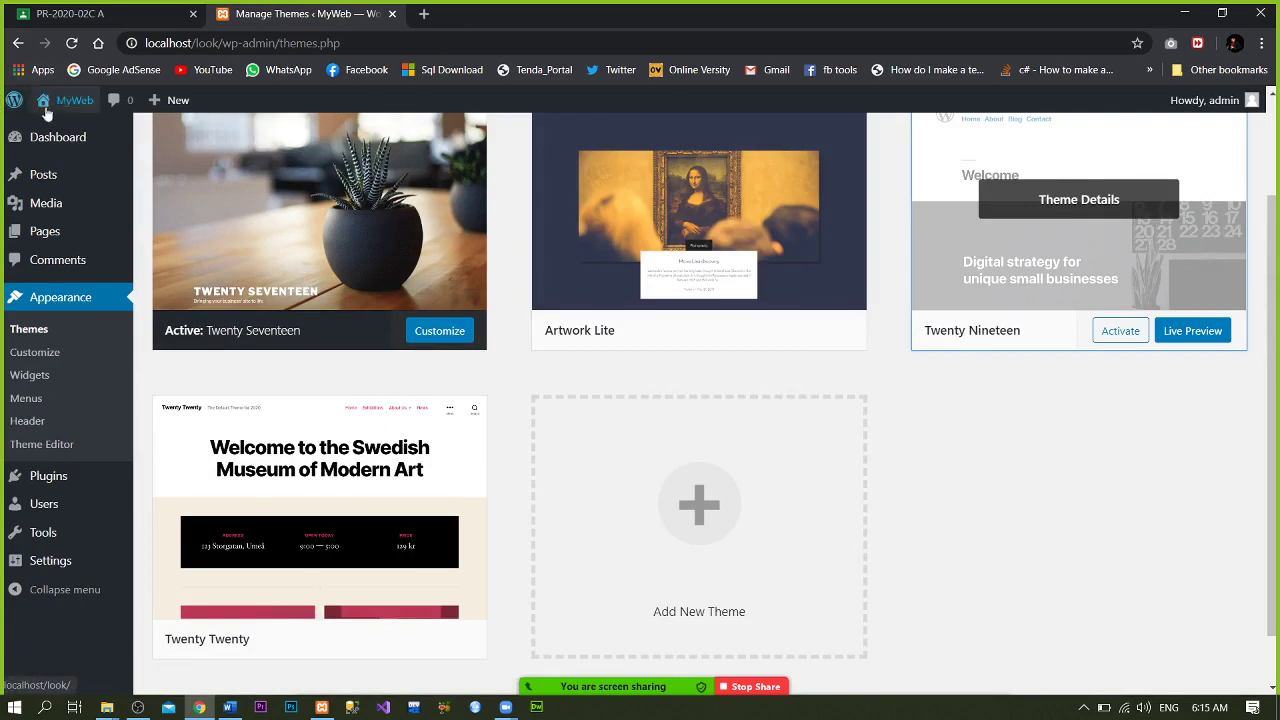
mouse_move(62, 100)
right_click(80, 138)
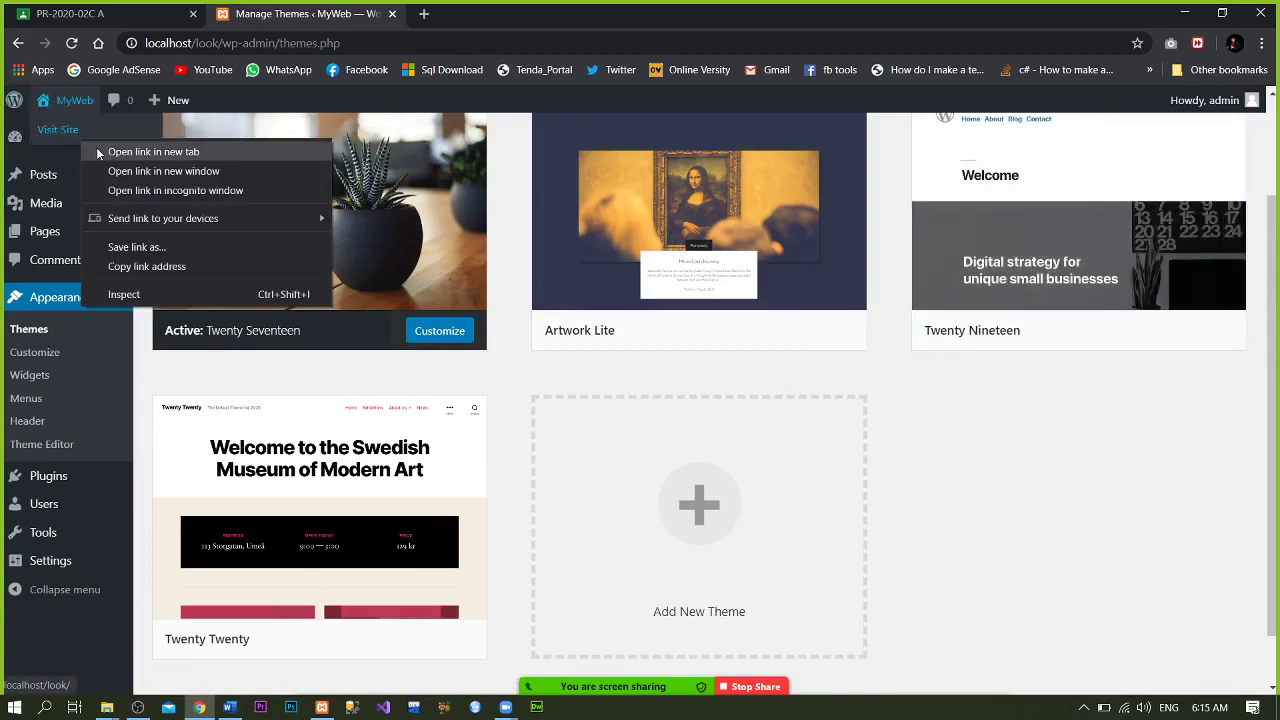
click(96, 147)
click(523, 6)
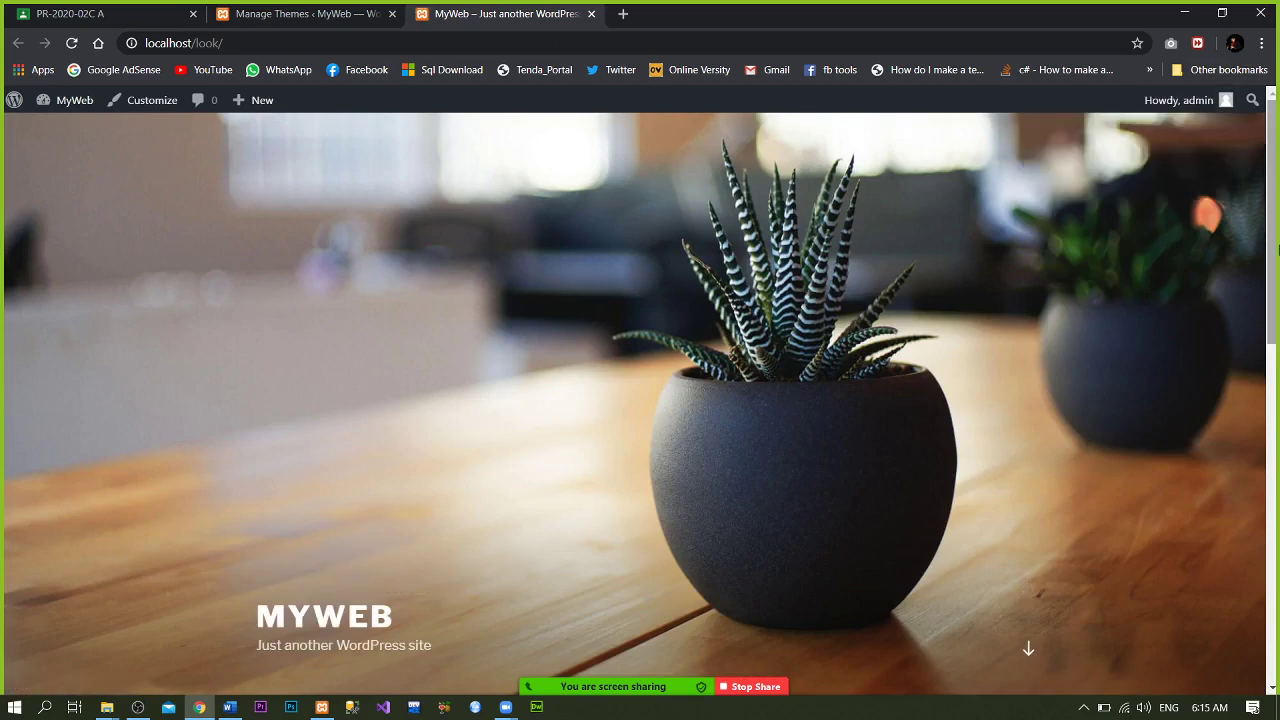
drag(1276, 248, 1236, 245)
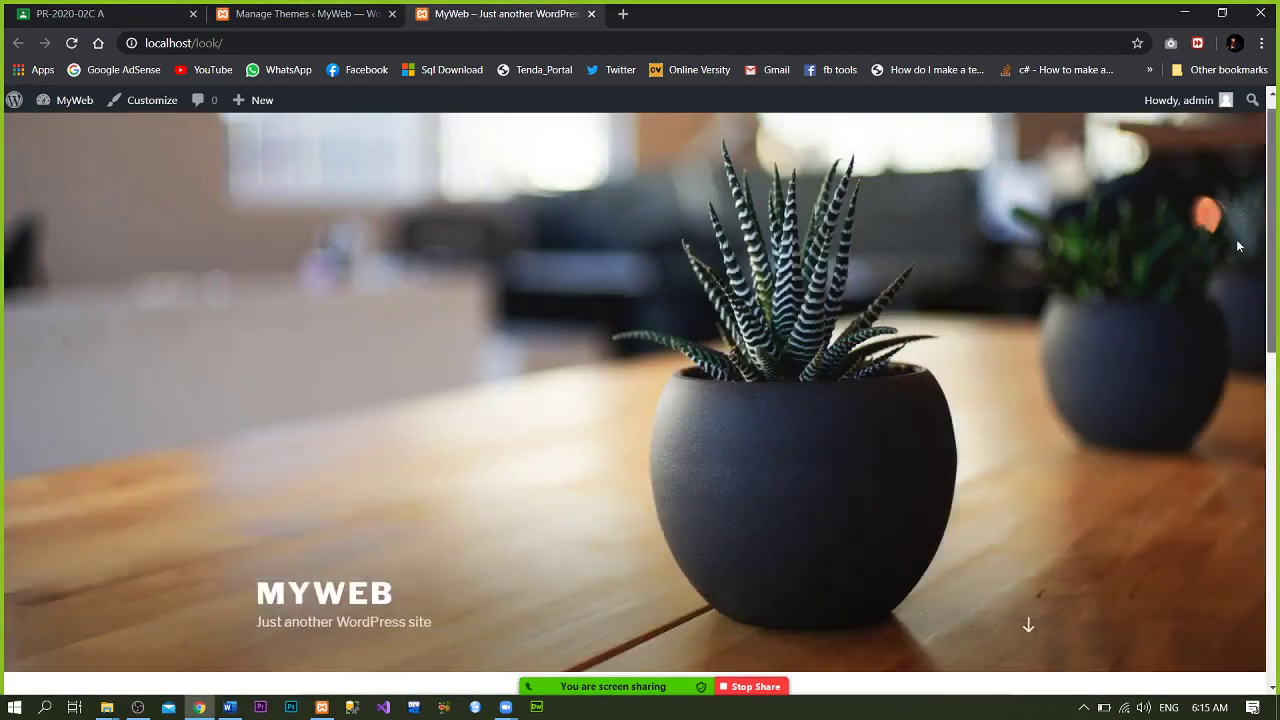
- Reactivate Artwork Lite and reload the site tab to confirm the front page
click(327, 6)
click(528, 8)
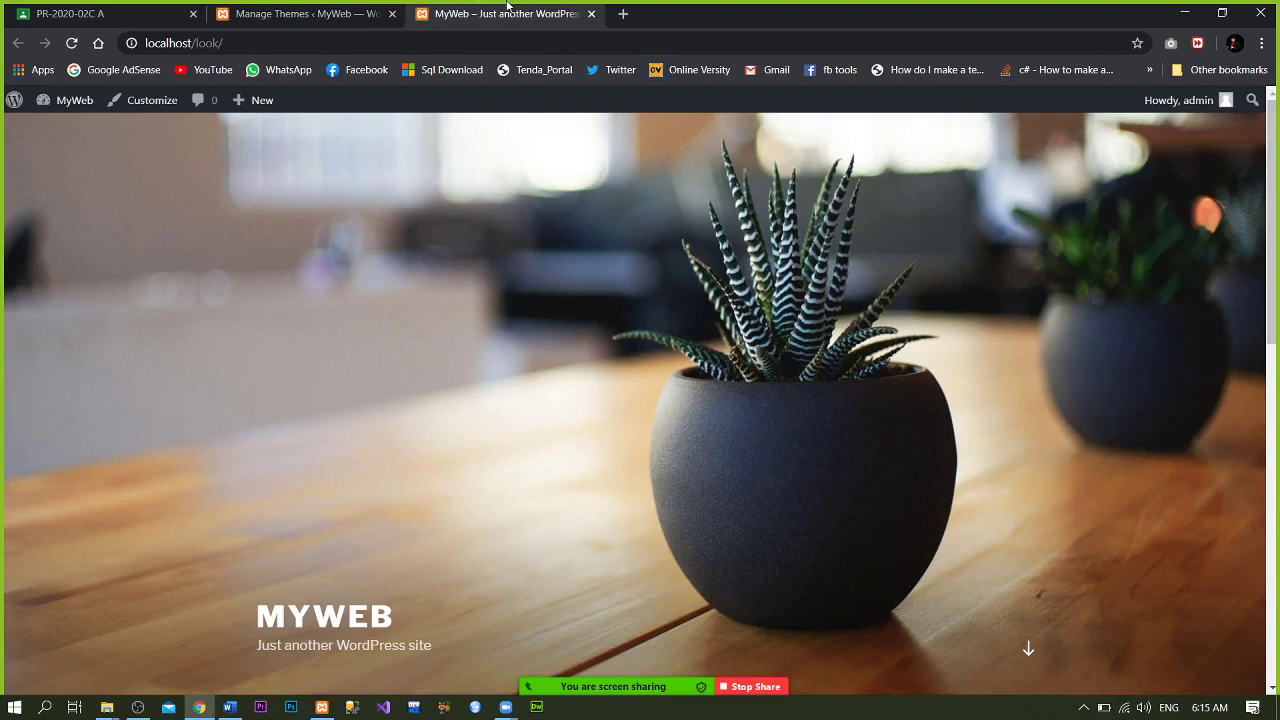
click(337, 8)
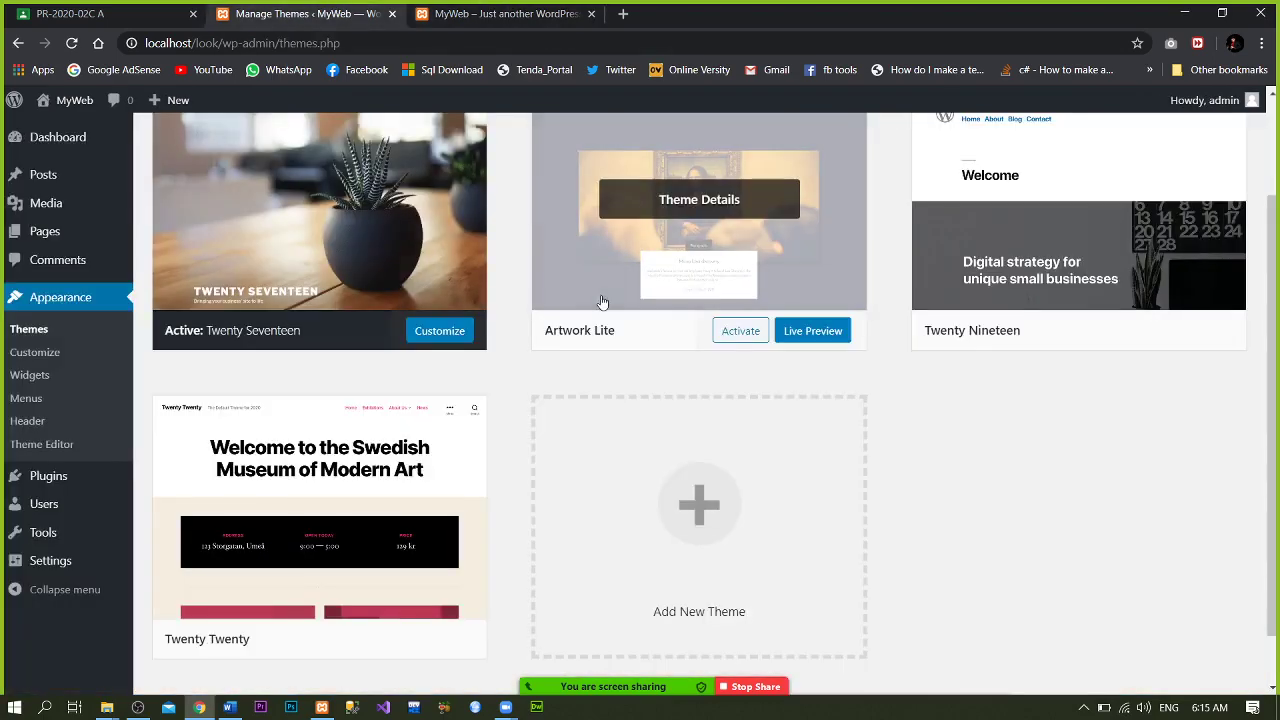
click(748, 340)
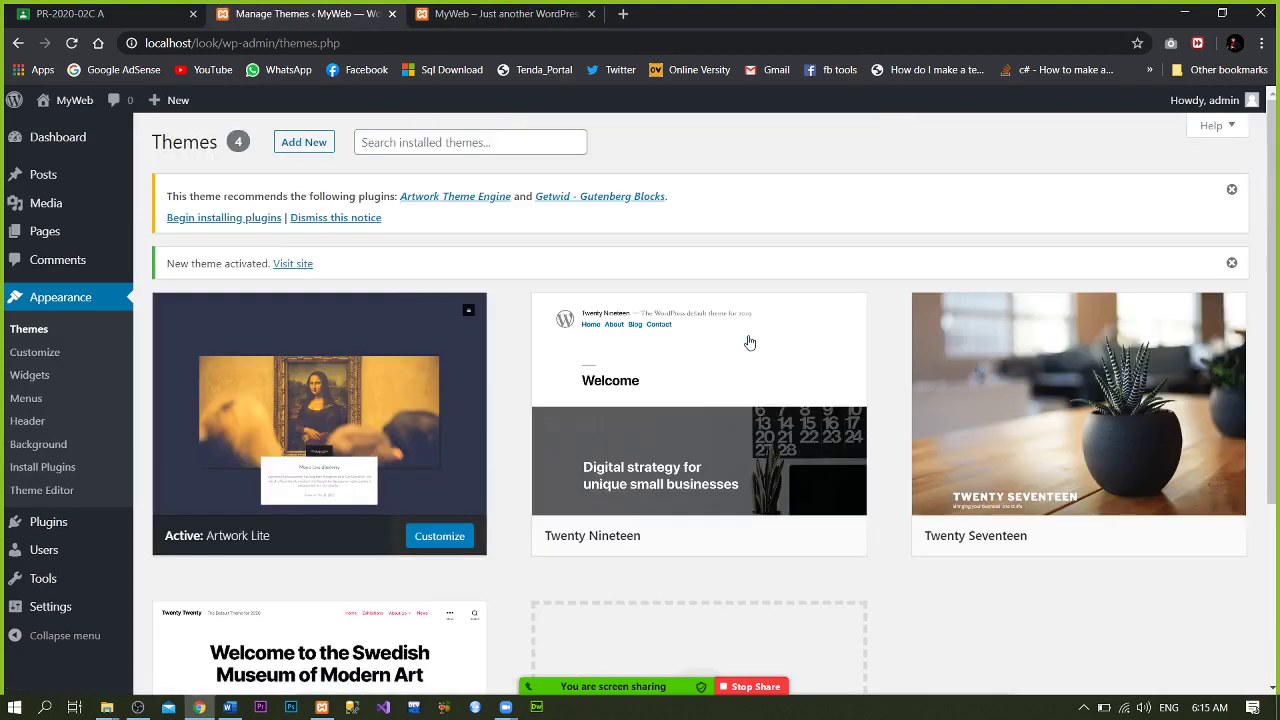
click(492, 10)
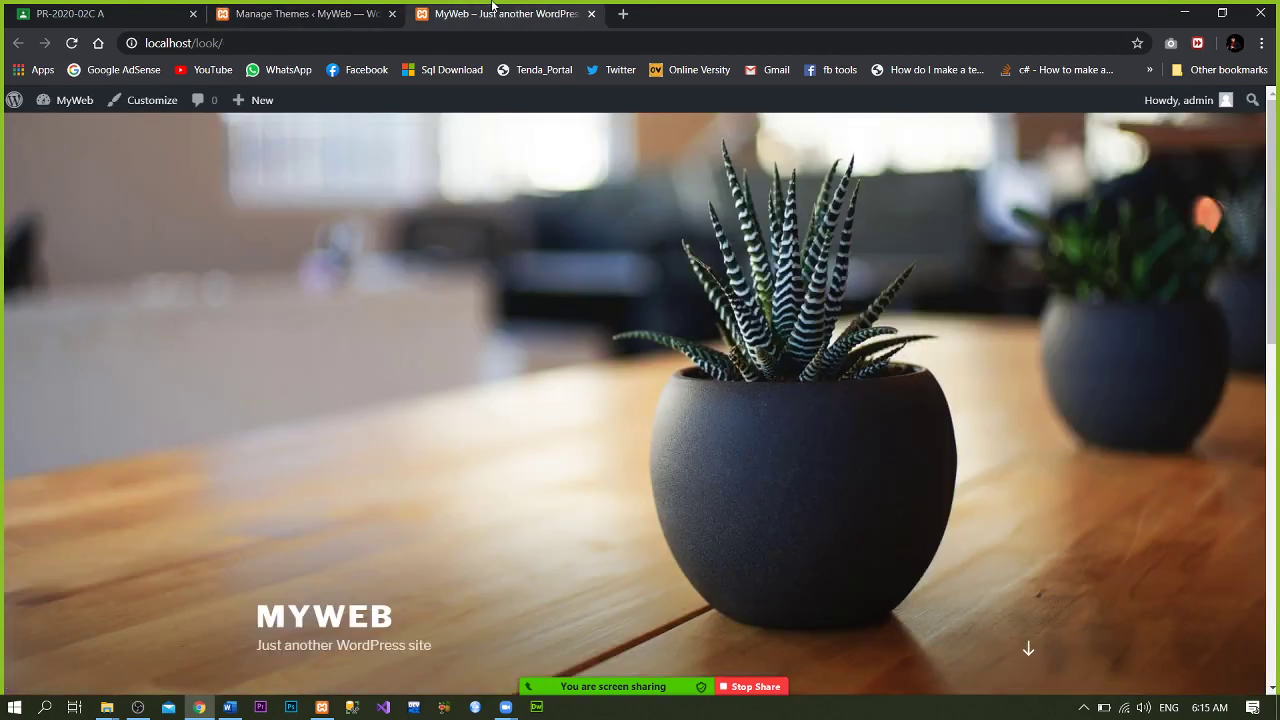
key(F5)
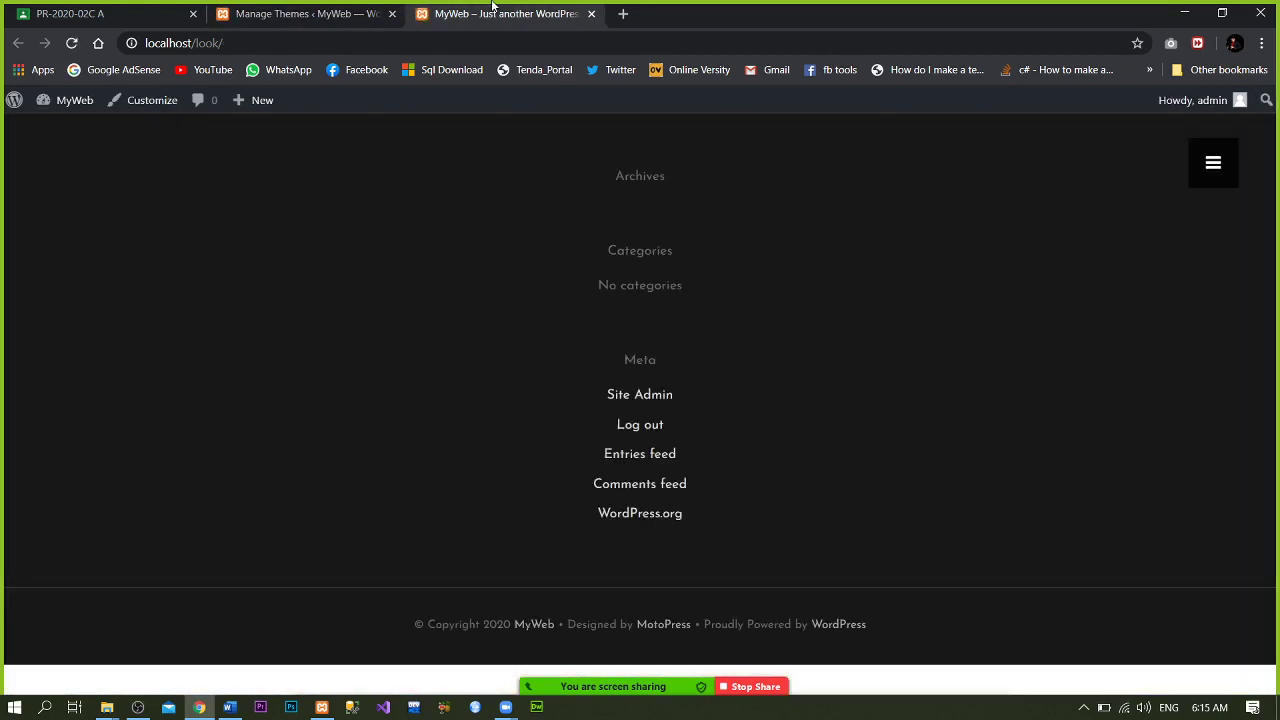
click(329, 10)
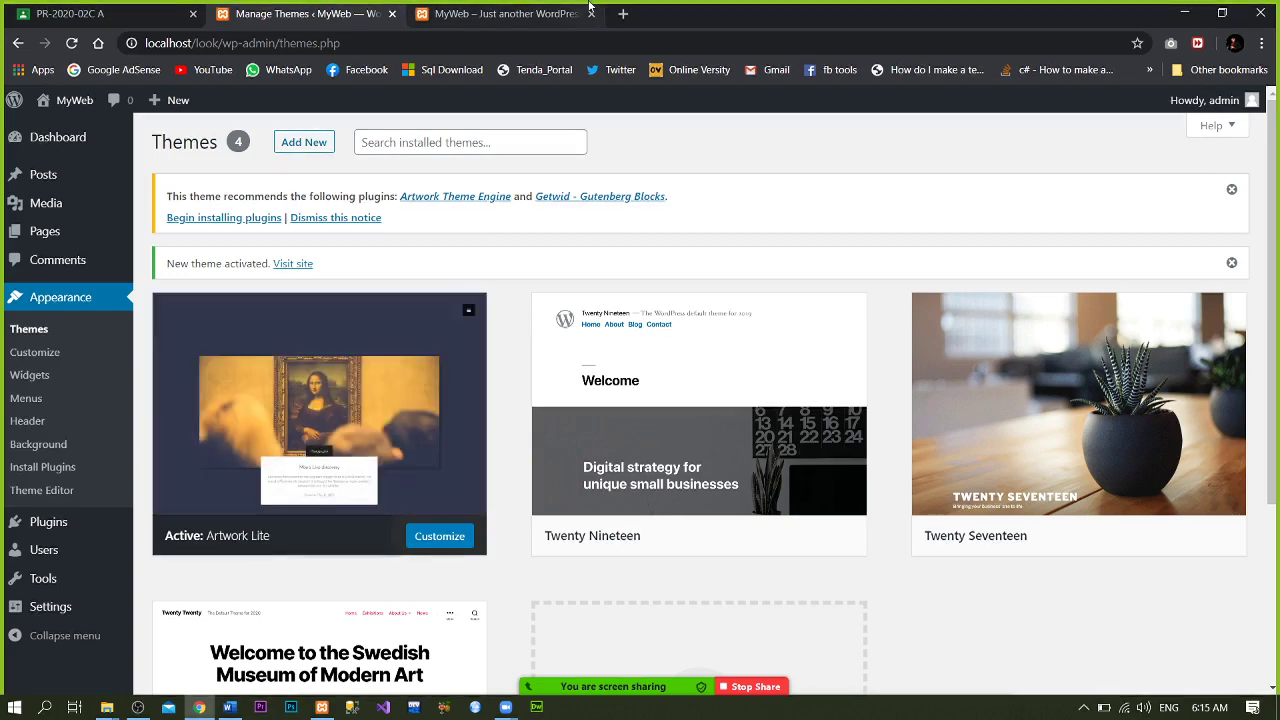
click(510, 13)
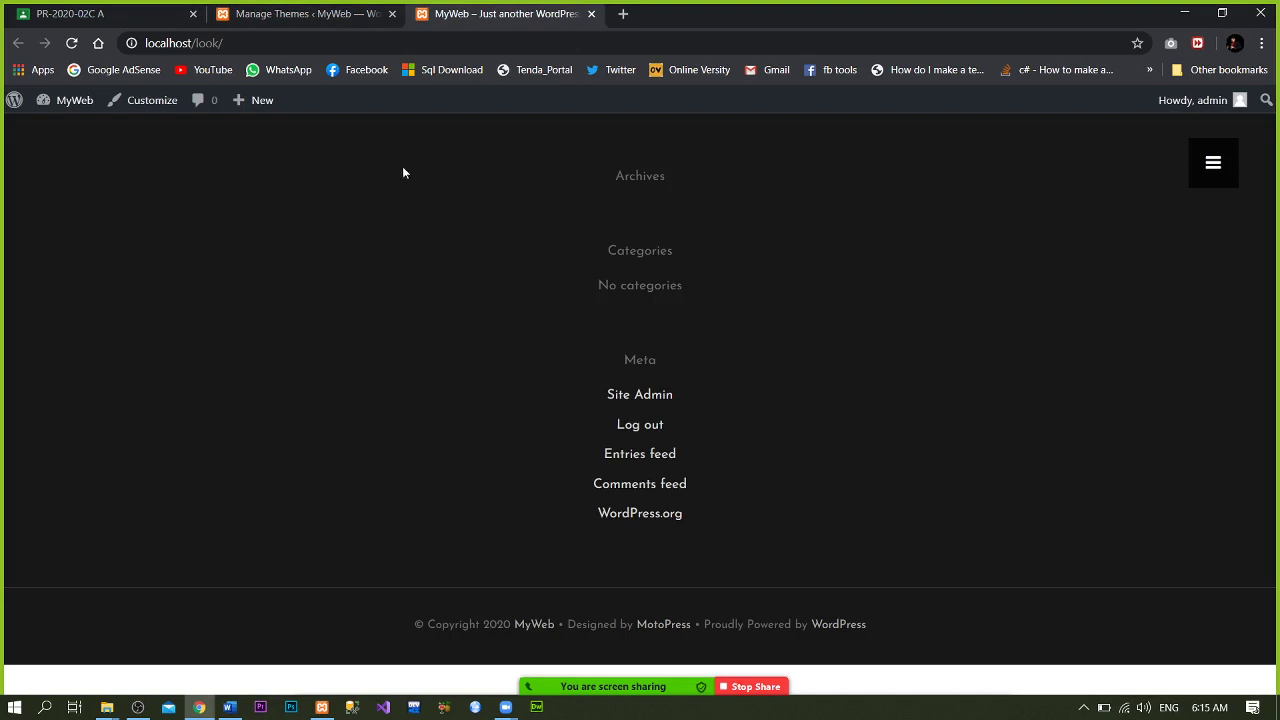
click(368, 11)
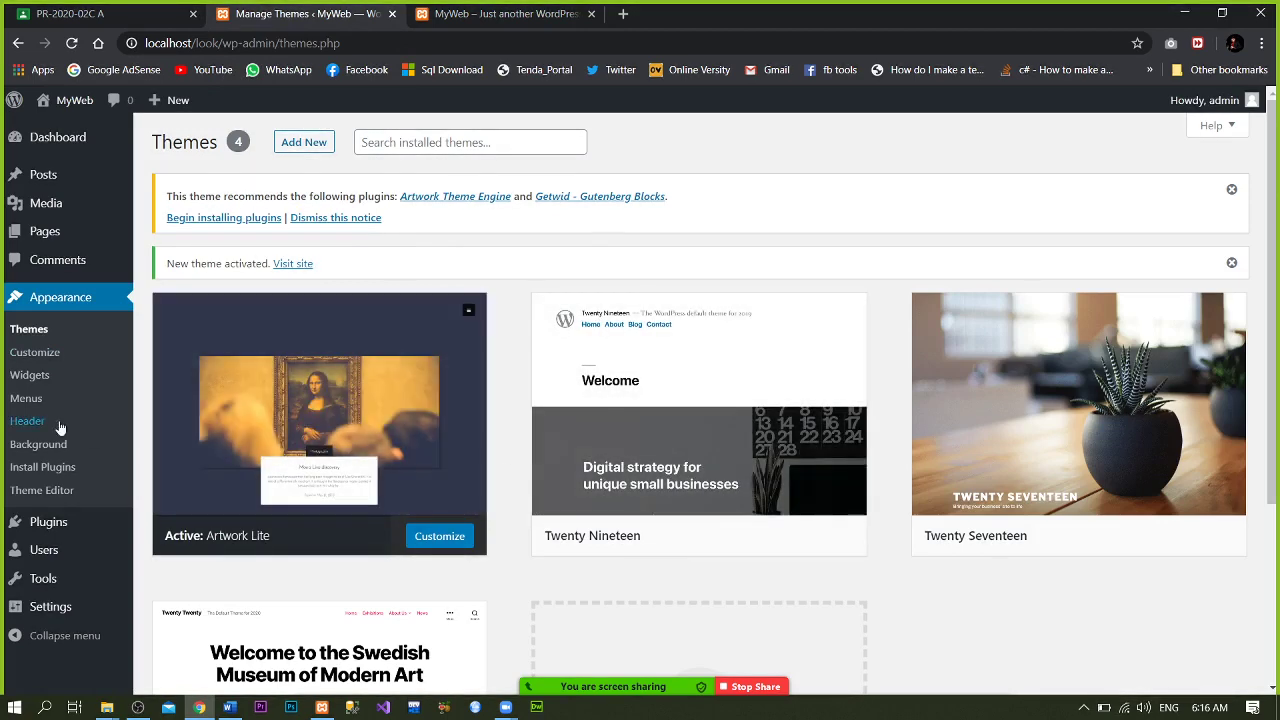
- Open the Artwork Lite customizer in its own browser tab
right_click(30, 354)
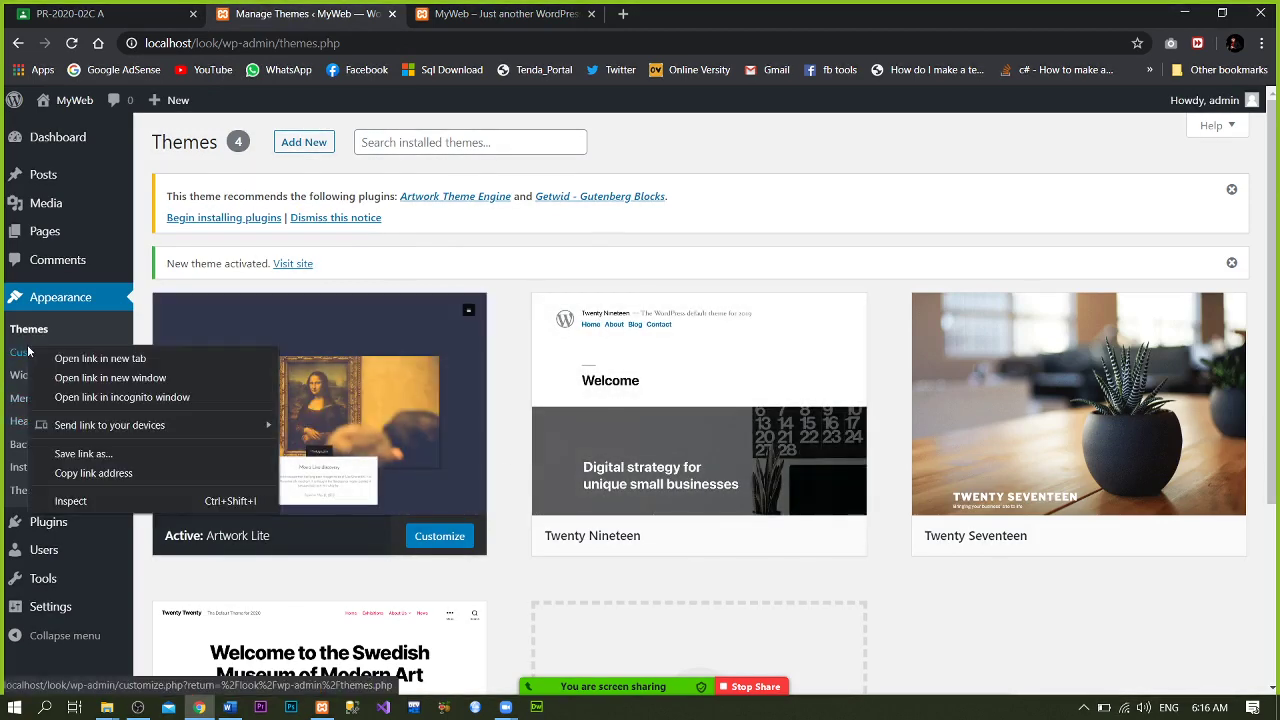
click(100, 358)
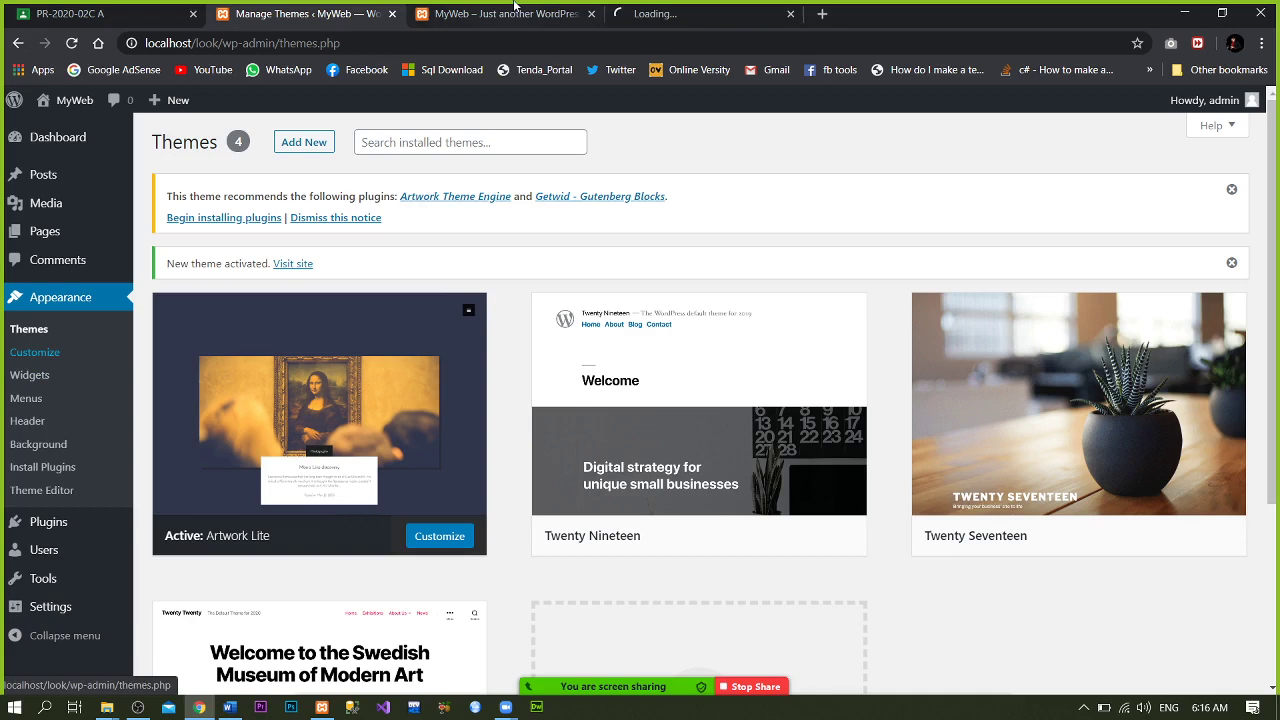
click(691, 8)
drag(691, 8, 524, 20)
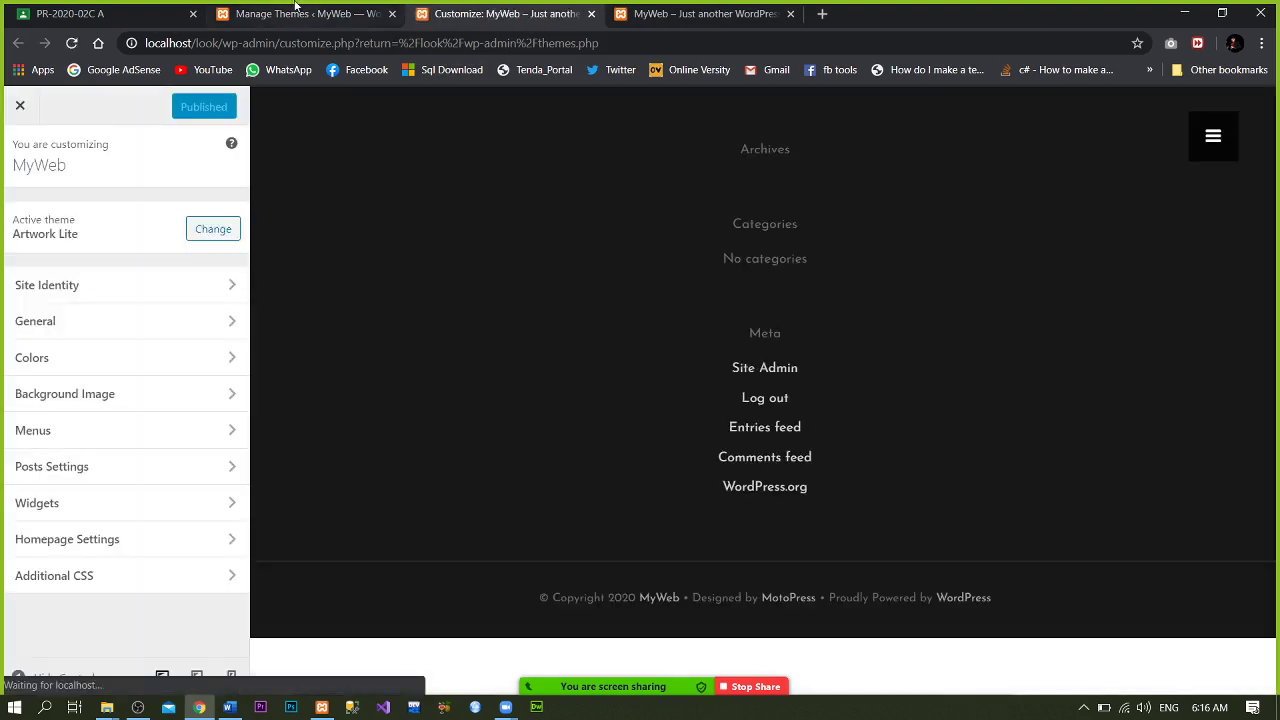
click(295, 12)
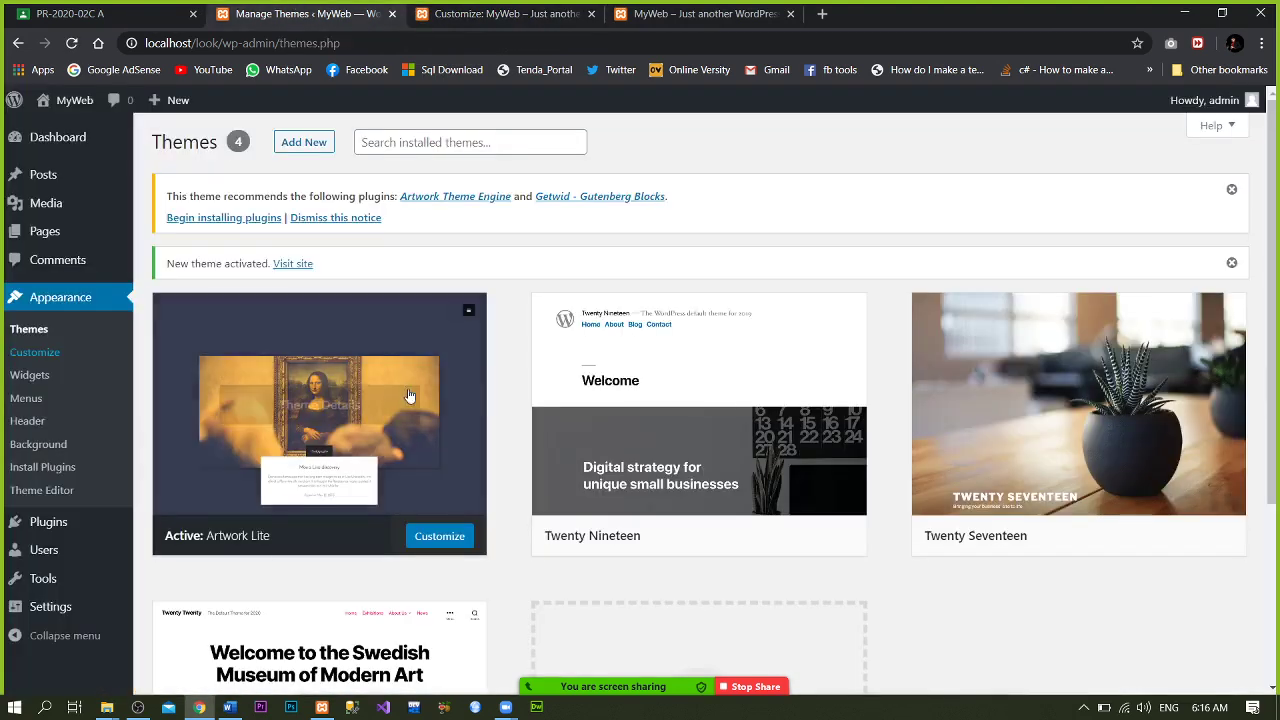
click(428, 540)
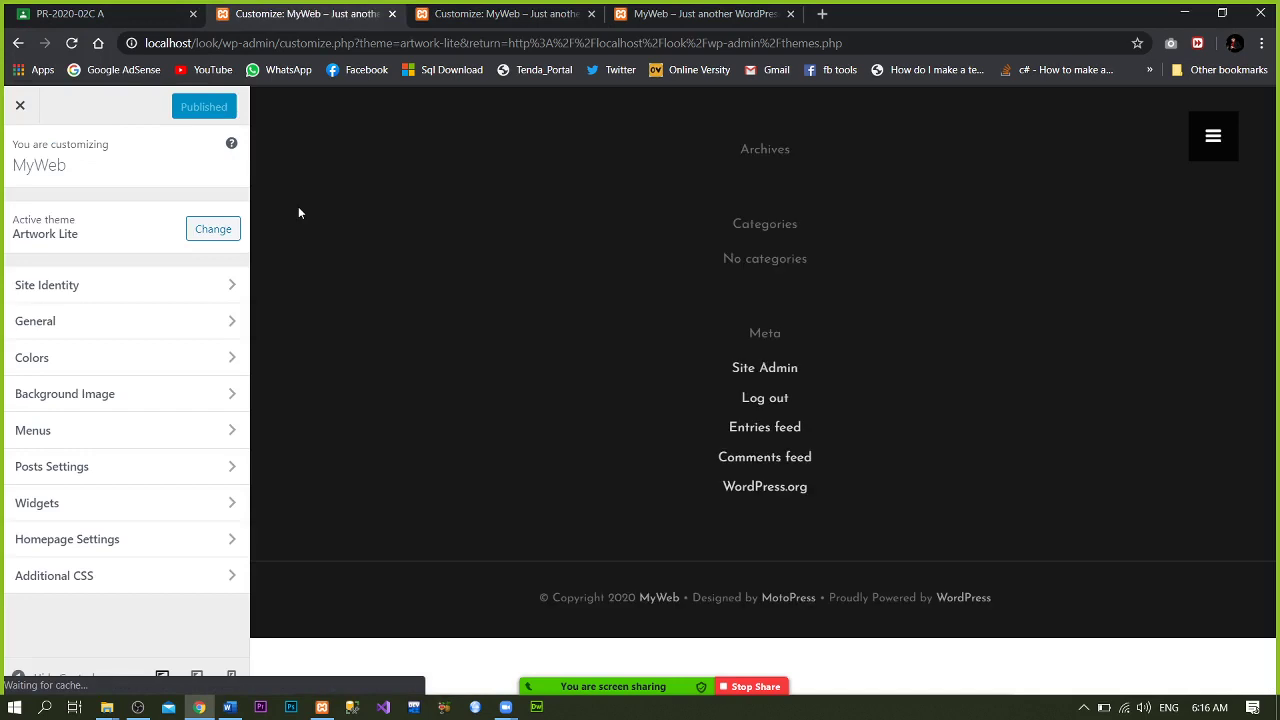
click(17, 47)
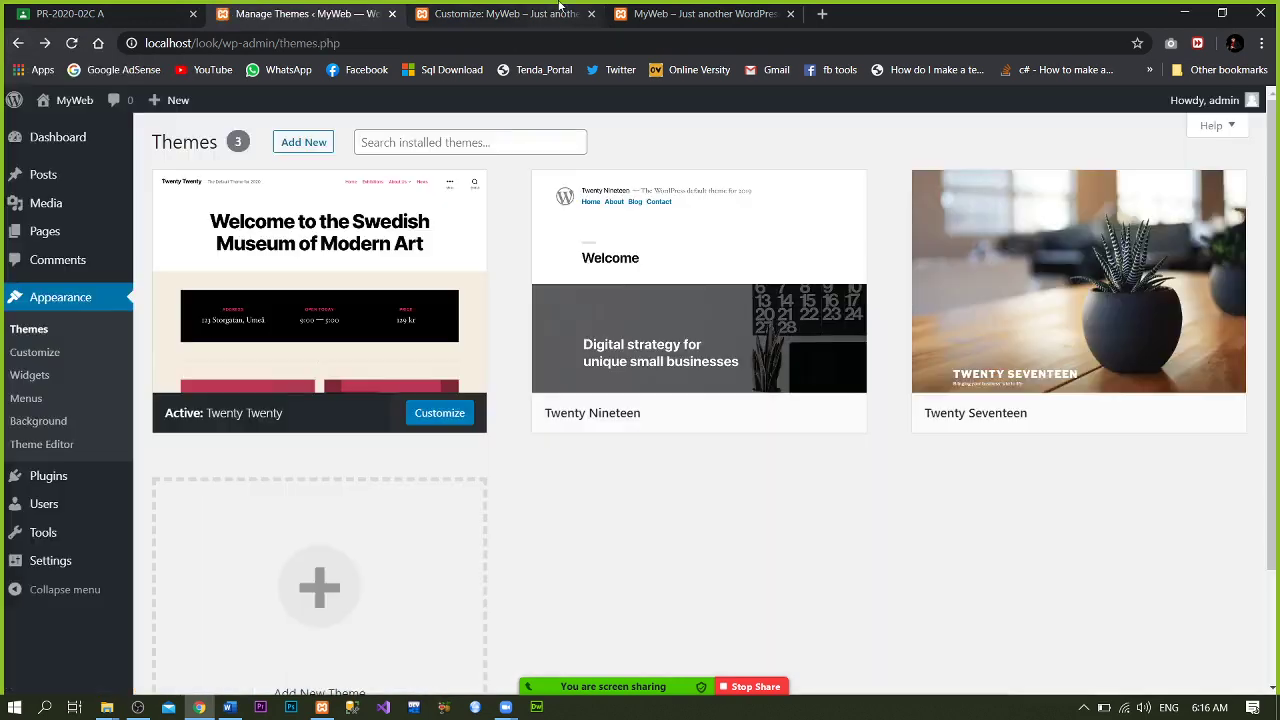
click(560, 13)
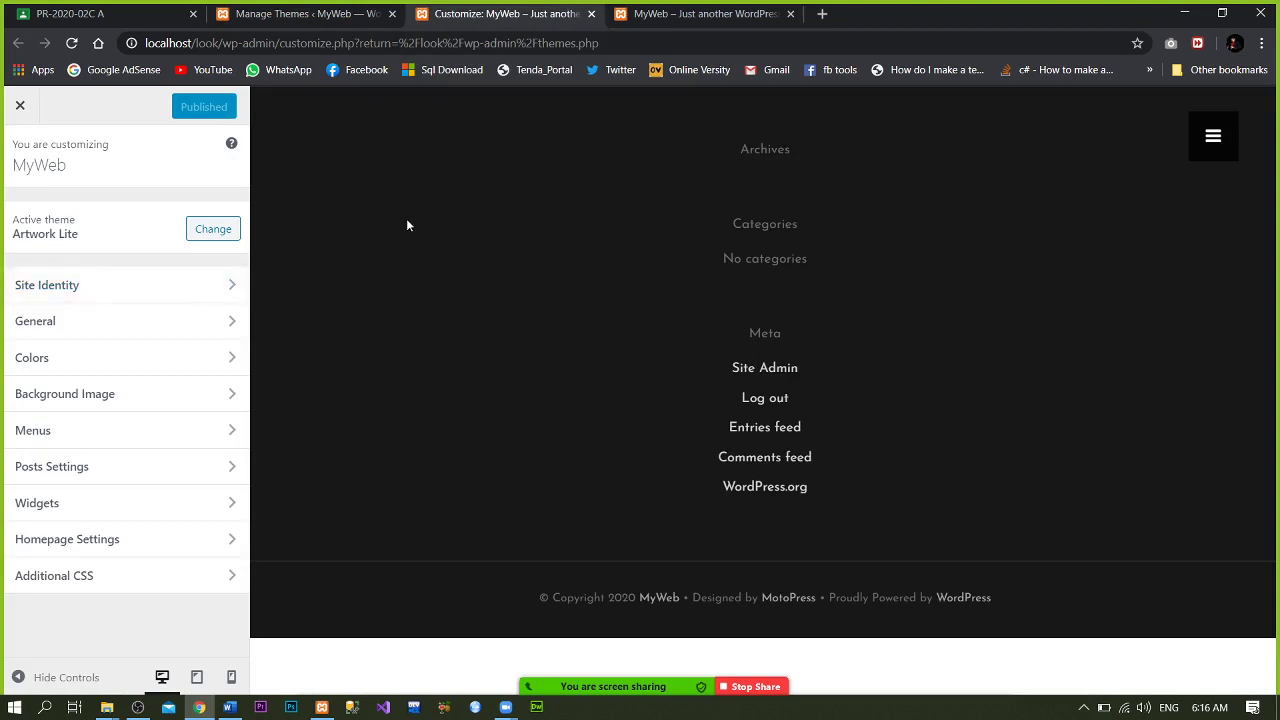
- Expand Homepage Settings in the customizer, then close the customizer tab
click(1213, 136)
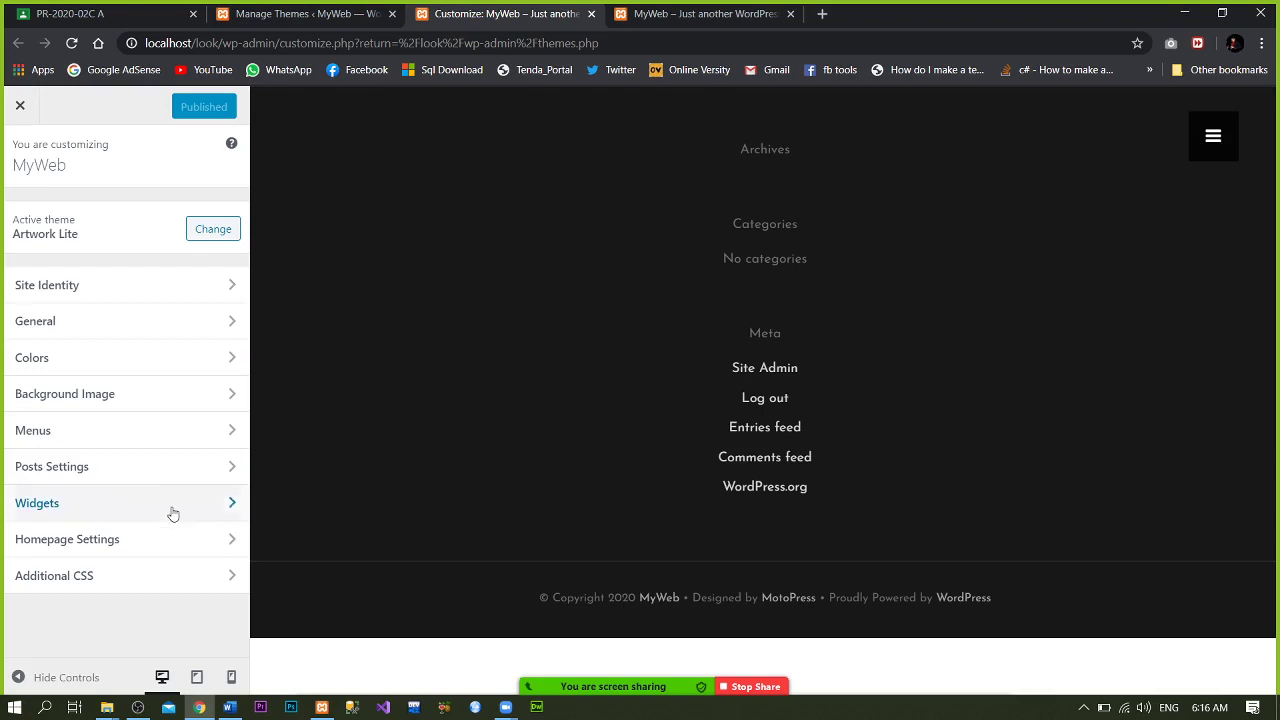
click(172, 548)
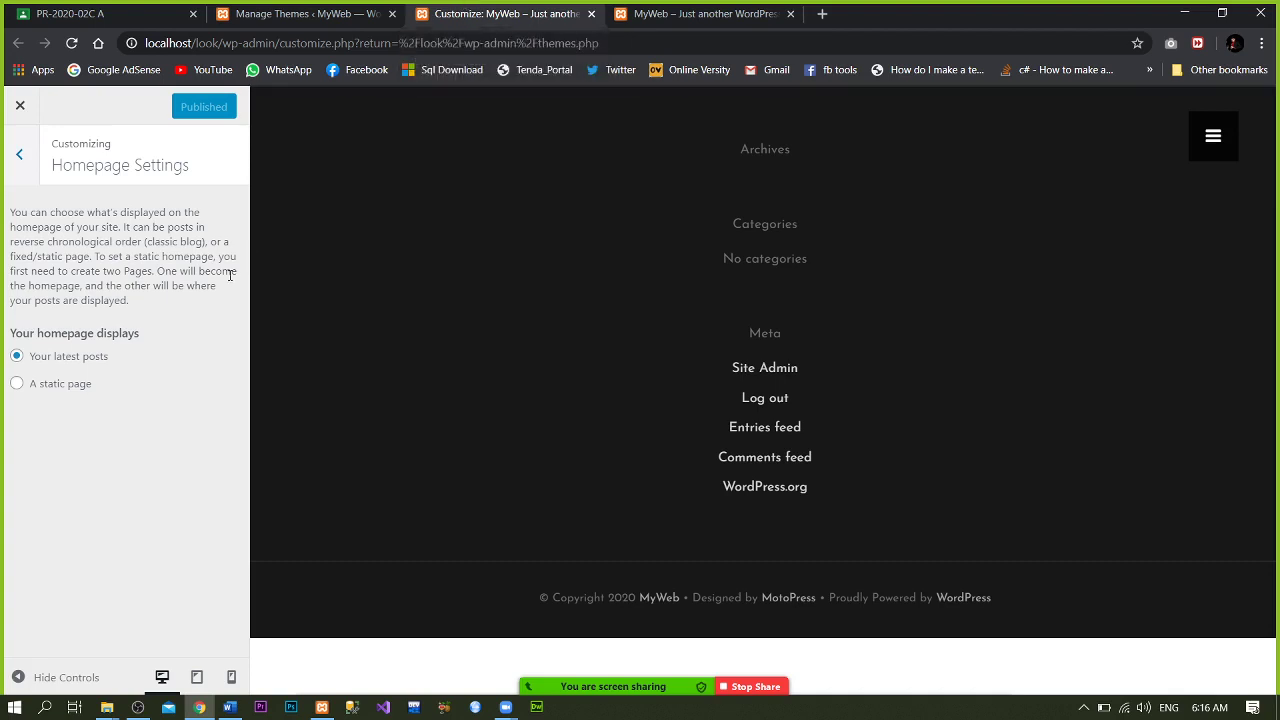
click(591, 14)
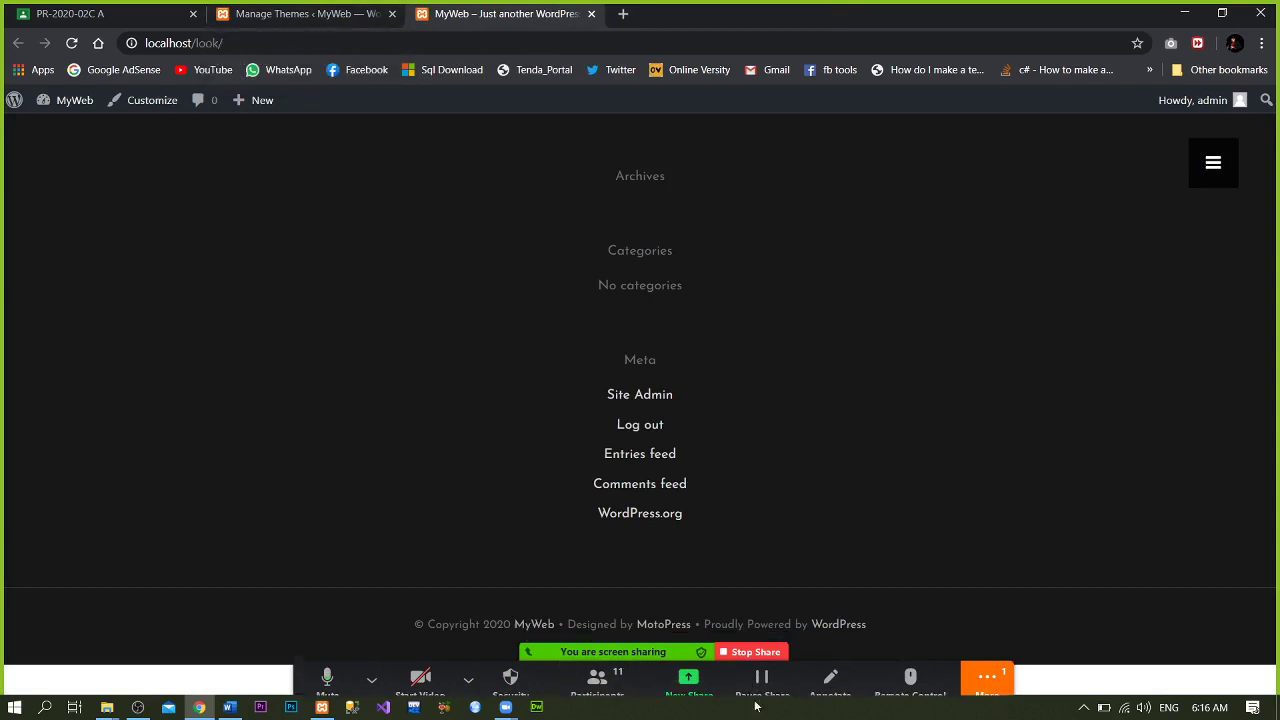
- Close the Zoom Group Chat window and return to Chrome's Manage Themes tab
mouse_move(776, 705)
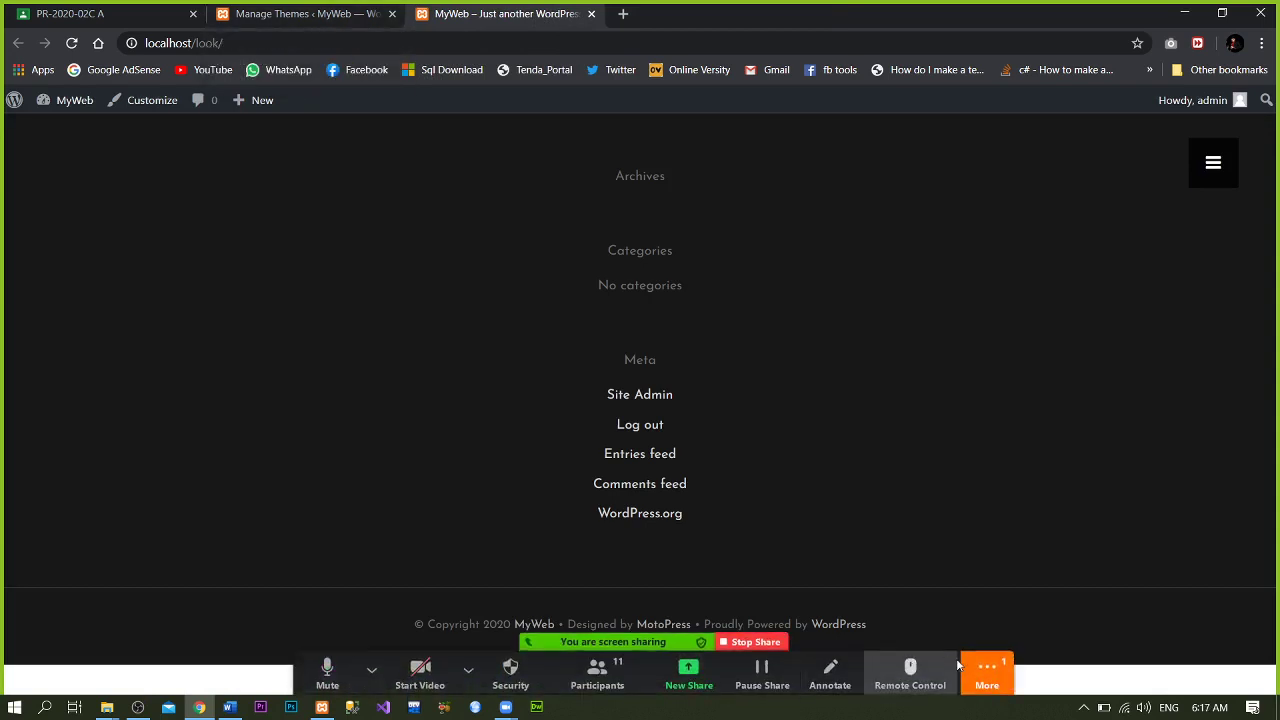
click(987, 672)
click(1032, 460)
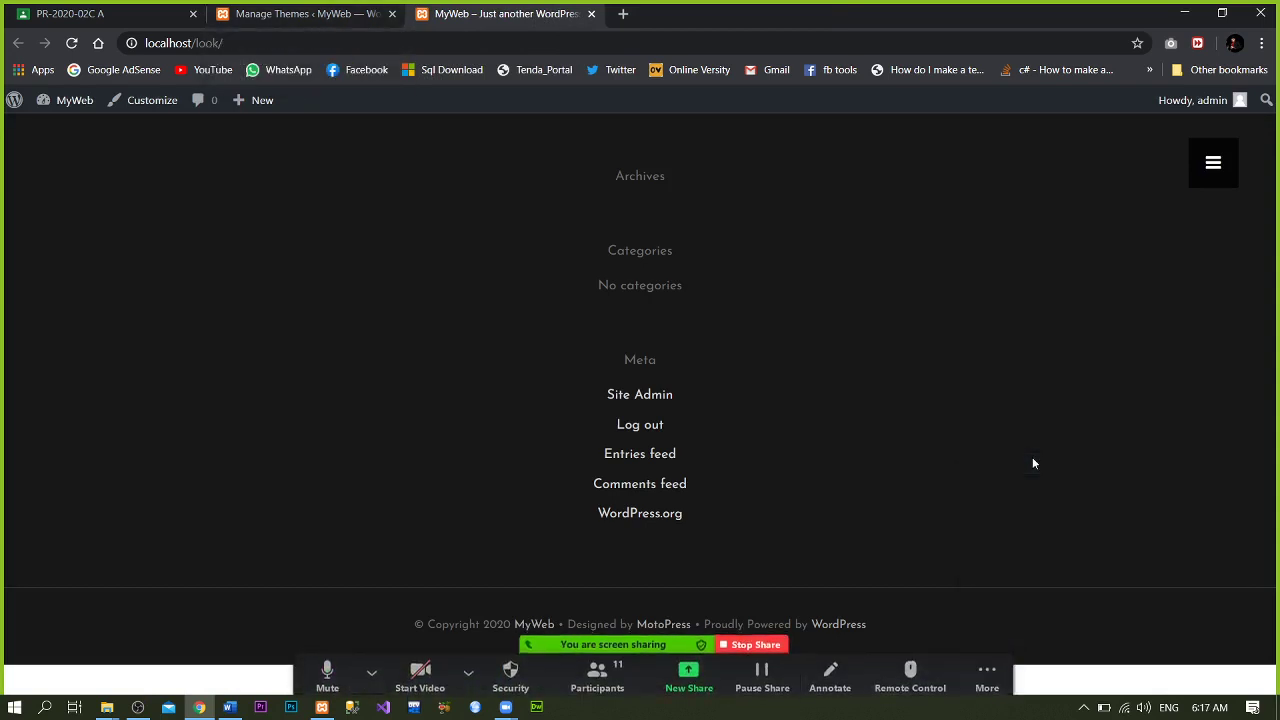
click(1178, 10)
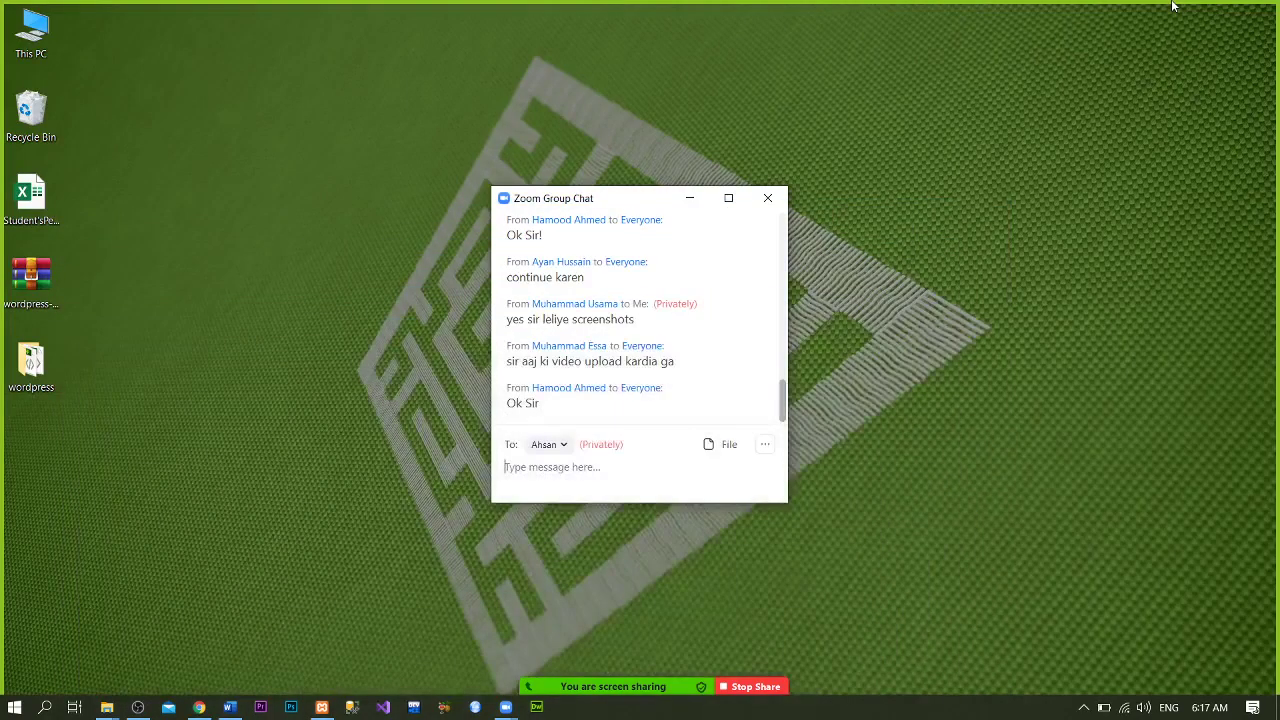
click(775, 197)
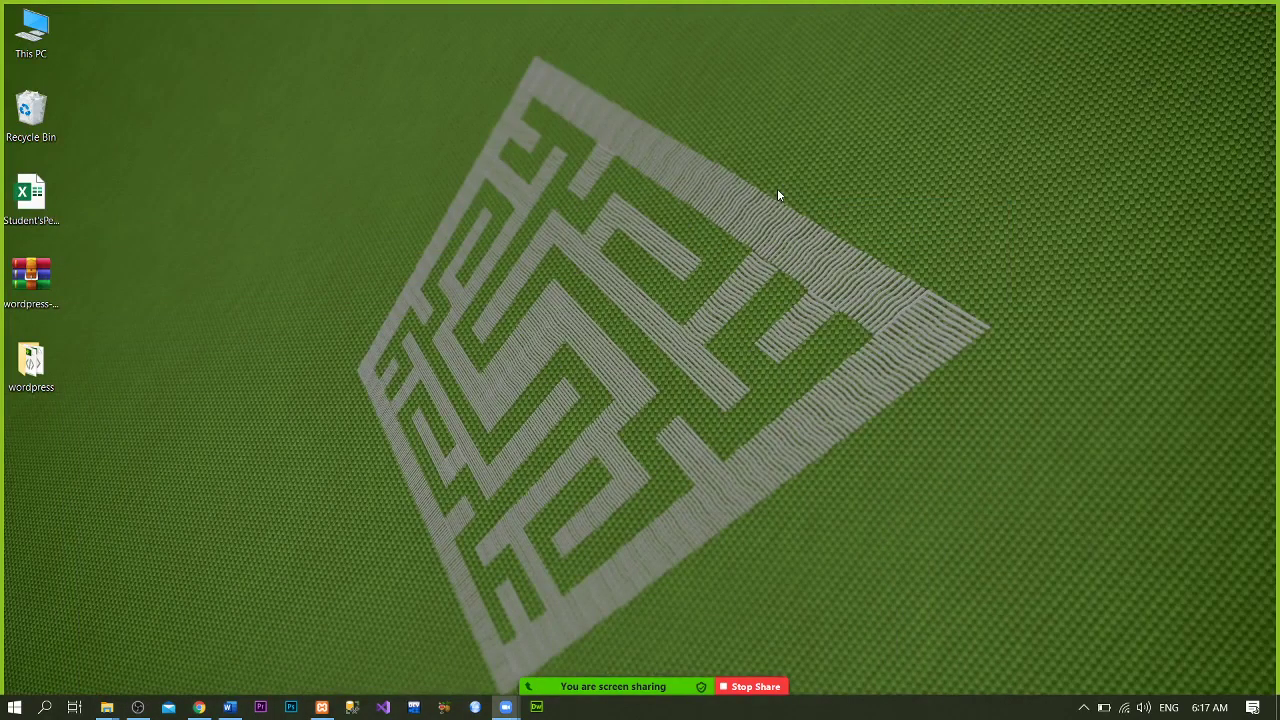
click(203, 710)
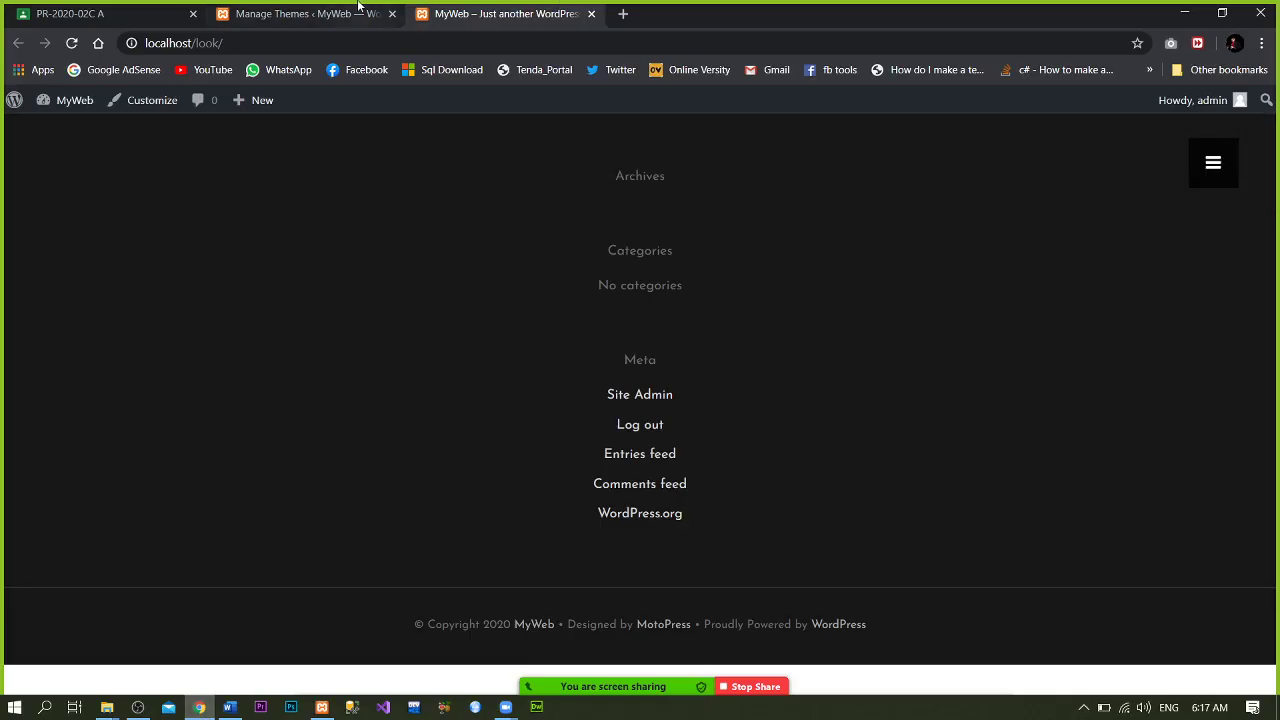
click(358, 8)
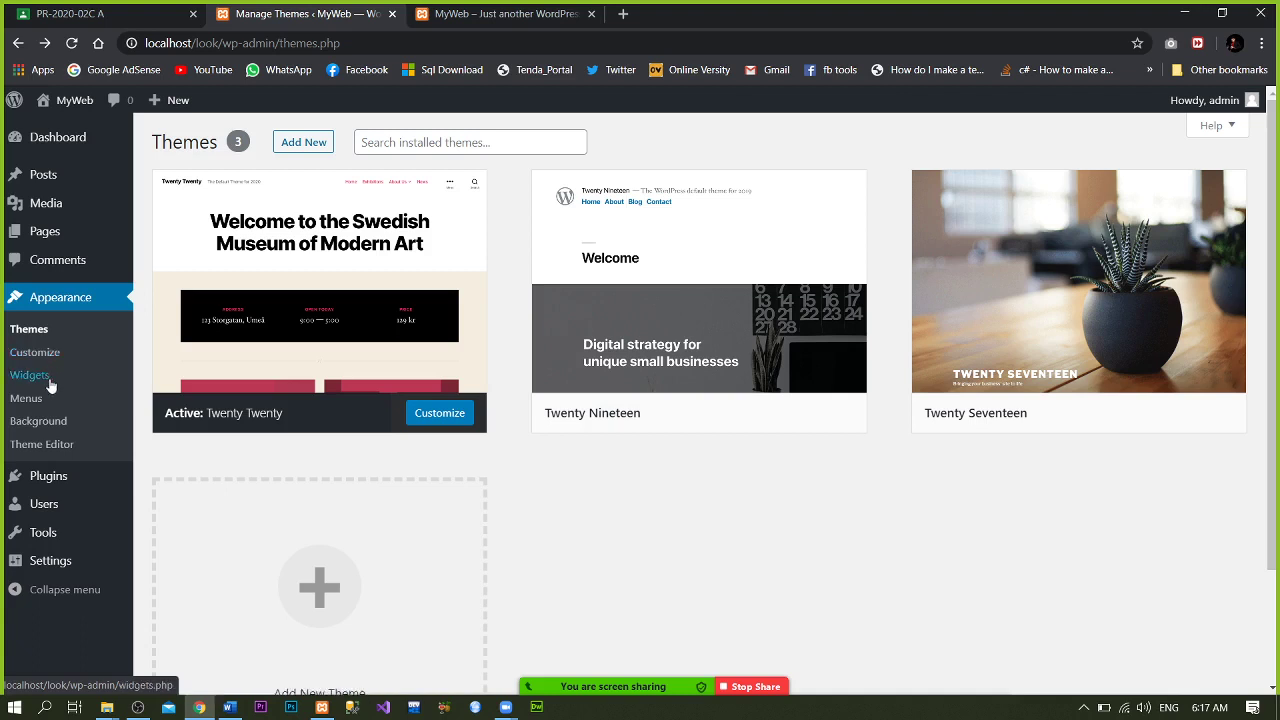
- On Widgets, inspect Calendar and Archives placement options, then collapse Available Widgets
click(49, 385)
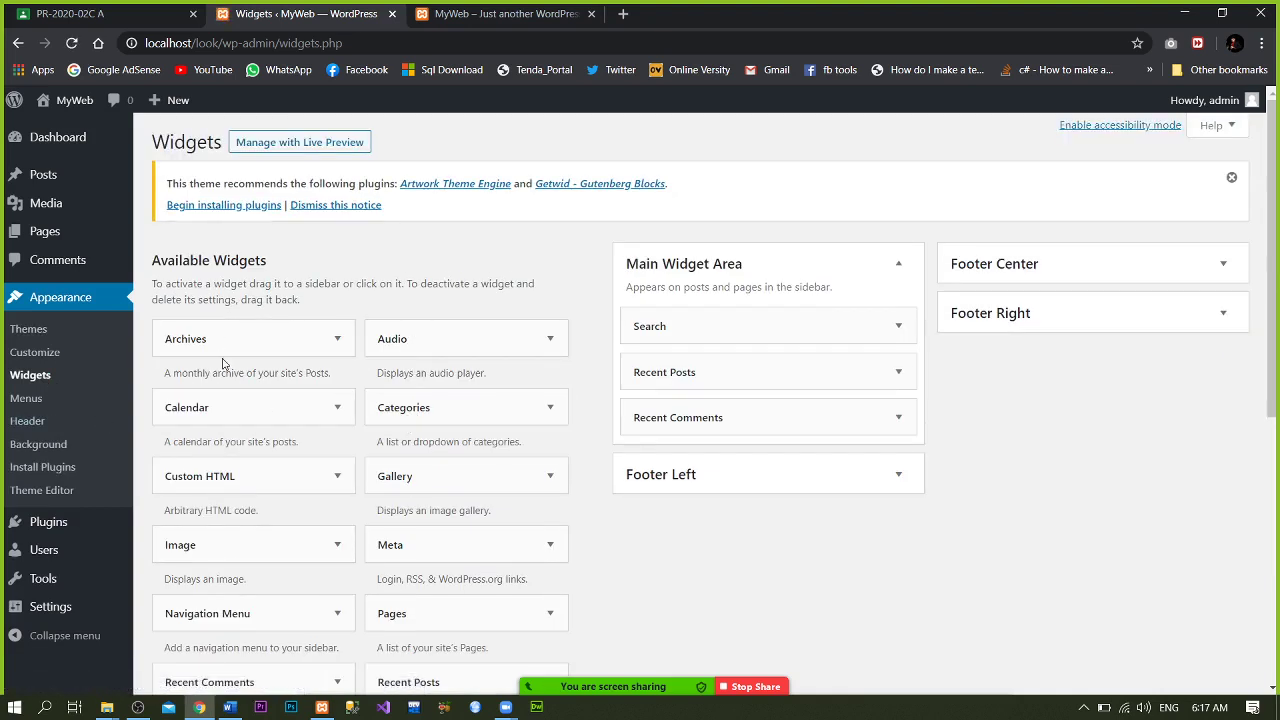
click(237, 420)
click(237, 420)
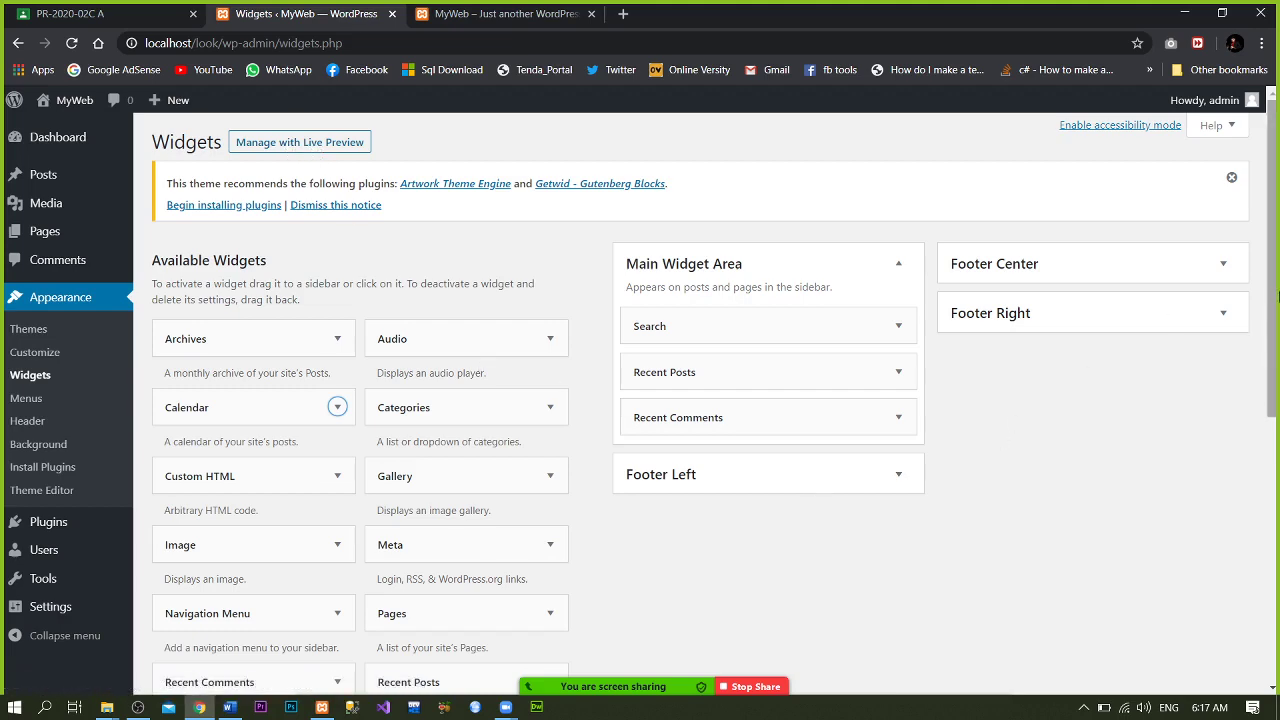
drag(1277, 296, 1256, 486)
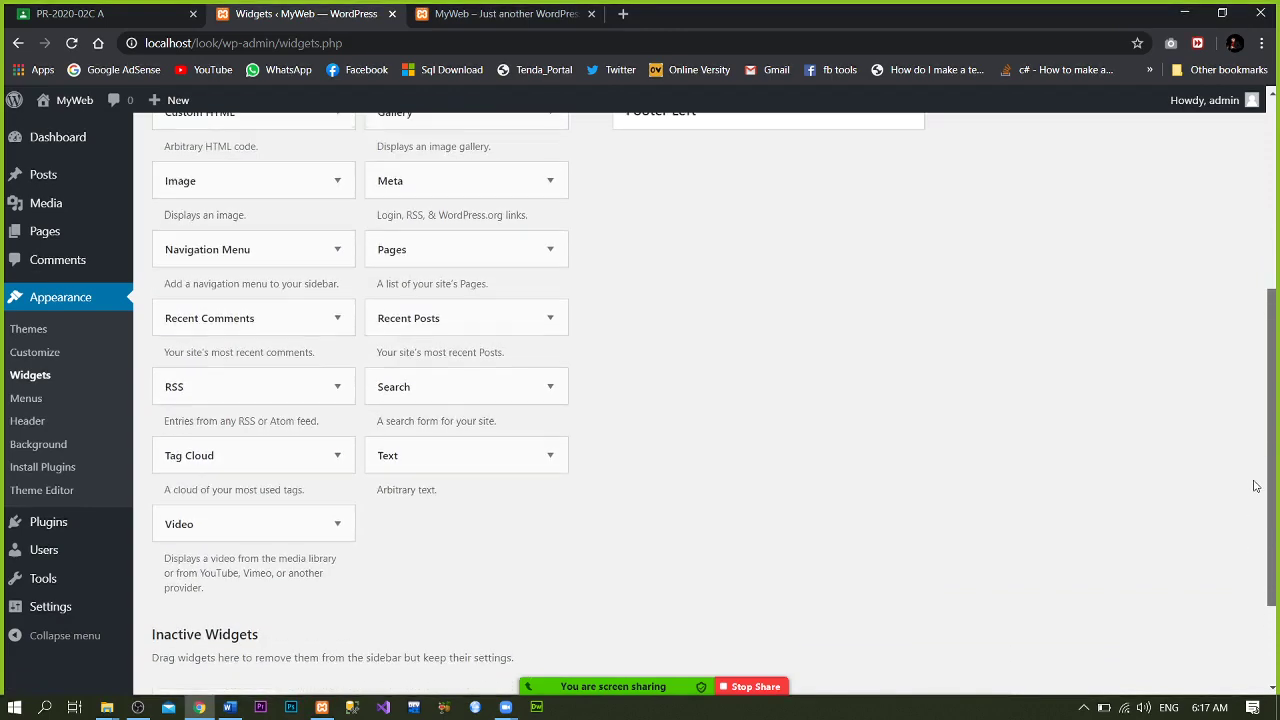
scroll(1256, 486, up, 4)
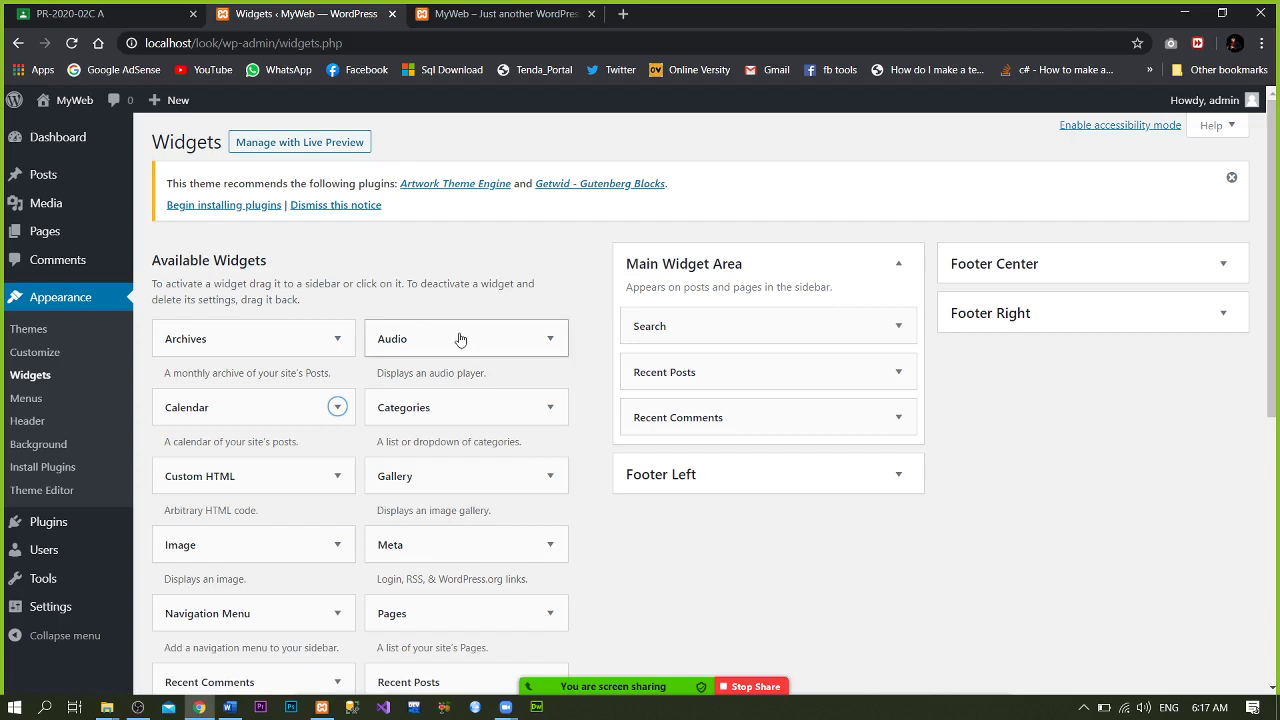
click(268, 359)
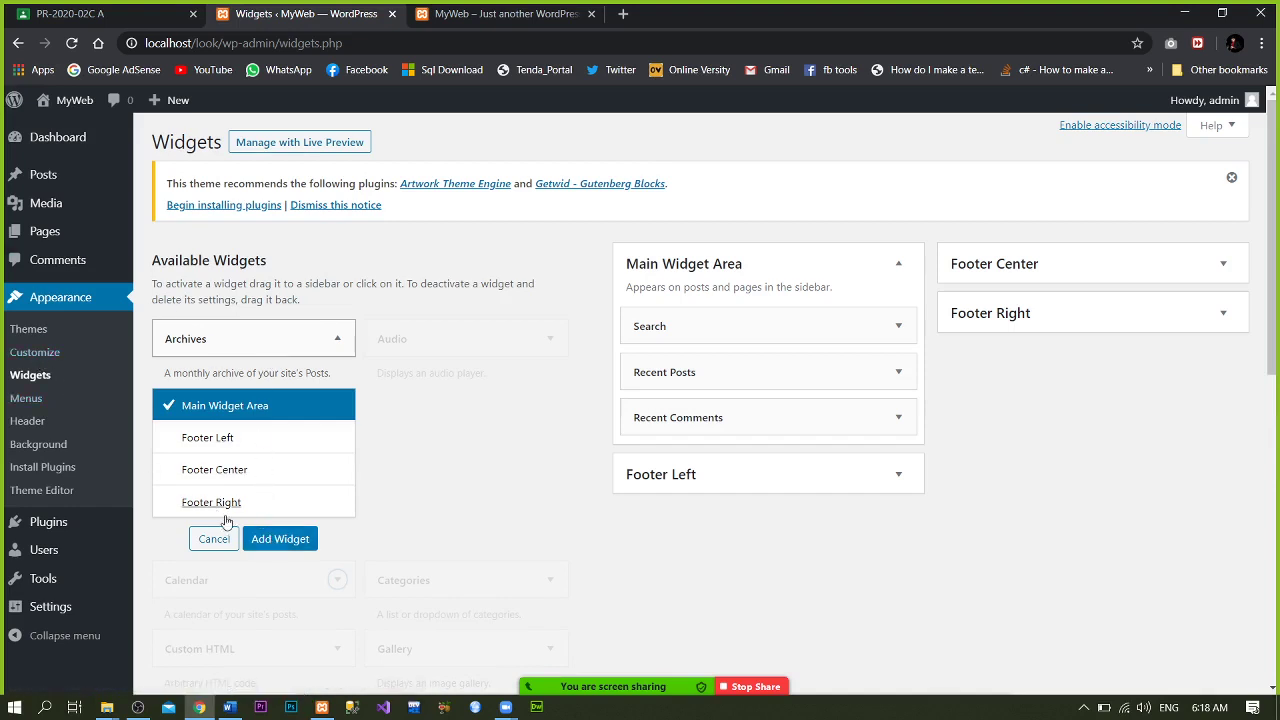
click(355, 277)
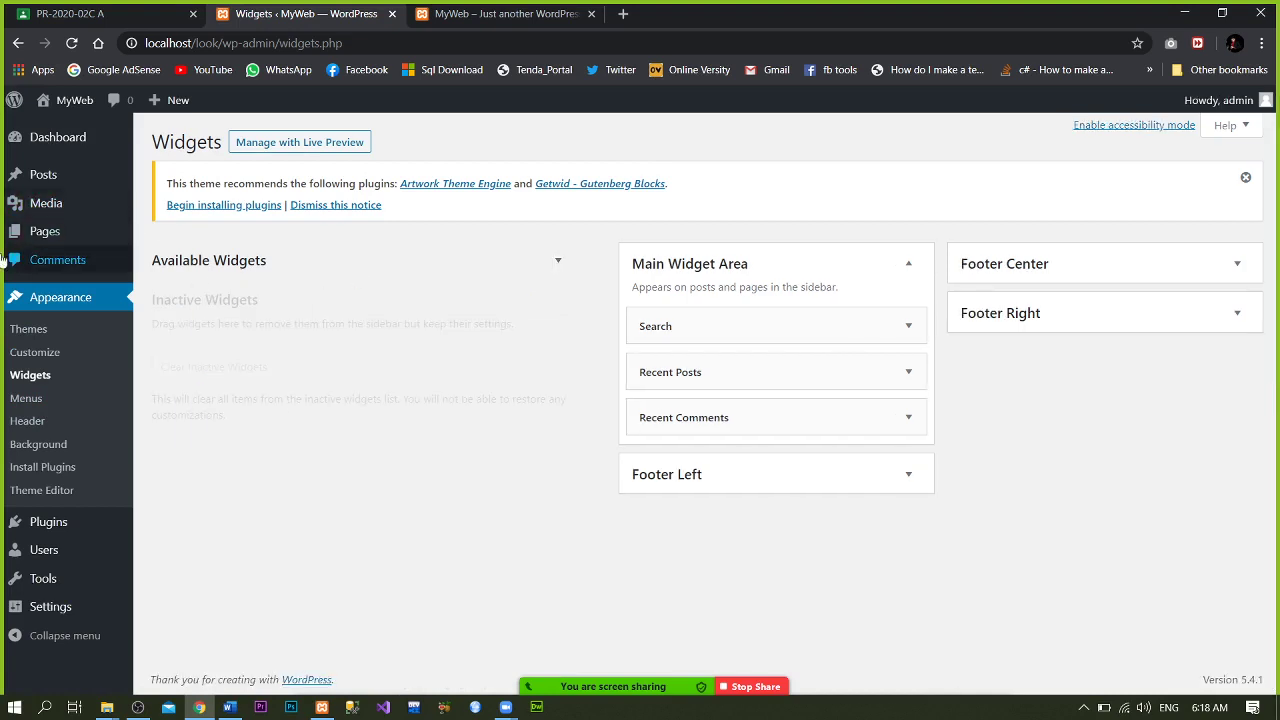
- Open Menus, peek at the Customizer's Header and Background panels, returning to Menus each time
click(18, 405)
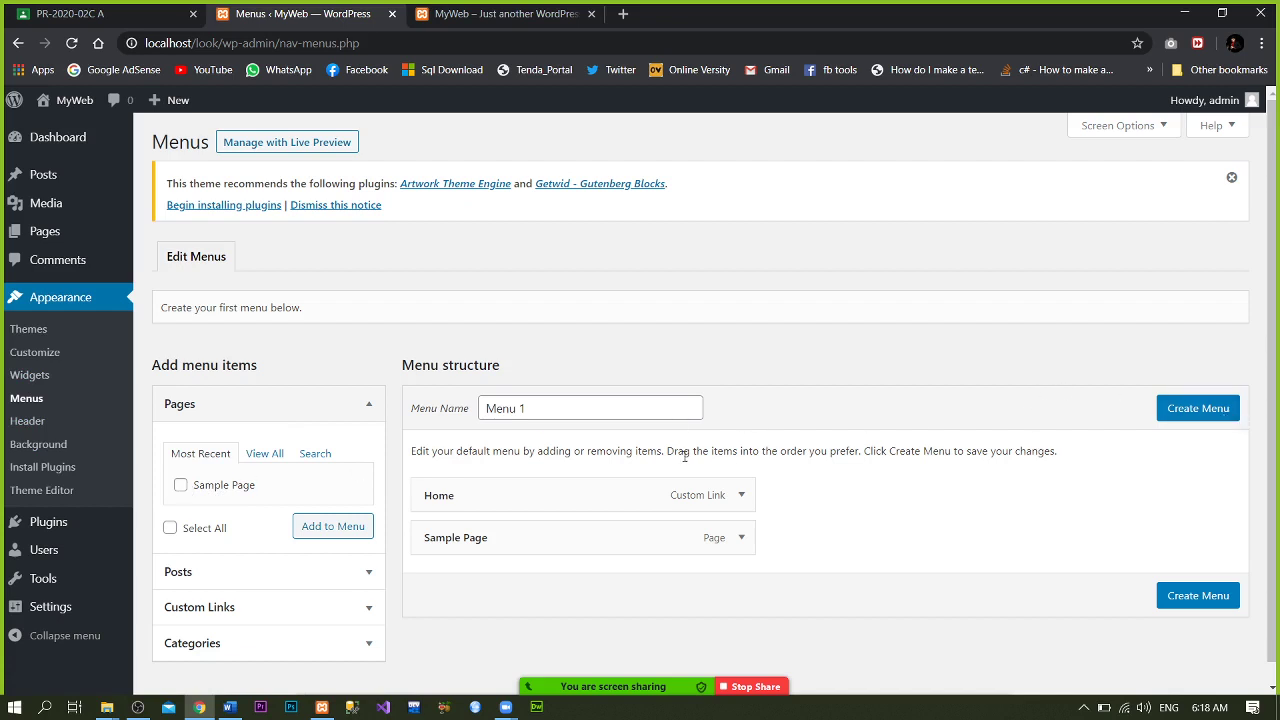
click(42, 423)
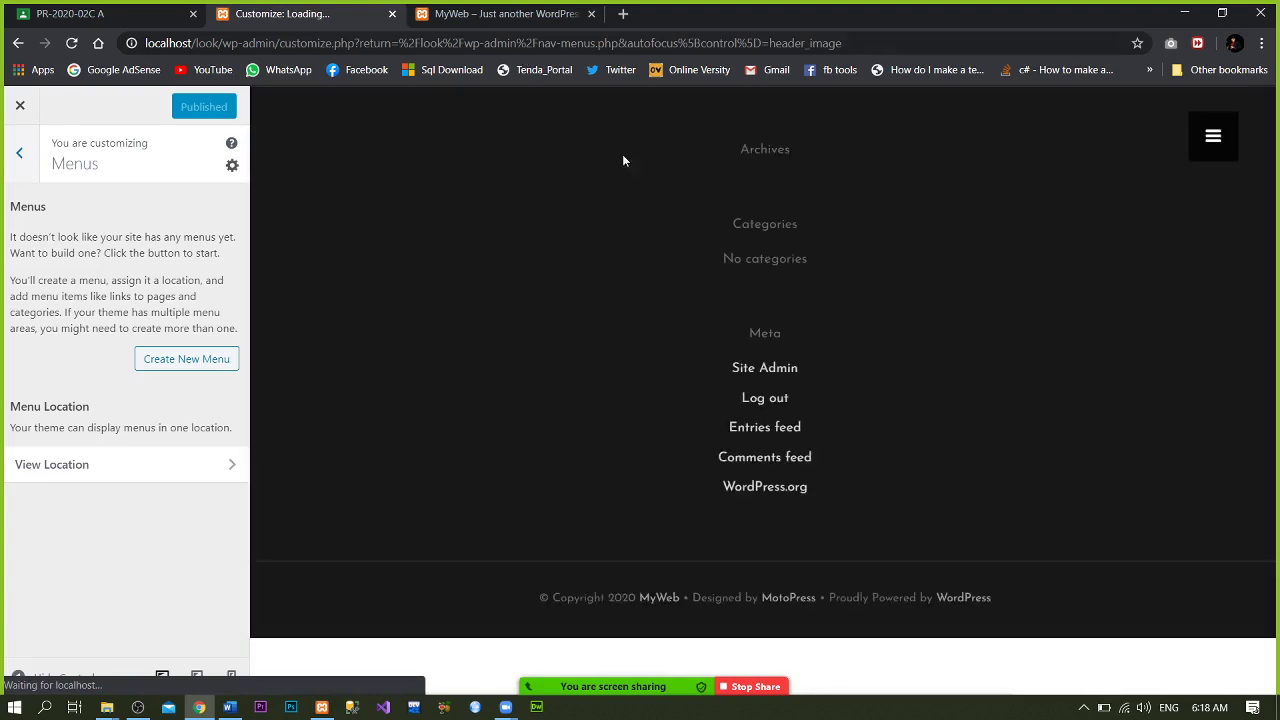
click(19, 43)
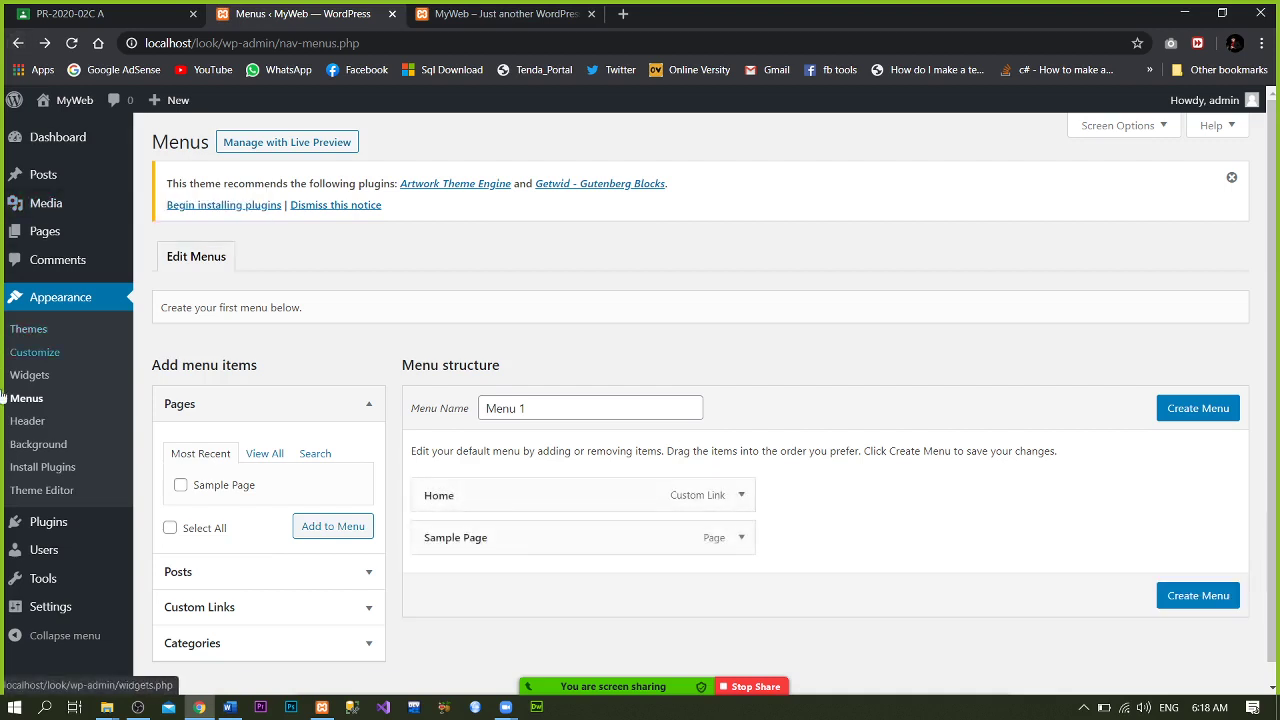
click(7, 446)
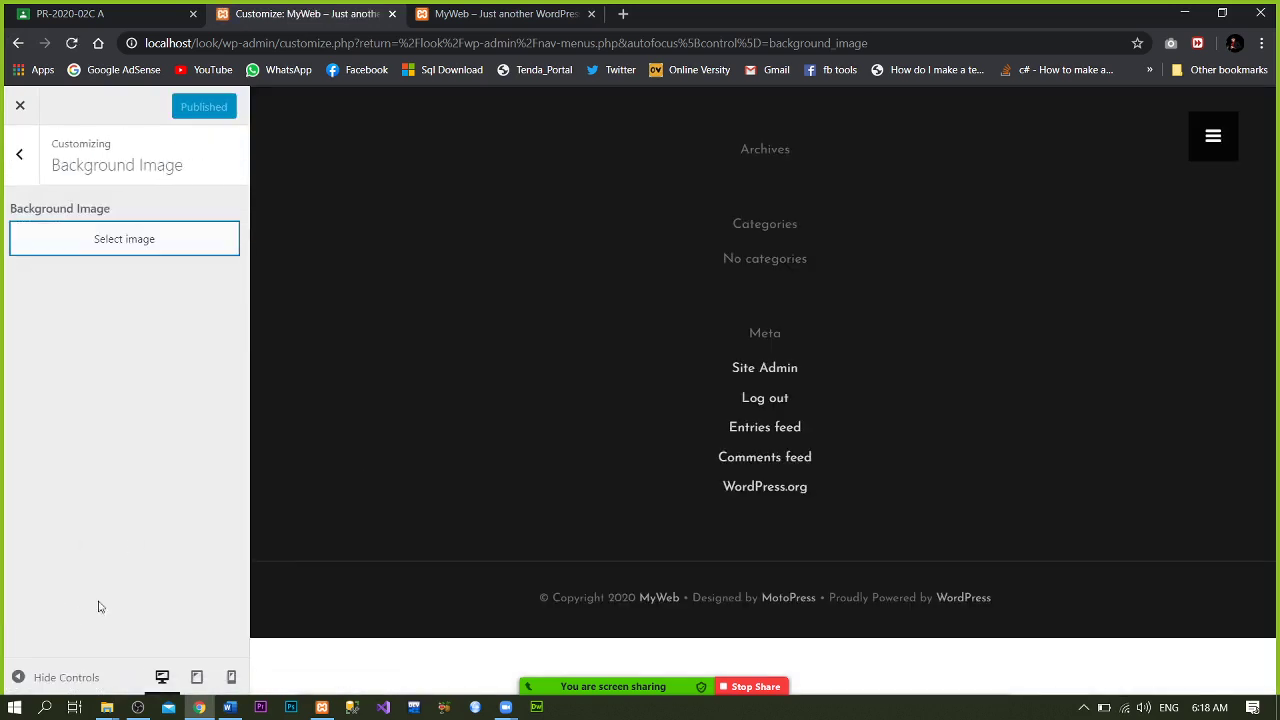
click(18, 42)
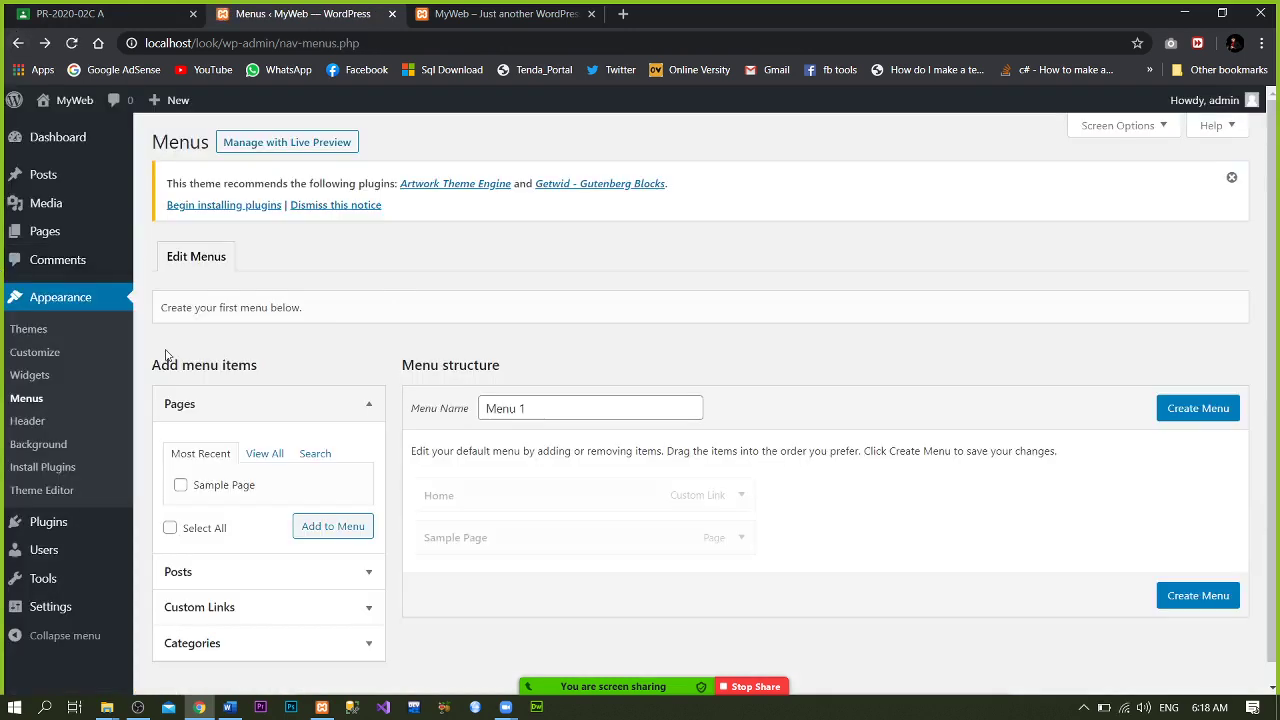
- Install the recommended Artwork Theme Engine plugin after checking its details window
click(72, 474)
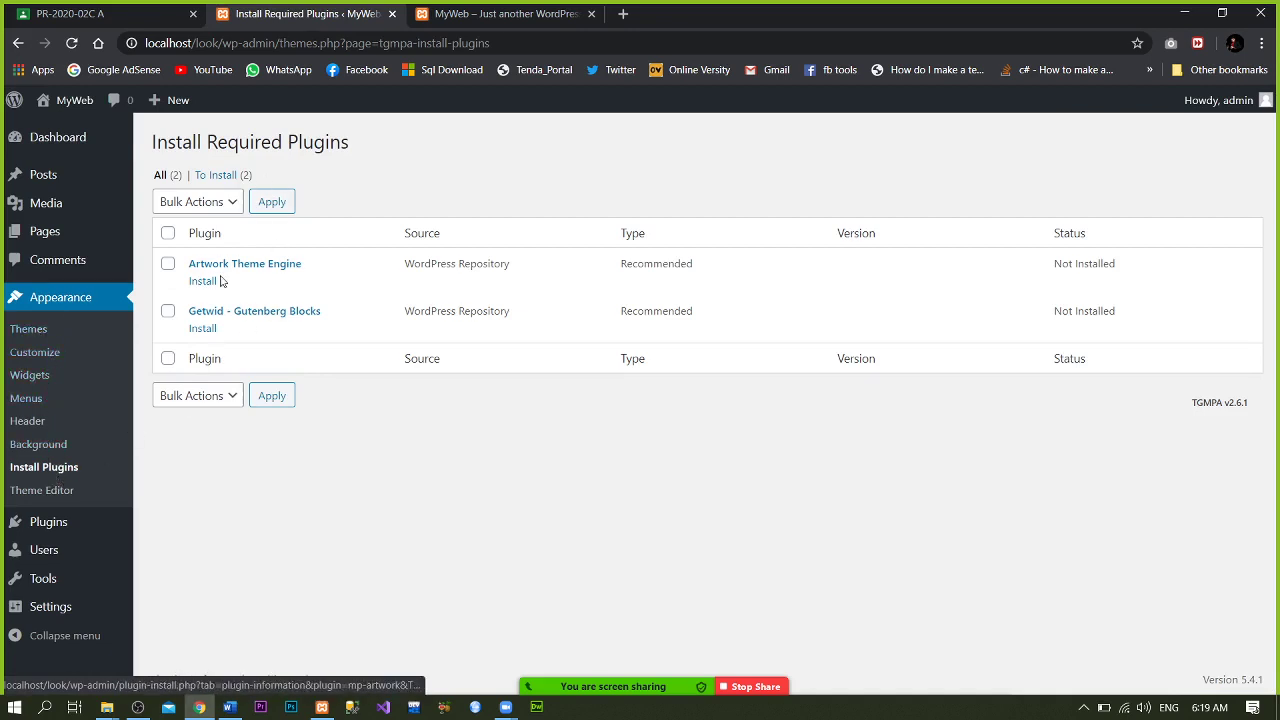
click(266, 264)
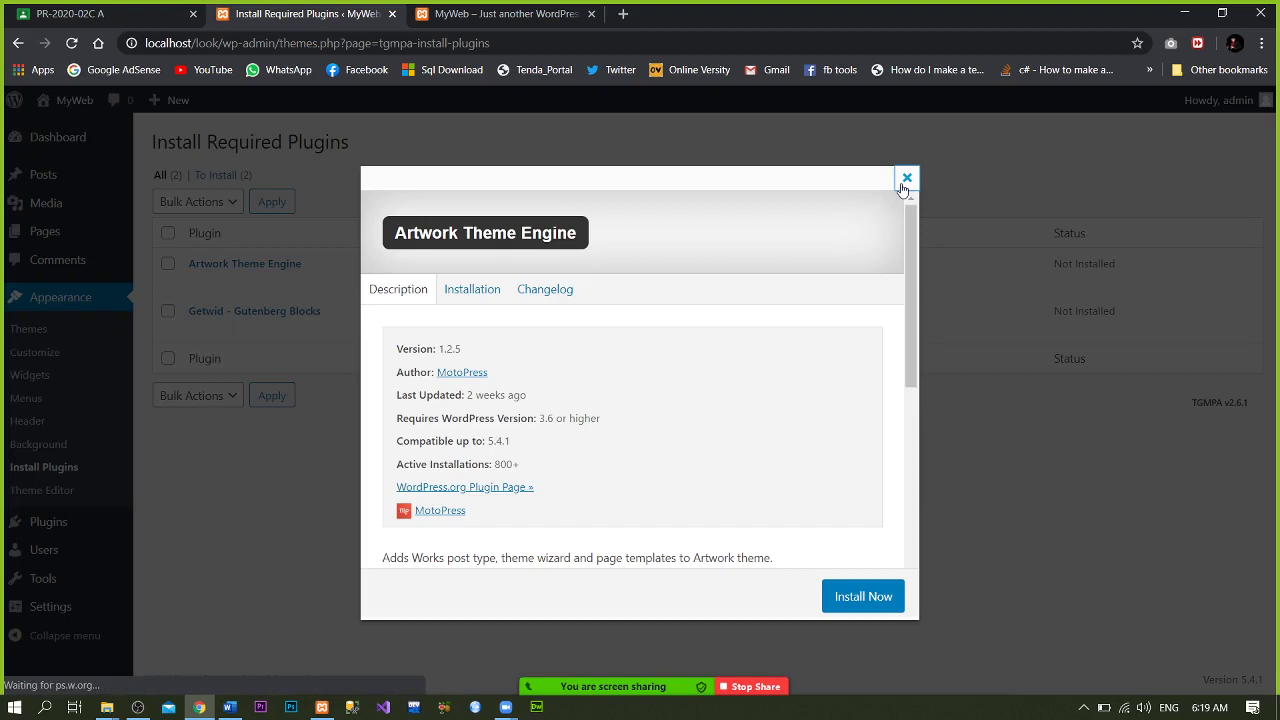
click(906, 178)
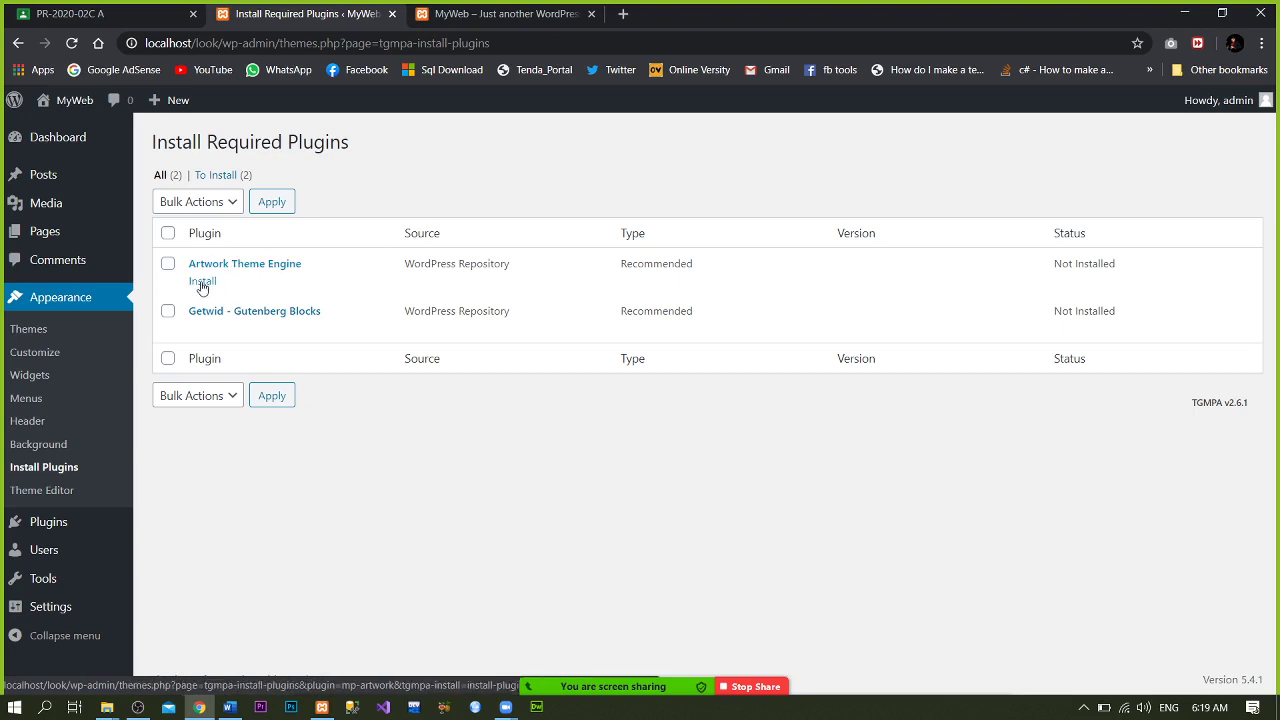
click(203, 283)
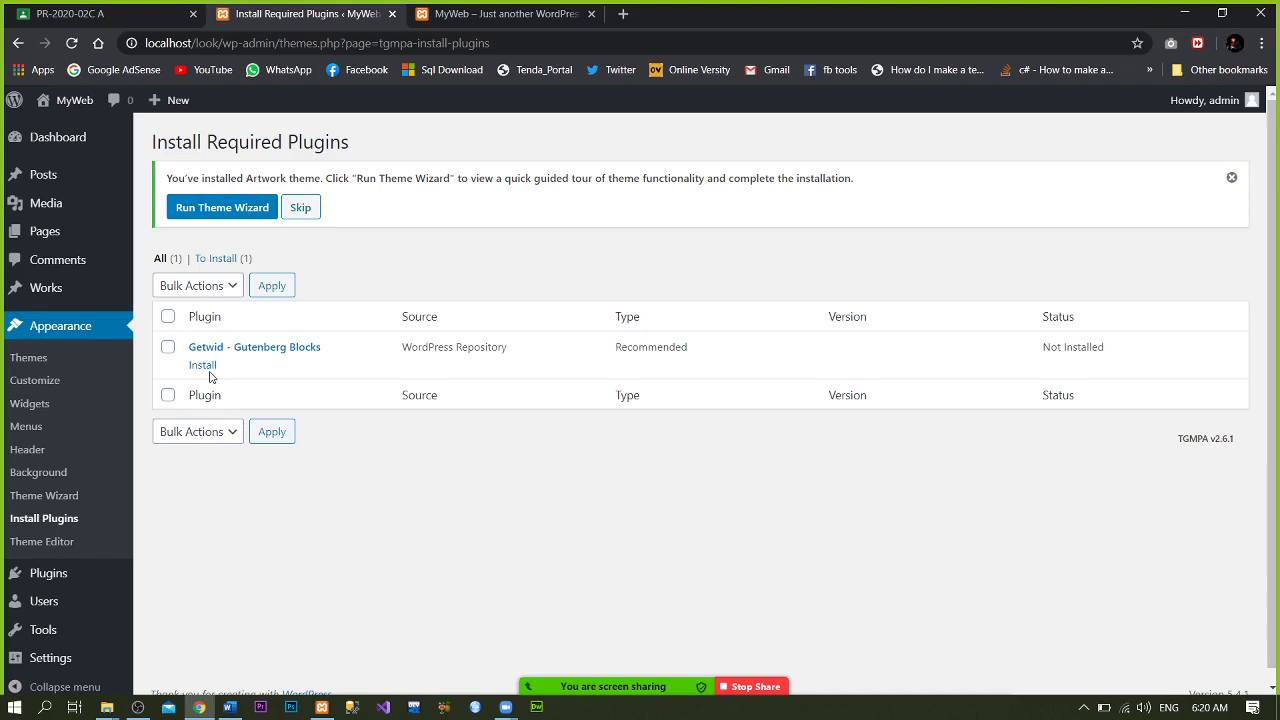
- Install Getwid – Gutenberg Blocks 1.5.4, then switch to the MyWeb front-end tab
click(206, 370)
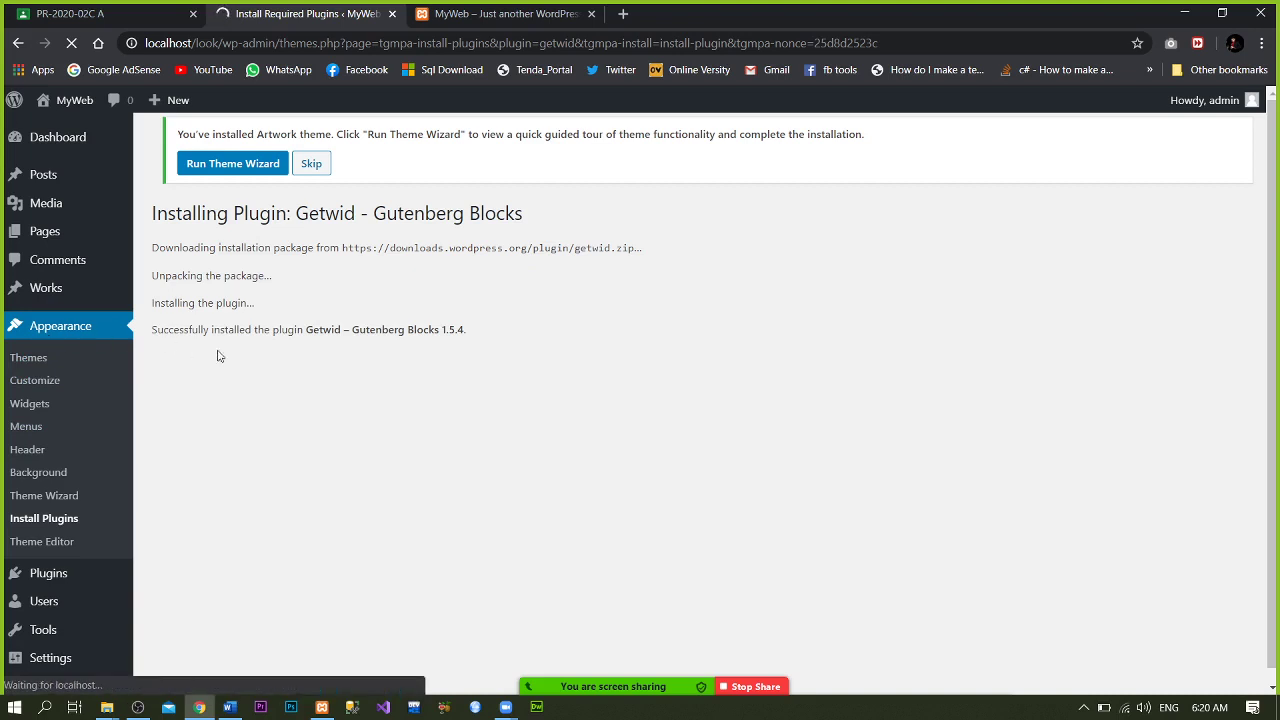
click(478, 12)
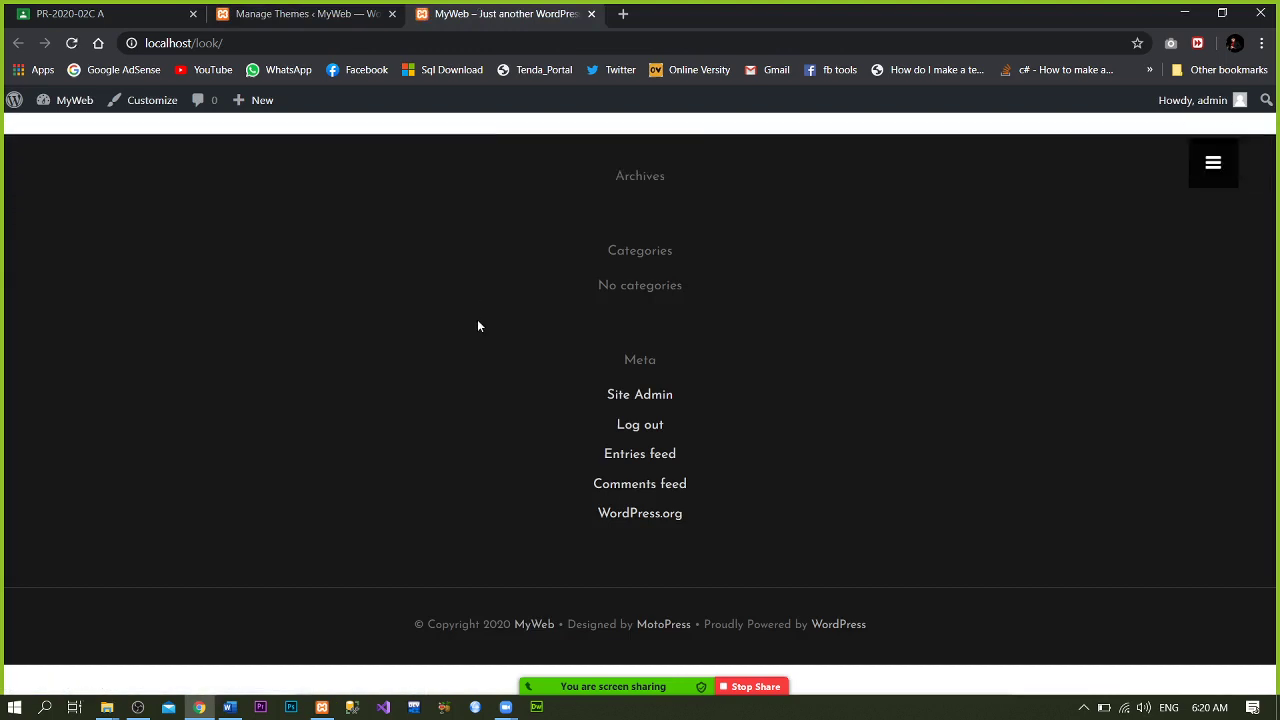
- Switch between the front-end and Manage Themes tabs, ending on the Themes admin page
click(363, 11)
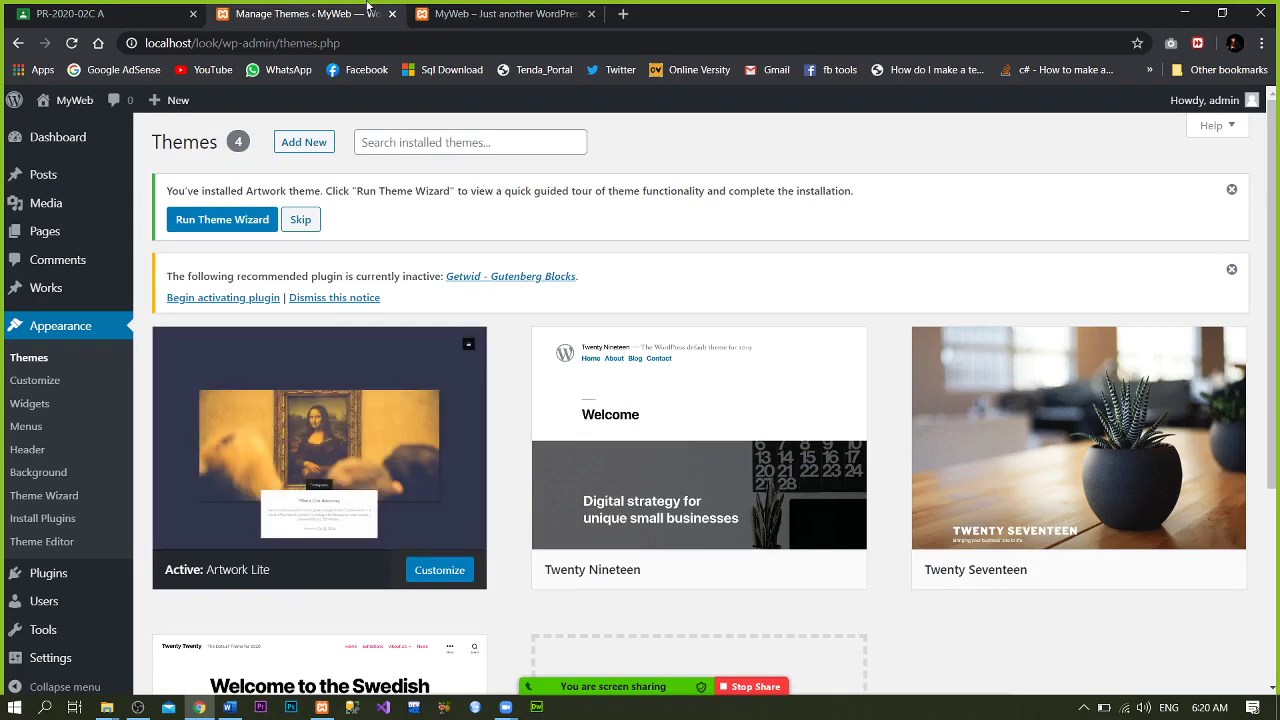
click(505, 13)
click(262, 14)
- Try Install Plugins twice, going back to the Themes page after each access error
click(43, 518)
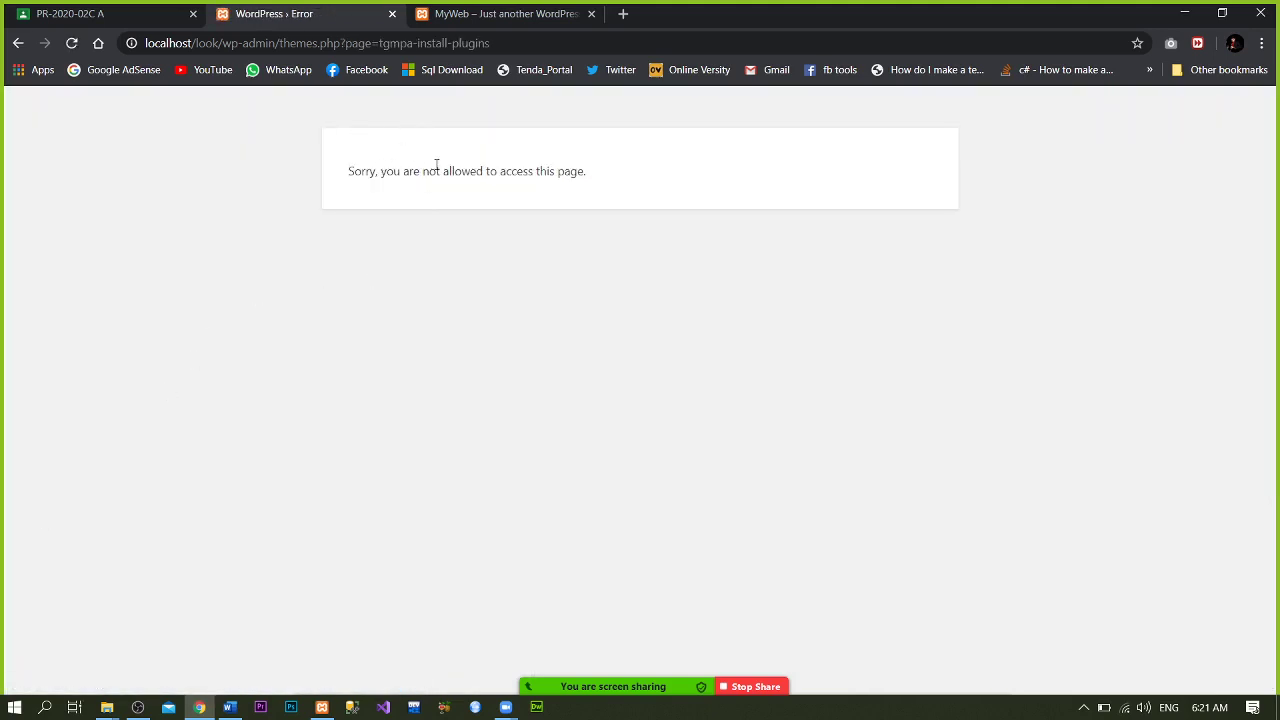
click(18, 43)
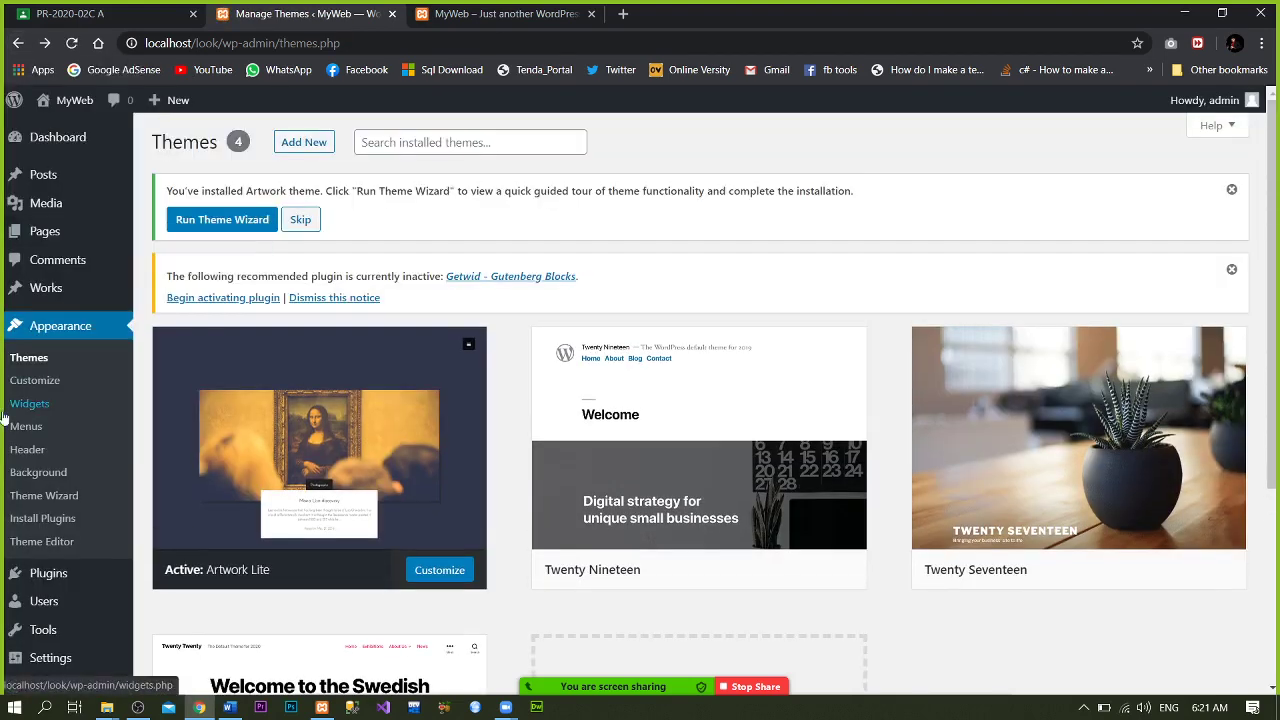
click(45, 519)
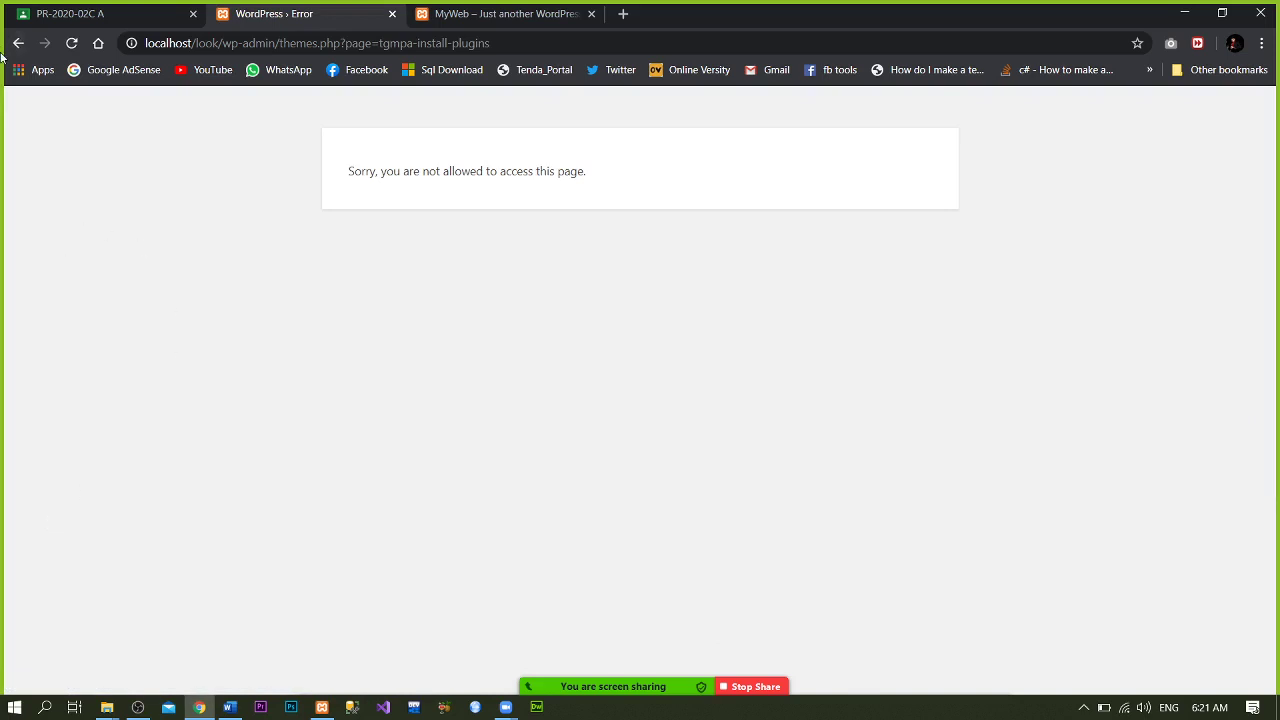
click(18, 45)
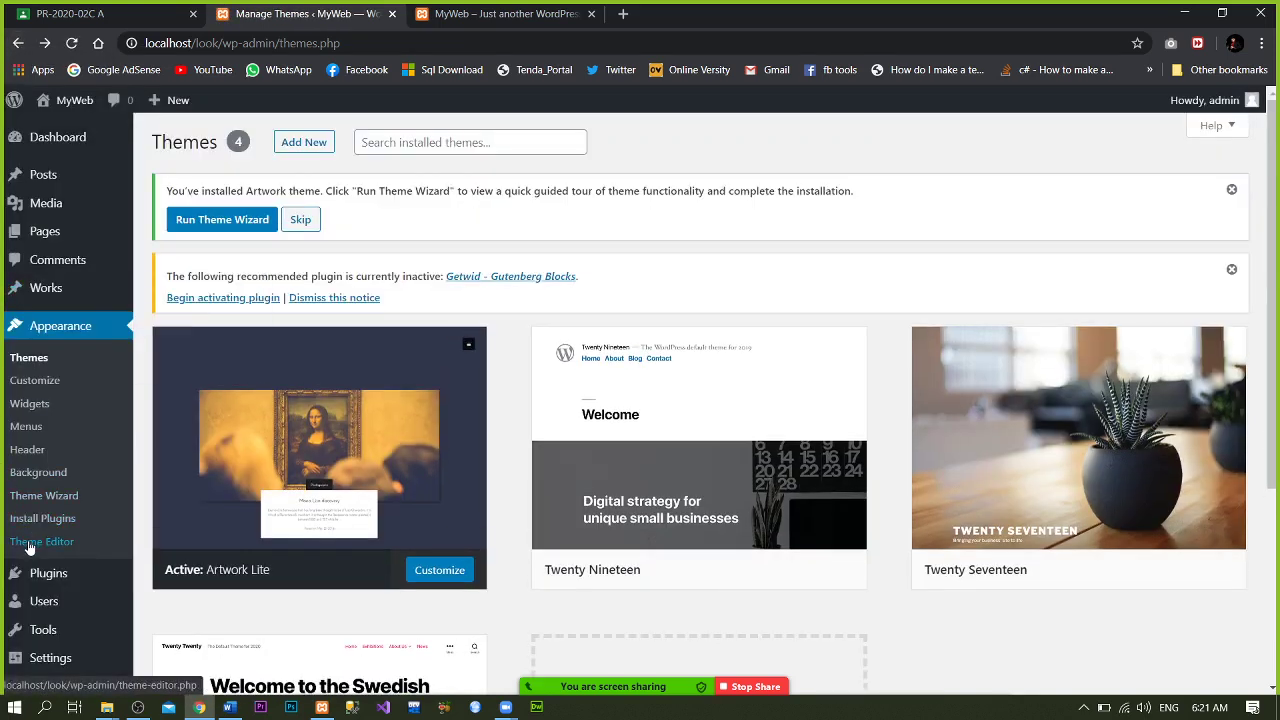
- Open the Theme Editor for Artwork Lite and accept the file-editing warning
click(29, 545)
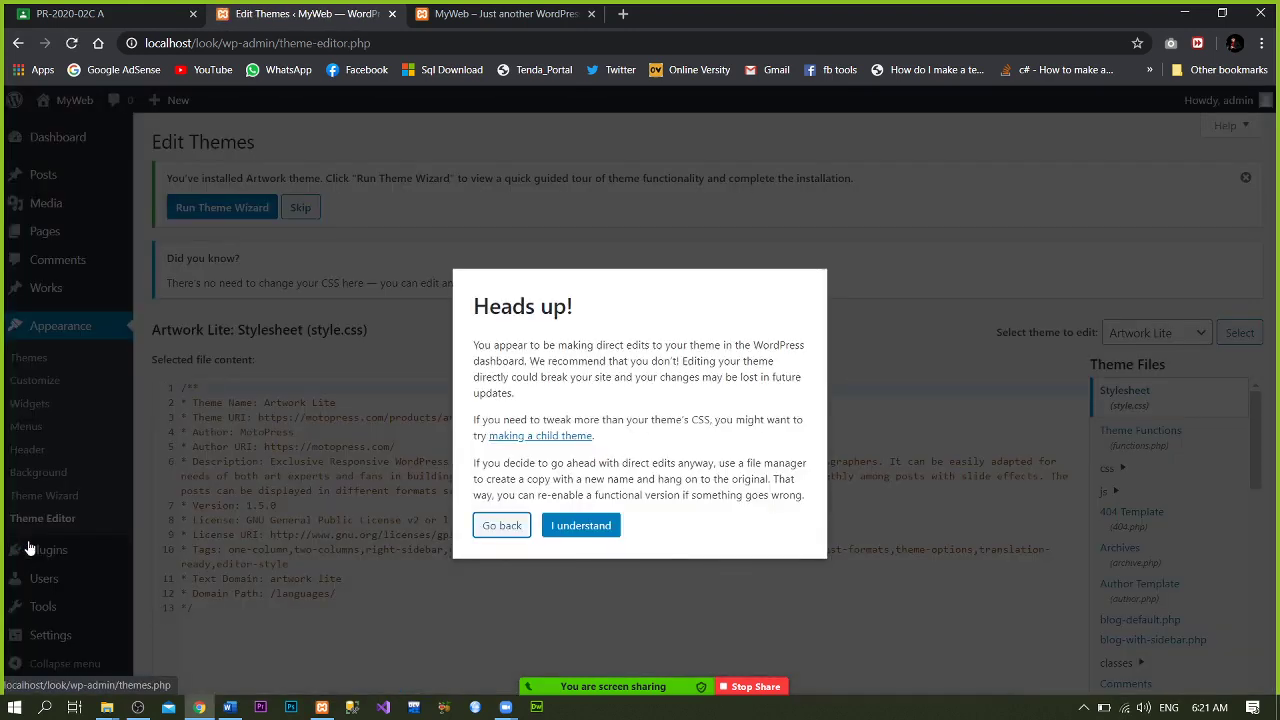
click(576, 528)
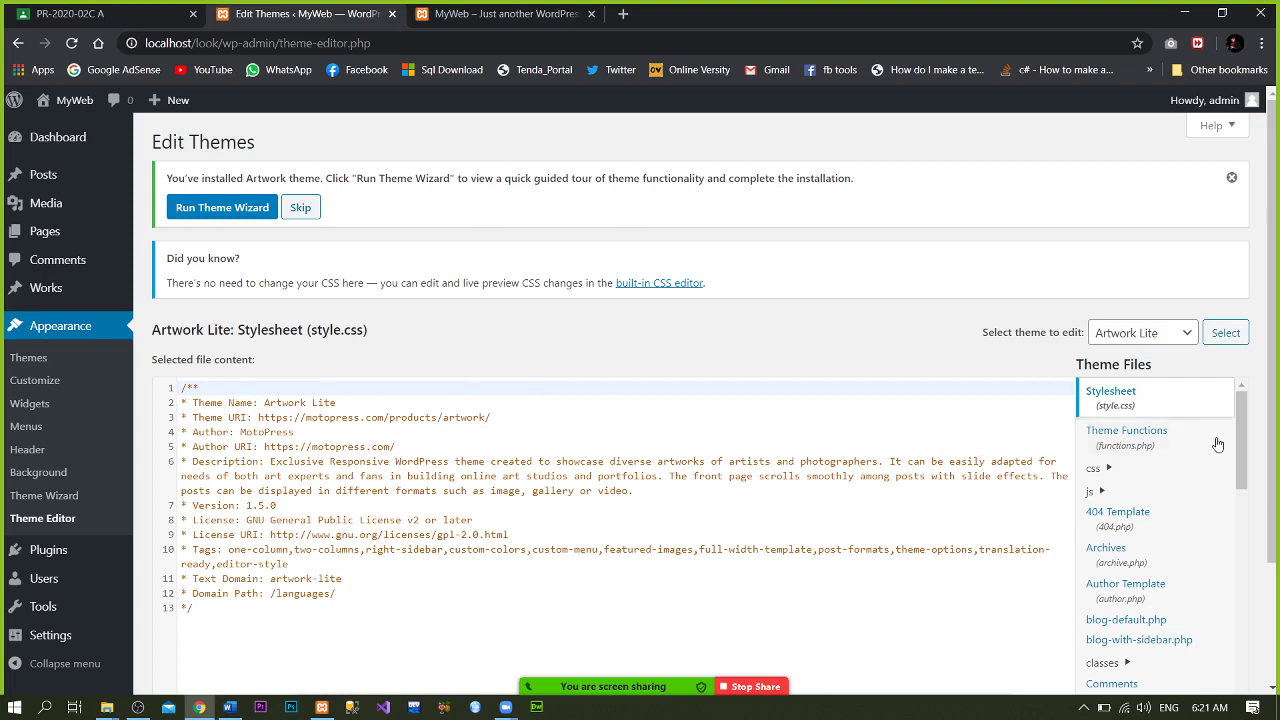
drag(1243, 457, 1269, 458)
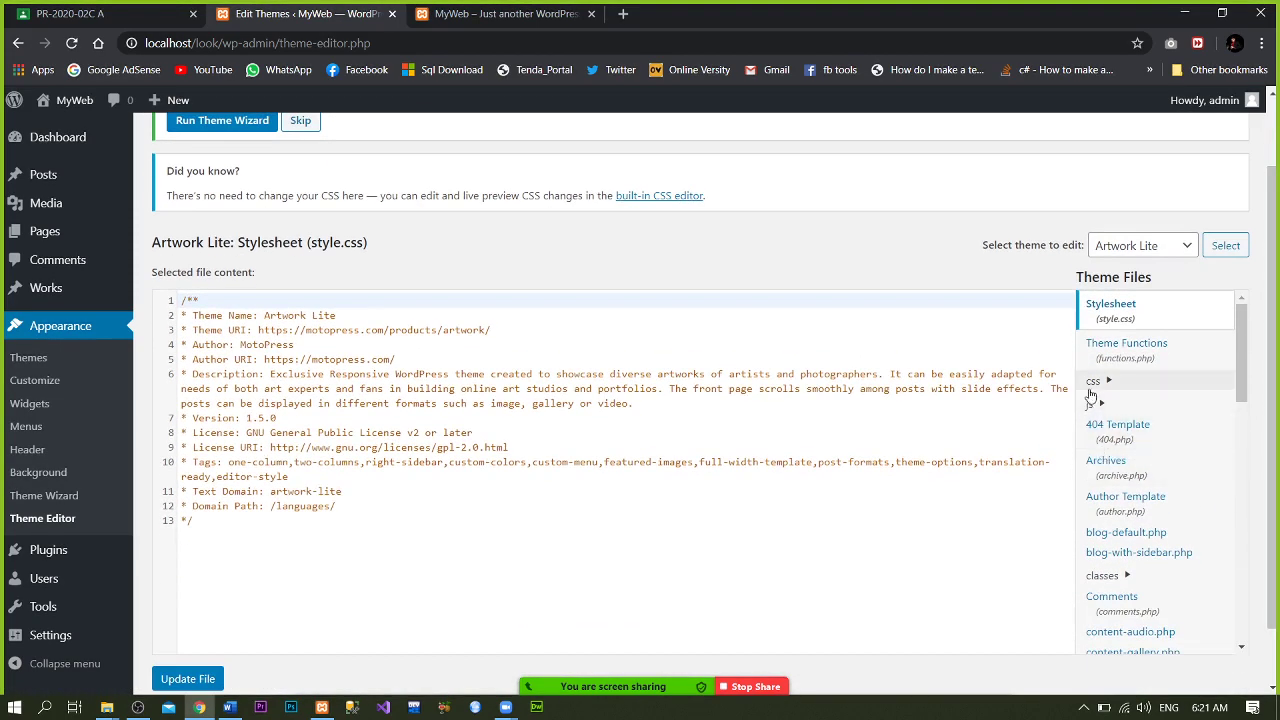
- Expand and collapse the css, js and classes theme folders, back to the style.css view
click(1096, 388)
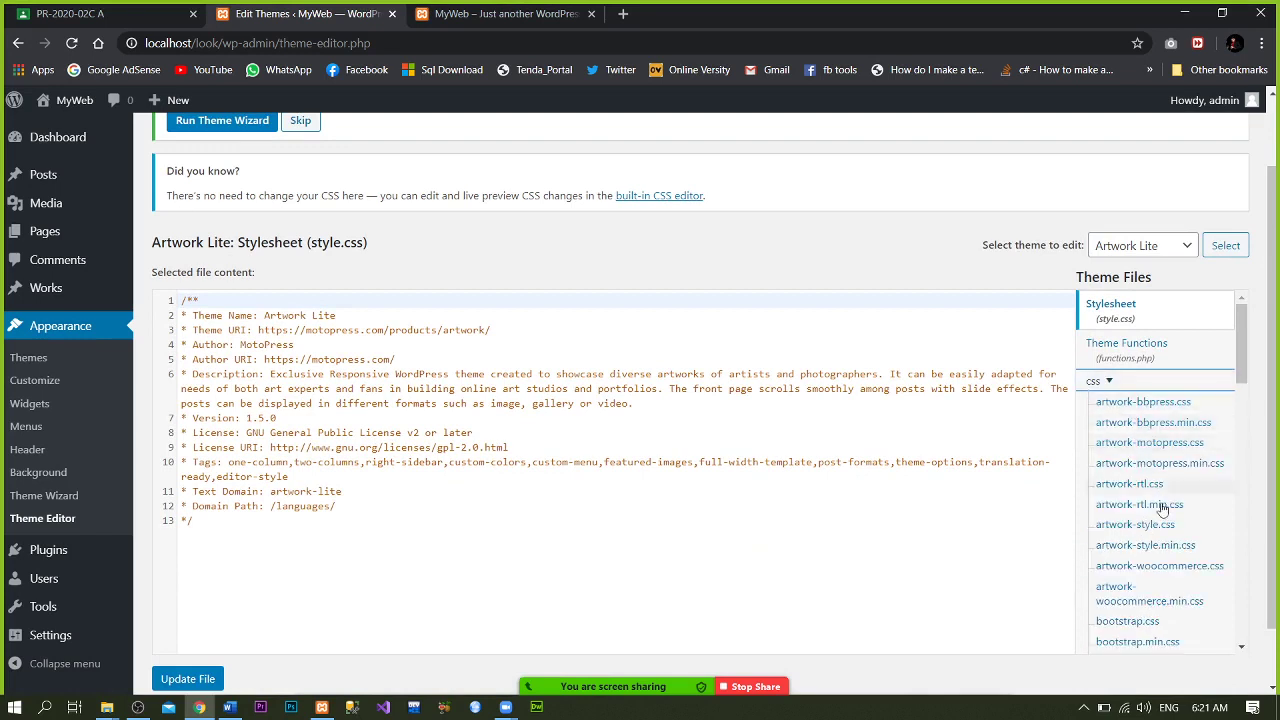
click(1122, 384)
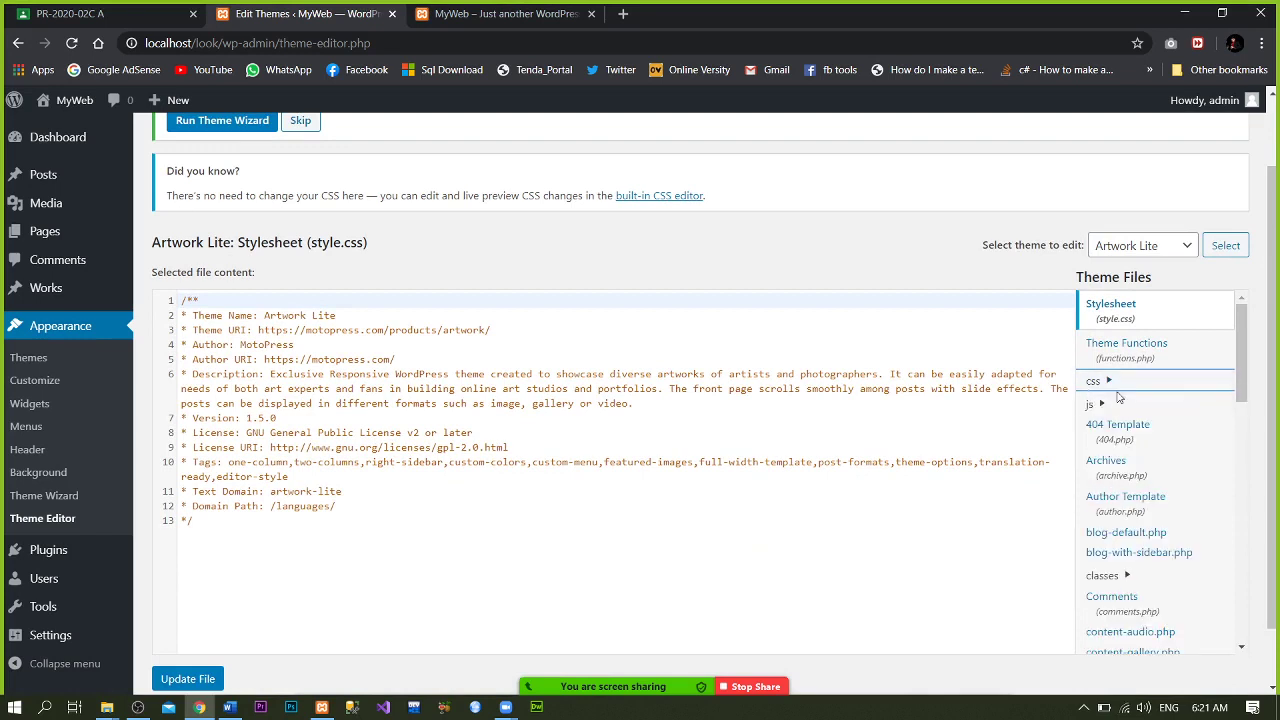
click(1101, 404)
click(1101, 404)
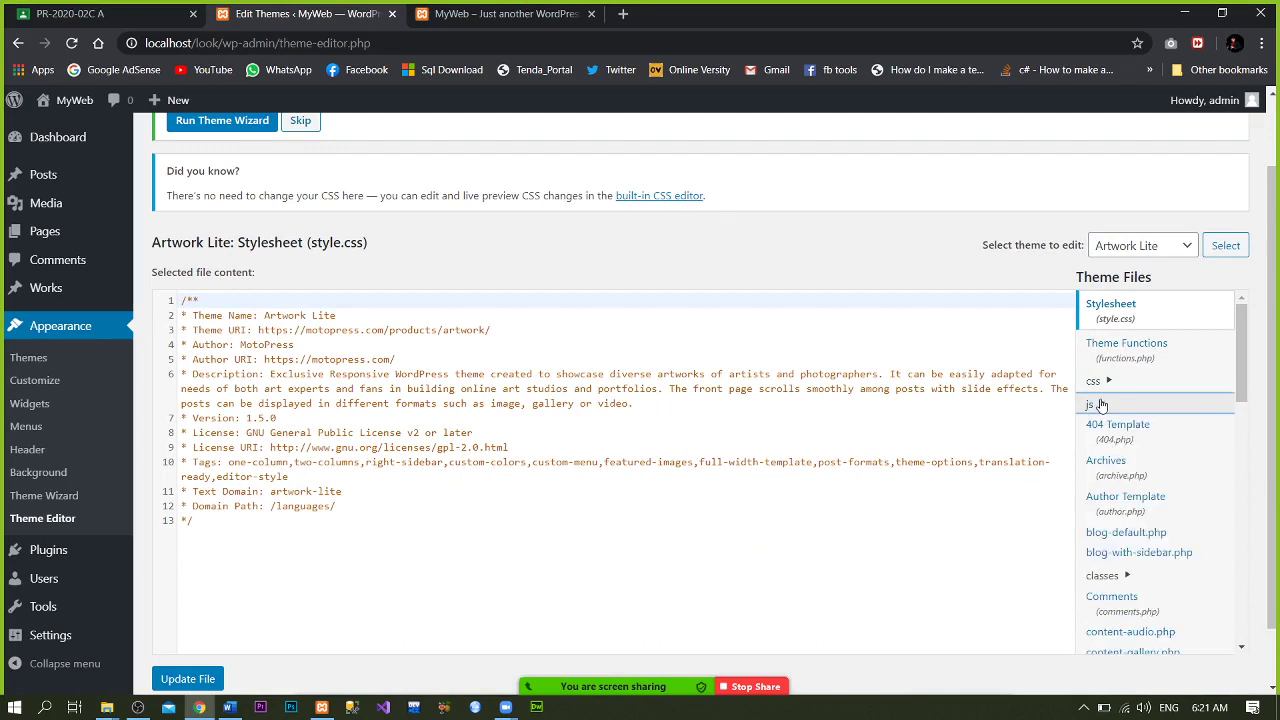
click(1101, 404)
click(1101, 404)
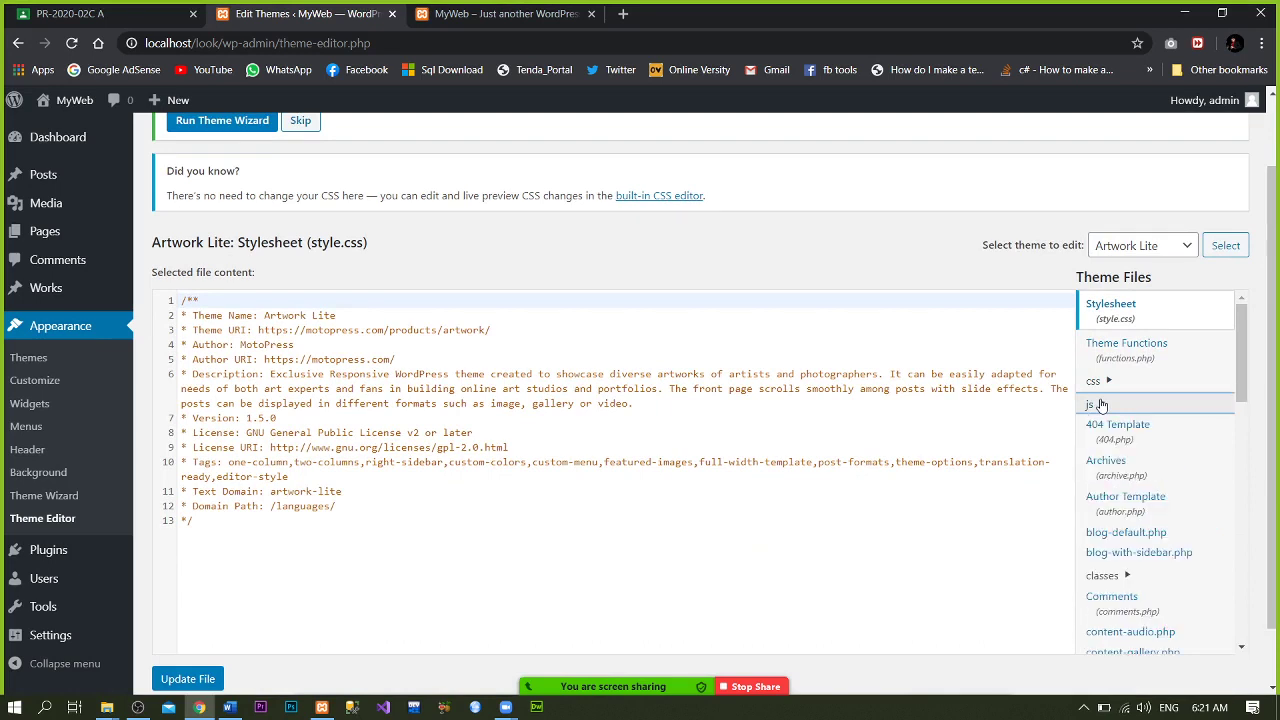
click(1106, 578)
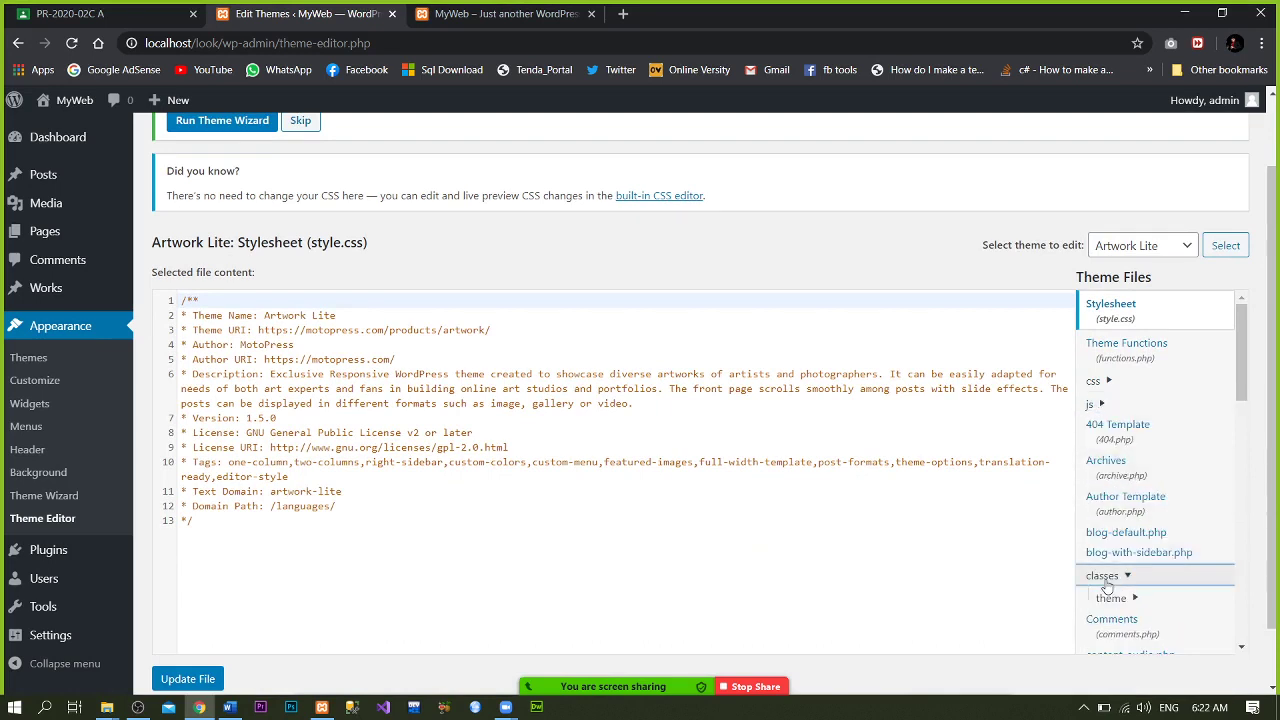
click(1106, 580)
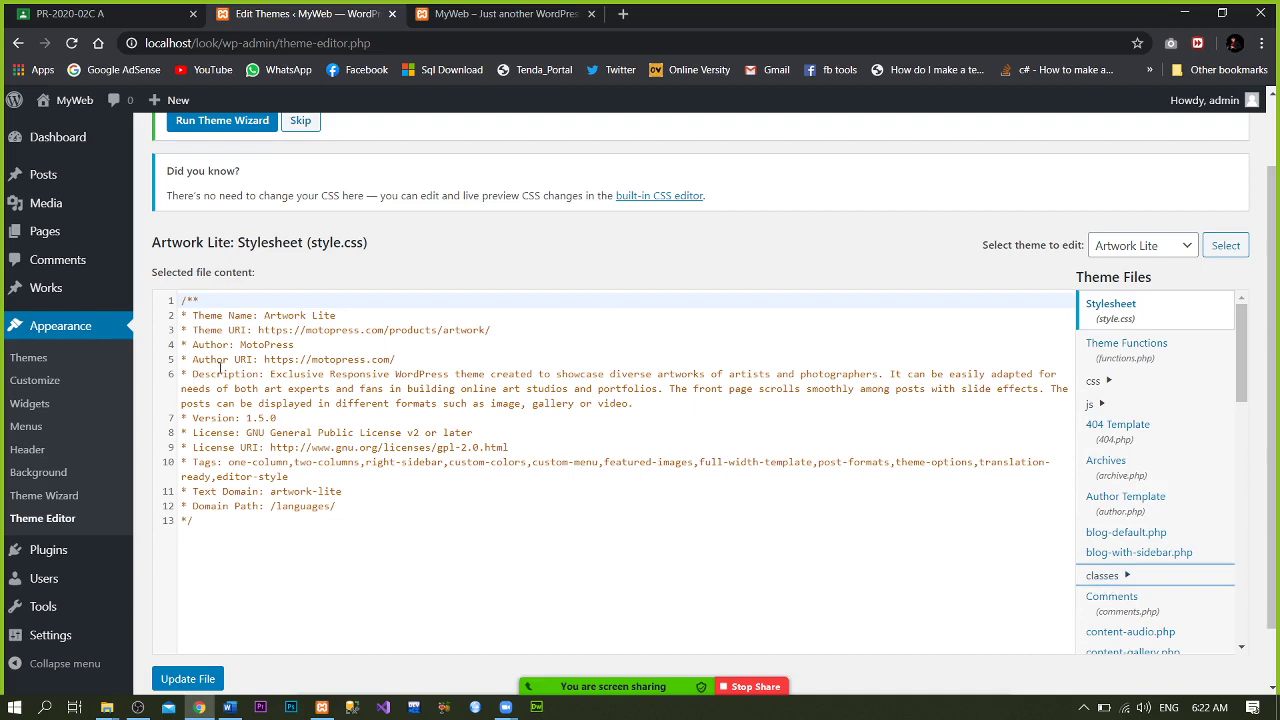
- Review the Plugins list and open Akismet's akismet.php in the Plugin Editor, then go to Users
click(43, 566)
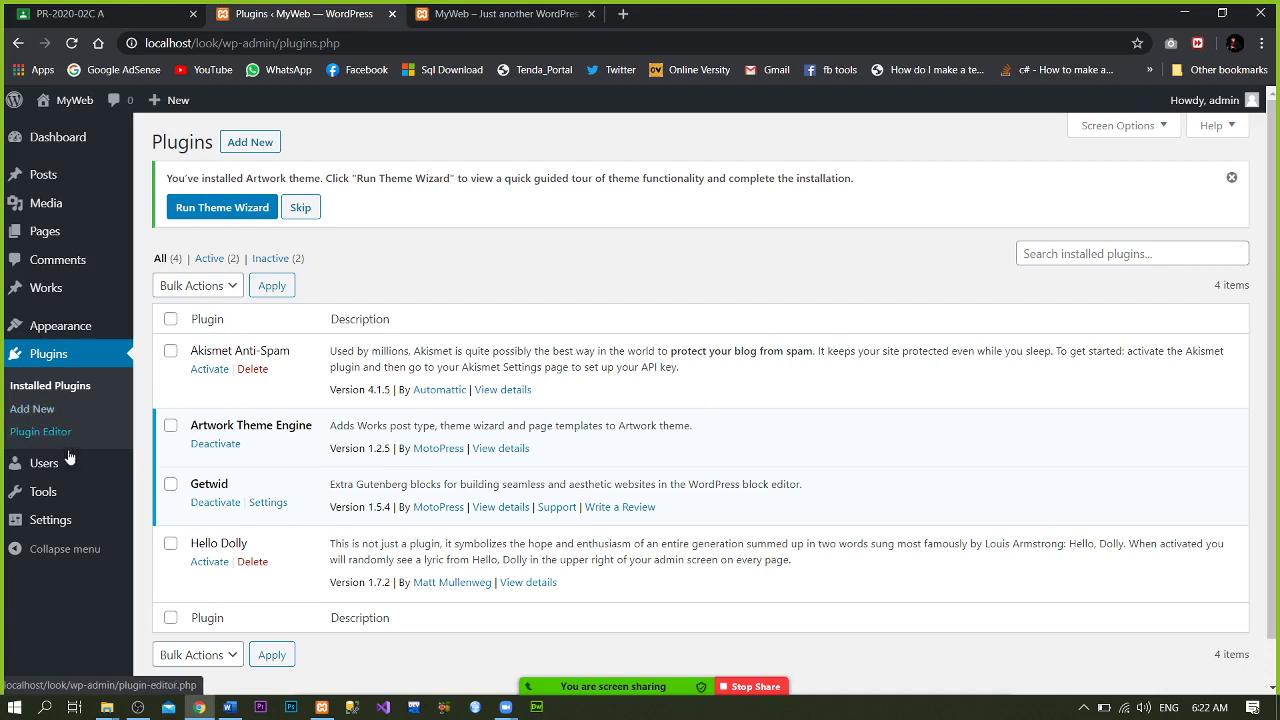
click(26, 441)
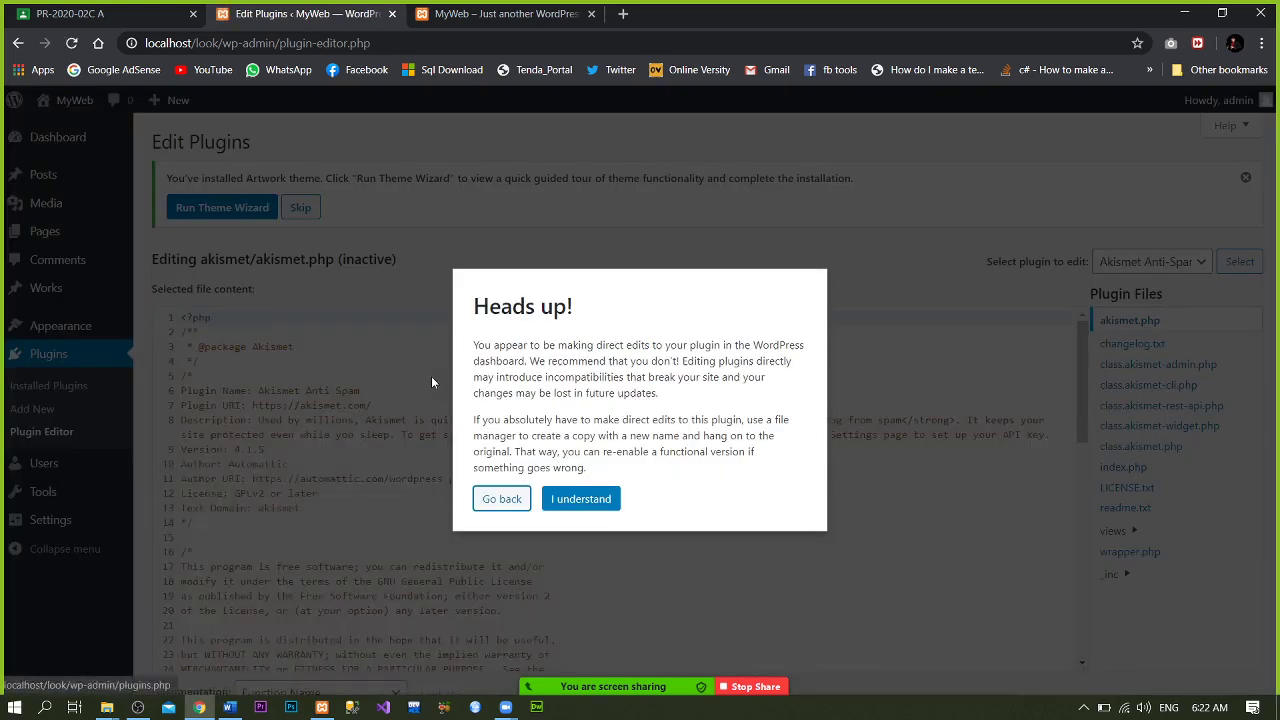
click(588, 498)
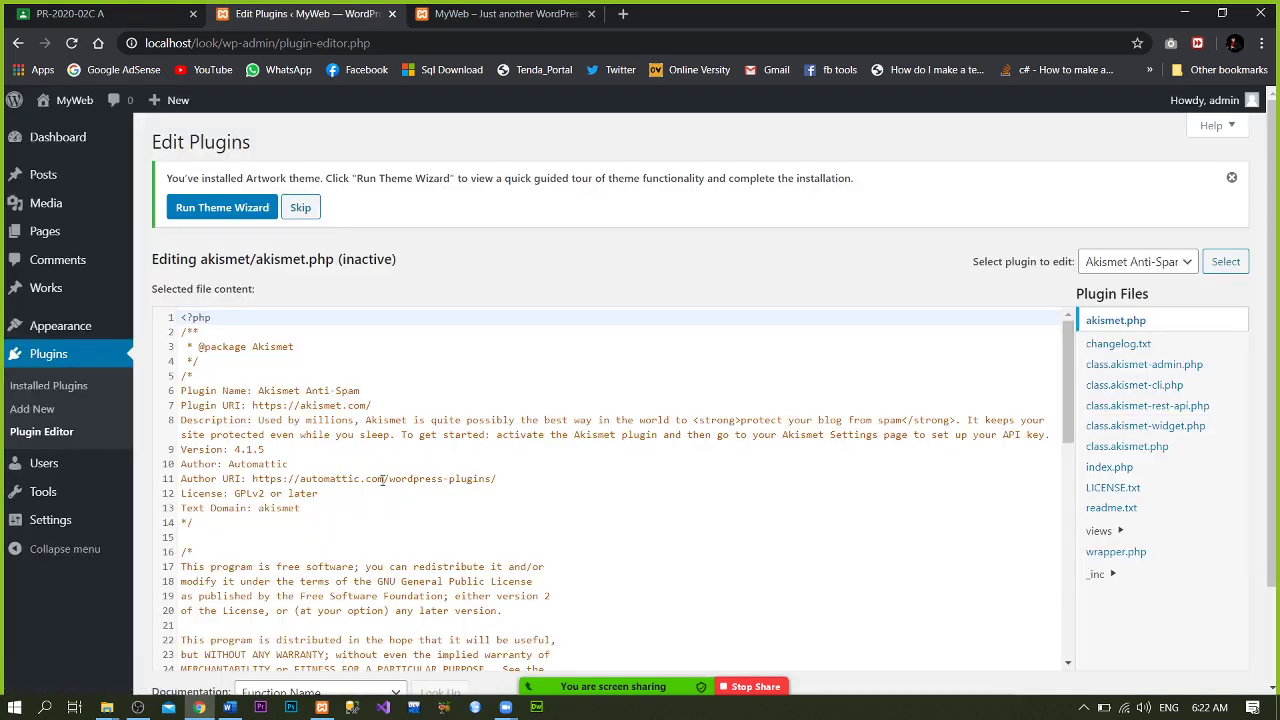
click(59, 466)
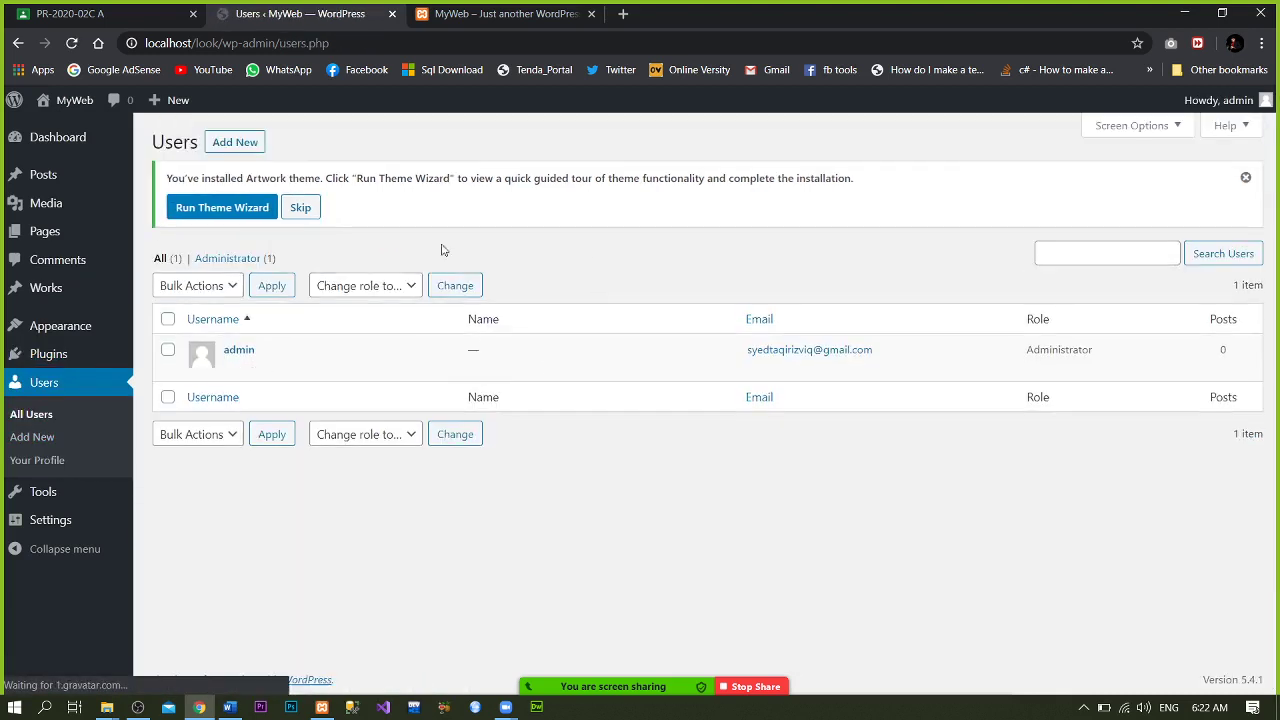
- Open the Your Profile page from the Users menu
mouse_move(297, 378)
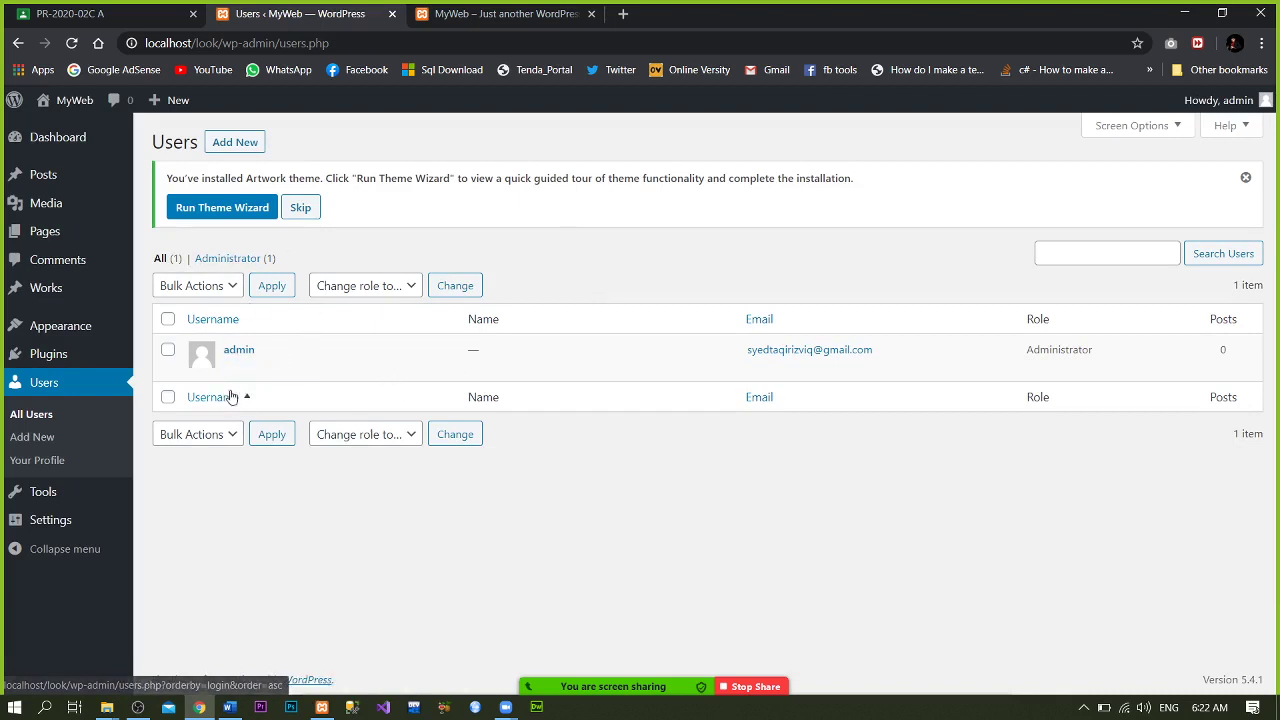
mouse_move(172, 370)
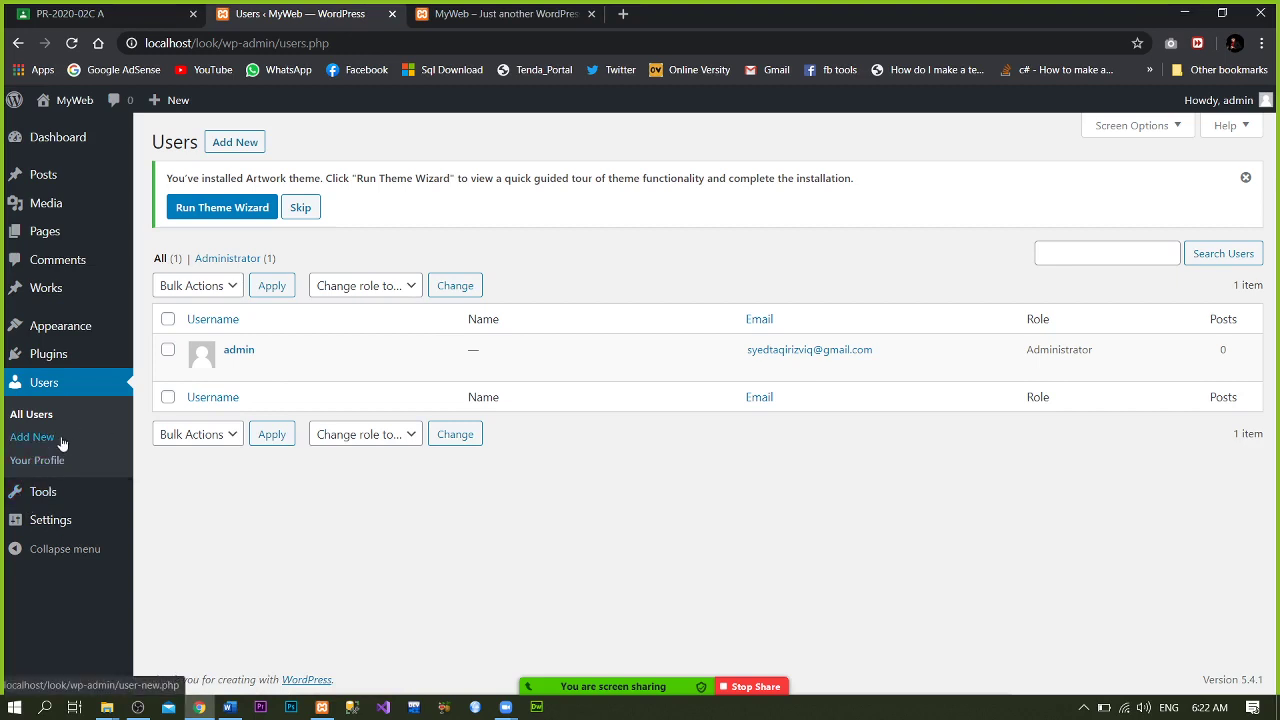
click(69, 473)
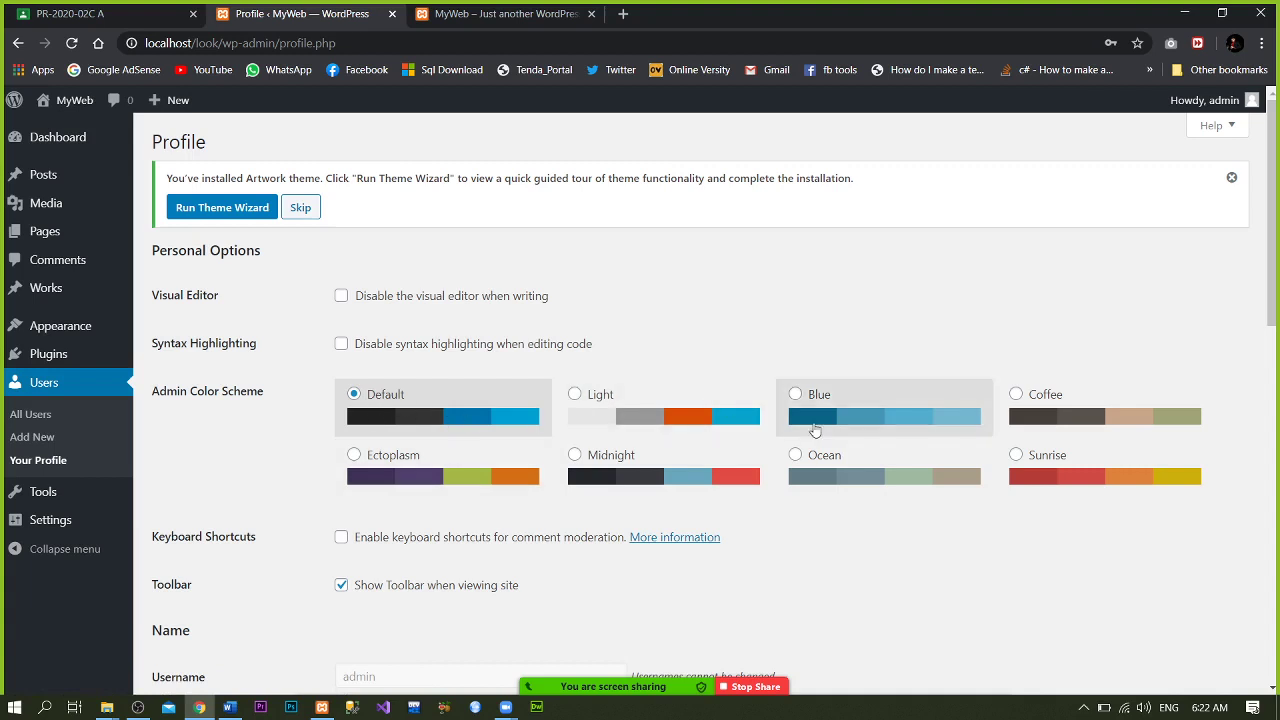
- Preview the Sunrise, Light, Blue, Coffee and Ectoplasm schemes, settle on Default, then go to Tools
click(1016, 456)
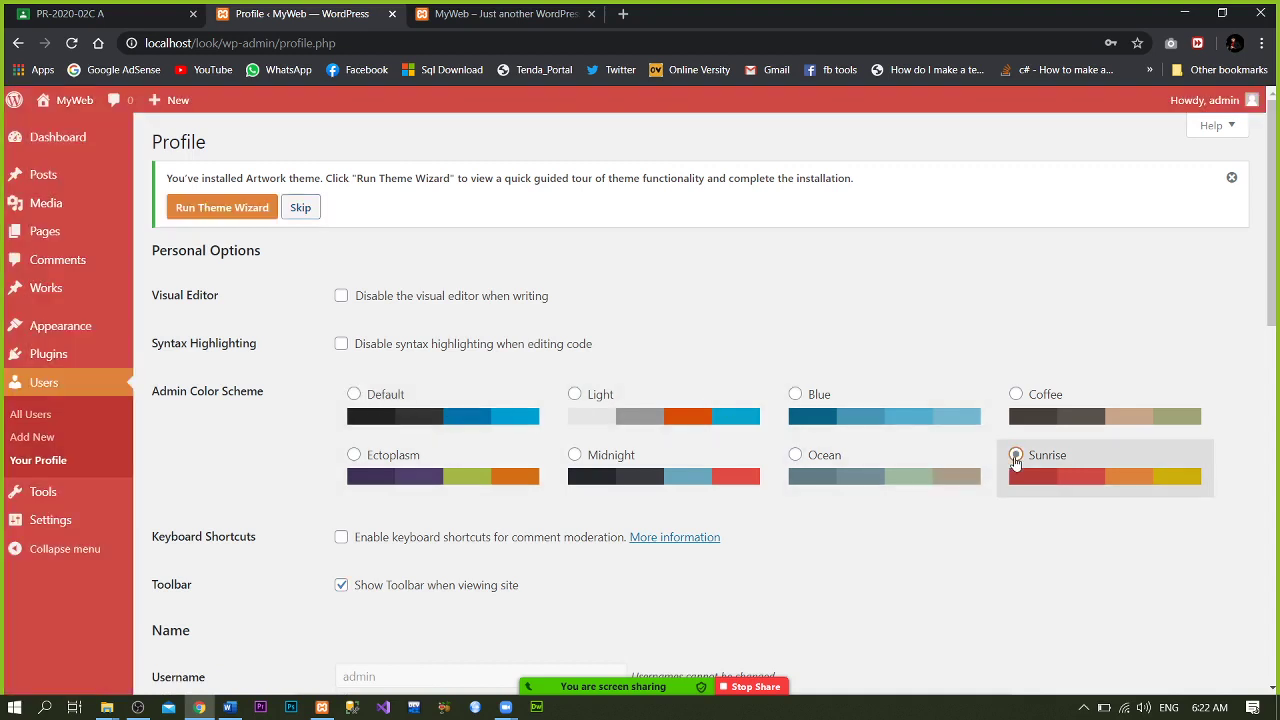
click(370, 398)
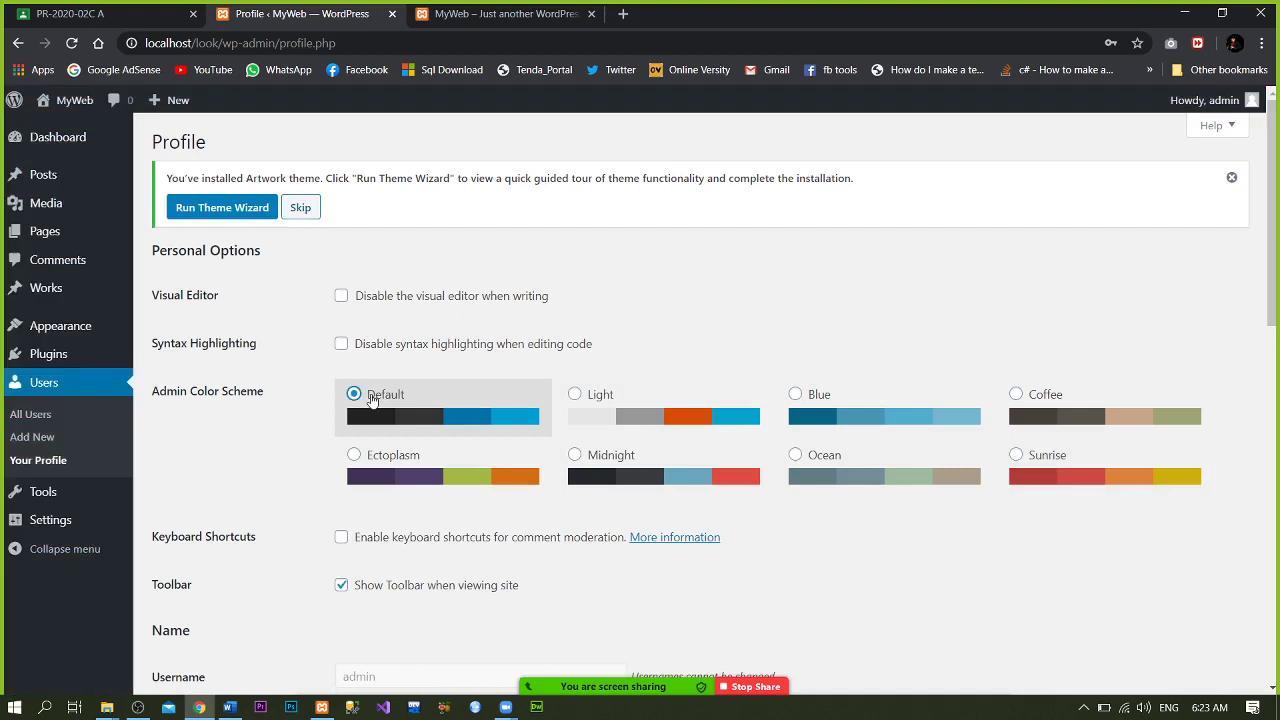
click(605, 406)
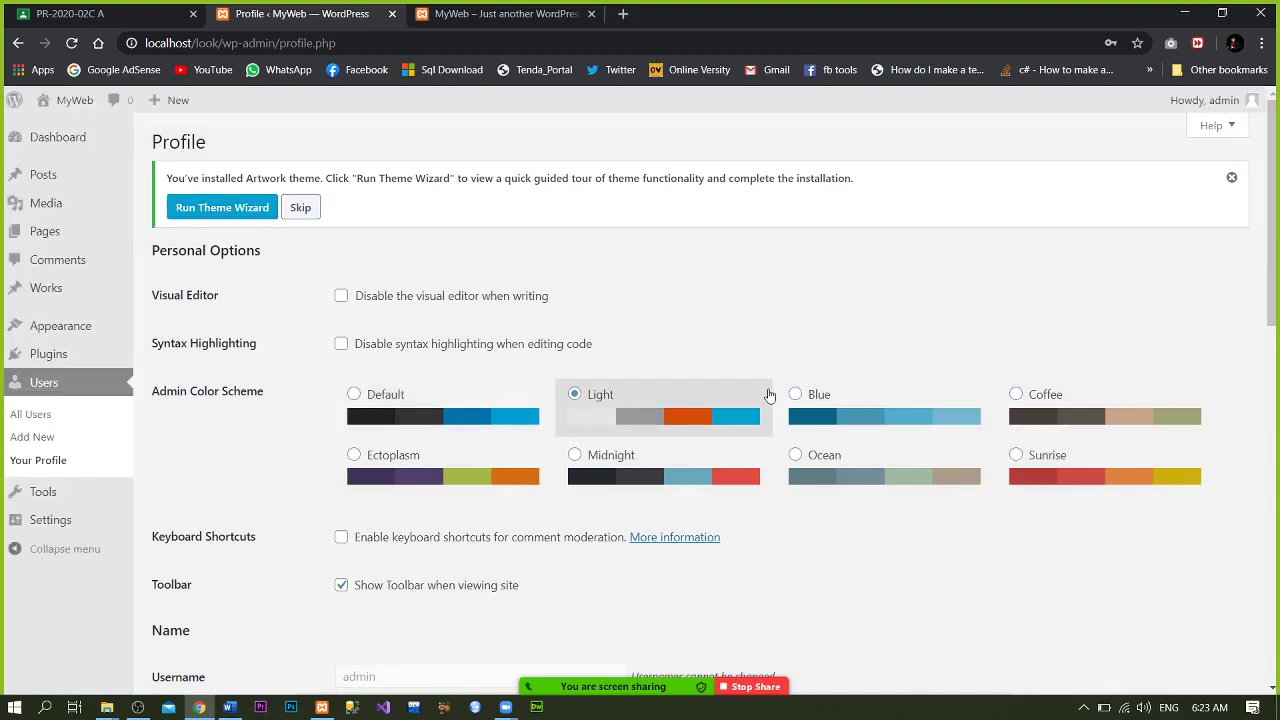
click(835, 394)
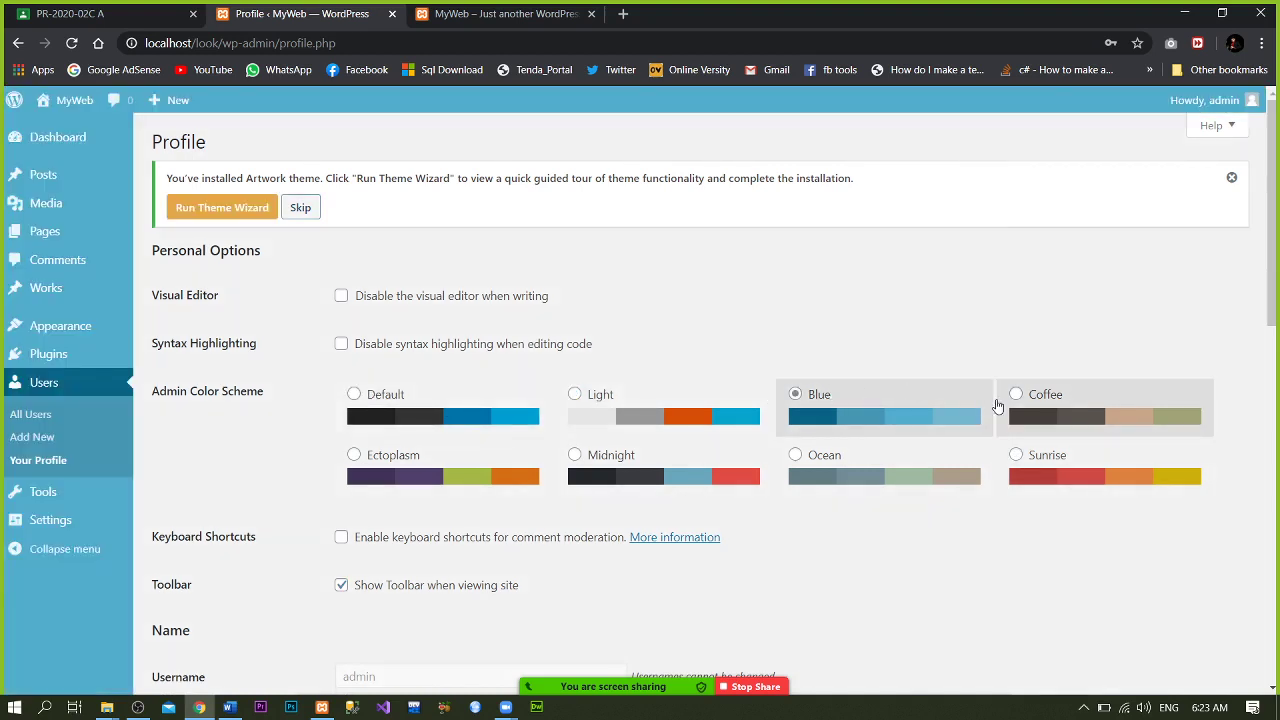
click(1029, 417)
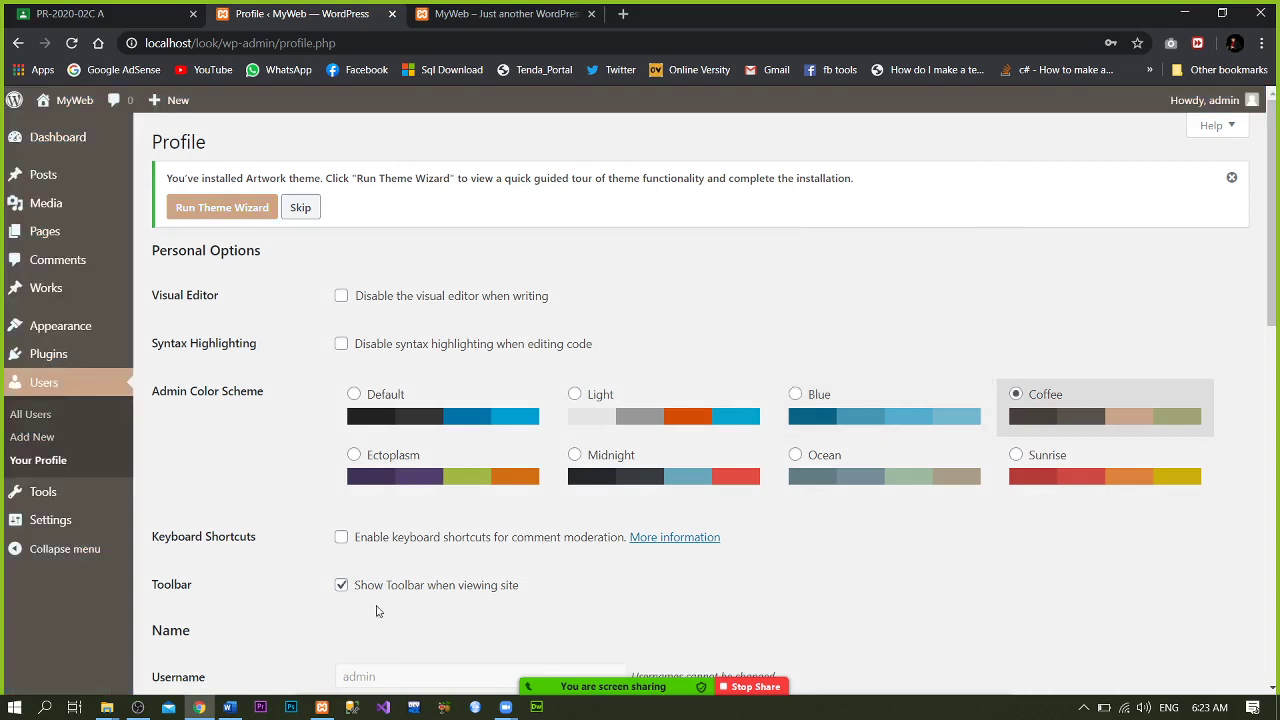
click(360, 457)
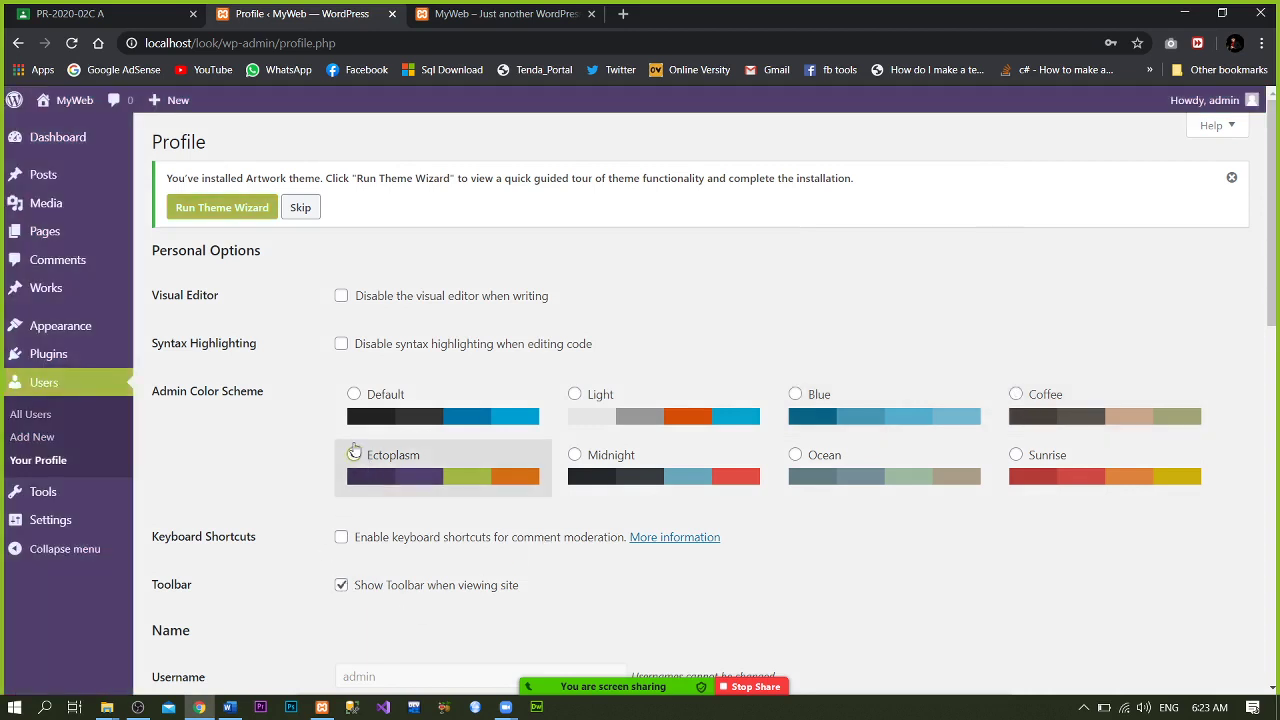
click(345, 410)
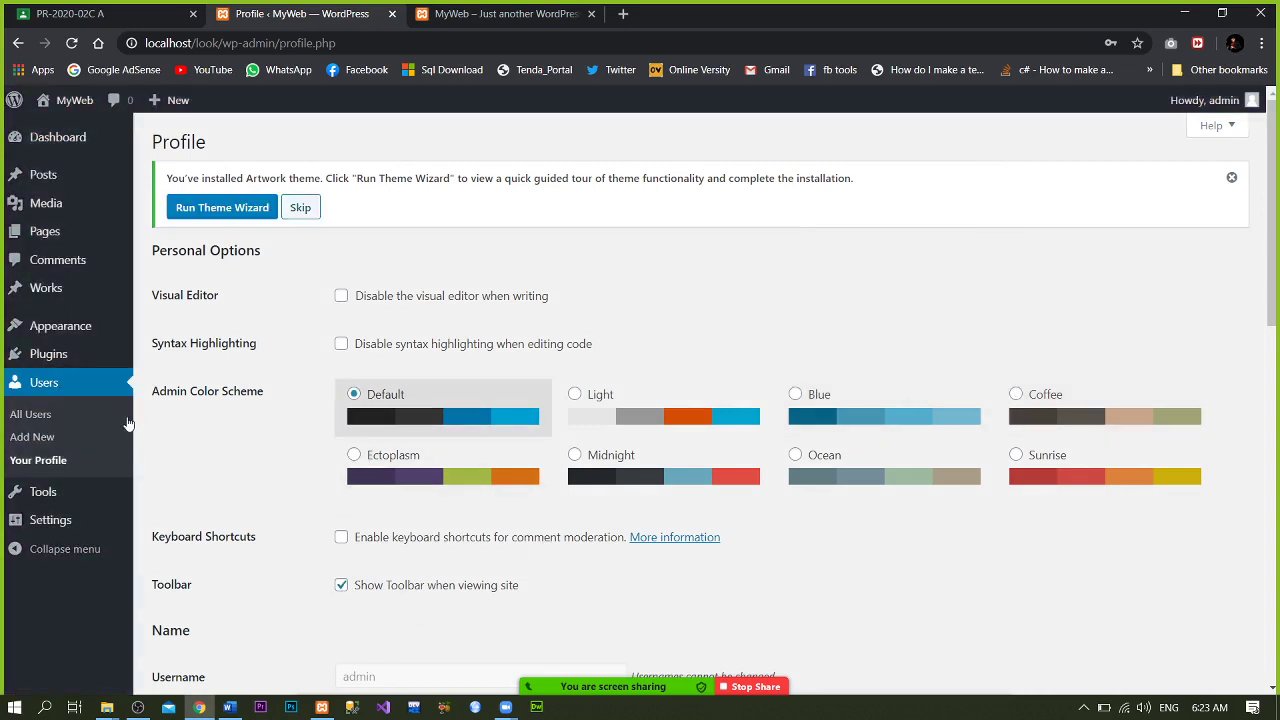
click(74, 489)
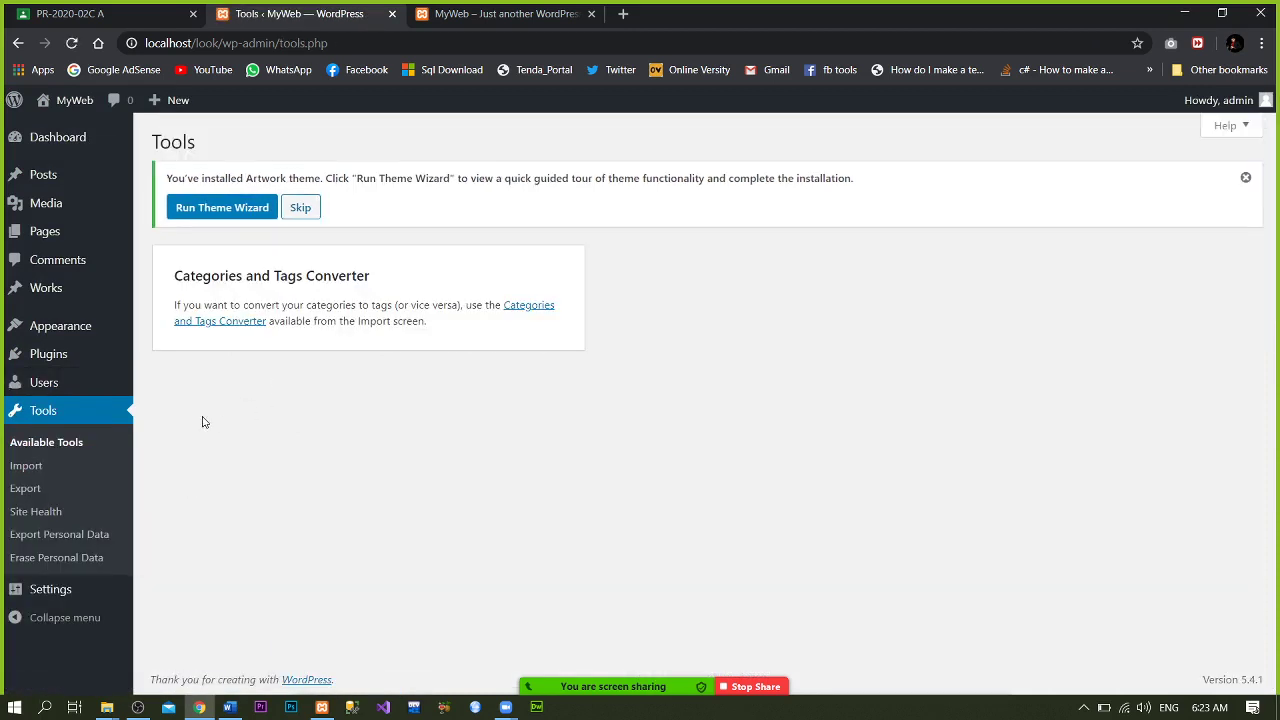
- Open General Settings, scroll to the Date/Time Format options, and reload the page
click(87, 600)
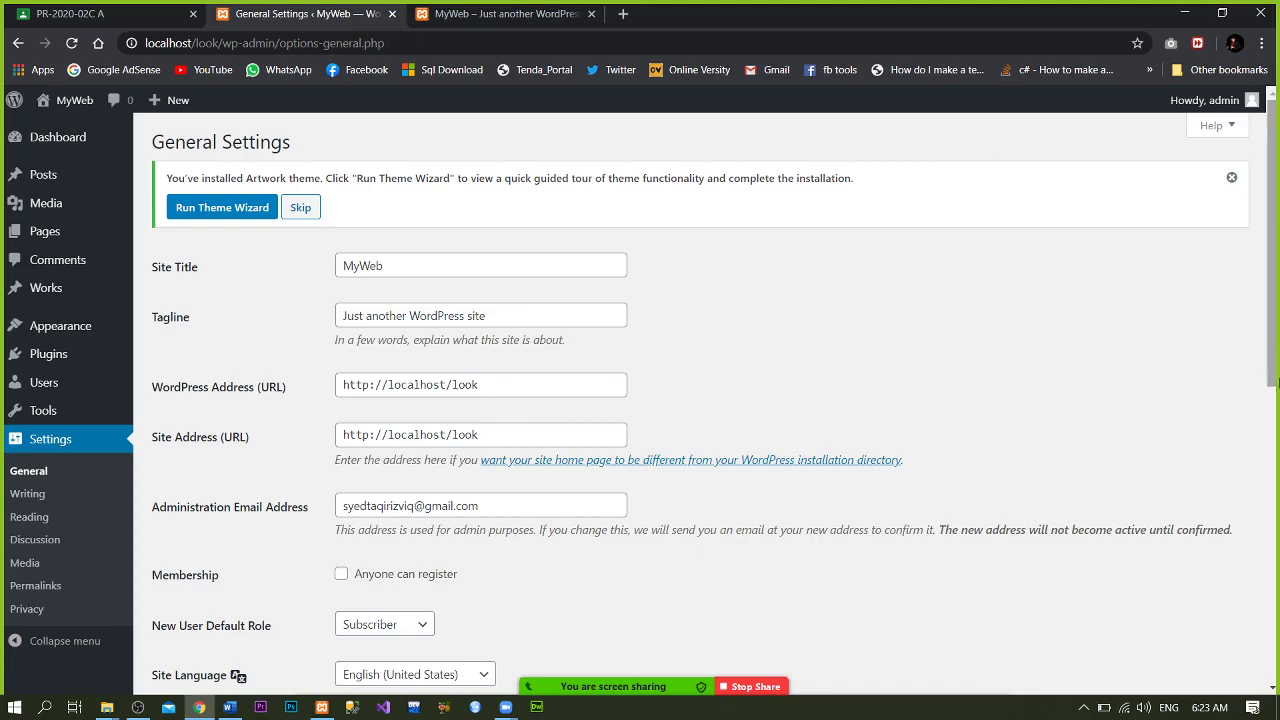
drag(1270, 324, 1270, 620)
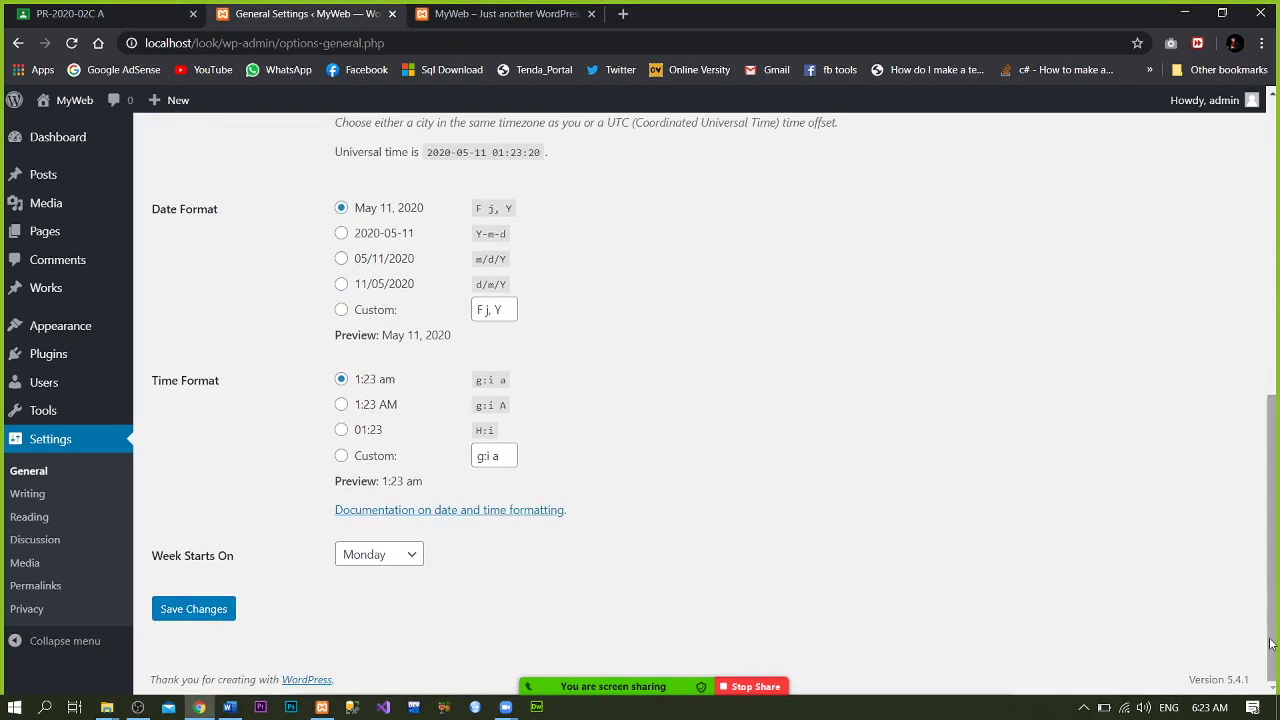
mouse_move(112, 404)
click(57, 444)
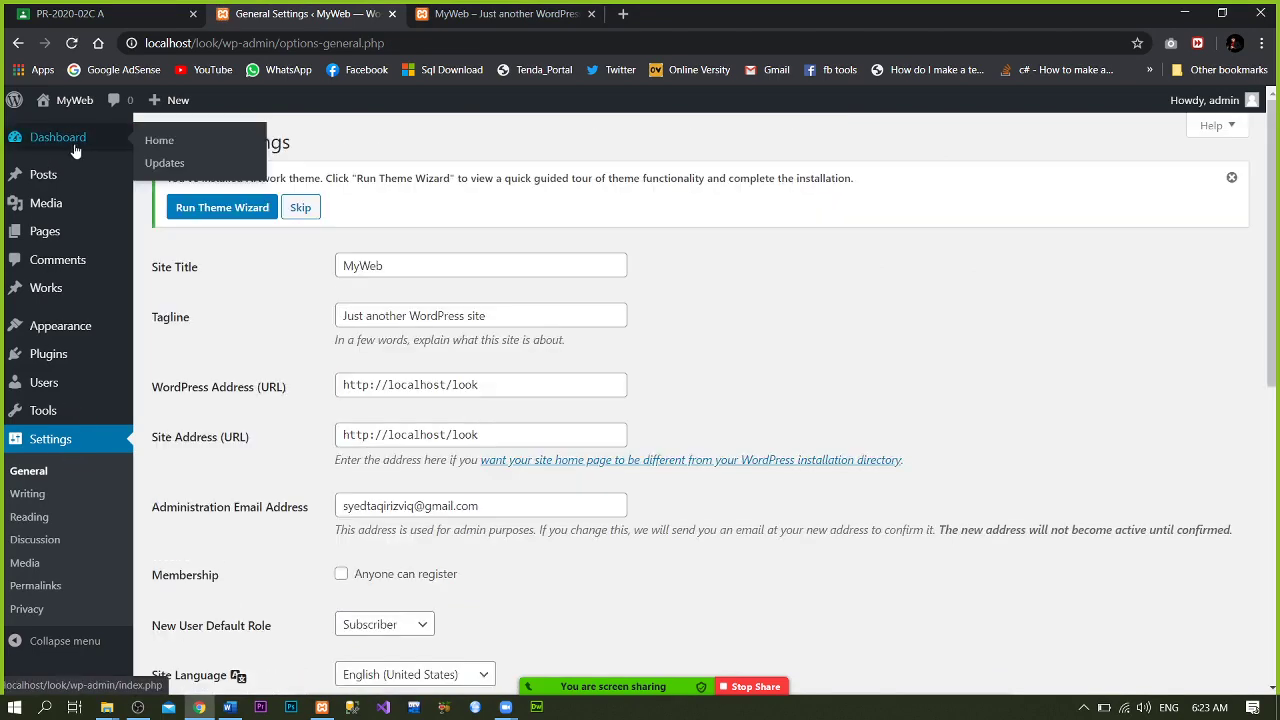
- Return to the Dashboard, stop the Zoom screen share, and bring OBS to the front
click(75, 150)
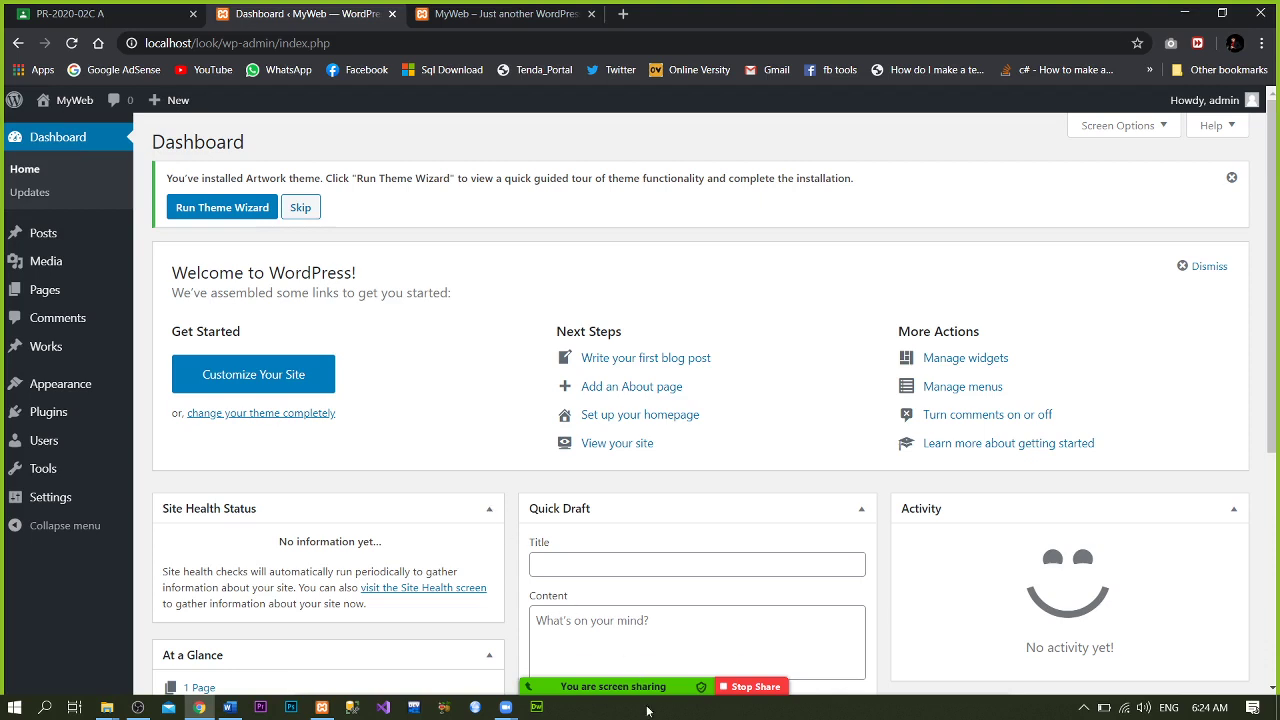
mouse_move(652, 688)
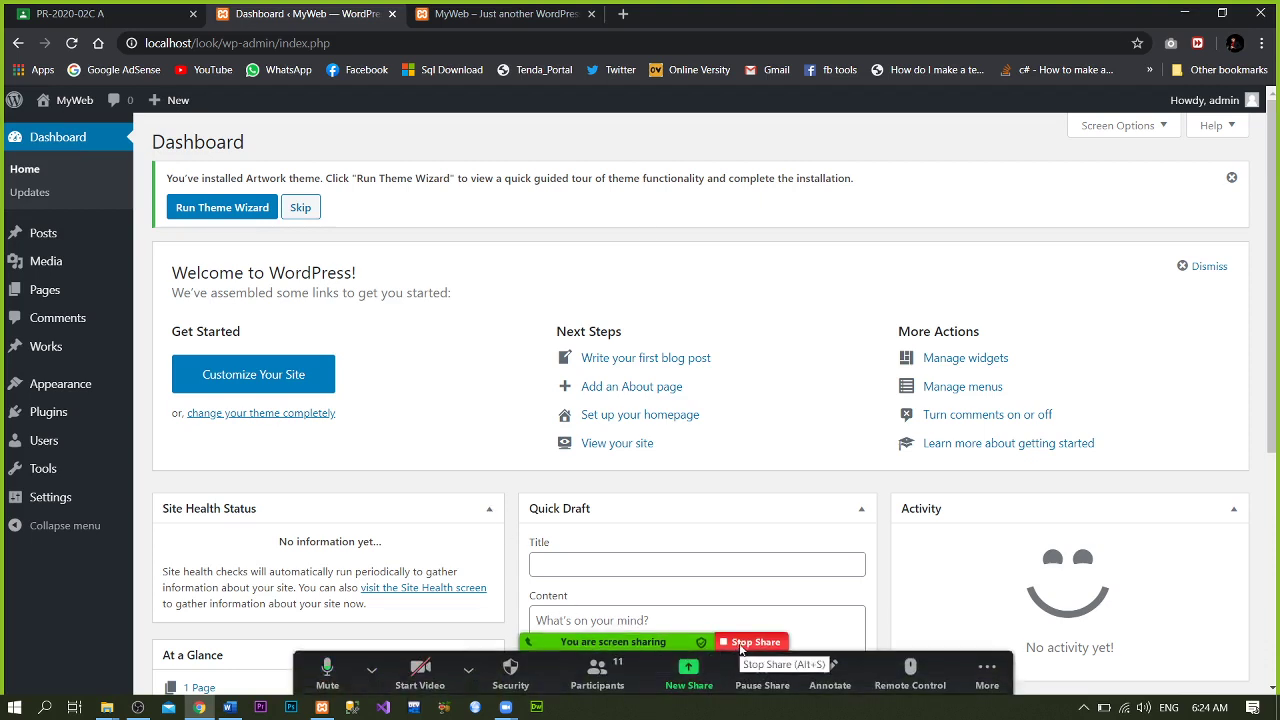
click(660, 676)
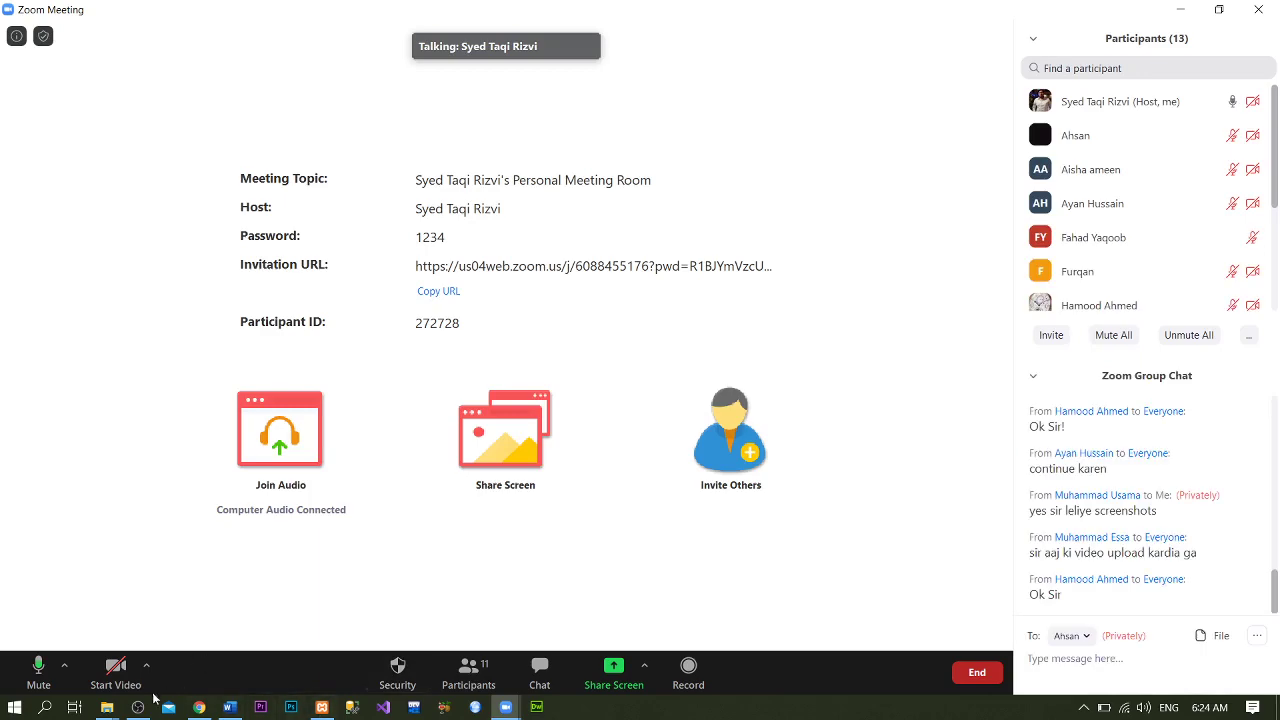
click(139, 707)
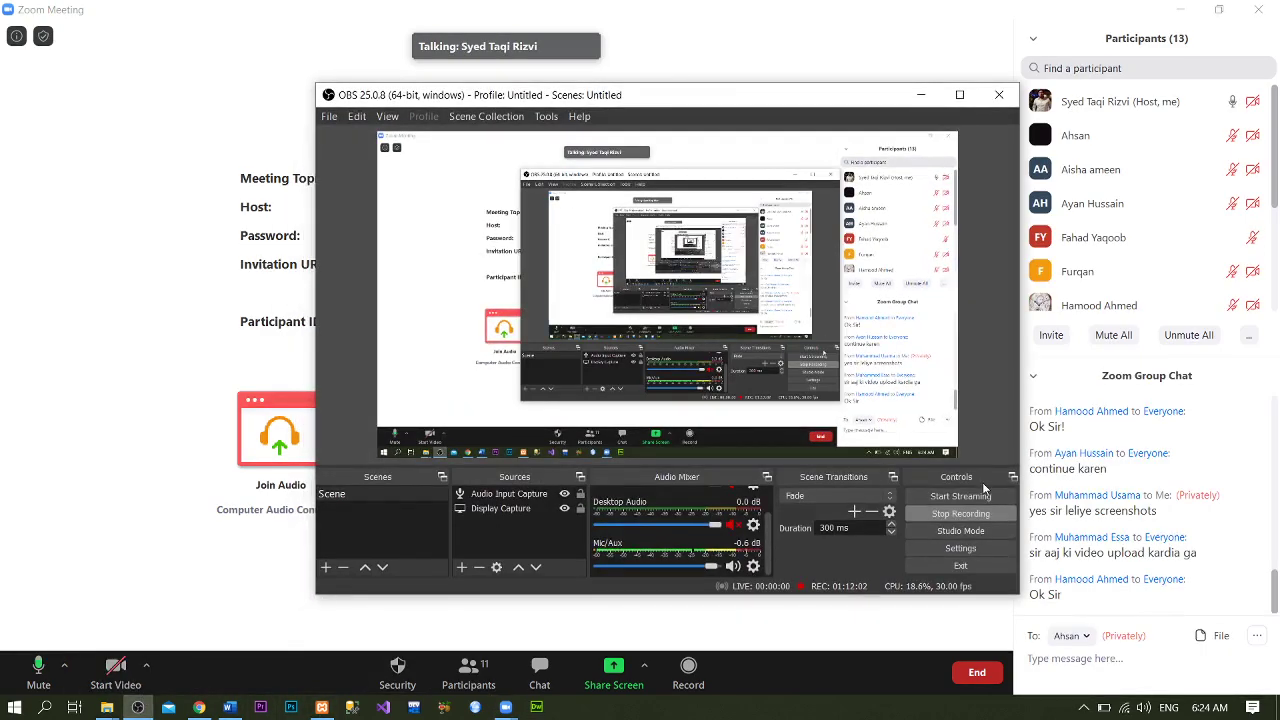